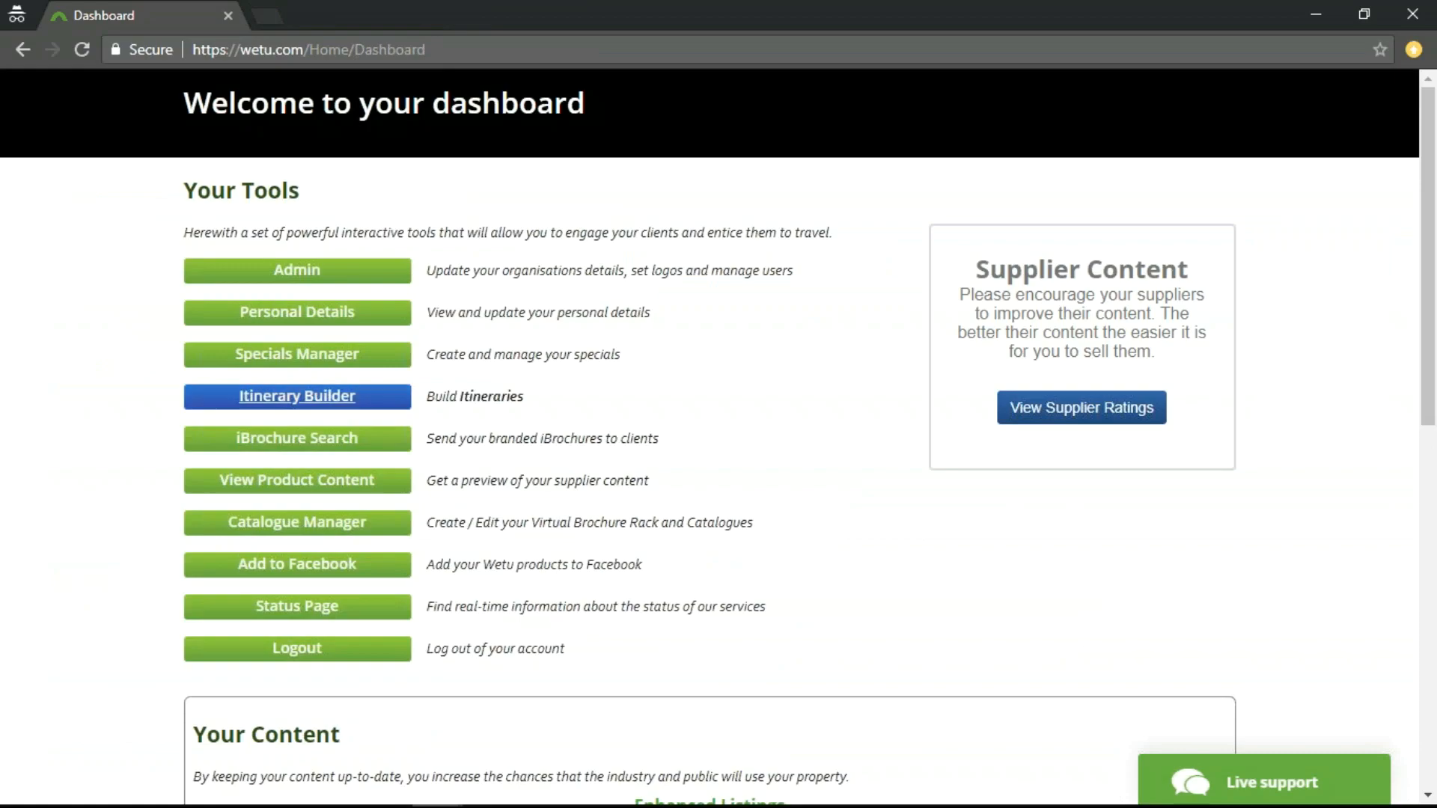
# Open the client preview of the personal itinerary "Cape Town & Garden Route Safari (9 Days)" from the Itinerary Builder and enter its overview.
pyautogui.click(326, 404)
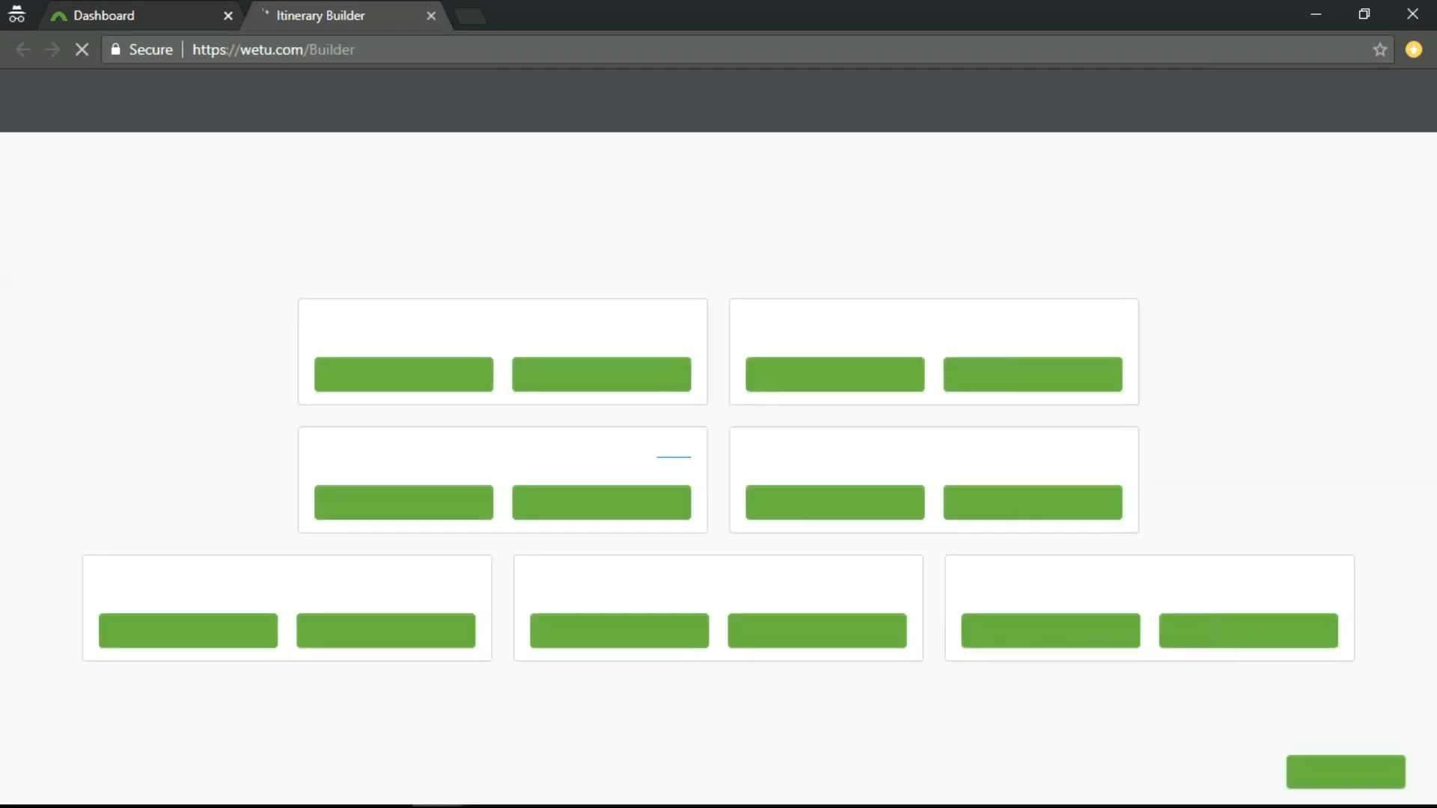
pyautogui.click(825, 382)
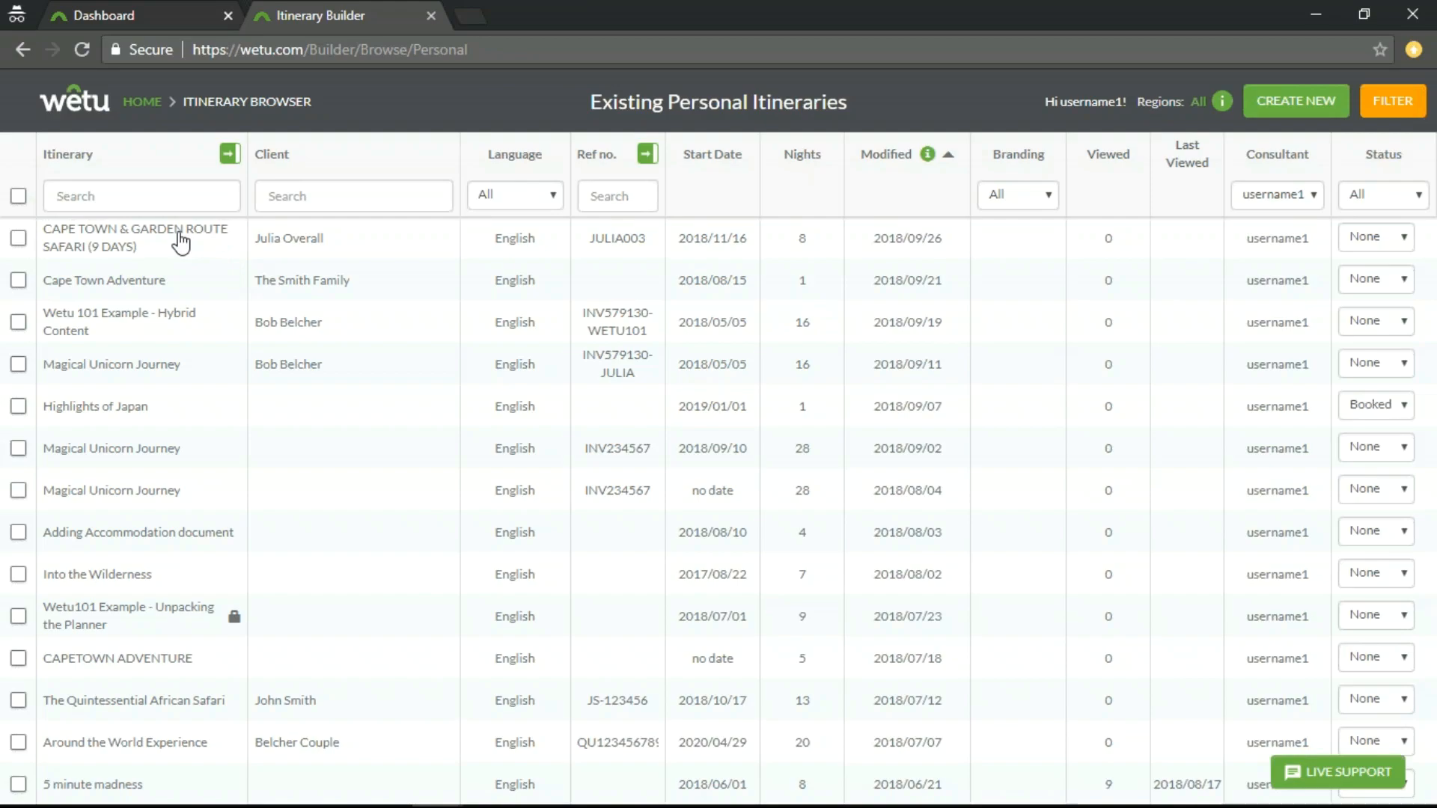
pyautogui.click(180, 241)
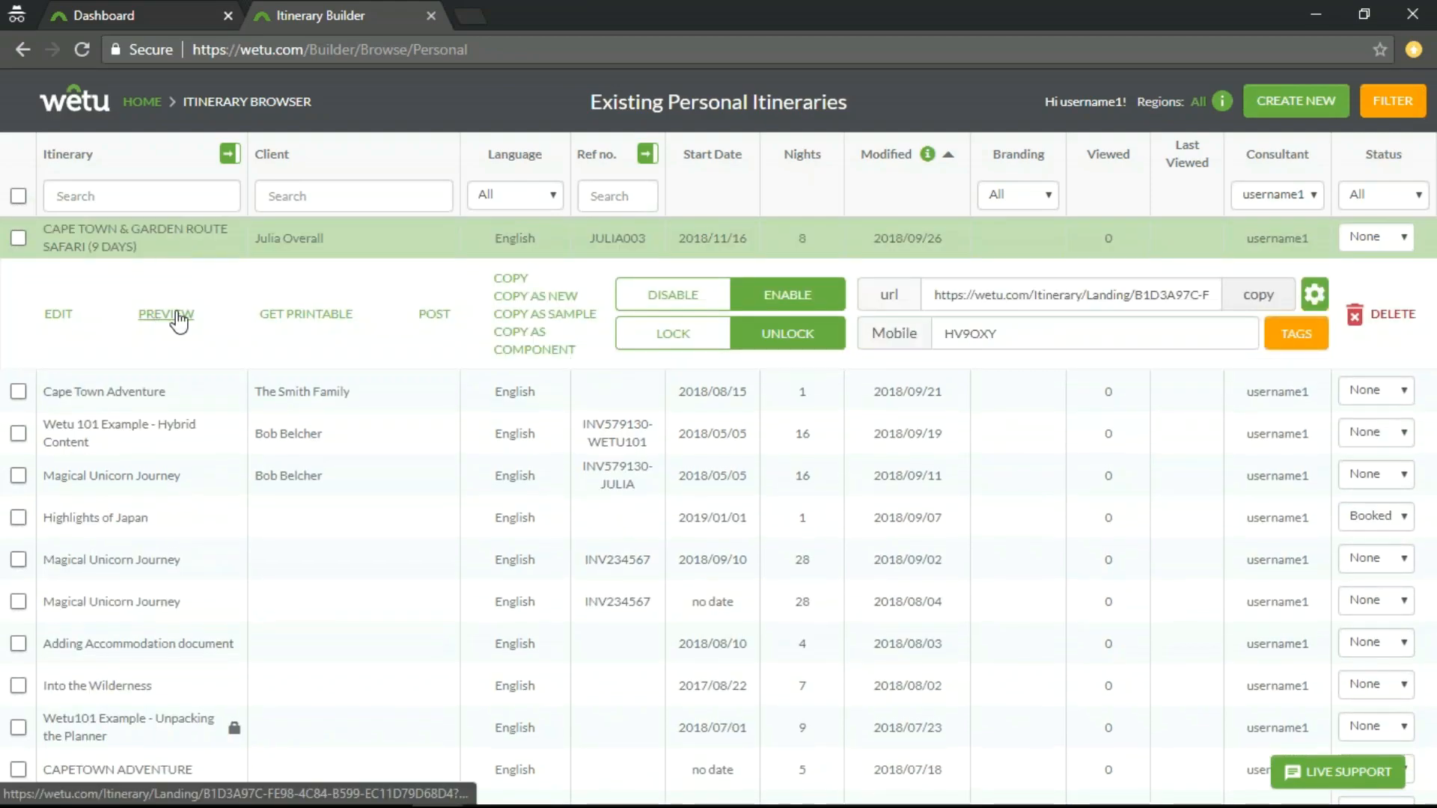
pyautogui.click(176, 317)
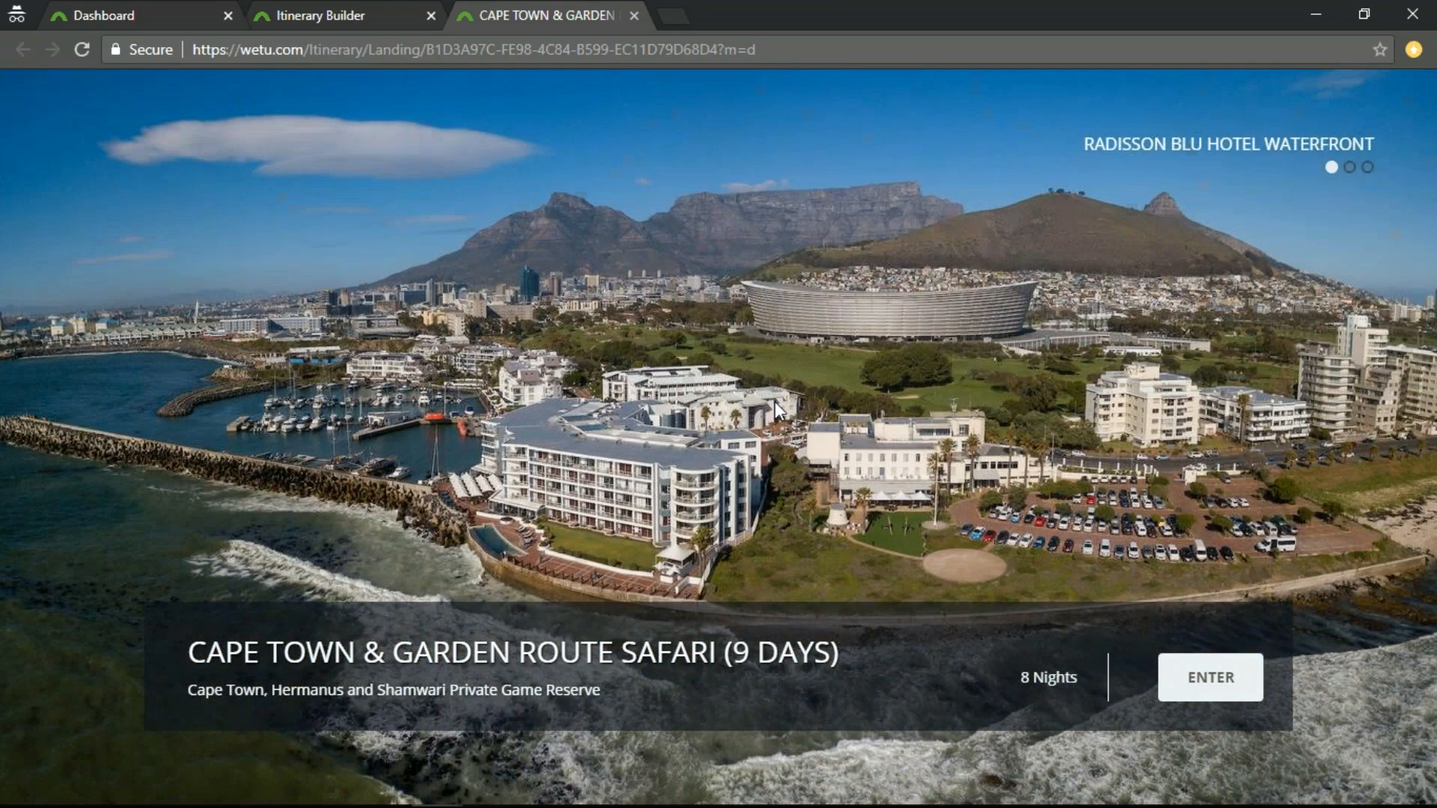
pyautogui.click(1210, 700)
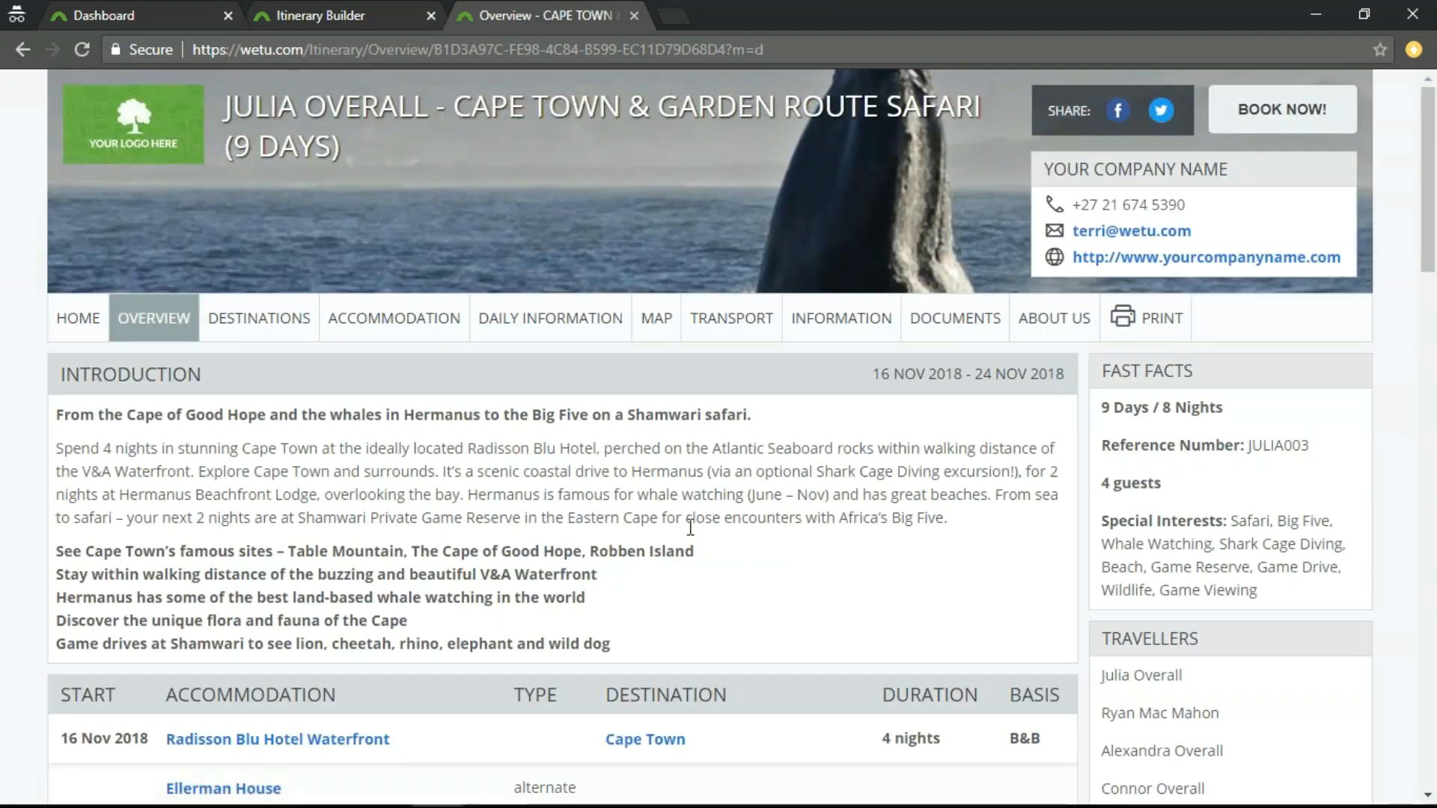
# Review the itinerary's destination descriptions and images for Cape Town, Hermanus and Shamwari Private Game Reserve.
pyautogui.click(256, 322)
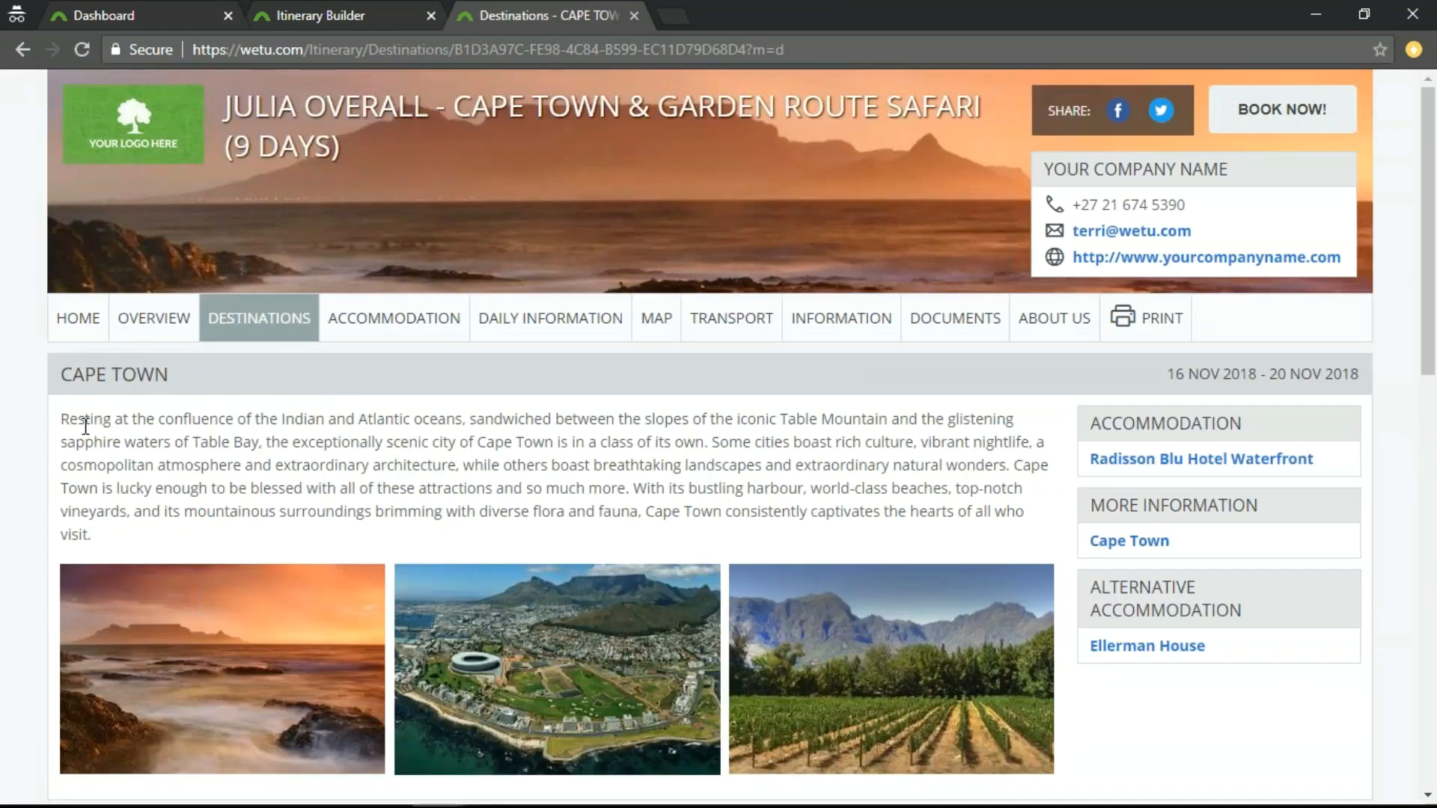
pyautogui.moveTo(61, 420); pyautogui.dragTo(105, 546)
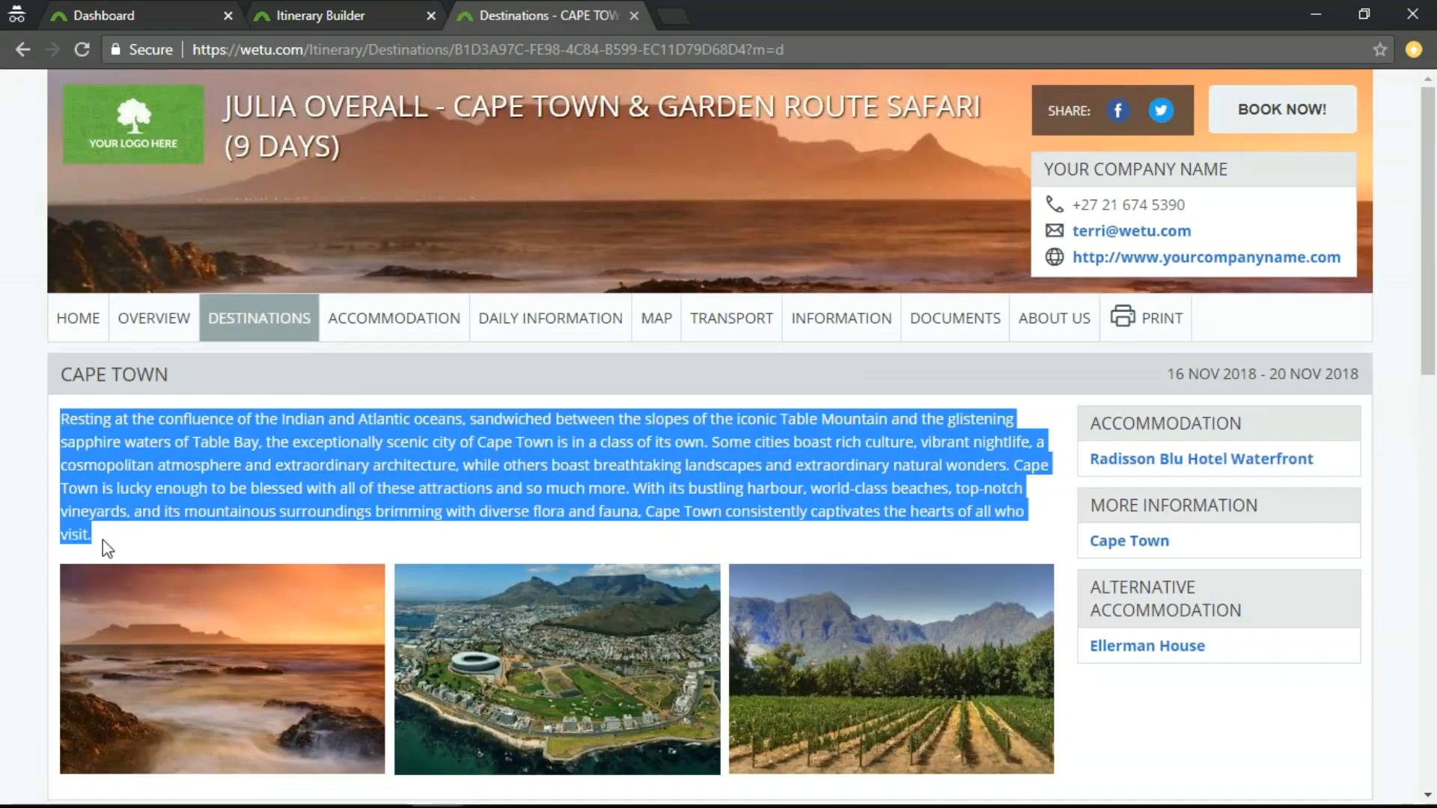
pyautogui.click(213, 485)
pyautogui.scroll(-6, 275, 489)
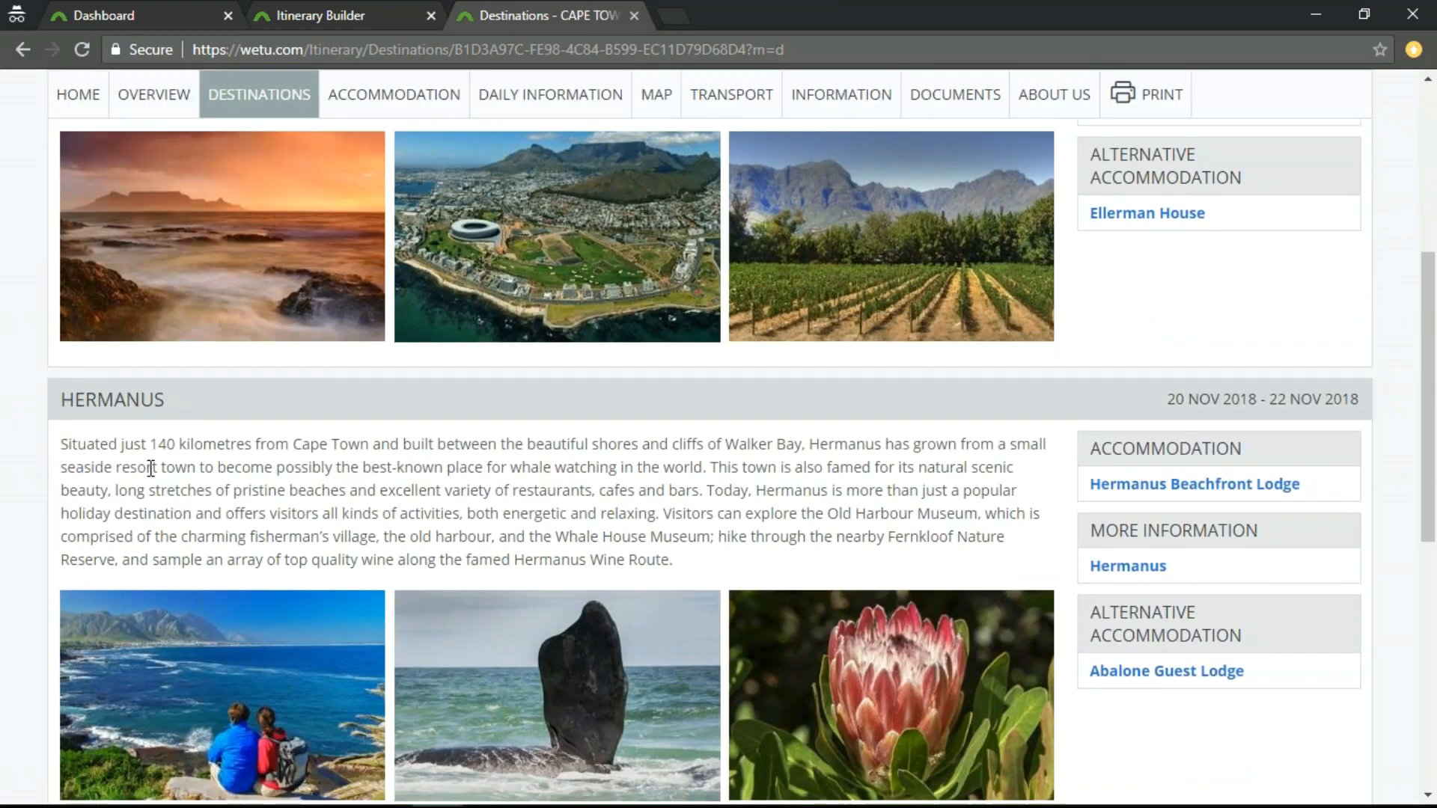
pyautogui.scroll(-8, 180, 490)
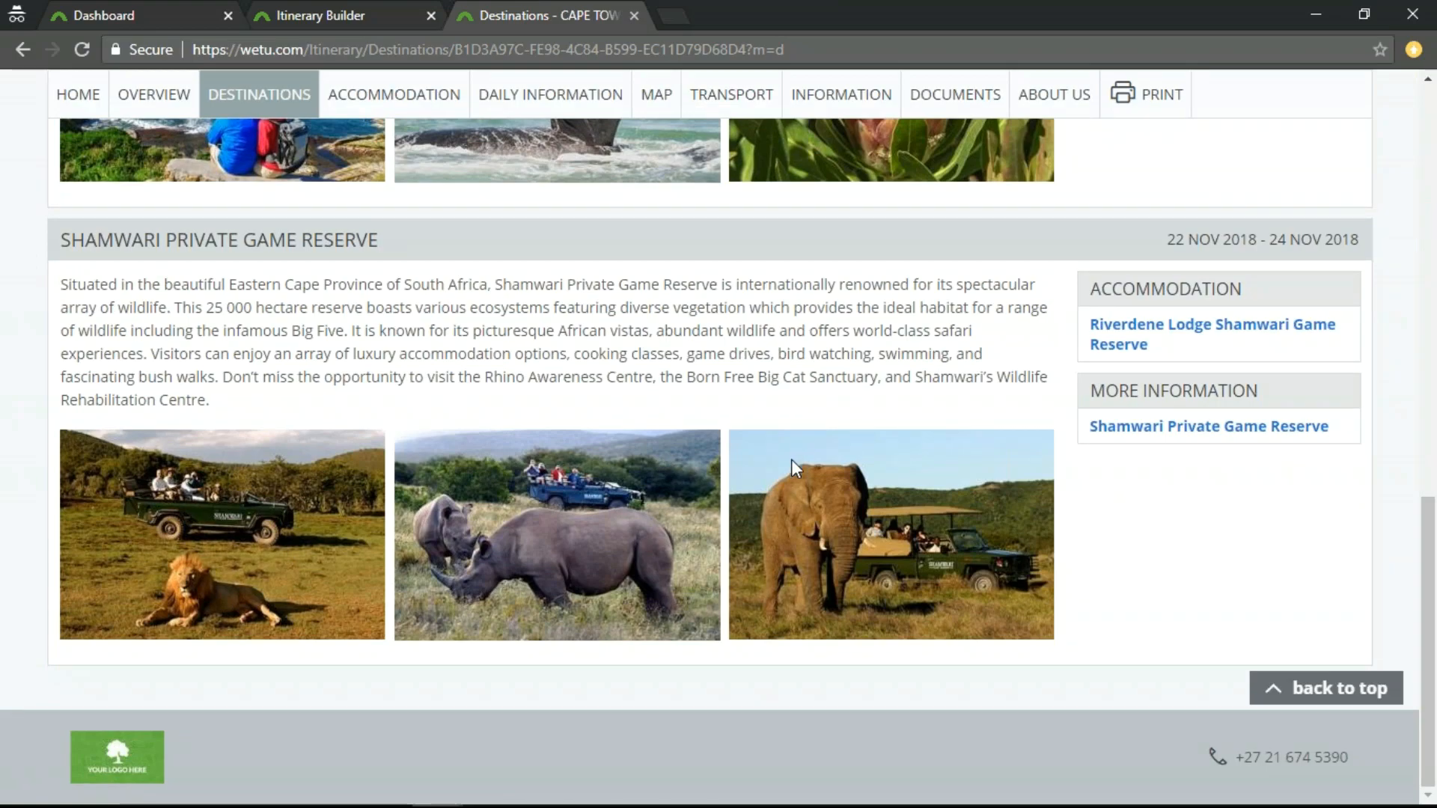
pyautogui.scroll(20, 792, 460)
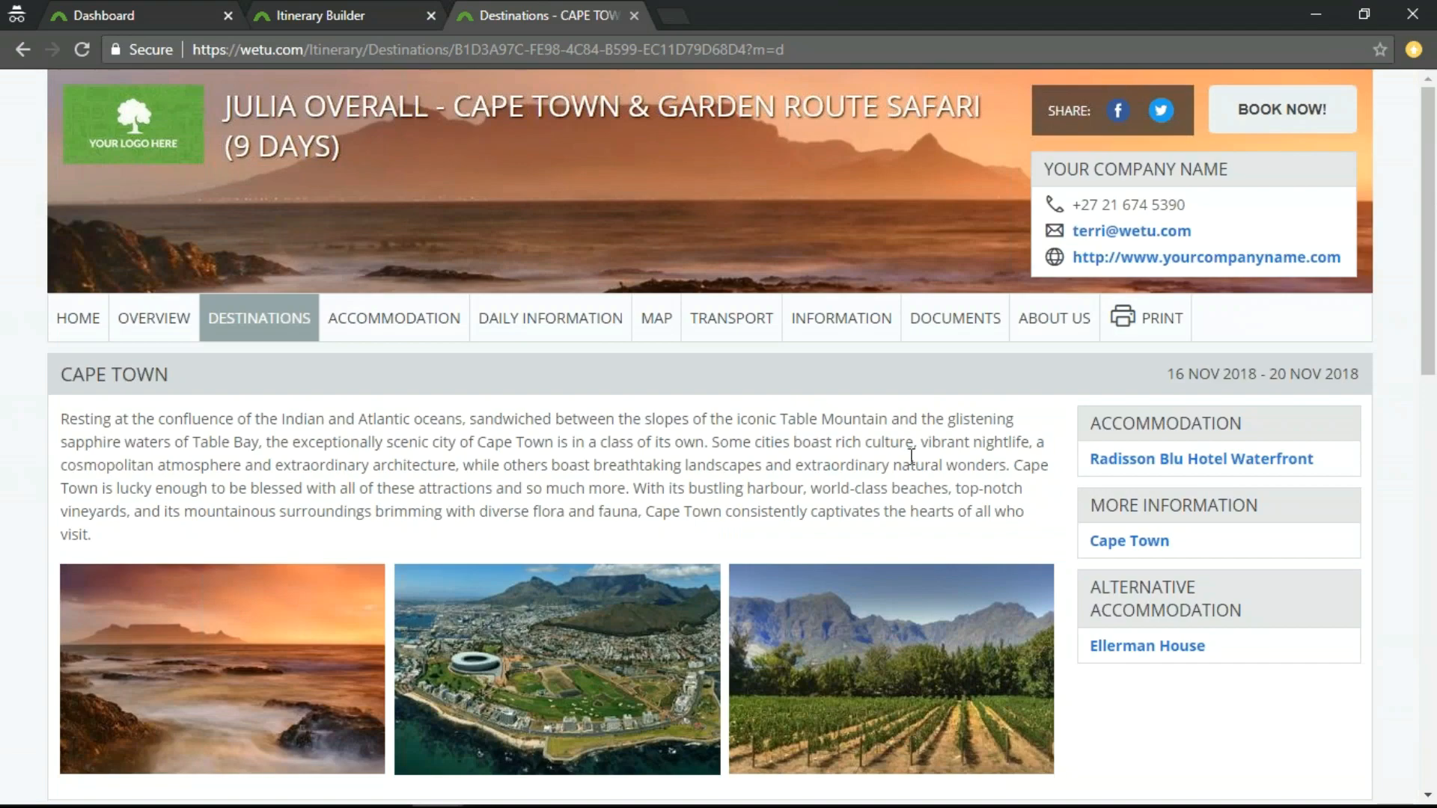
# View the Radisson Blu Hotel Waterfront accommodation entry, examining its description and browsing its image gallery.
pyautogui.click(1135, 468)
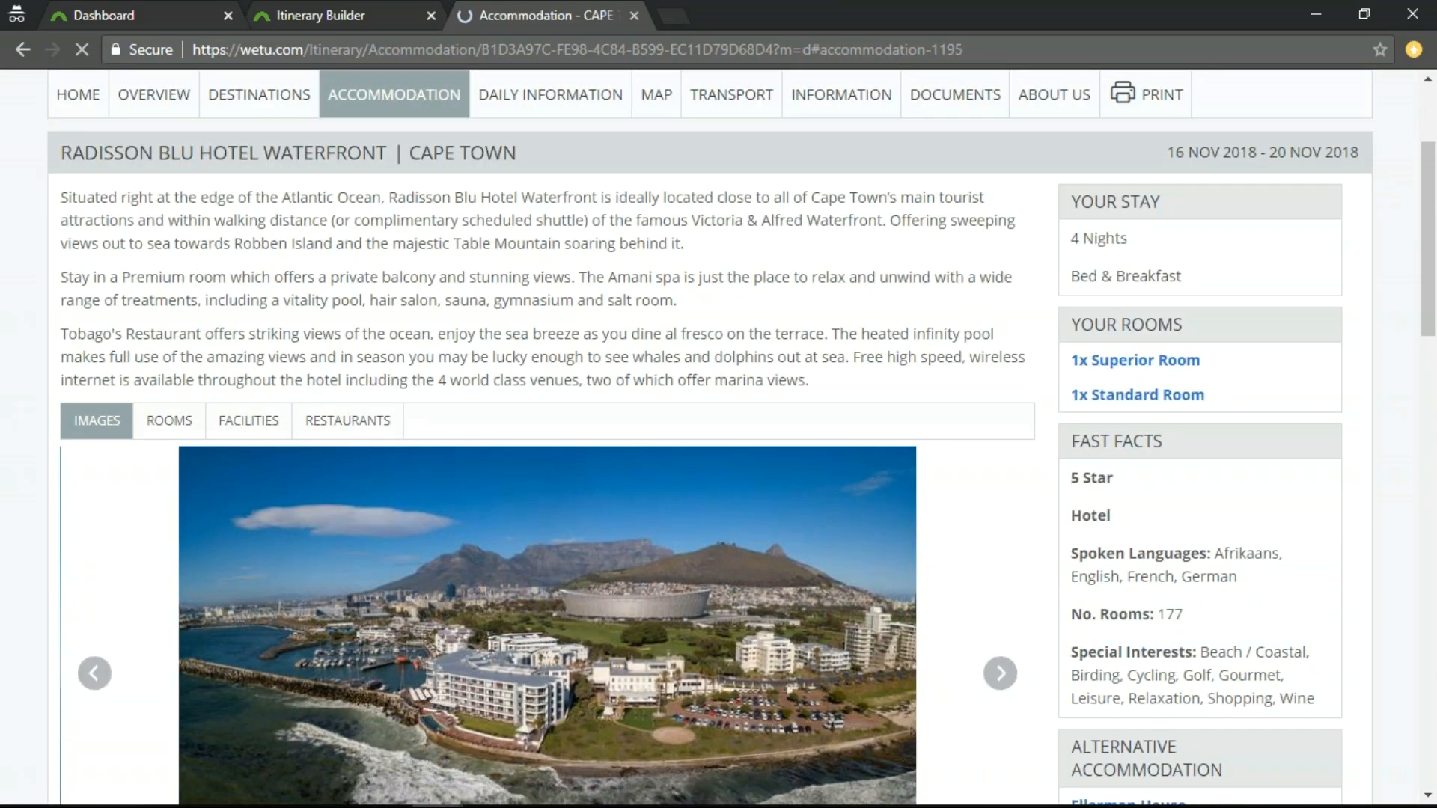
pyautogui.moveTo(63, 196); pyautogui.dragTo(829, 395)
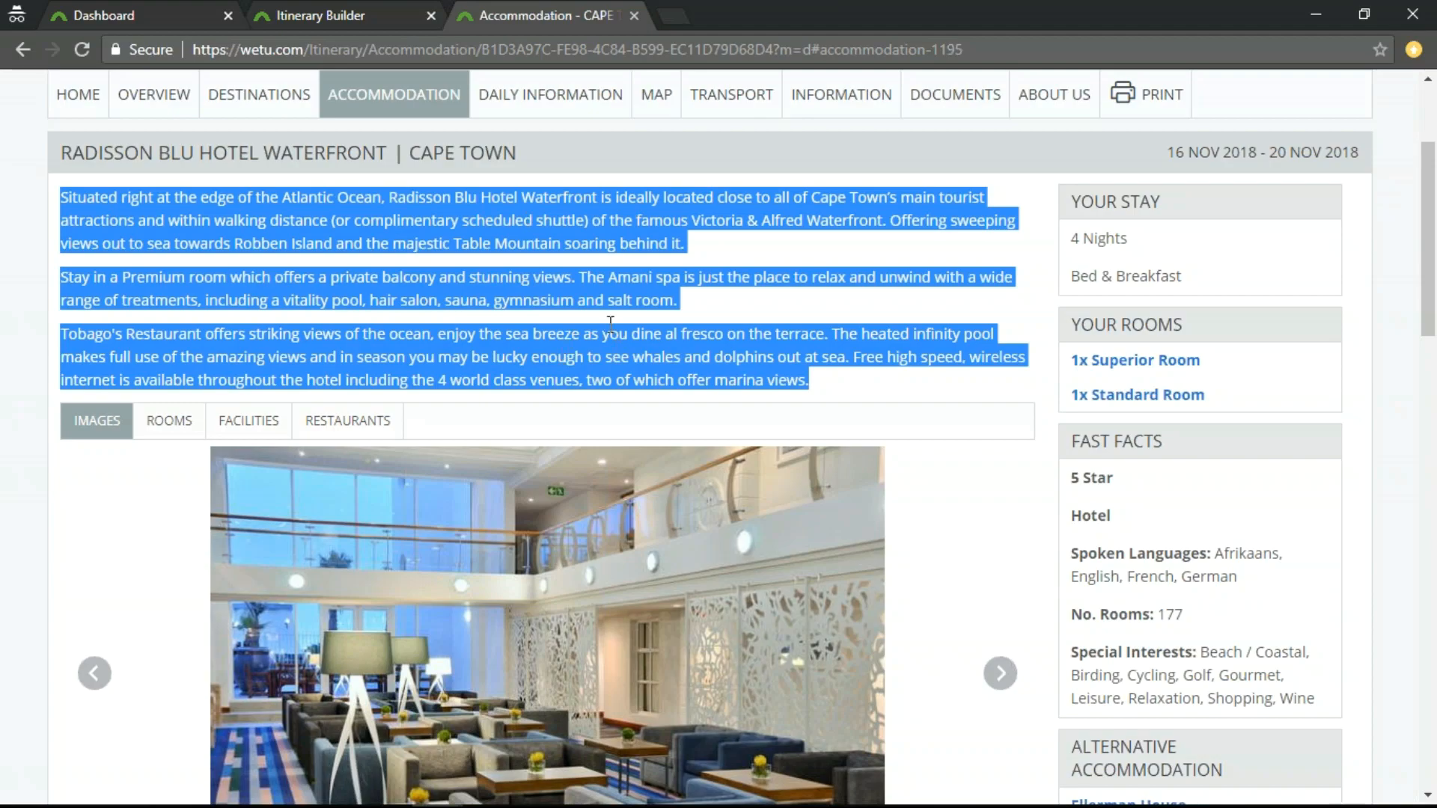
pyautogui.scroll(-4, 996, 650)
pyautogui.scroll(4, 885, 366)
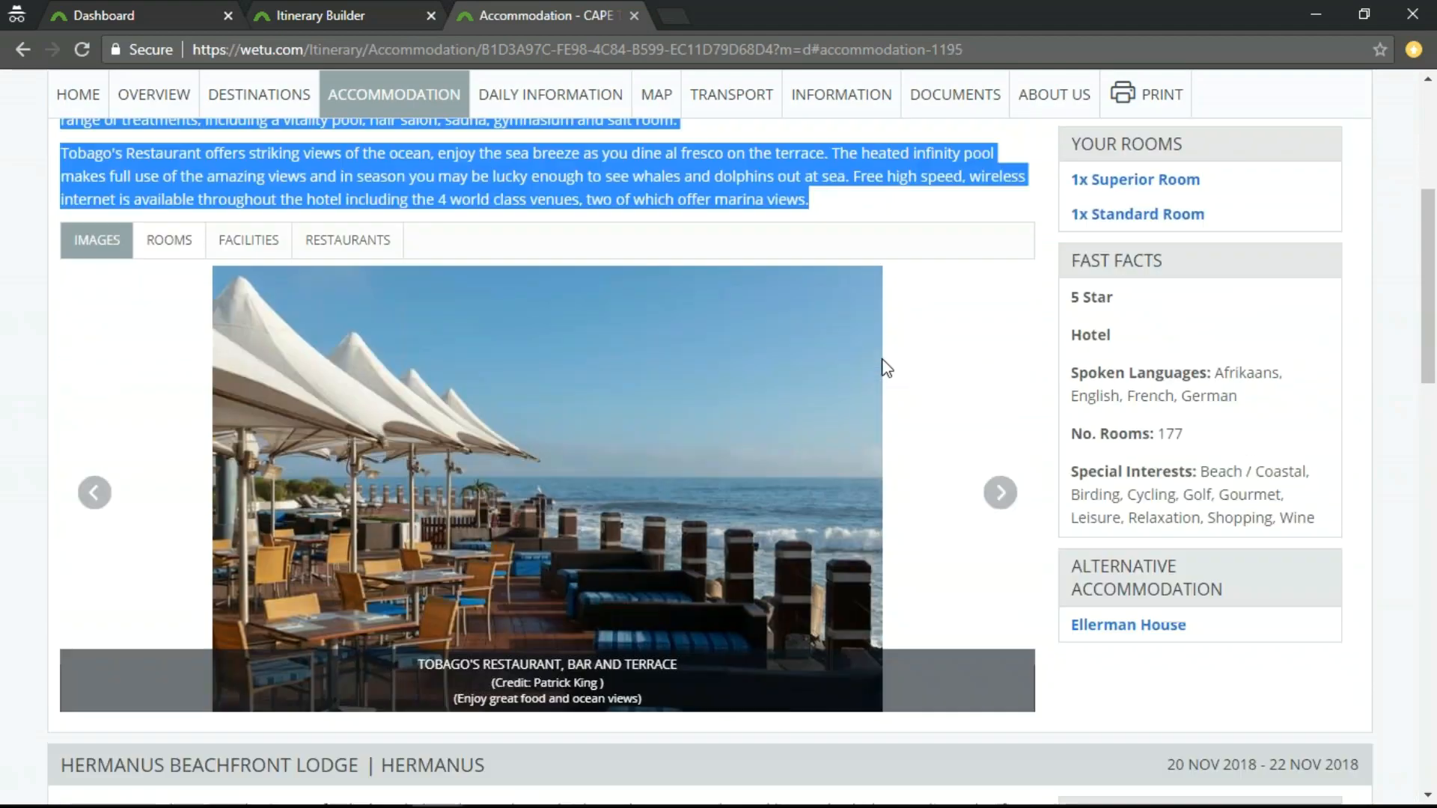
pyautogui.scroll(-3, 721, 497)
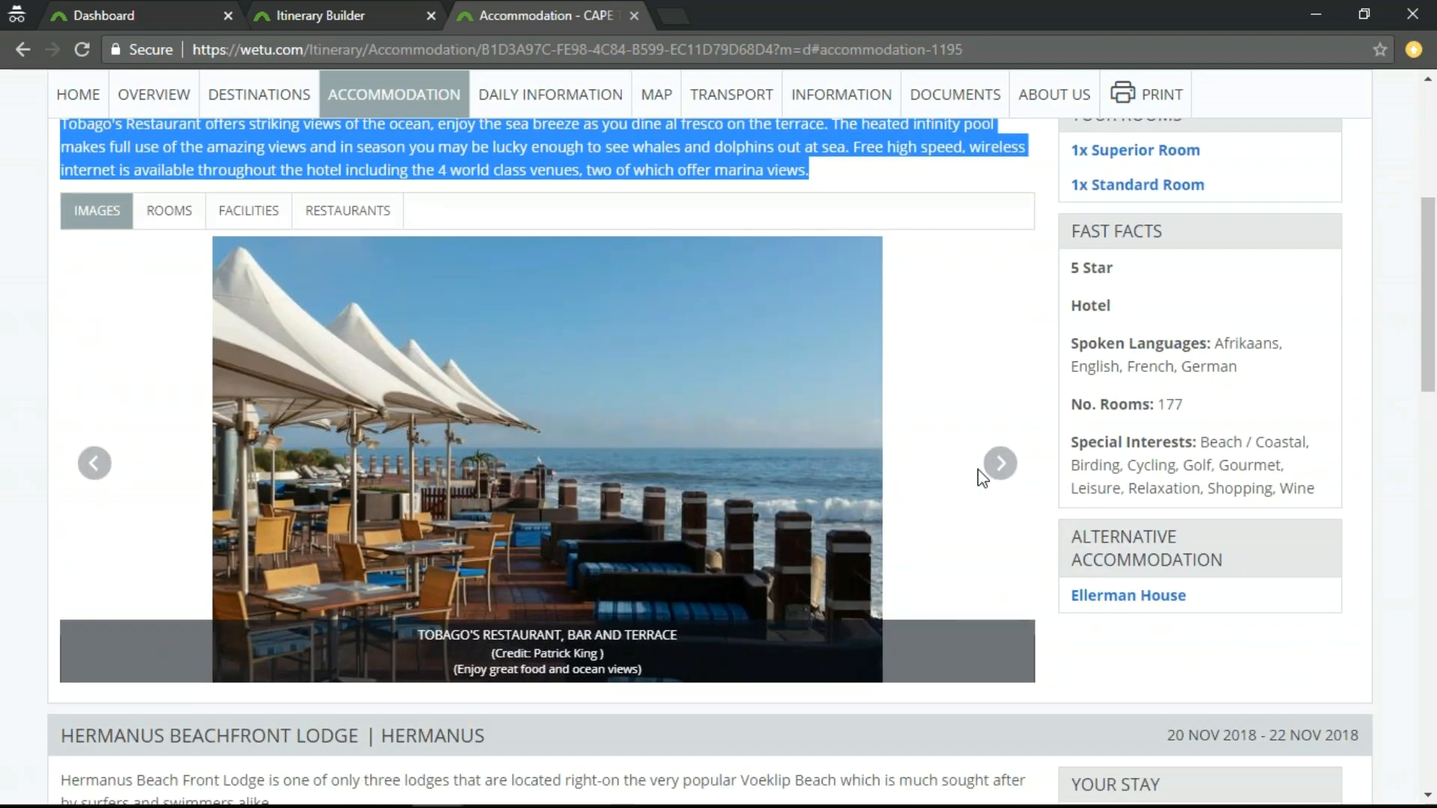
pyautogui.click(1007, 468)
pyautogui.click(1002, 466)
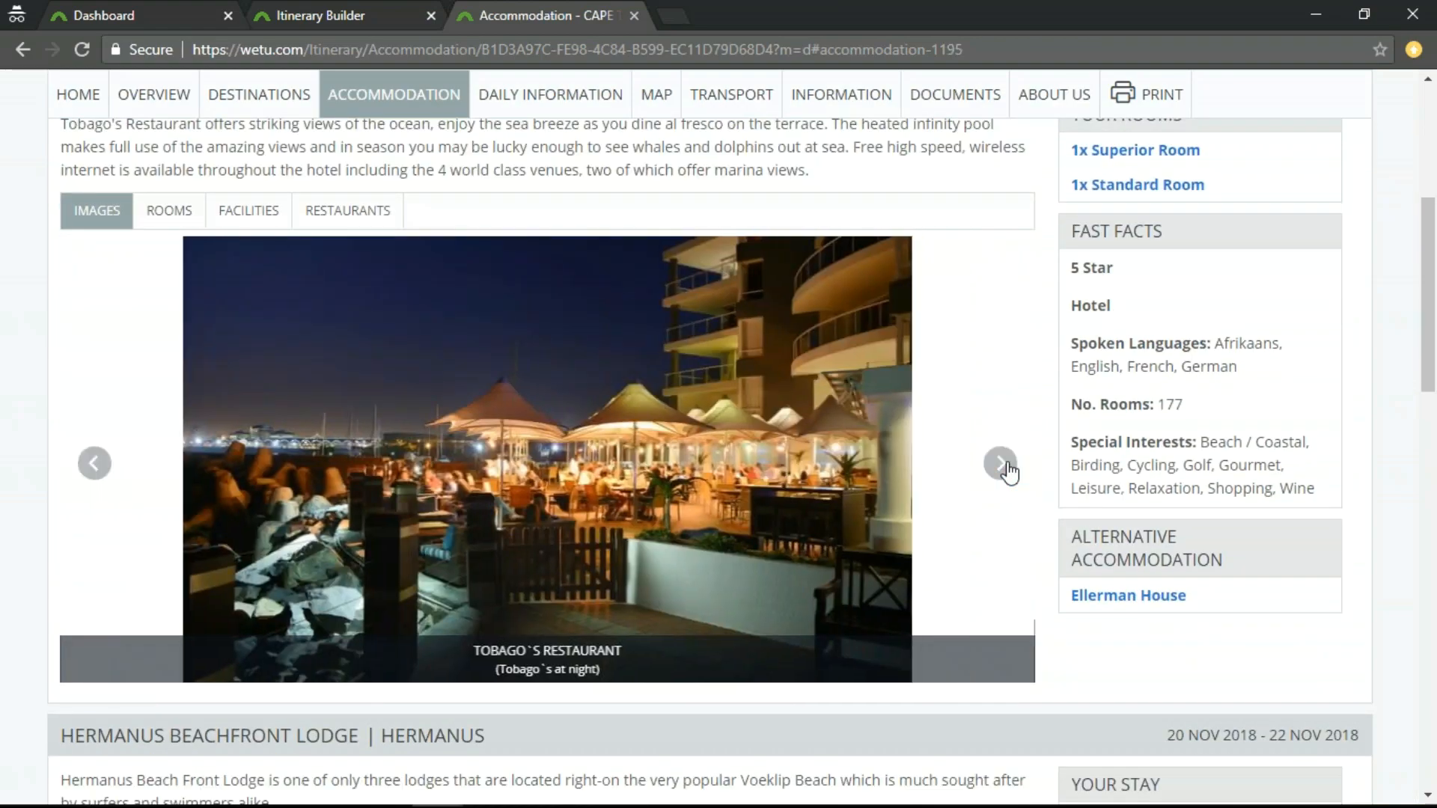
# Examine the rooms, facilities and restaurants information for Radisson Blu Hotel Waterfront.
pyautogui.click(169, 213)
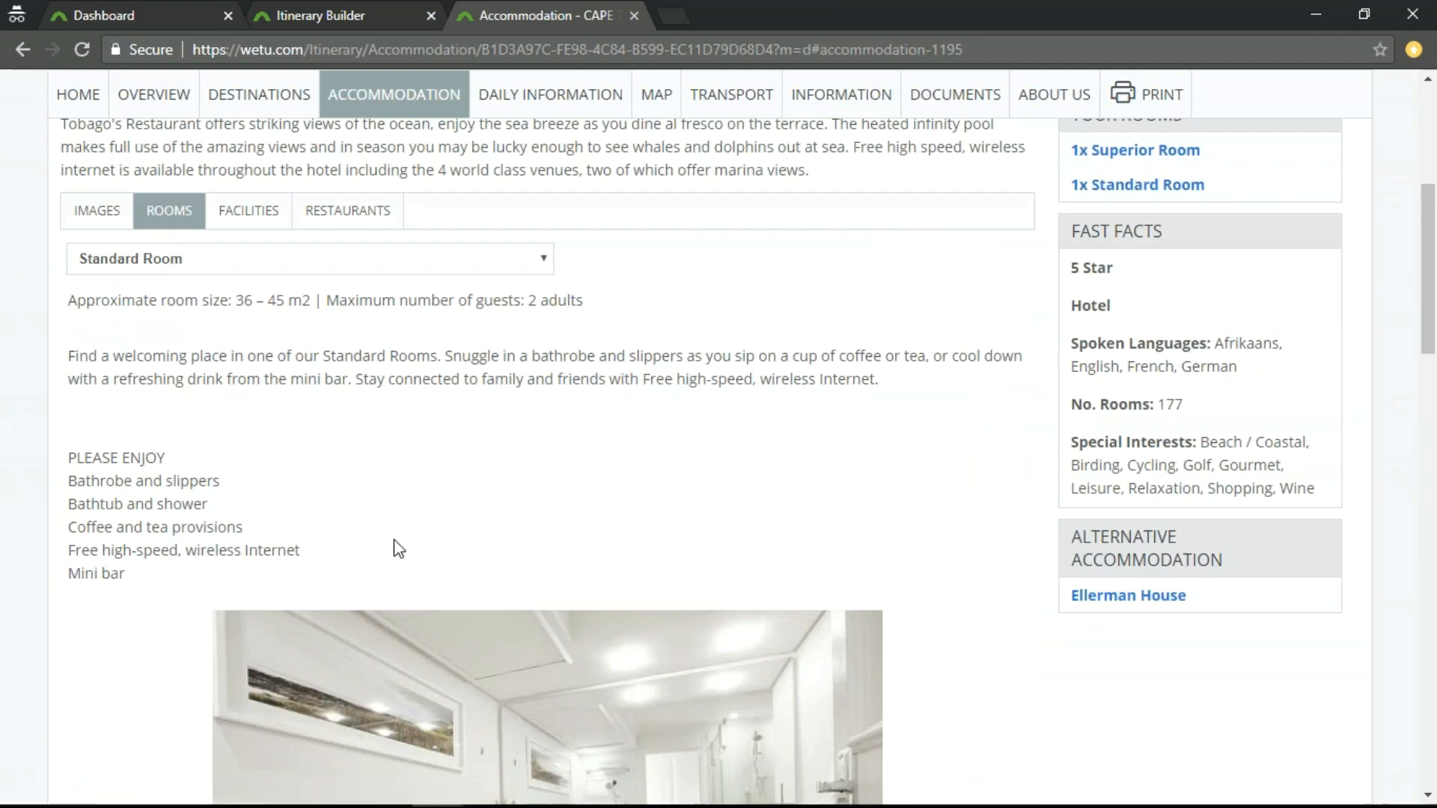
pyautogui.scroll(-5, 529, 577)
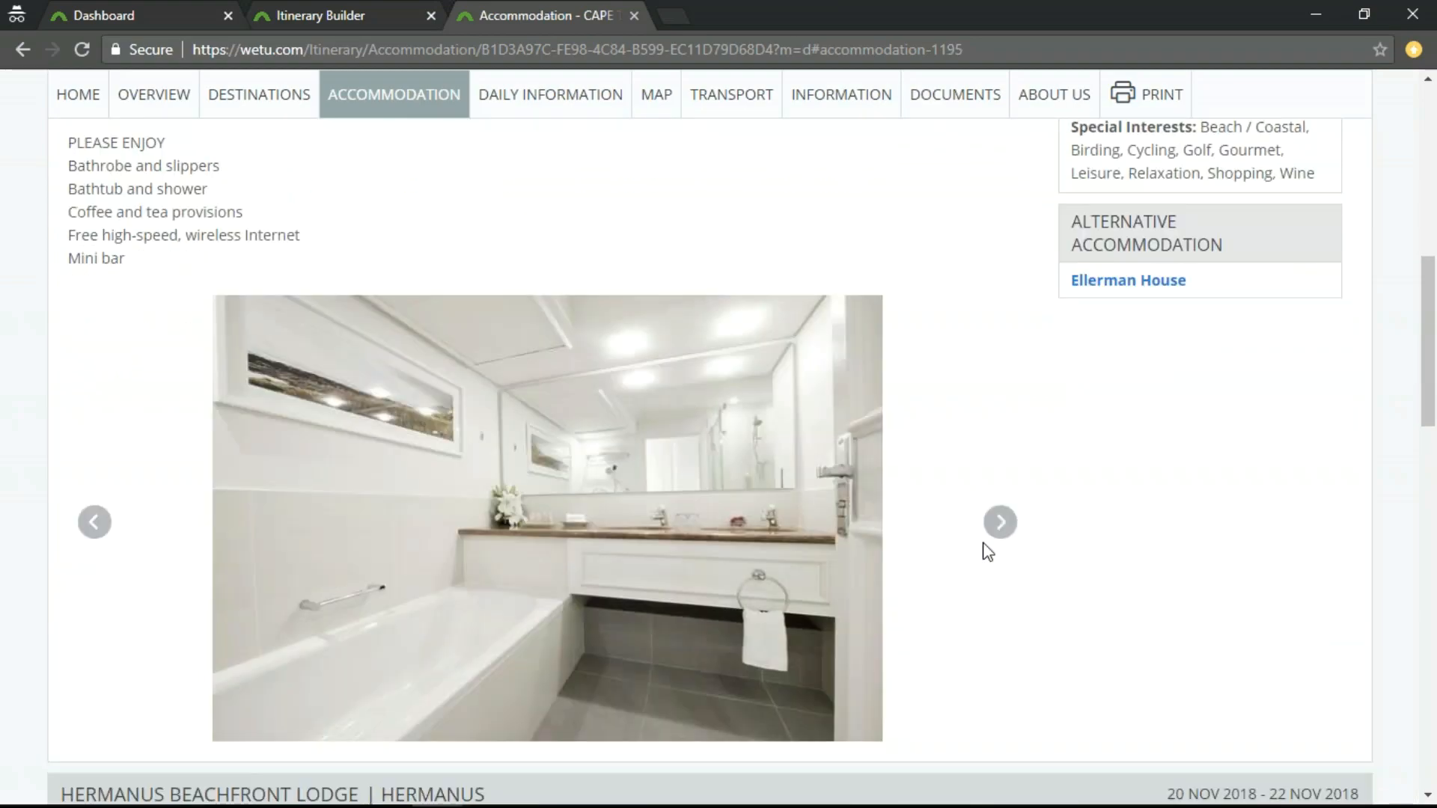
pyautogui.scroll(3, 860, 583)
pyautogui.scroll(2, 764, 603)
pyautogui.click(249, 211)
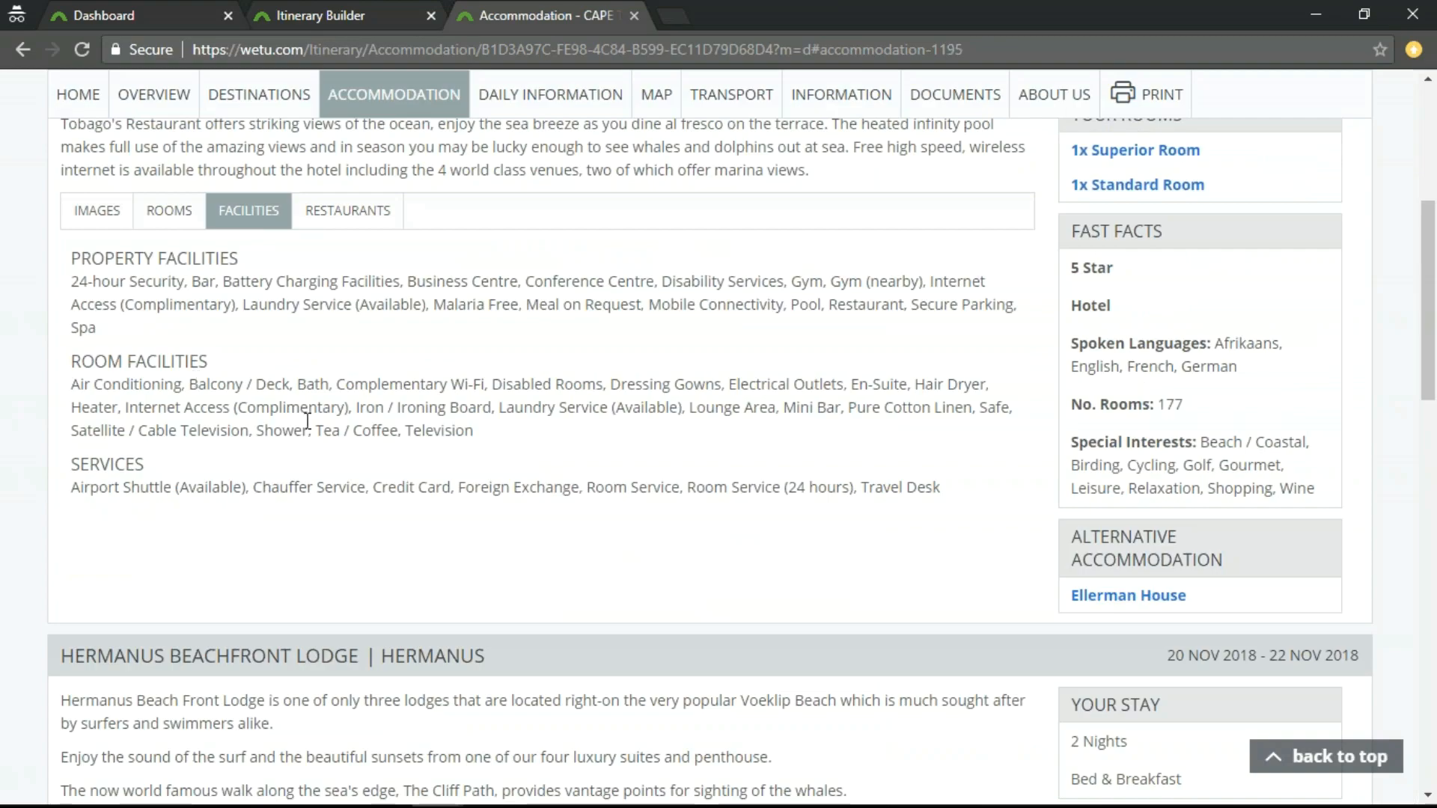
pyautogui.scroll(1, 307, 421)
pyautogui.scroll(2, 307, 421)
pyautogui.click(352, 315)
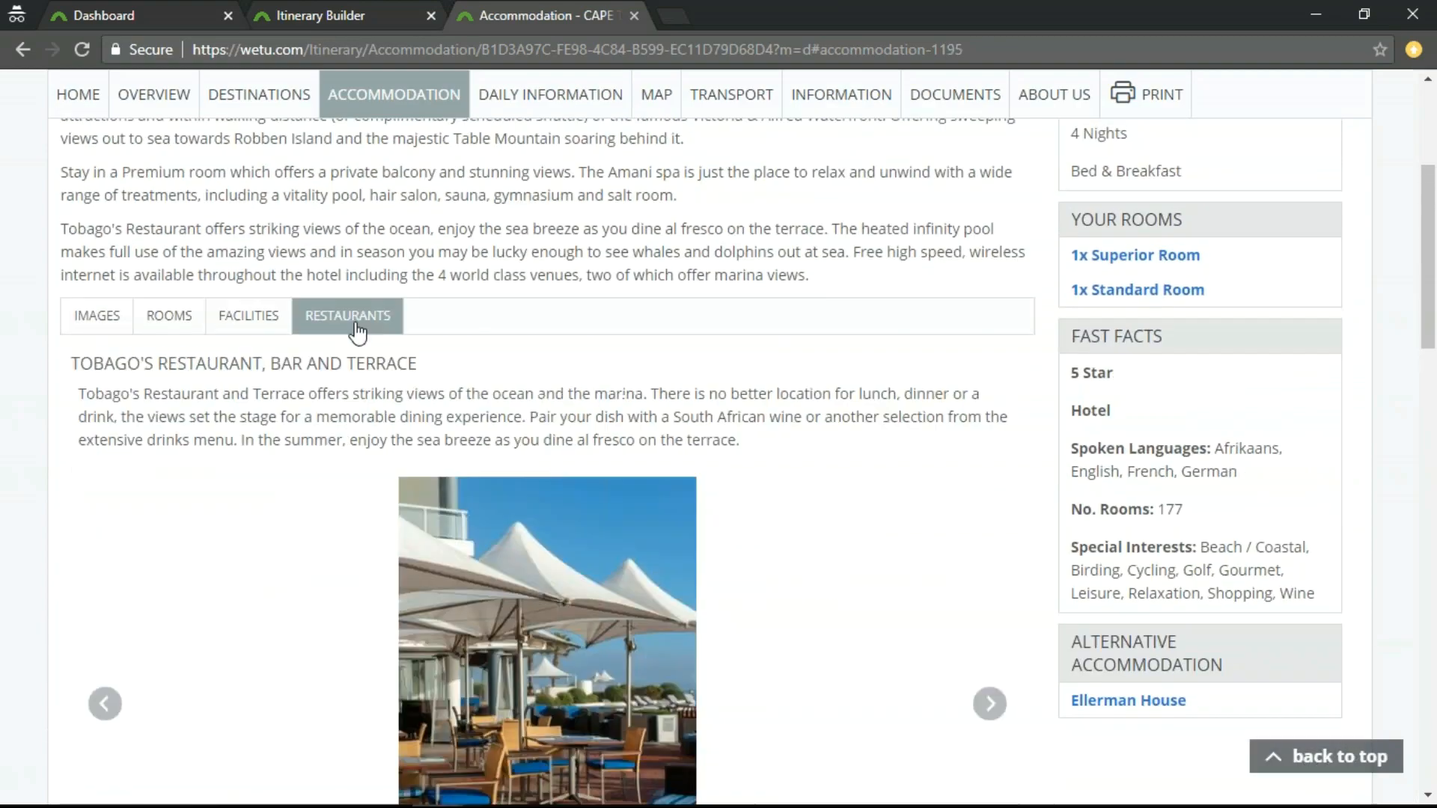
pyautogui.scroll(-4, 778, 516)
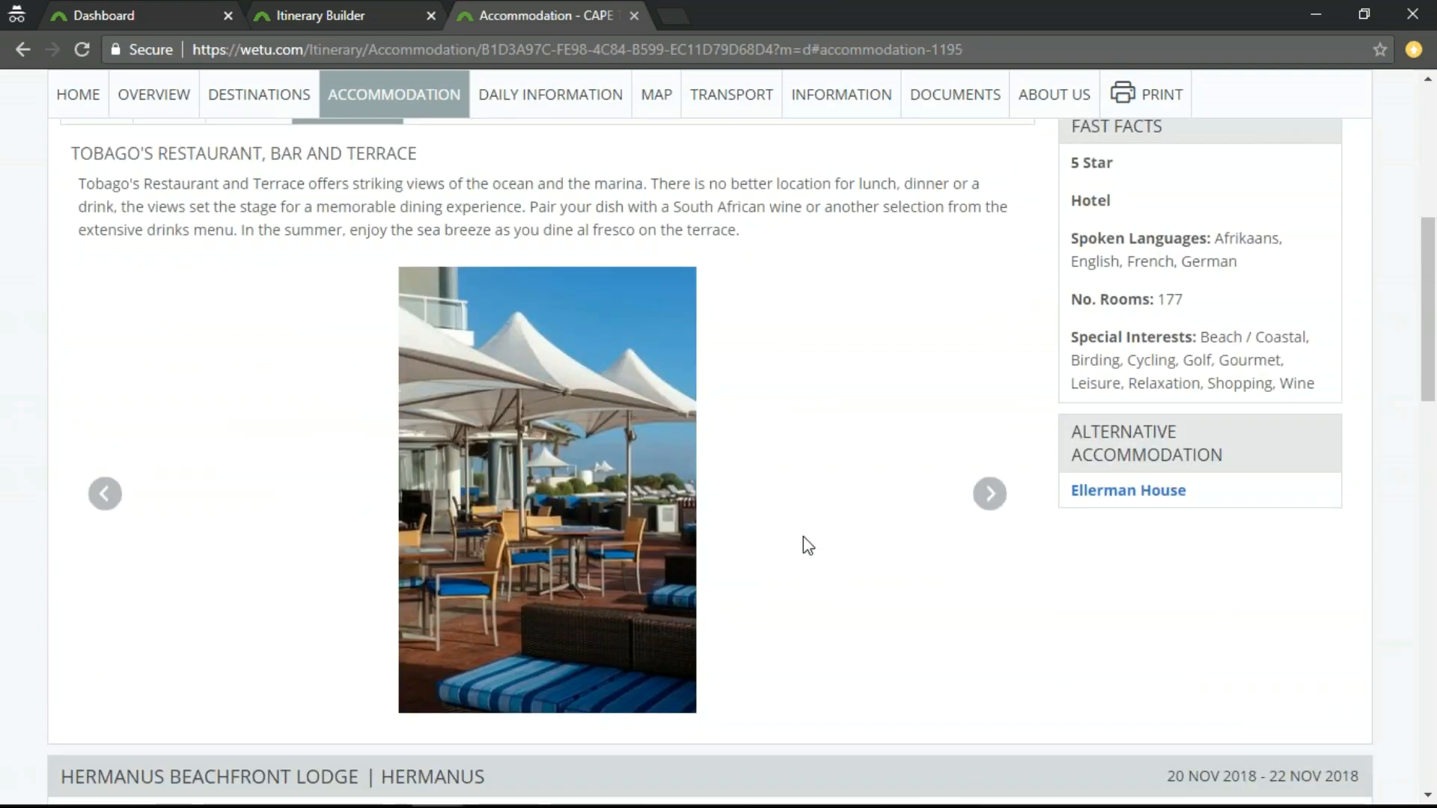
pyautogui.scroll(2, 803, 539)
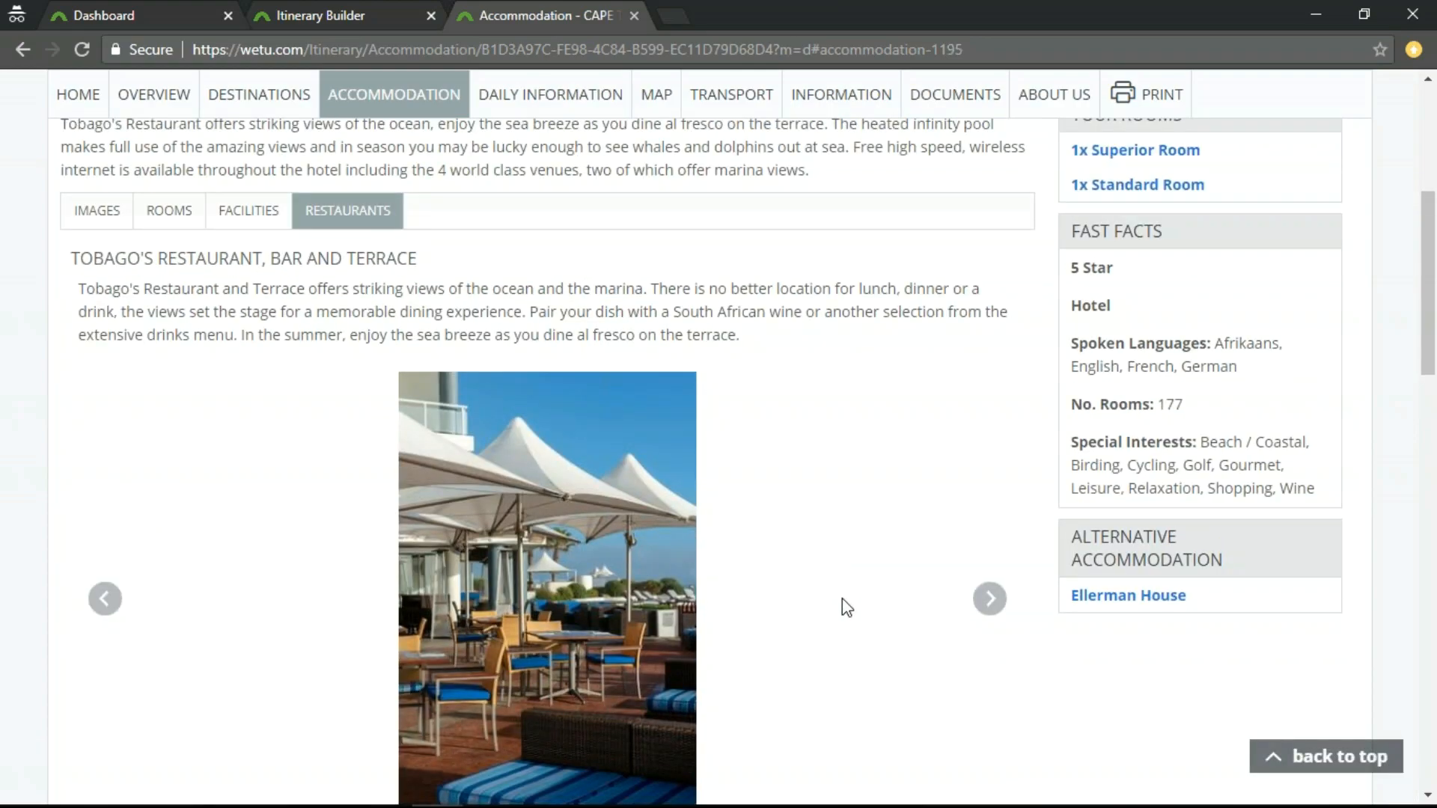
# Look over the Hermanus Beachfront Lodge and Riverdene Lodge accommodation entries, then return to the start of the accommodation page.
pyautogui.scroll(-15, 842, 606)
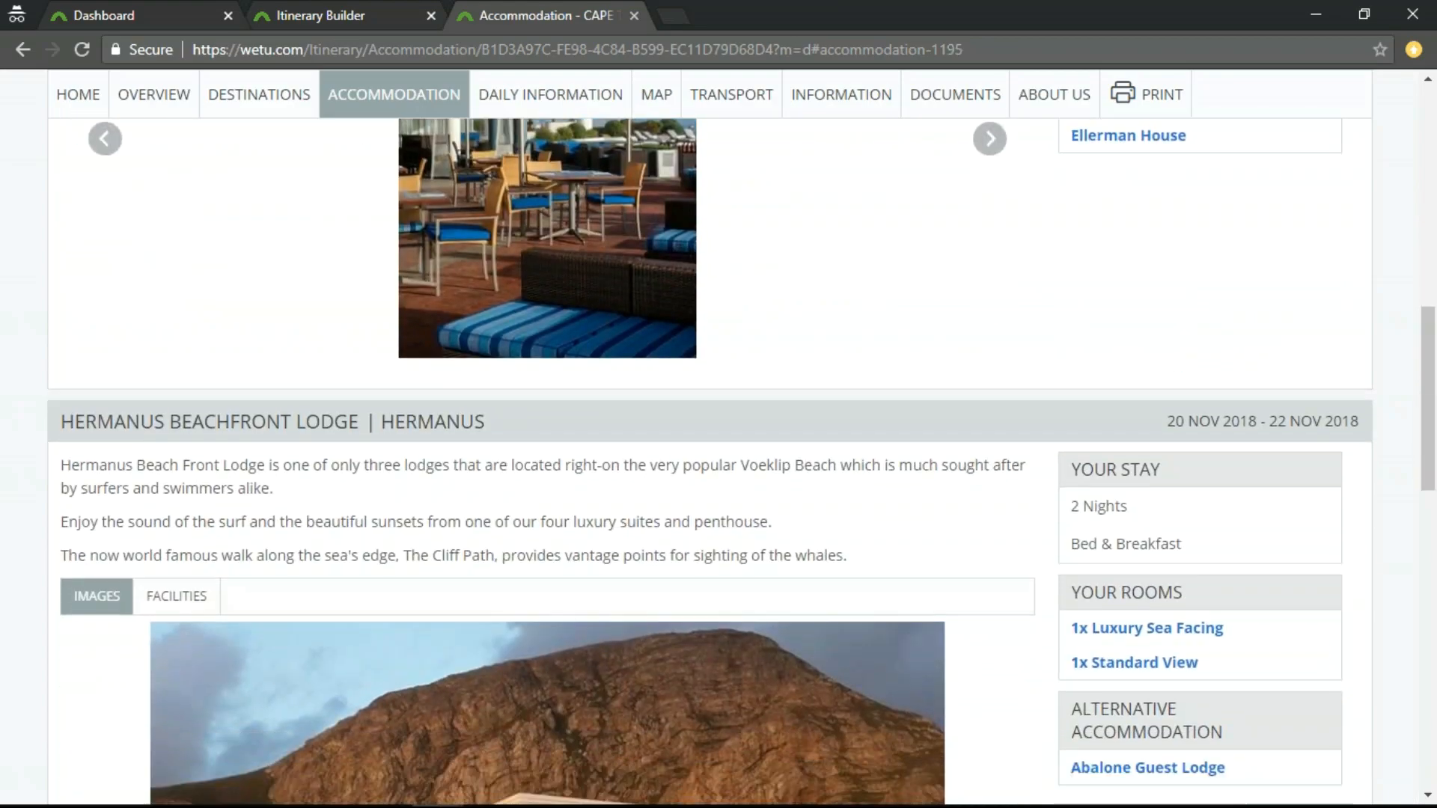
pyautogui.scroll(-5, 914, 609)
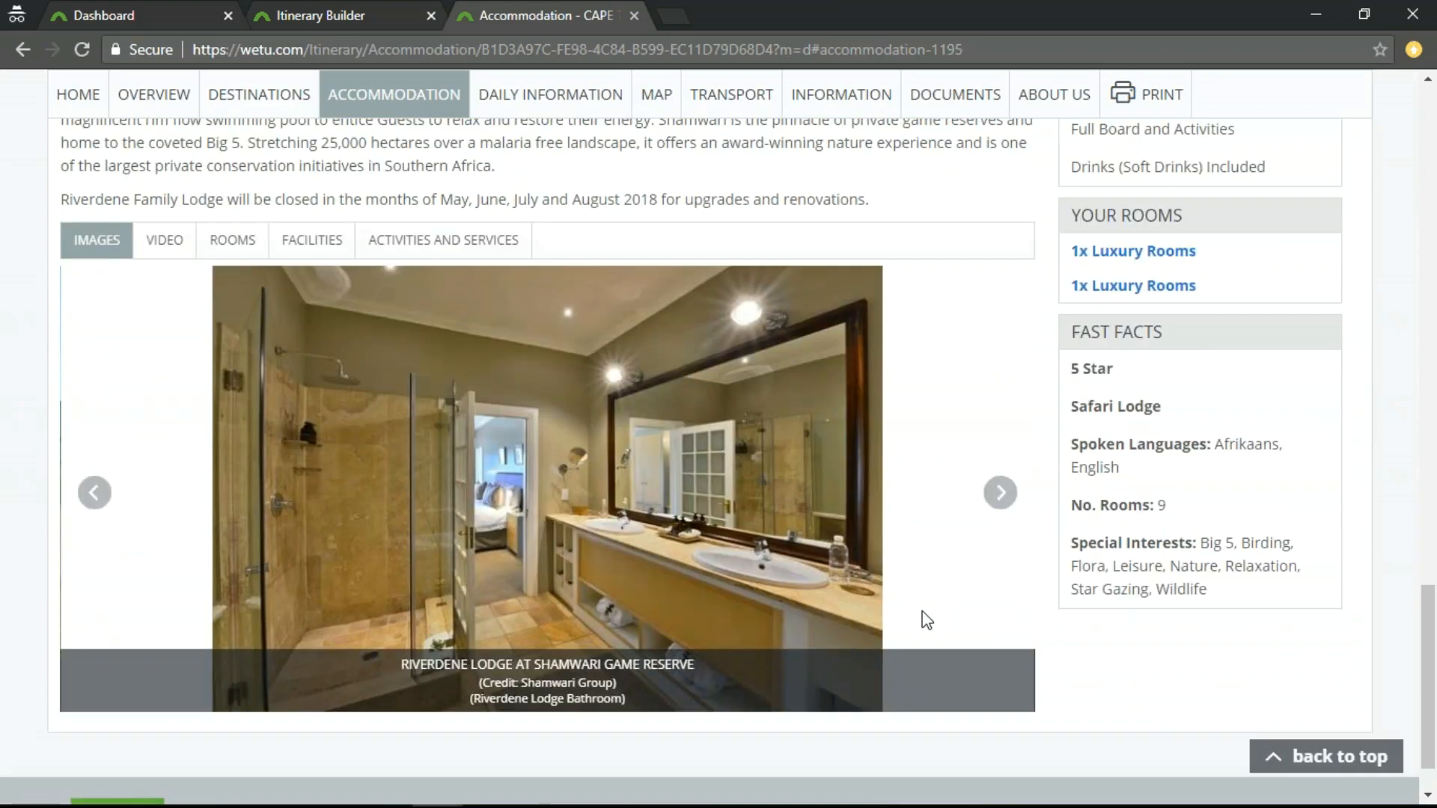
pyautogui.scroll(15, 819, 567)
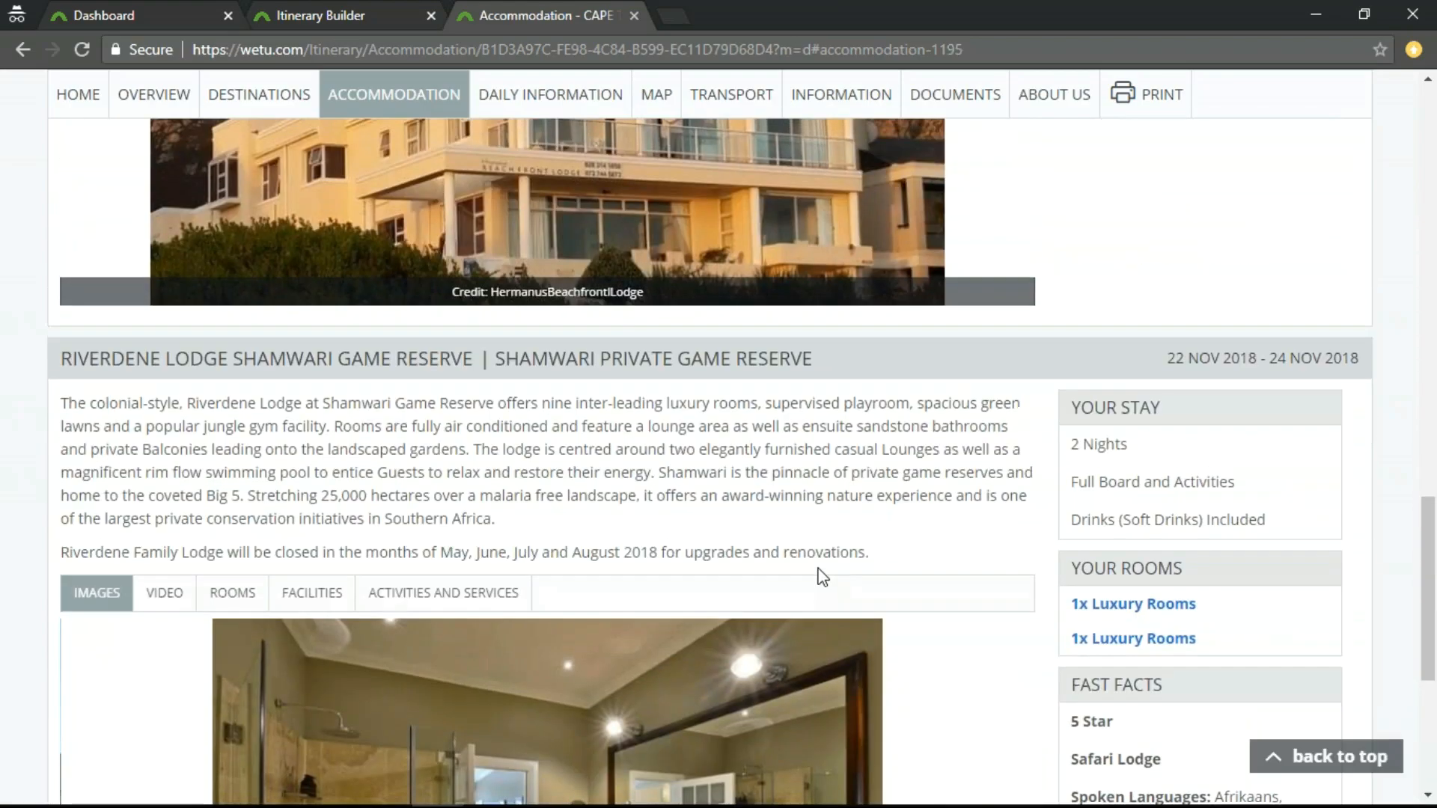
pyautogui.scroll(10, 802, 577)
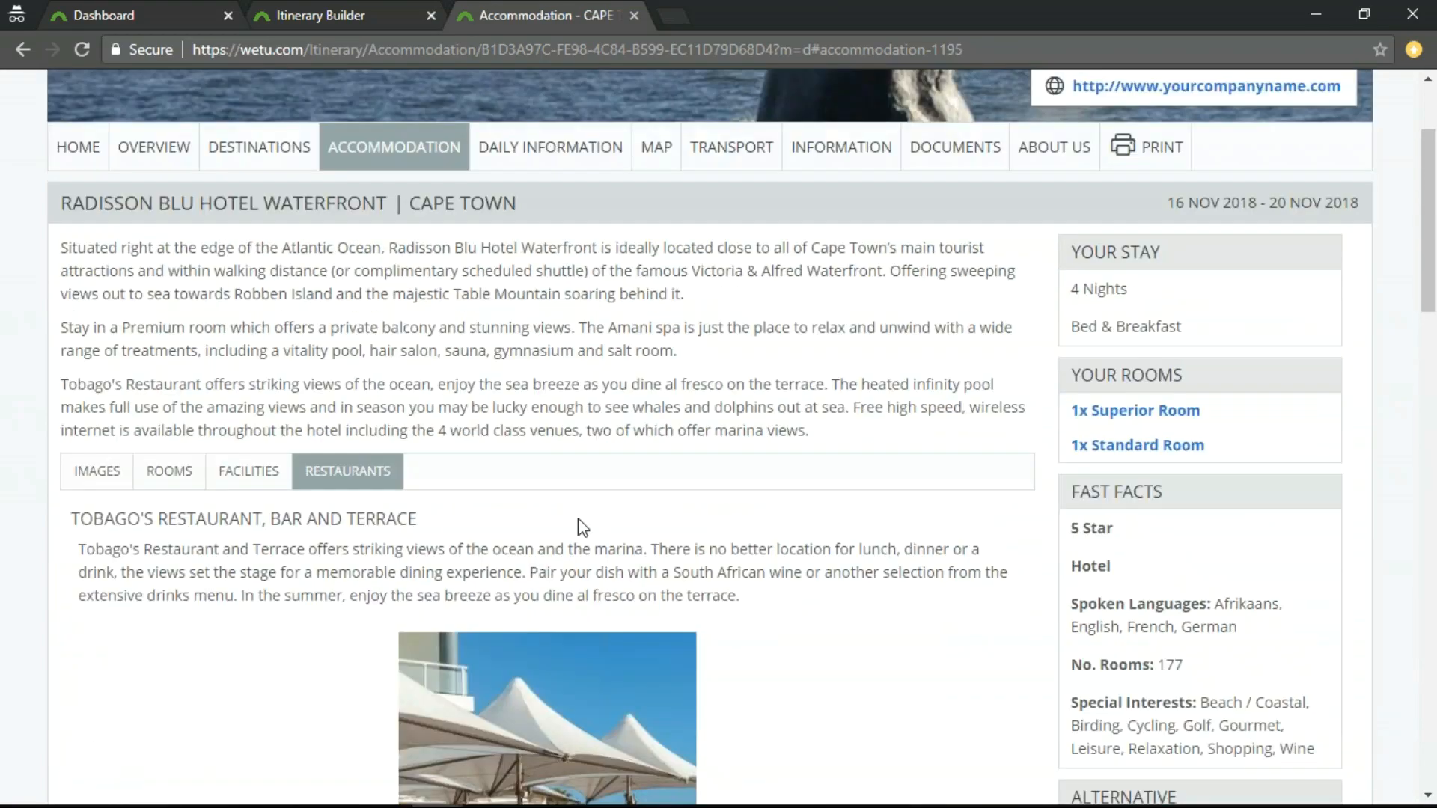
pyautogui.scroll(3, 662, 515)
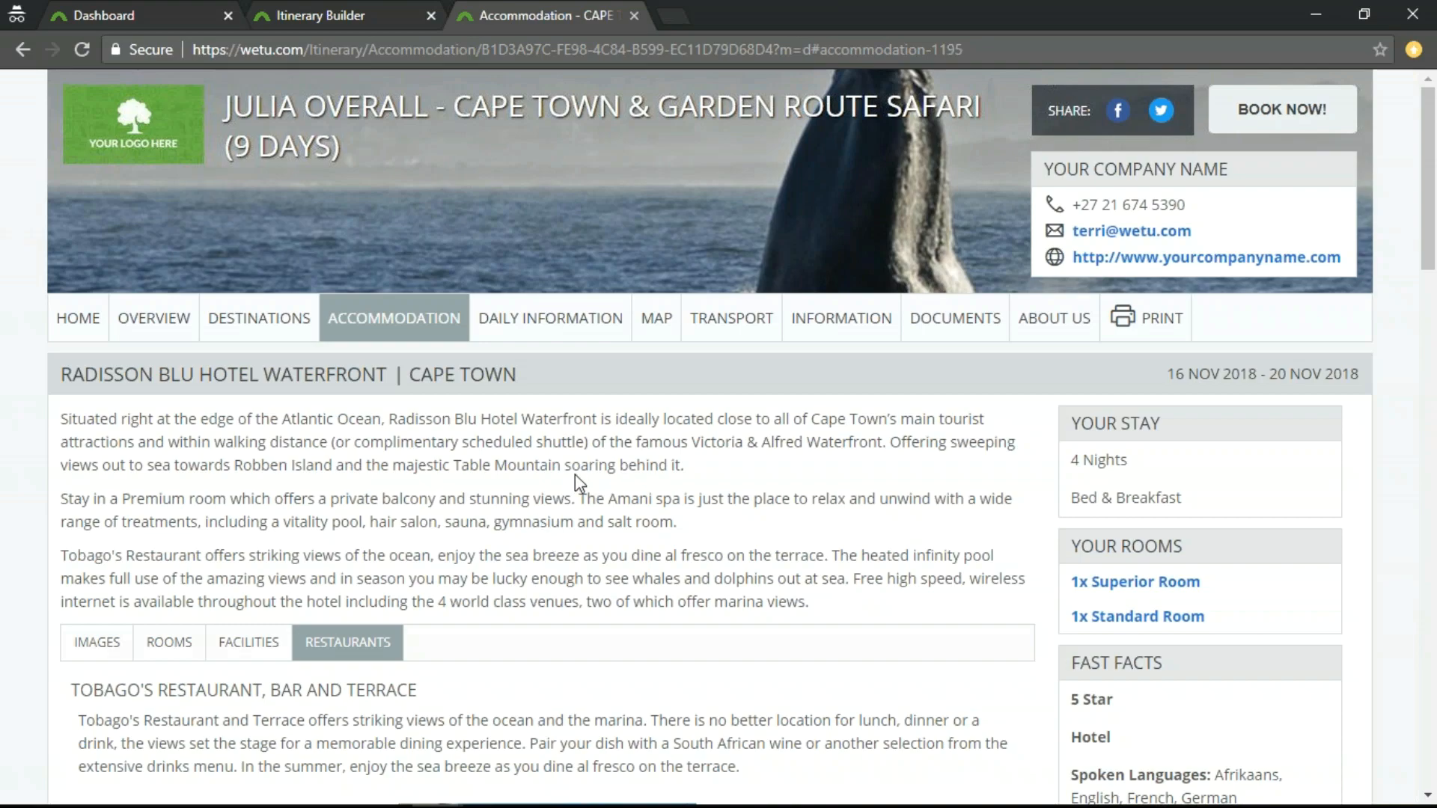
# Close the itinerary preview and Itinerary Builder, and open the company's supplier list in the Admin tool.
pyautogui.click(633, 16)
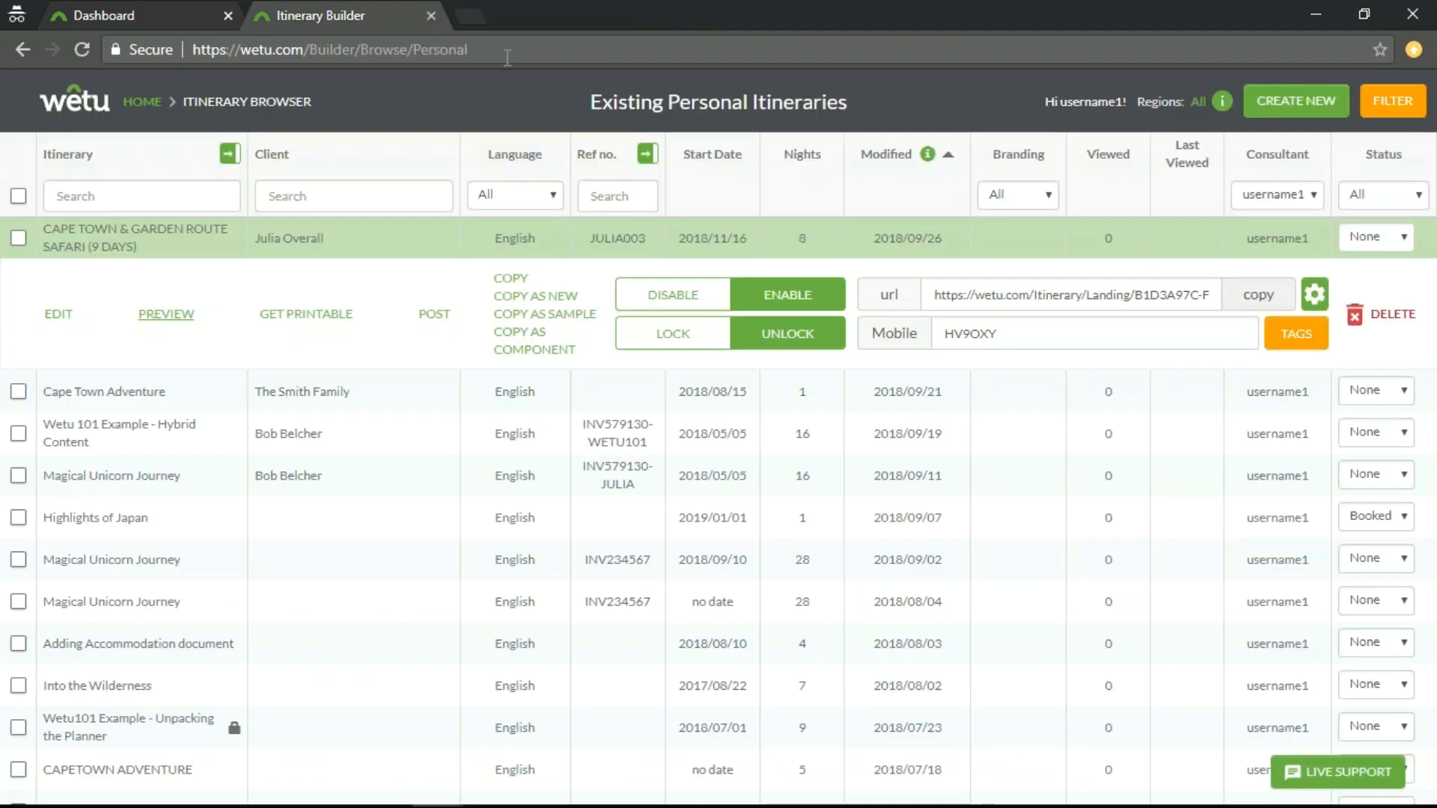
pyautogui.click(430, 16)
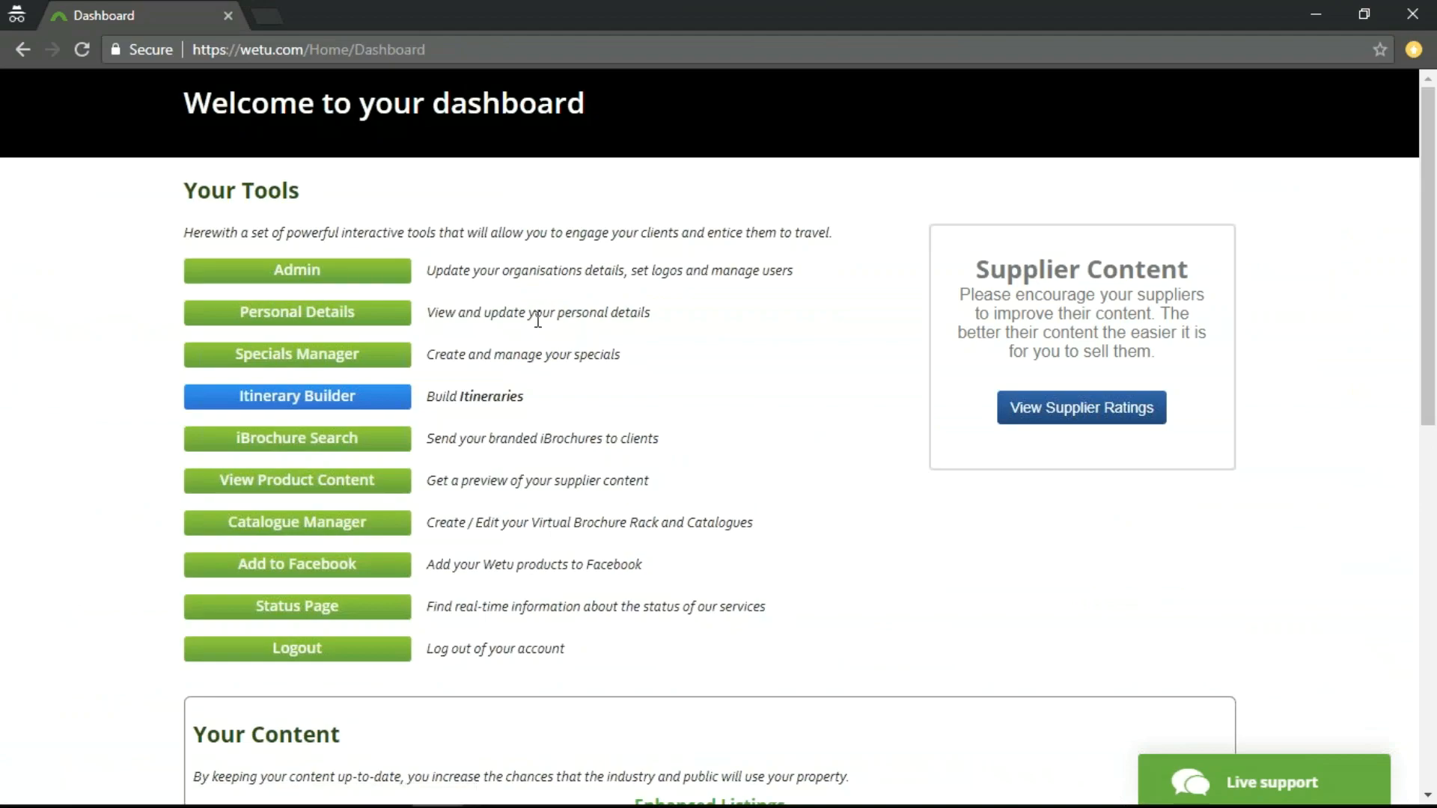
pyautogui.click(298, 287)
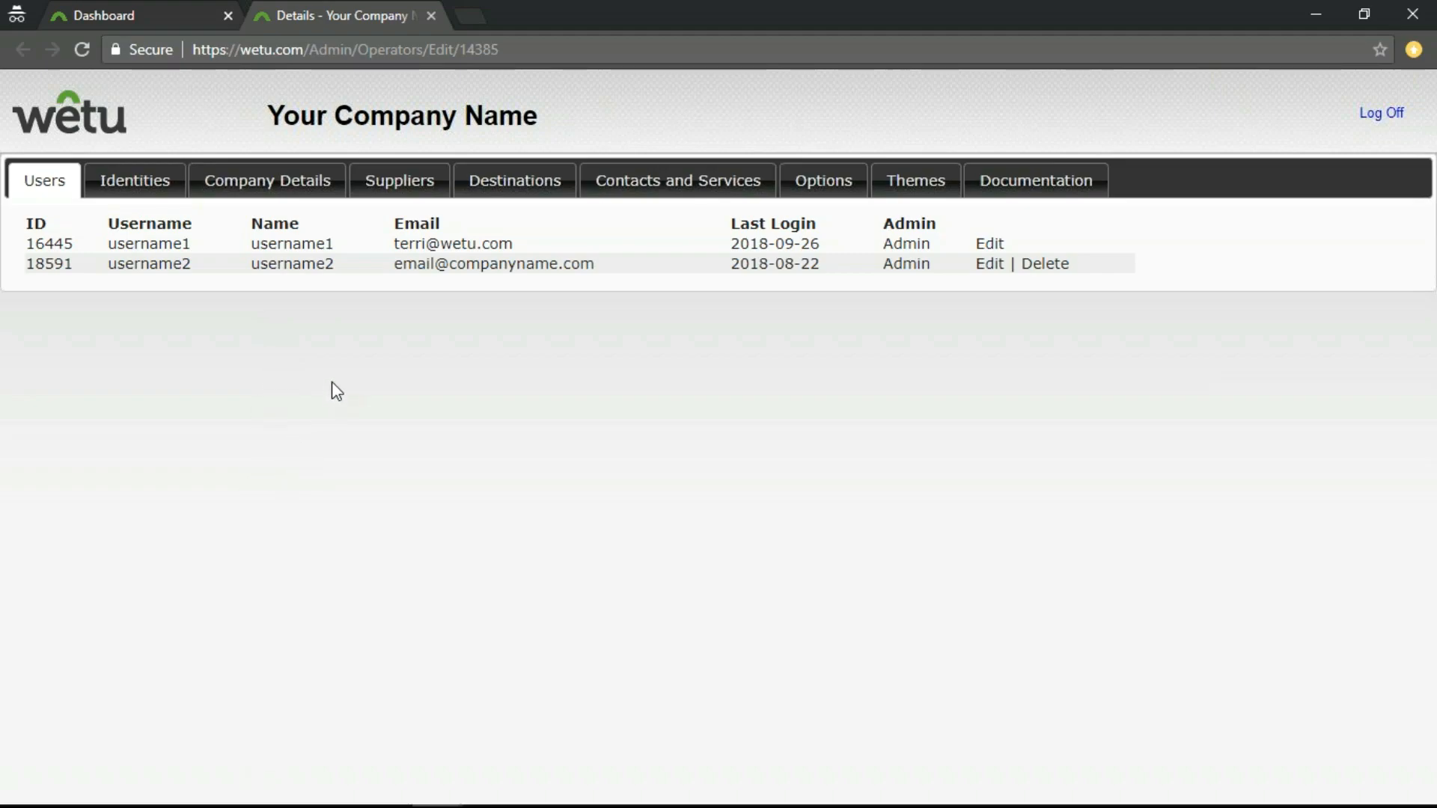
pyautogui.click(406, 196)
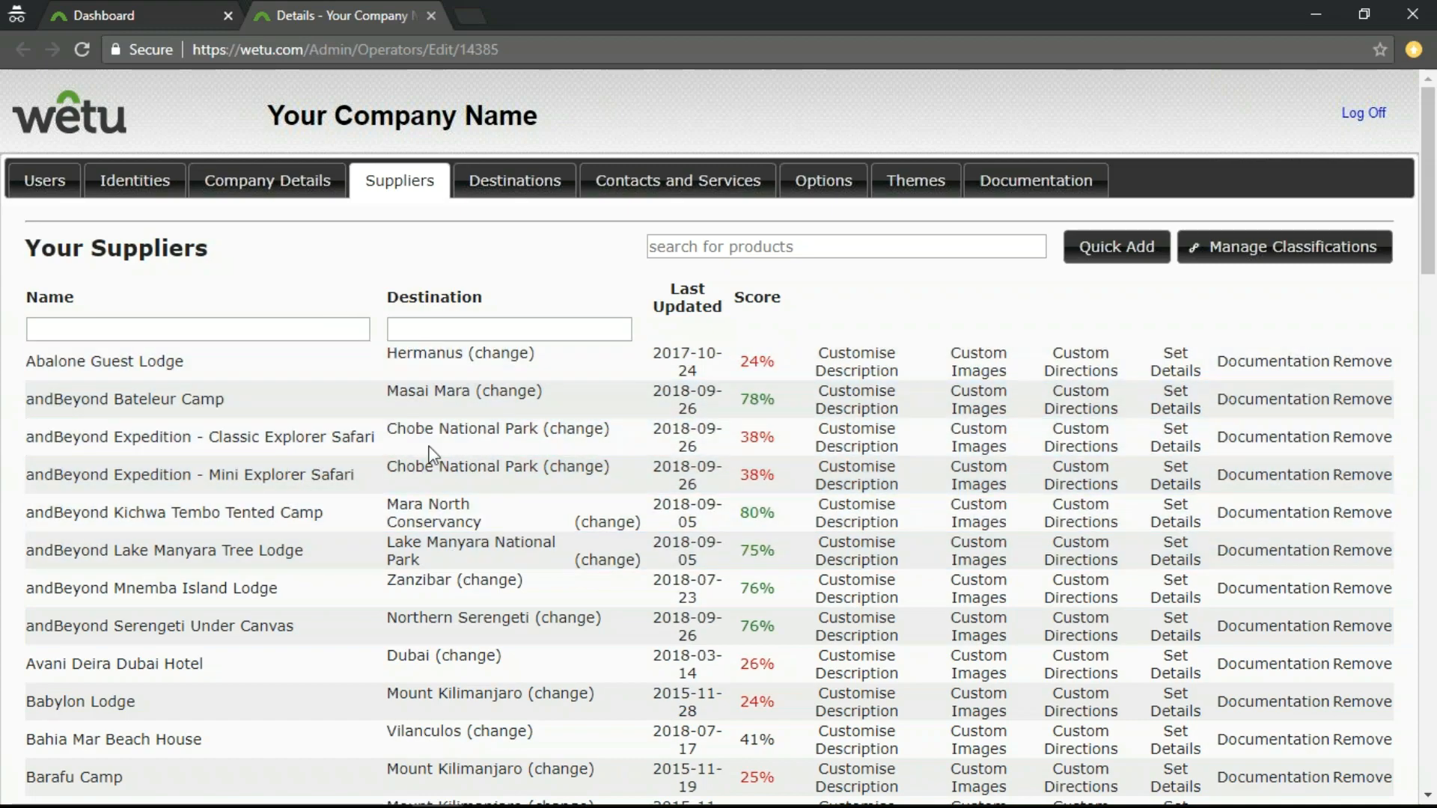
# Examine the supplier list's destinations, content scores and customisation options, along with its product search.
pyautogui.scroll(-14, 397, 591)
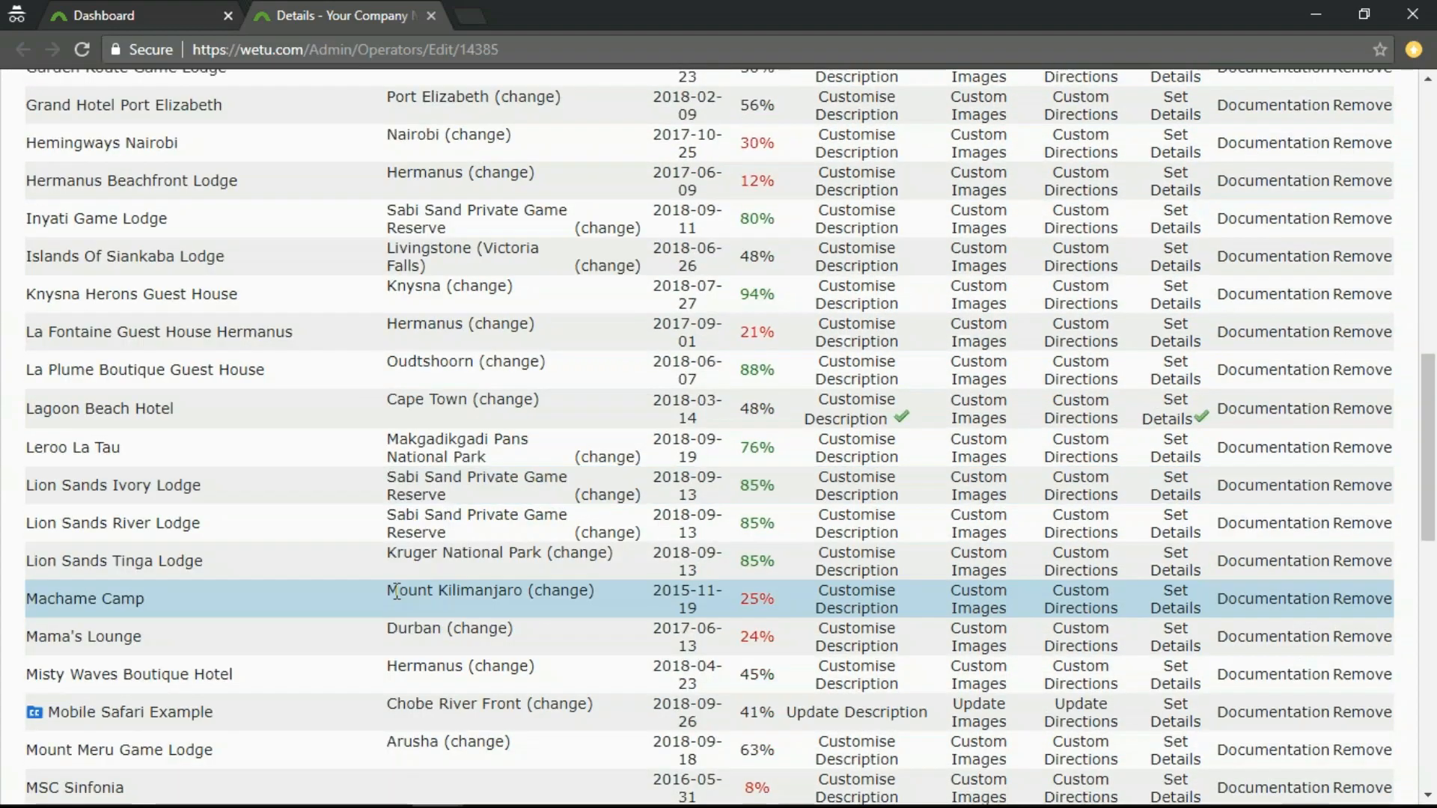
pyautogui.scroll(-14, 396, 591)
pyautogui.scroll(20, 396, 591)
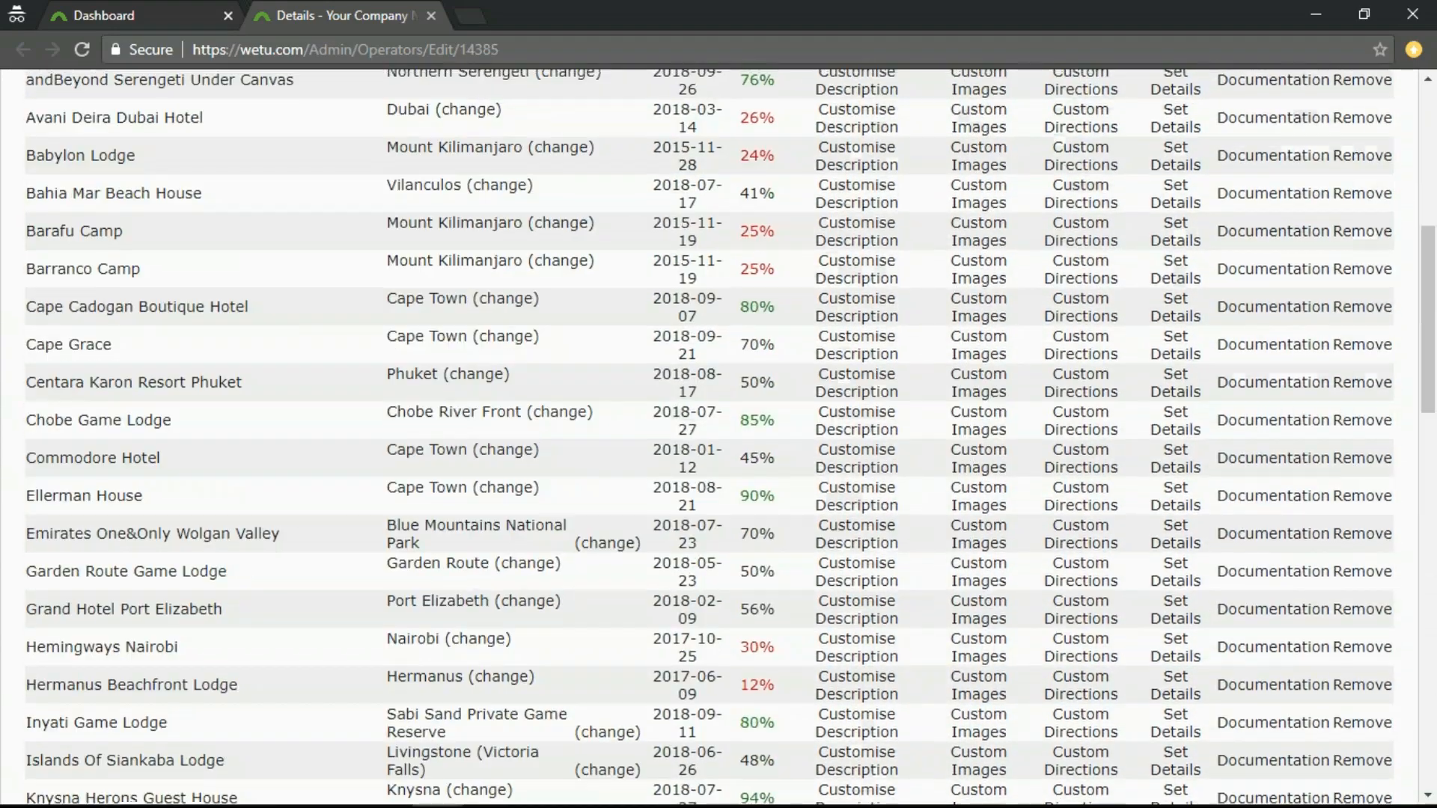
pyautogui.scroll(8, 503, 524)
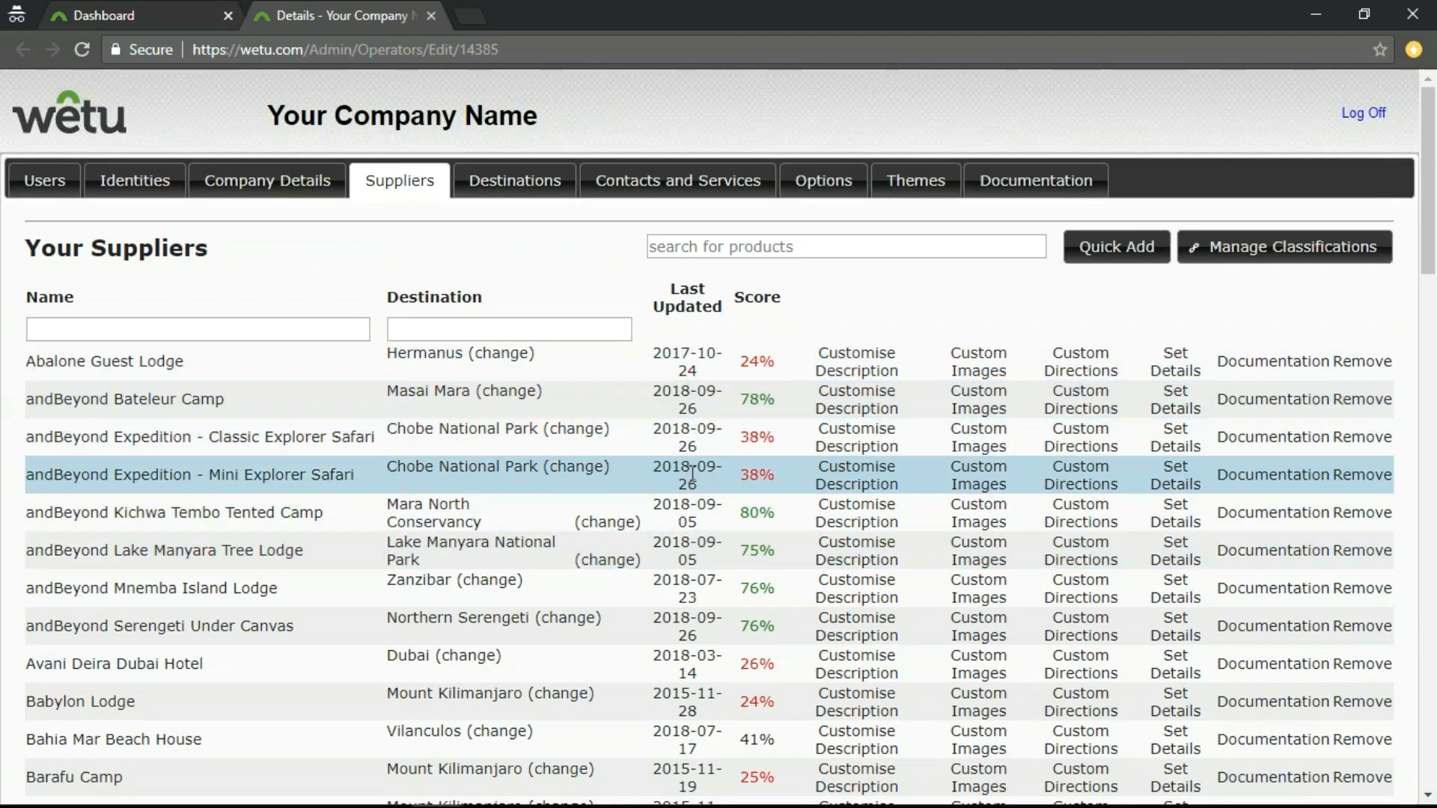
pyautogui.click(787, 247)
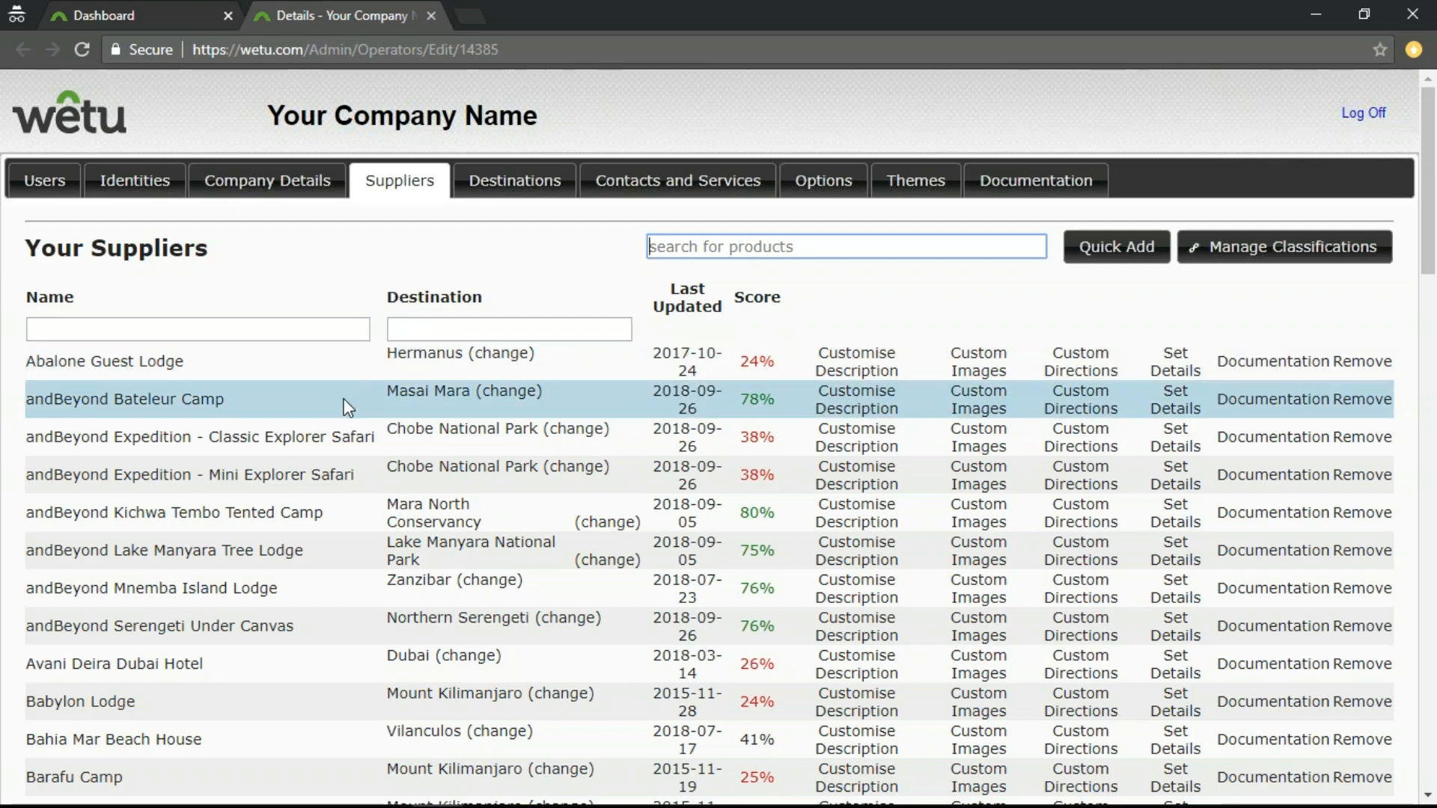
pyautogui.scroll(-5, 347, 470)
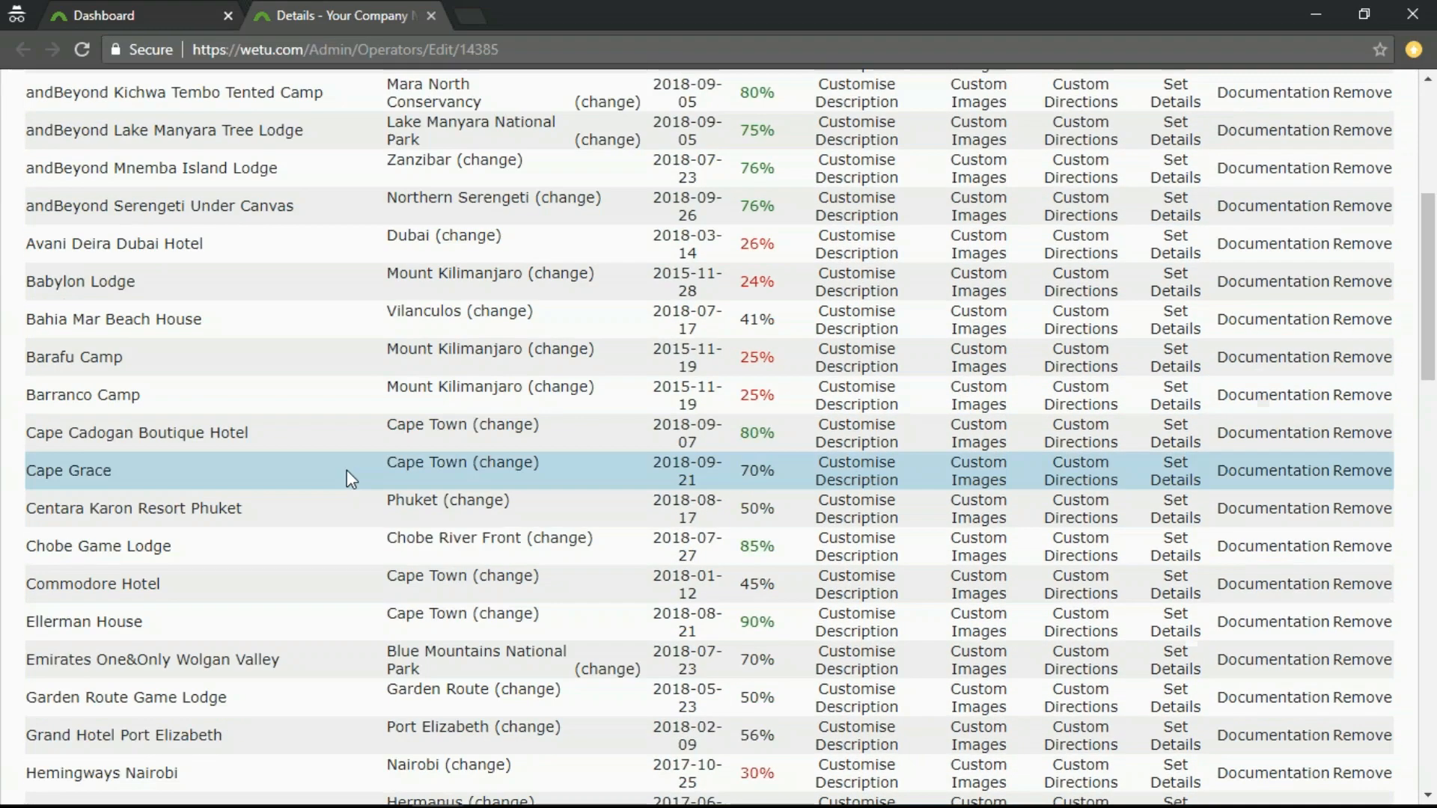
# Open the description customisation for Radisson Blu Hotel Waterfront and review its general English description.
pyautogui.scroll(-2, 347, 469)
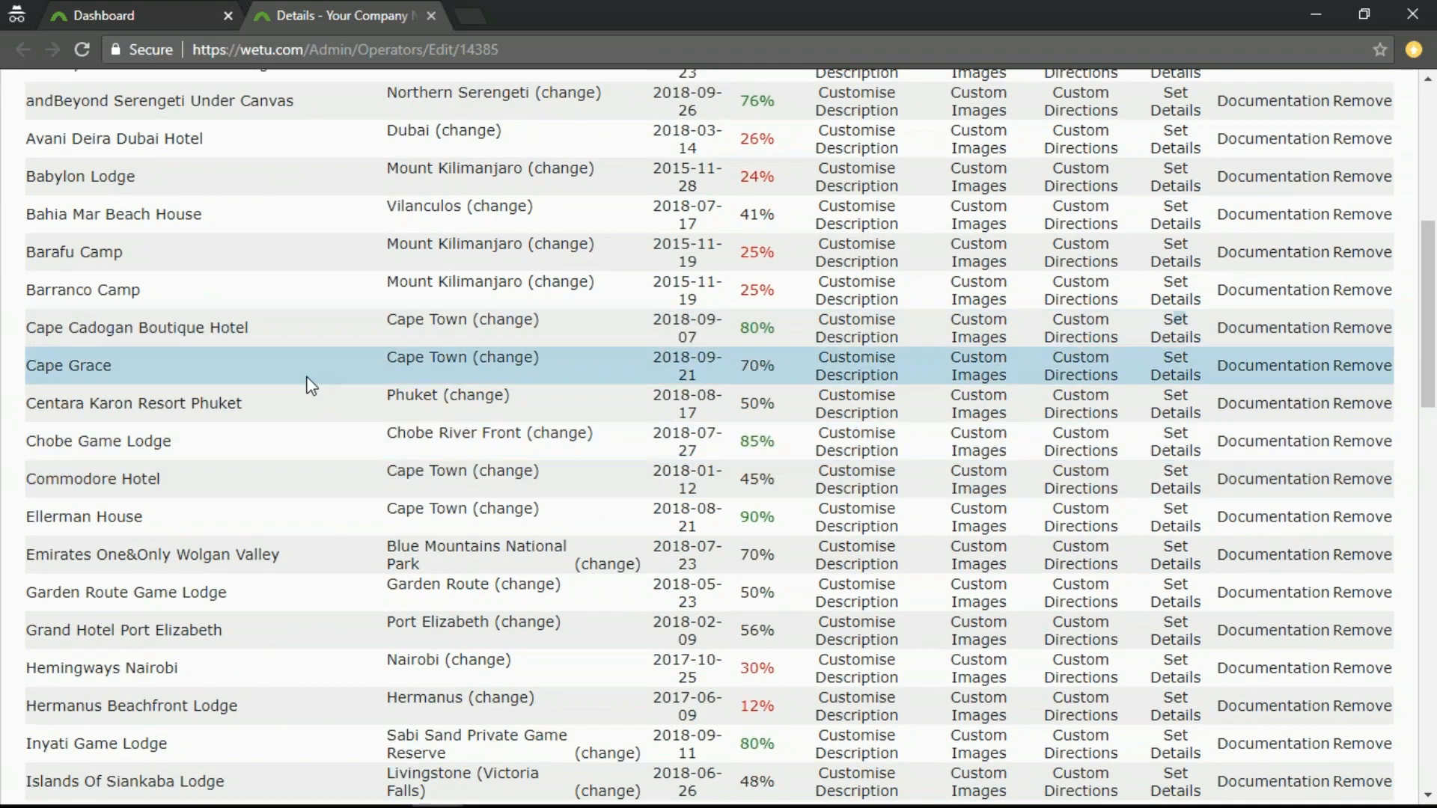
pyautogui.scroll(-11, 292, 578)
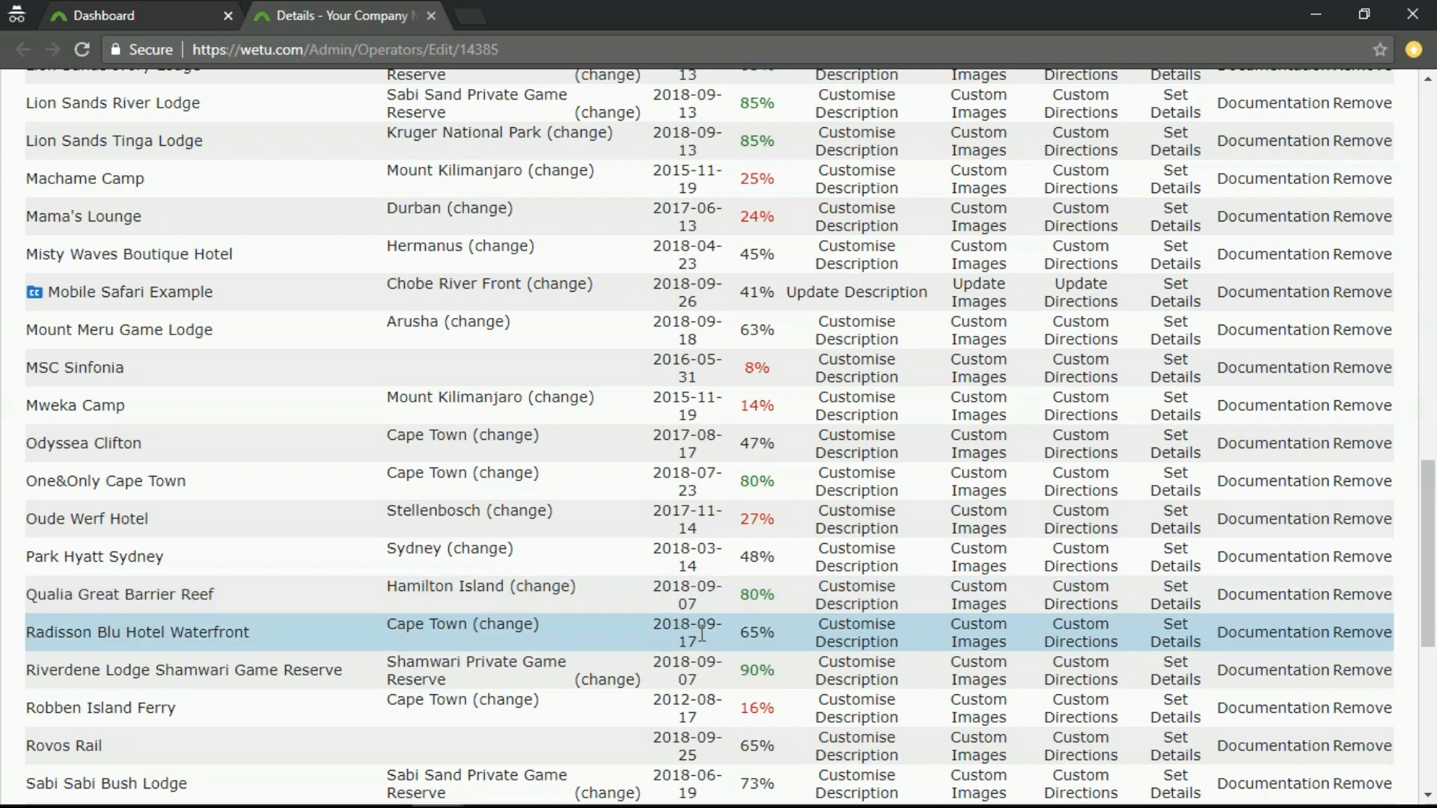
pyautogui.click(857, 642)
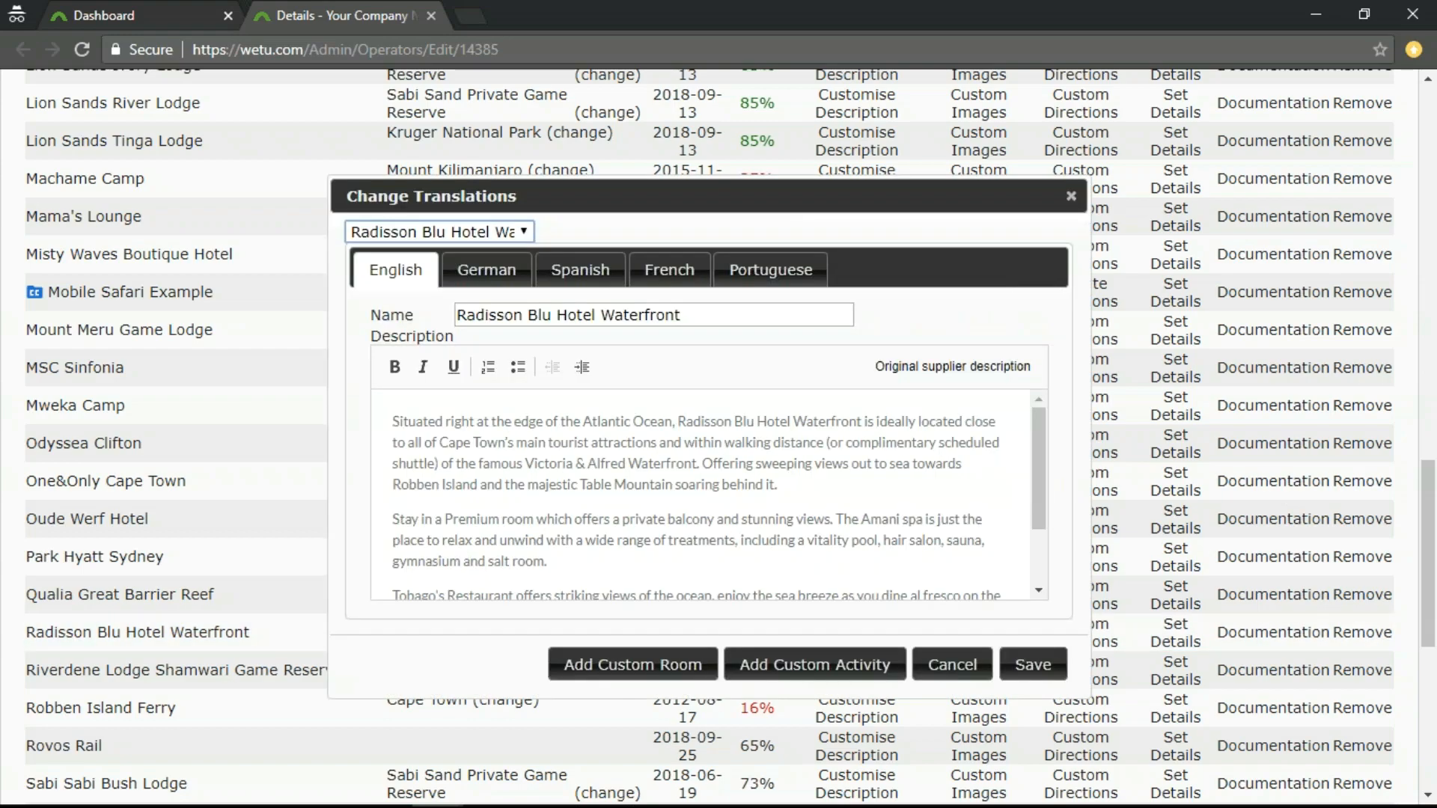
pyautogui.click(521, 233)
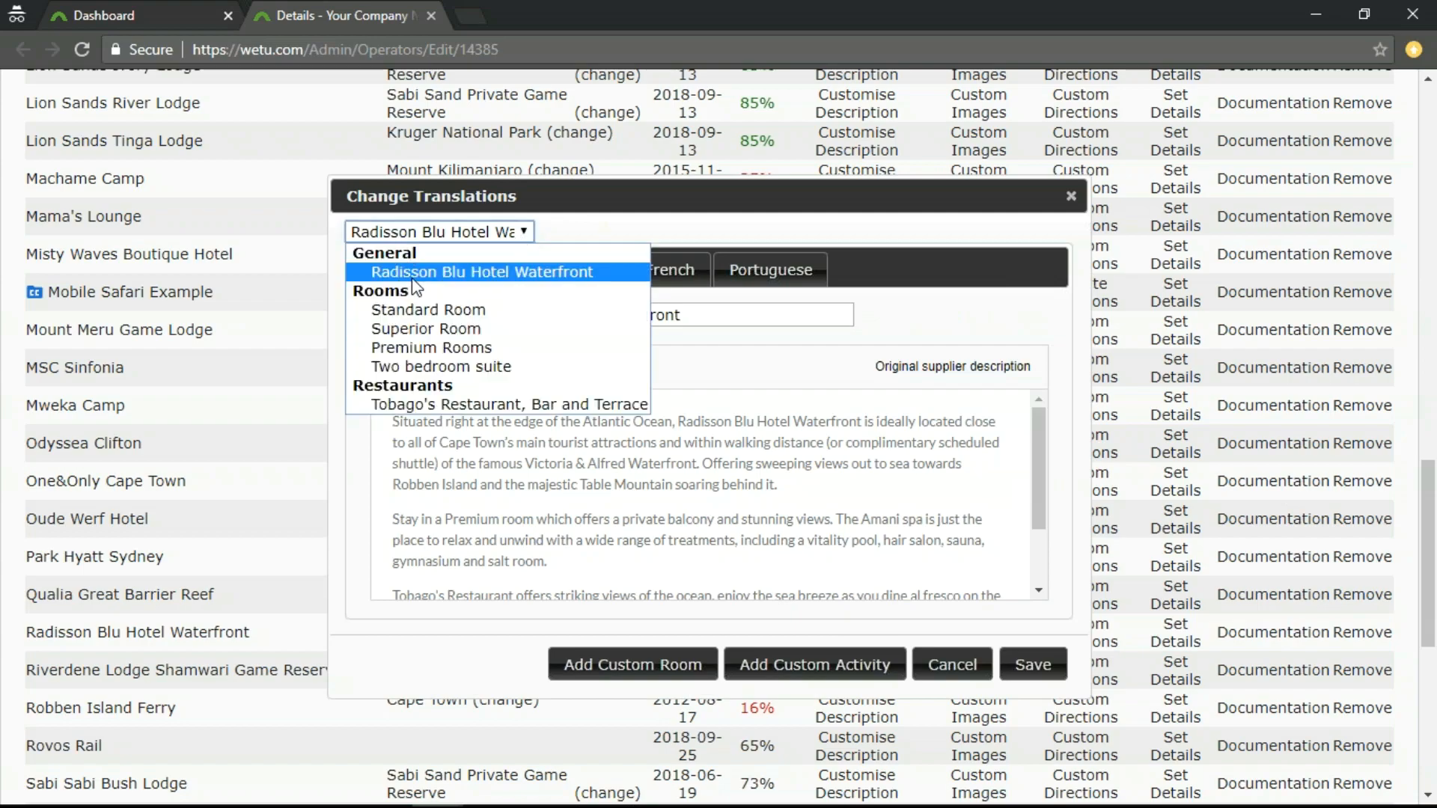
pyautogui.click(468, 272)
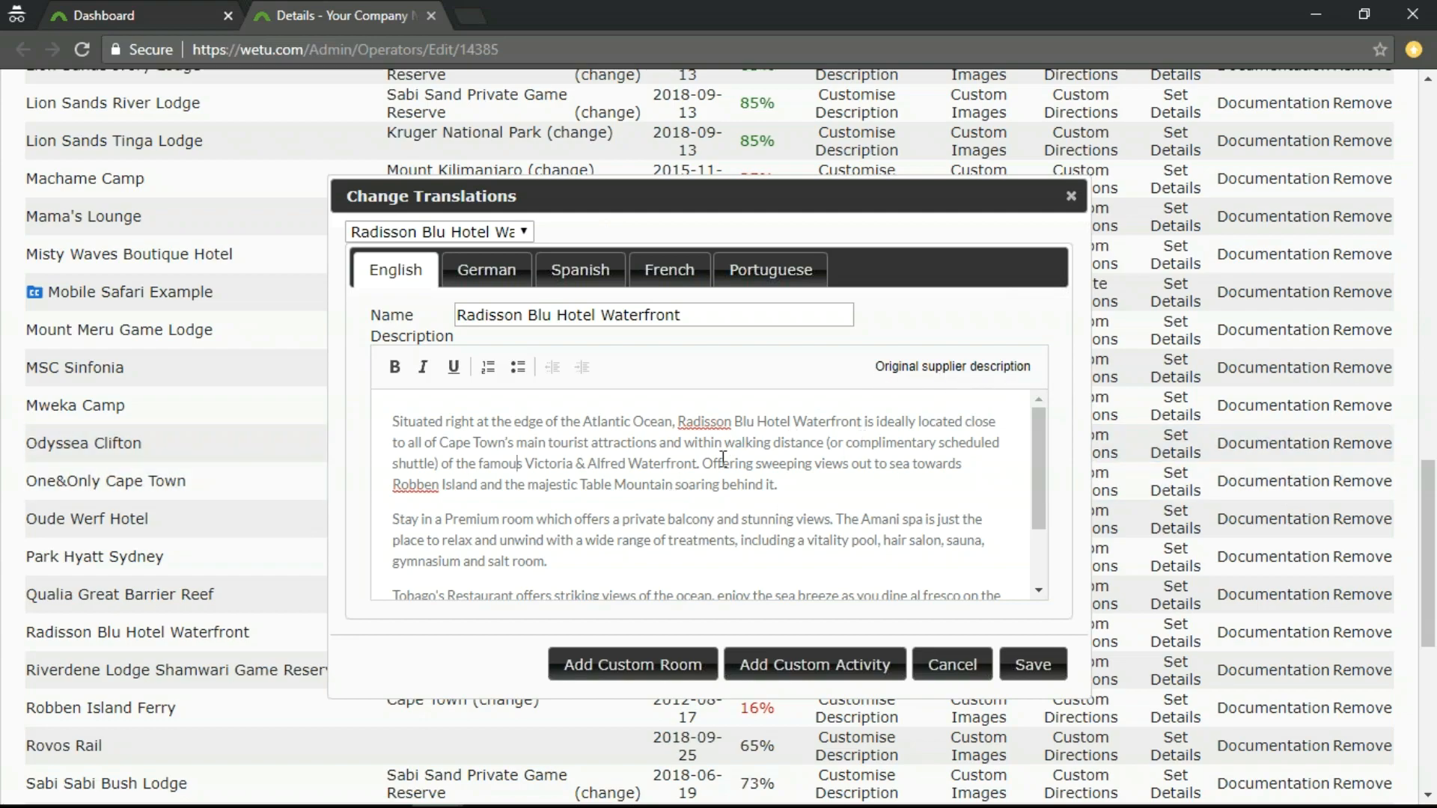
pyautogui.scroll(-5, 714, 472)
pyautogui.scroll(5, 702, 482)
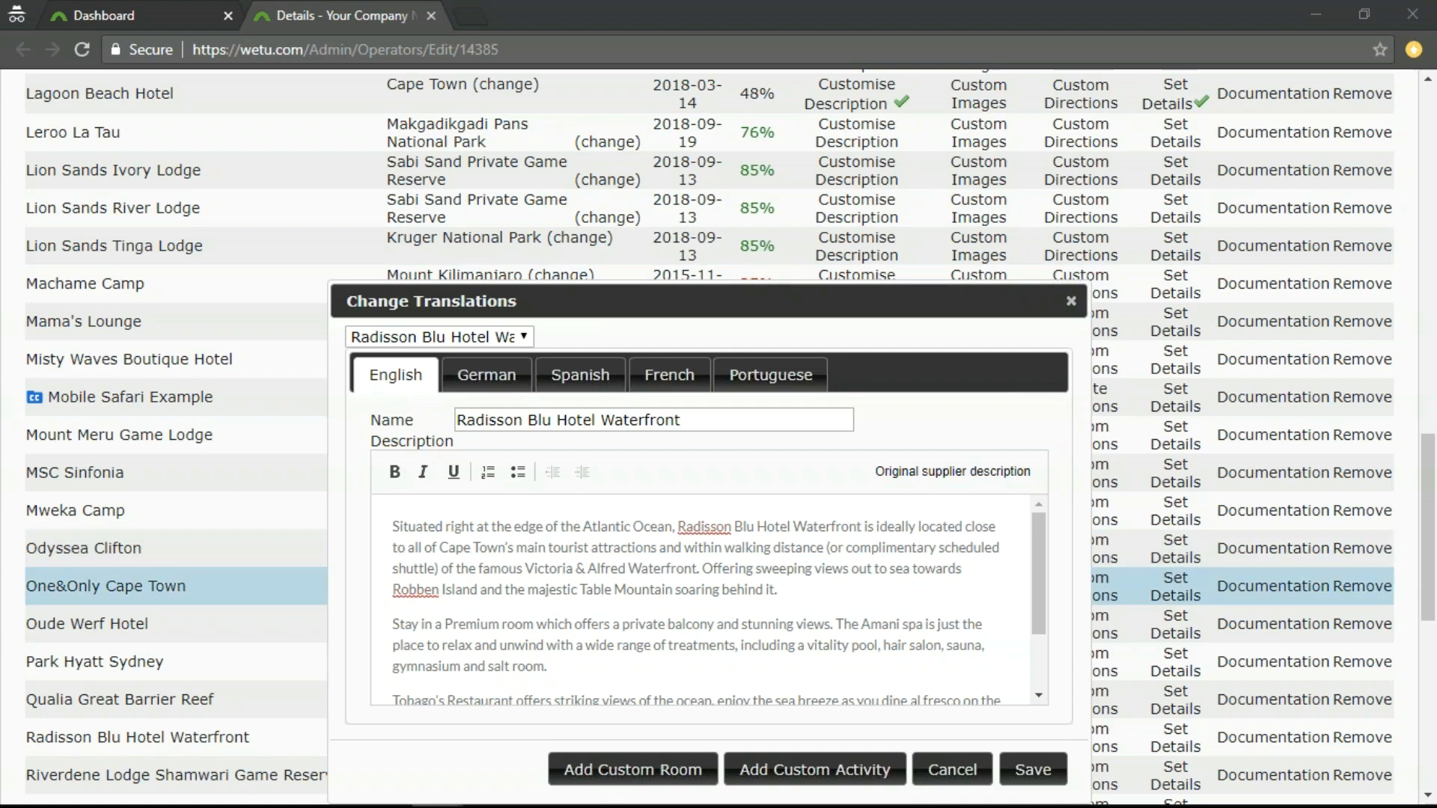
# Replace the hotel's general English description with the copied text beginning "Situated on the glittering azure waterfront of Cape Town".
pyautogui.click(522, 622)
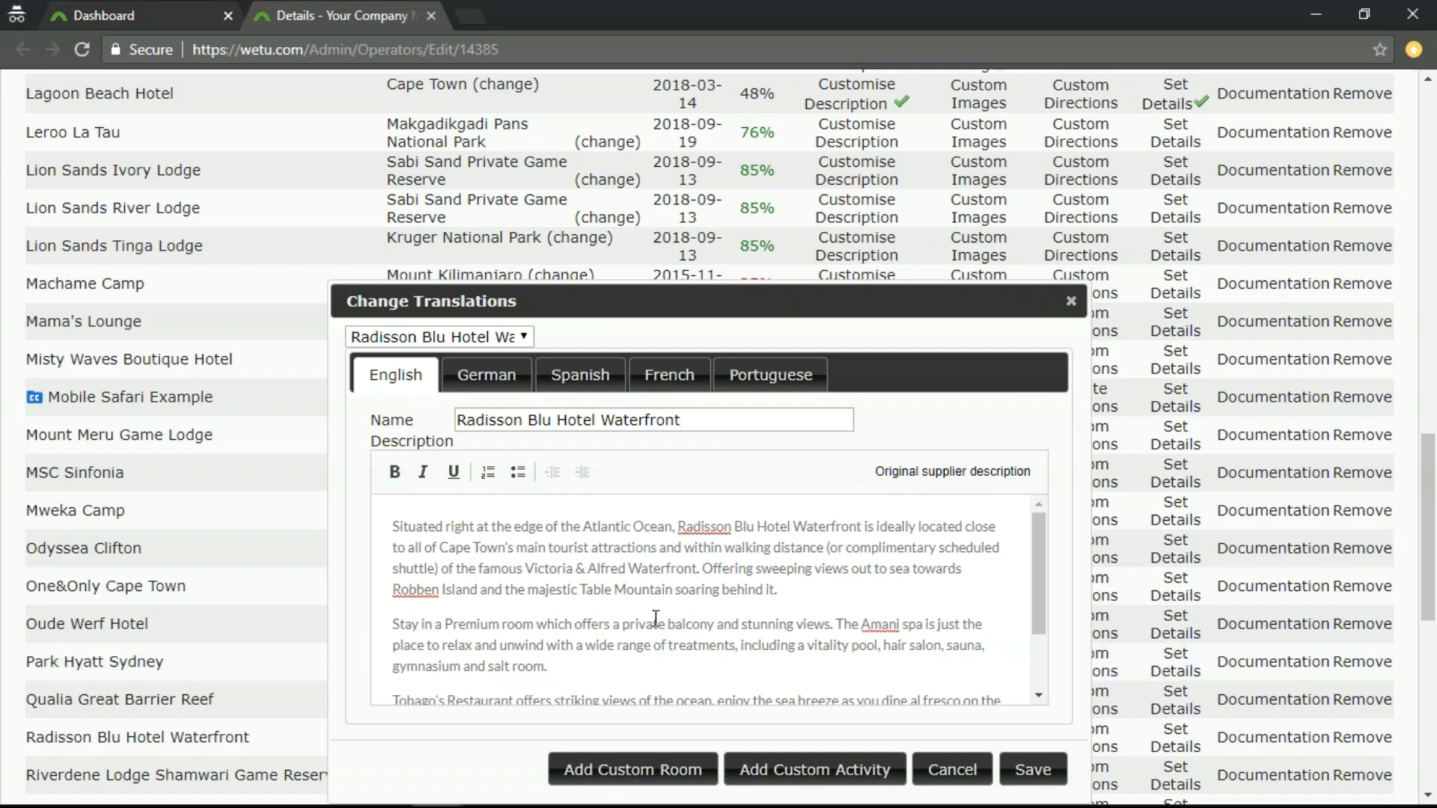
pyautogui.hotkey('ctrl', 'a')
pyautogui.press('Delete')
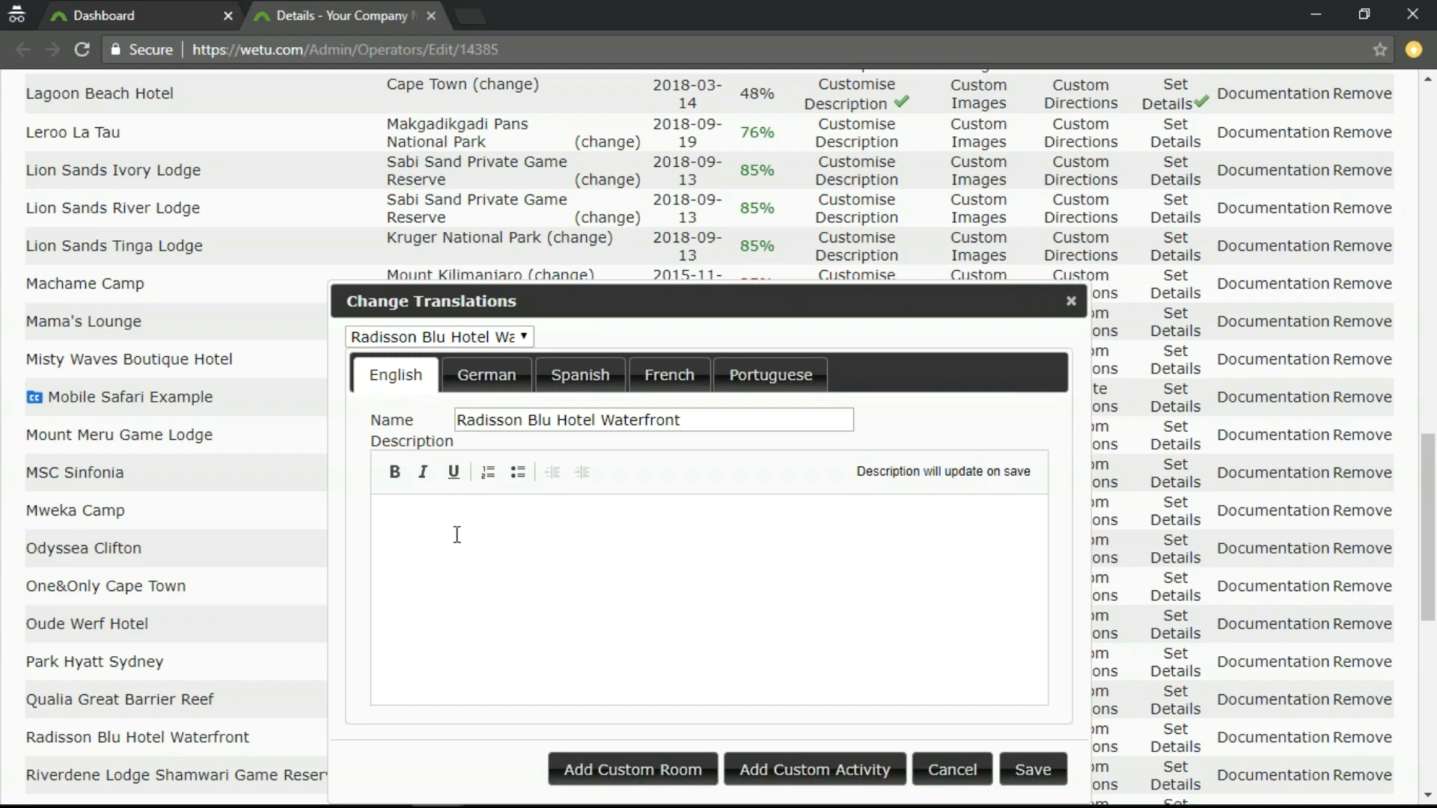
pyautogui.rightClick(412, 532)
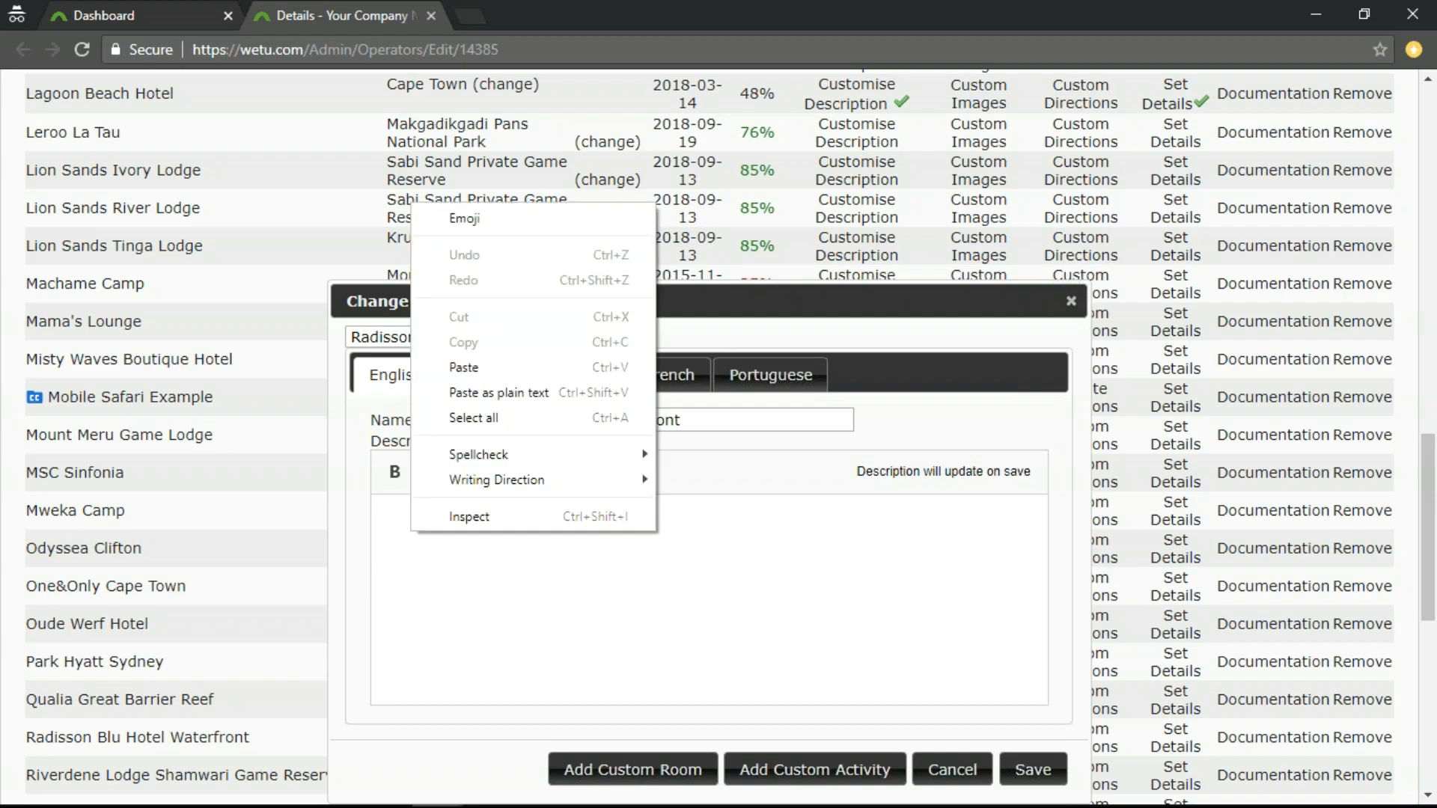
pyautogui.click(472, 369)
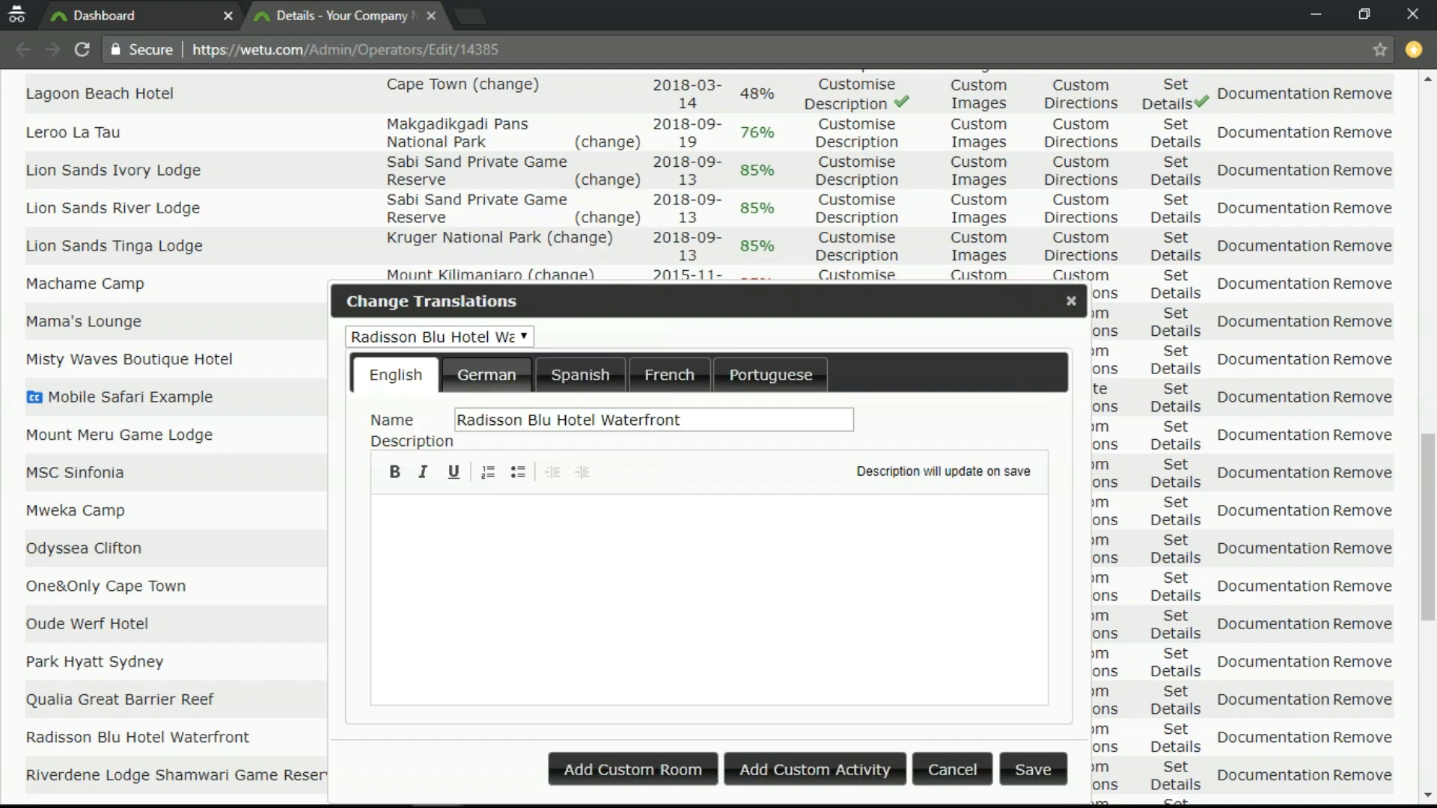
pyautogui.scroll(2, 779, 675)
pyautogui.scroll(1, 772, 649)
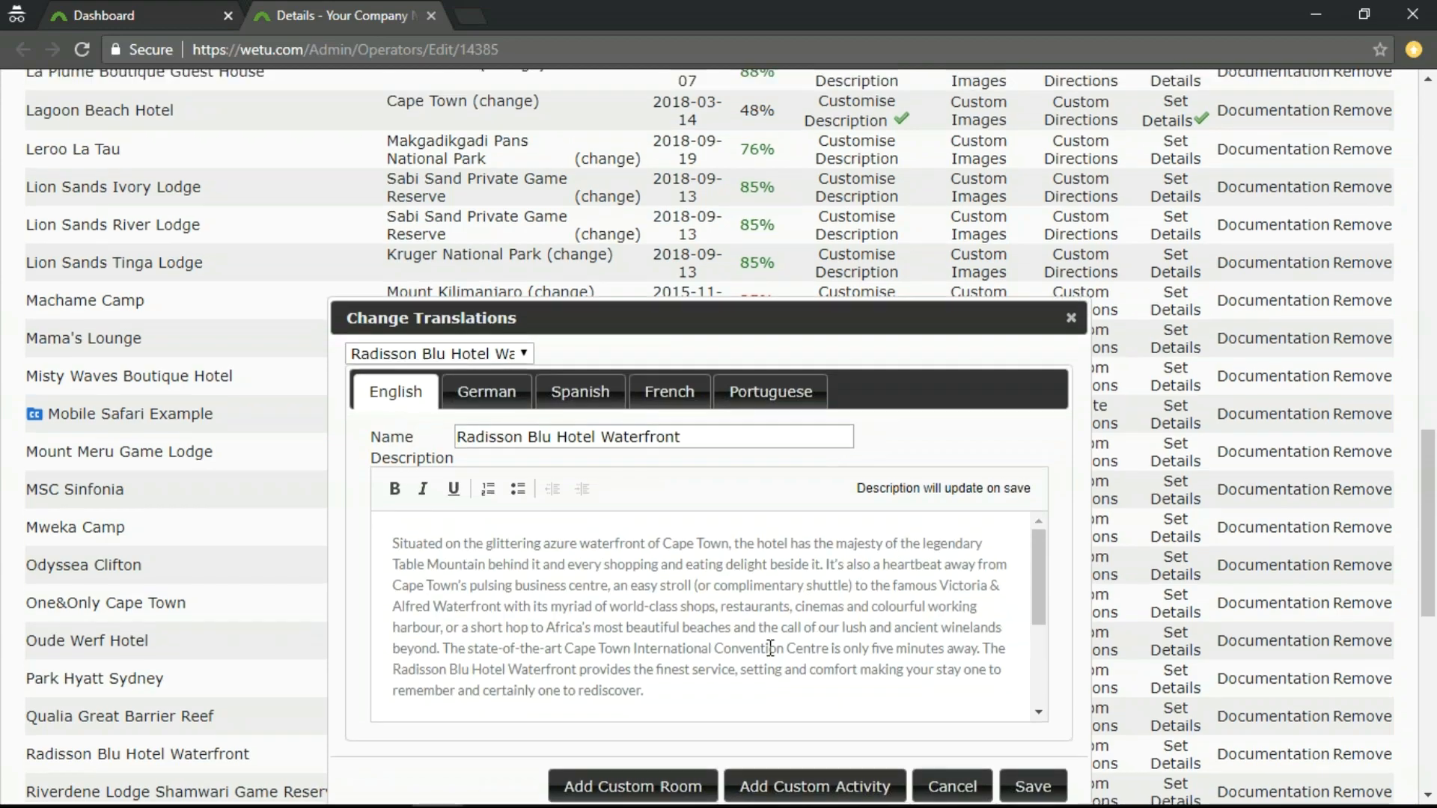
# Remove the extra blank line between the two paragraphs of the hotel's new description.
pyautogui.scroll(-3, 749, 636)
pyautogui.scroll(-1, 1180, 584)
pyautogui.scroll(-1, 1181, 585)
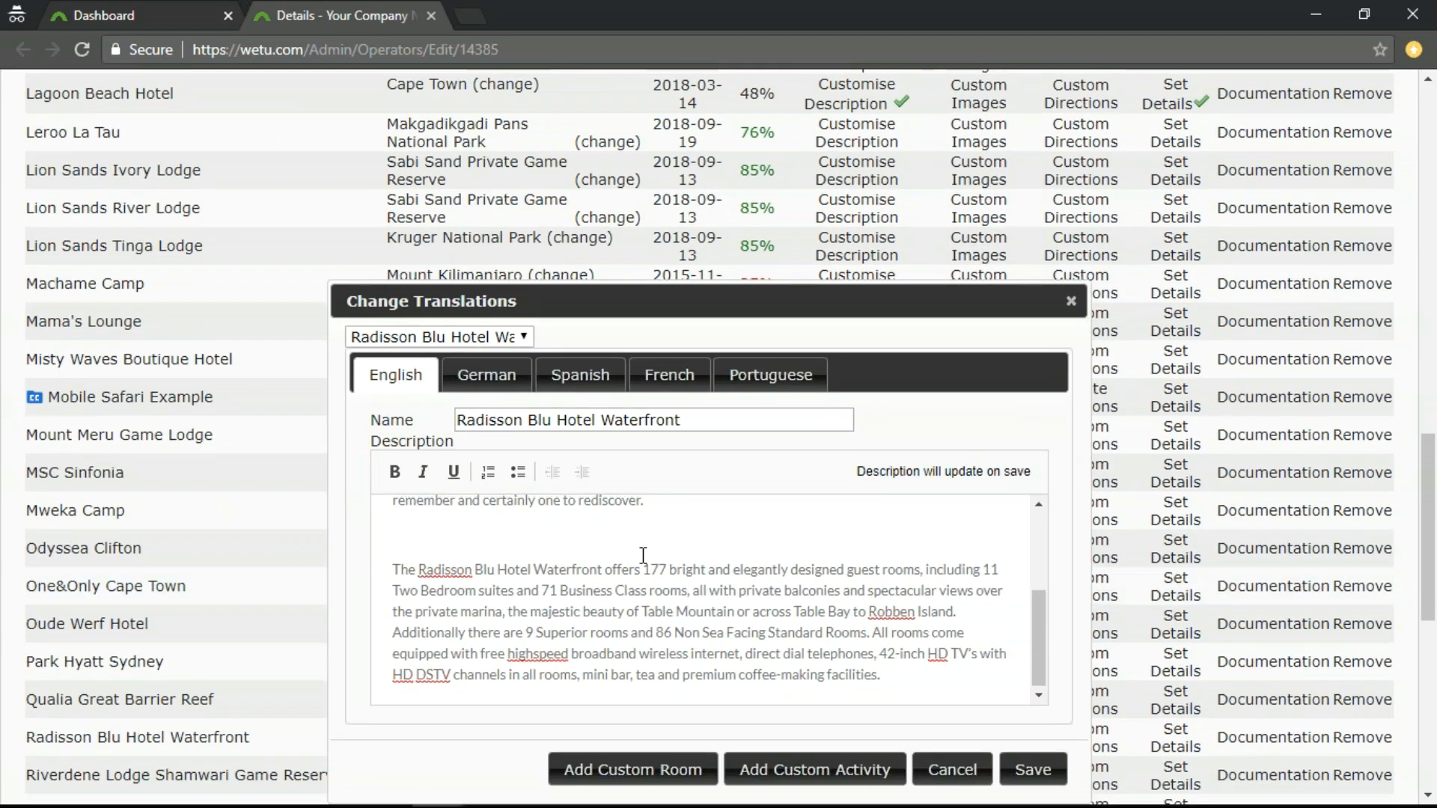
pyautogui.scroll(2, 478, 628)
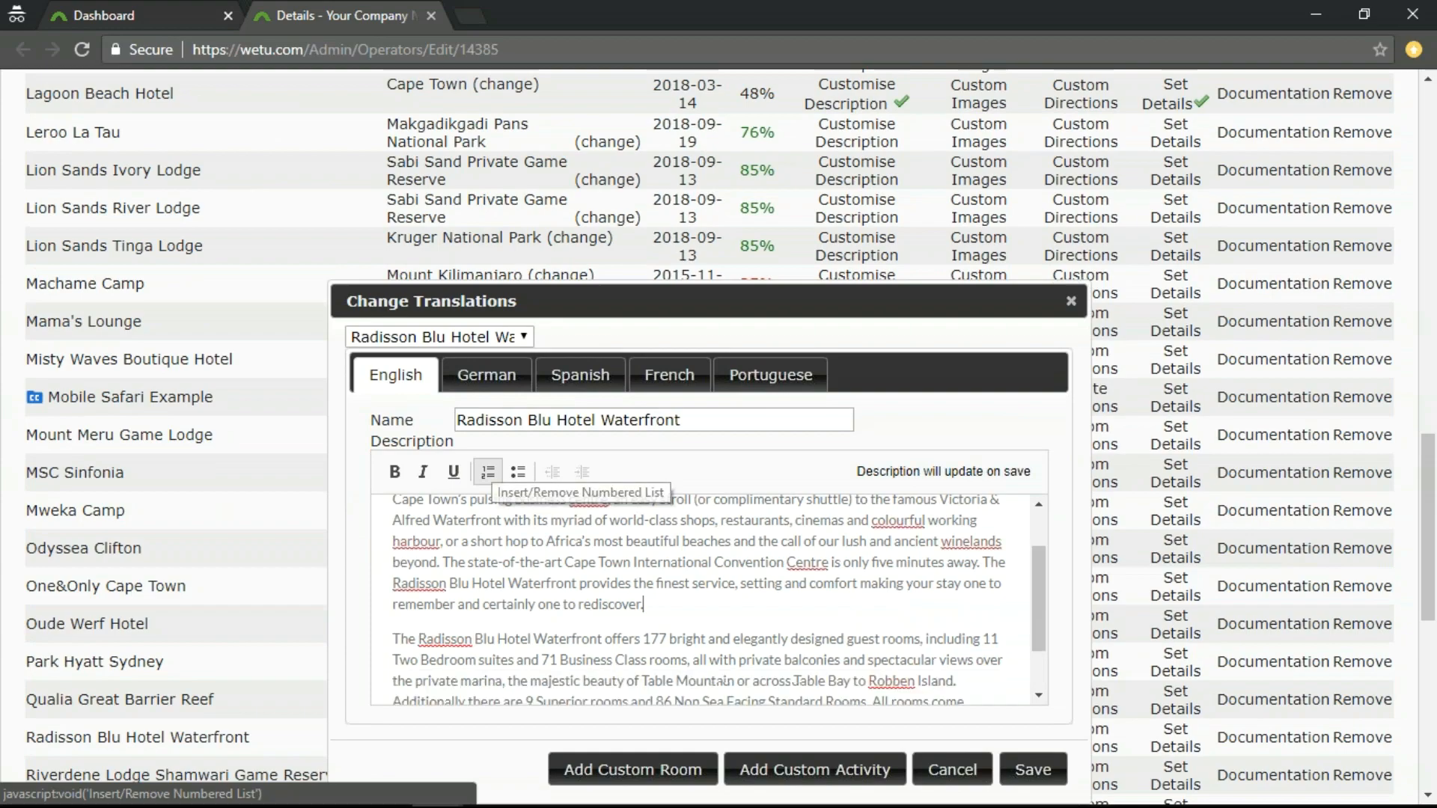
pyautogui.click(687, 613)
pyautogui.scroll(2, 687, 613)
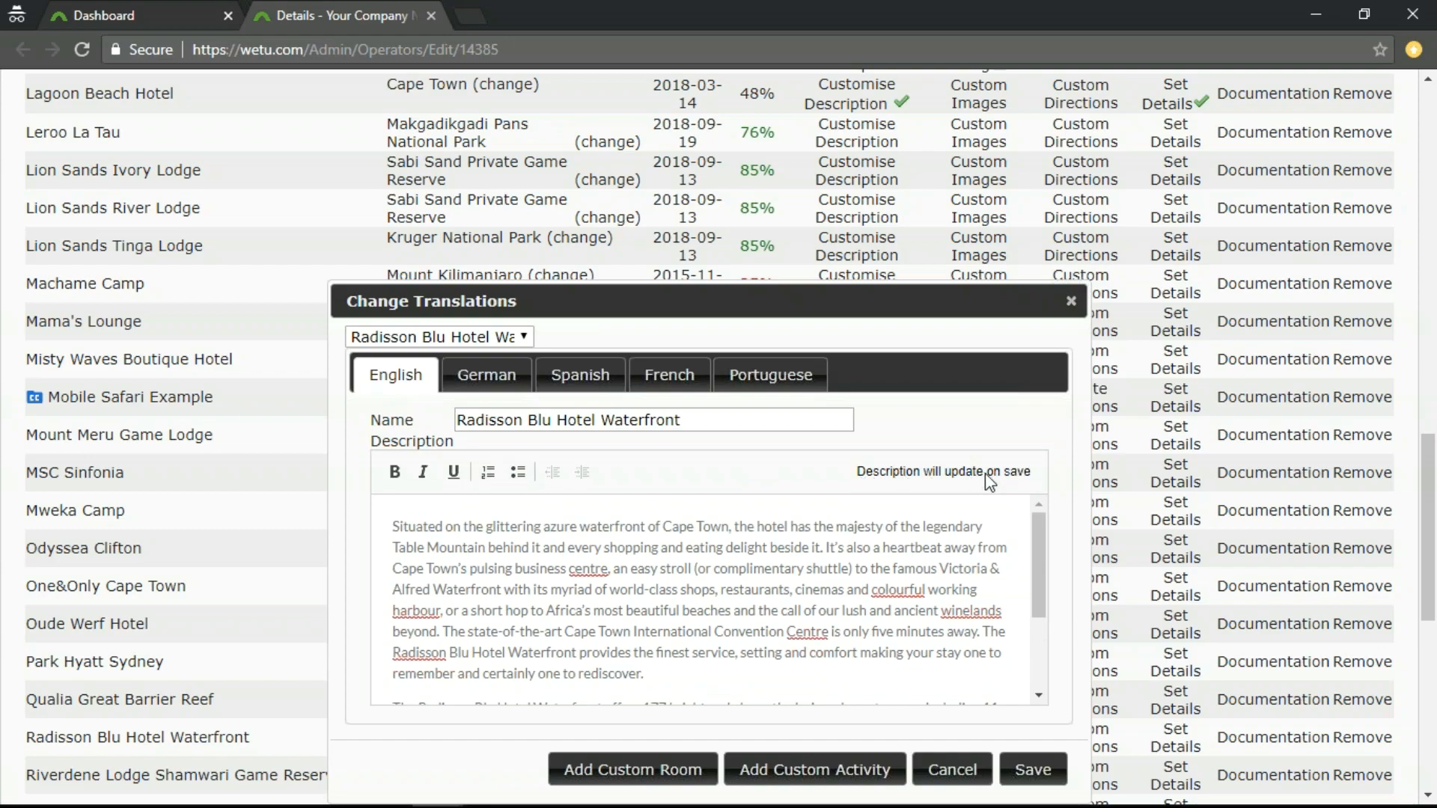
# Check the new general description through once and save it for Radisson Blu Hotel Waterfront.
pyautogui.scroll(2, 659, 592)
pyautogui.scroll(-2, 686, 608)
pyautogui.scroll(-5, 687, 608)
pyautogui.scroll(4, 782, 476)
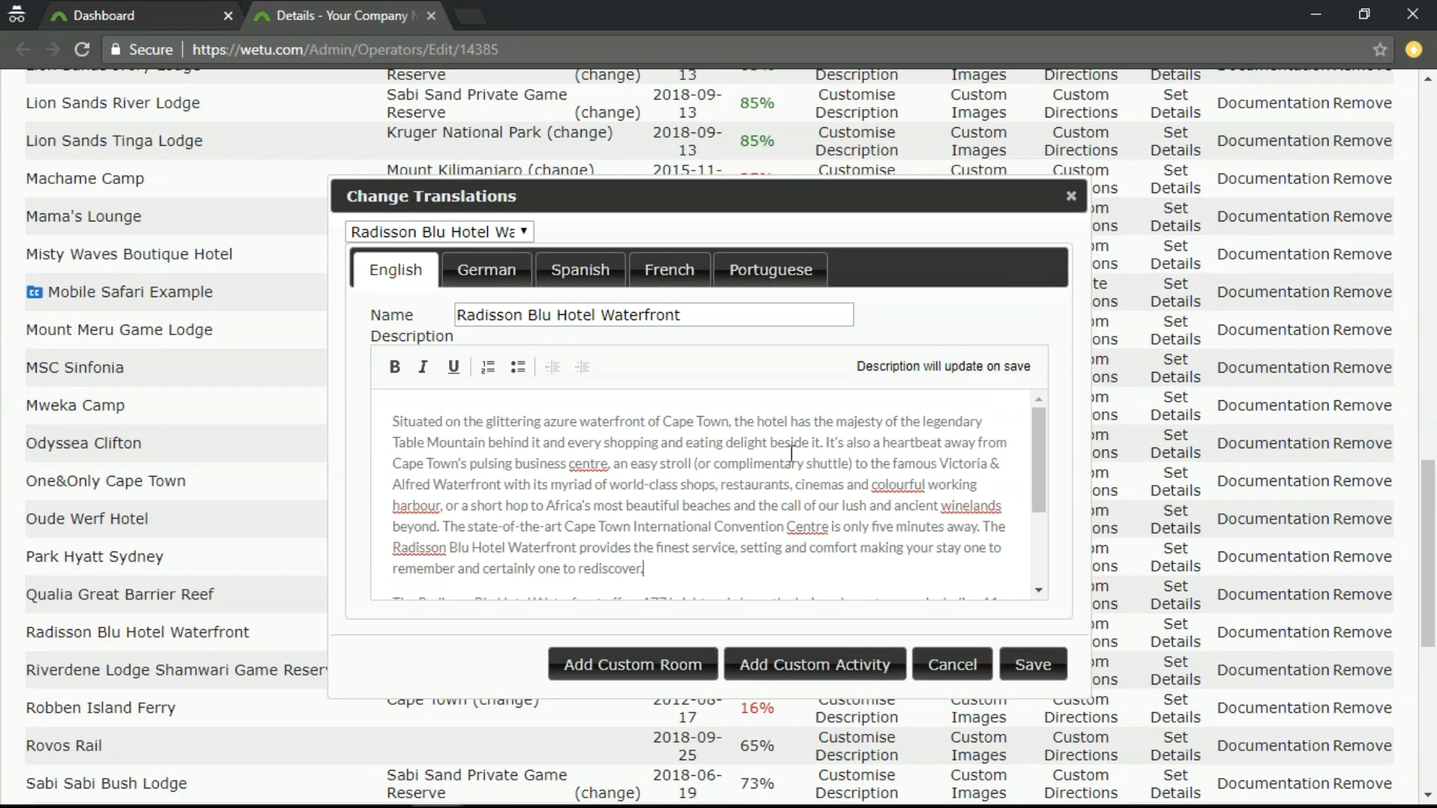
pyautogui.click(1031, 664)
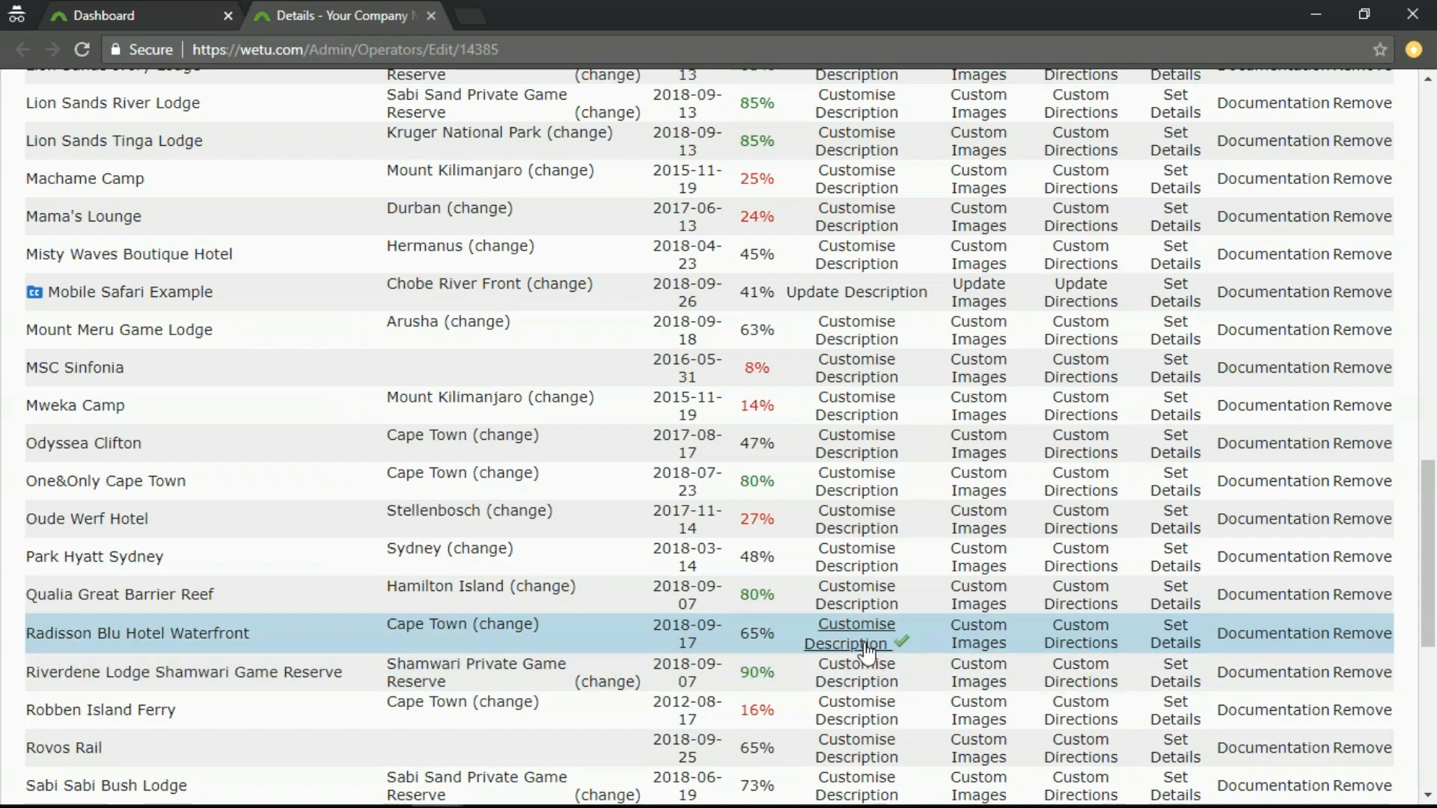
# Reopen the Radisson Blu Hotel Waterfront description customisation and examine its name and custom description text.
pyautogui.click(866, 651)
pyautogui.scroll(-3, 790, 481)
pyautogui.scroll(3, 789, 482)
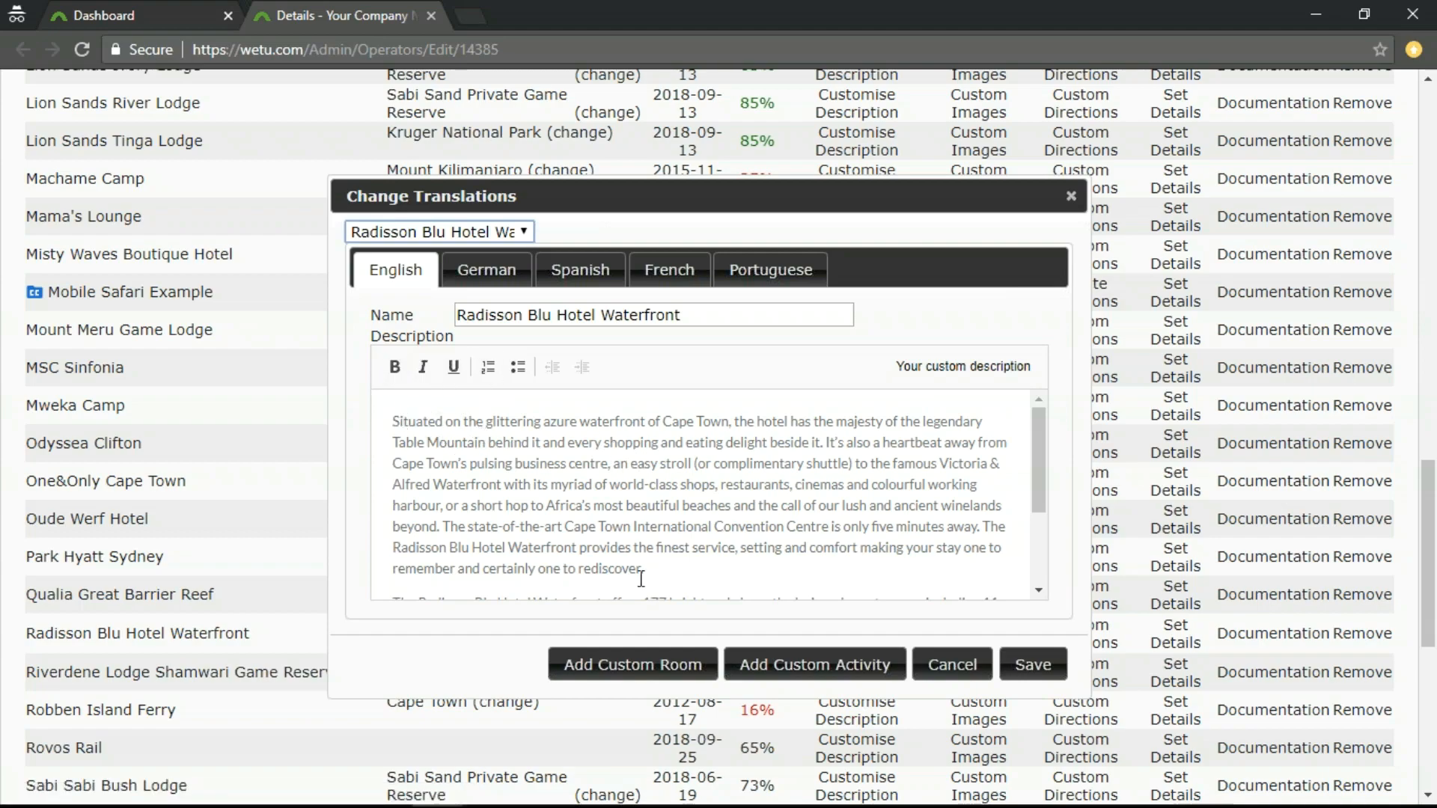
pyautogui.scroll(-2, 680, 552)
pyautogui.scroll(2, 680, 552)
pyautogui.moveTo(458, 318); pyautogui.dragTo(707, 321)
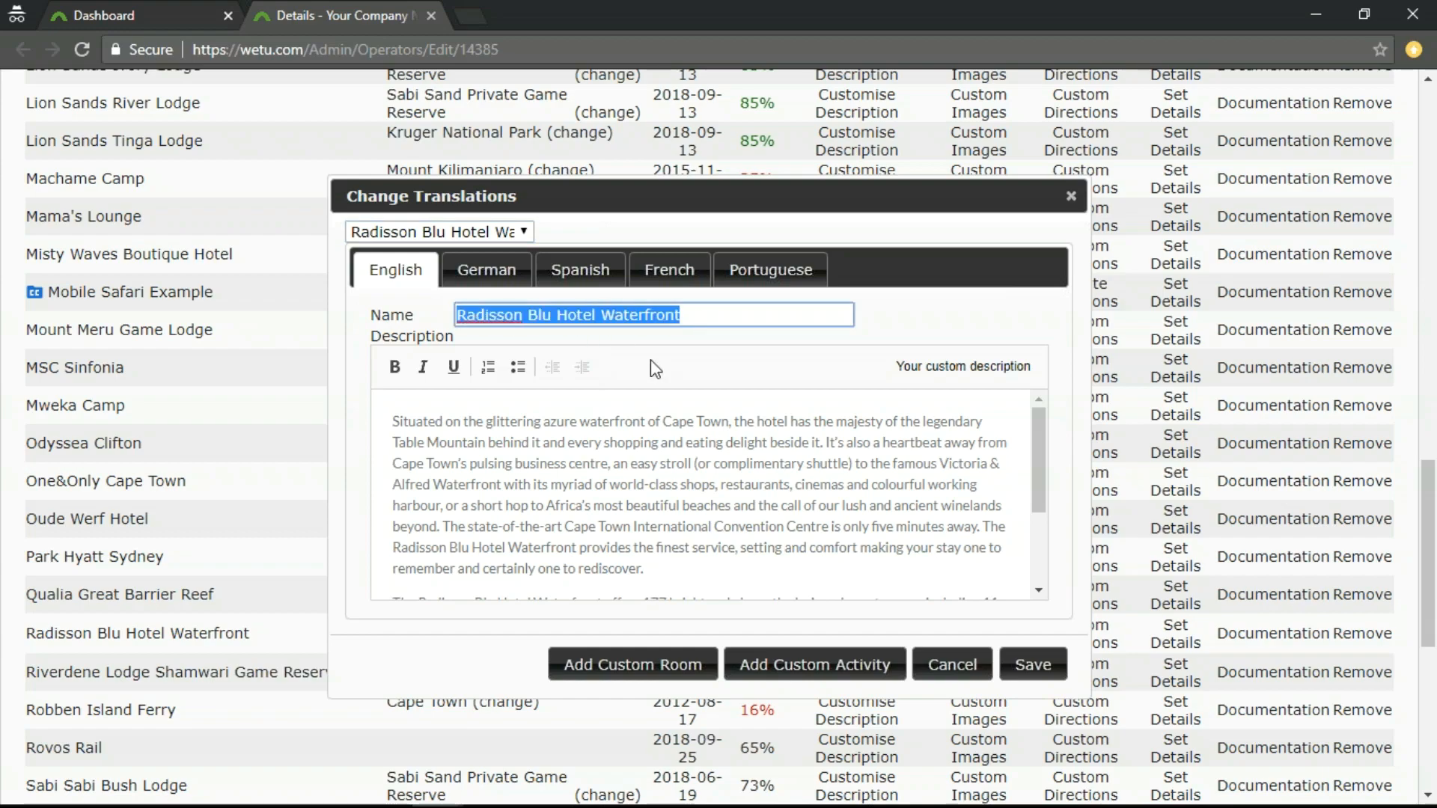
pyautogui.click(642, 439)
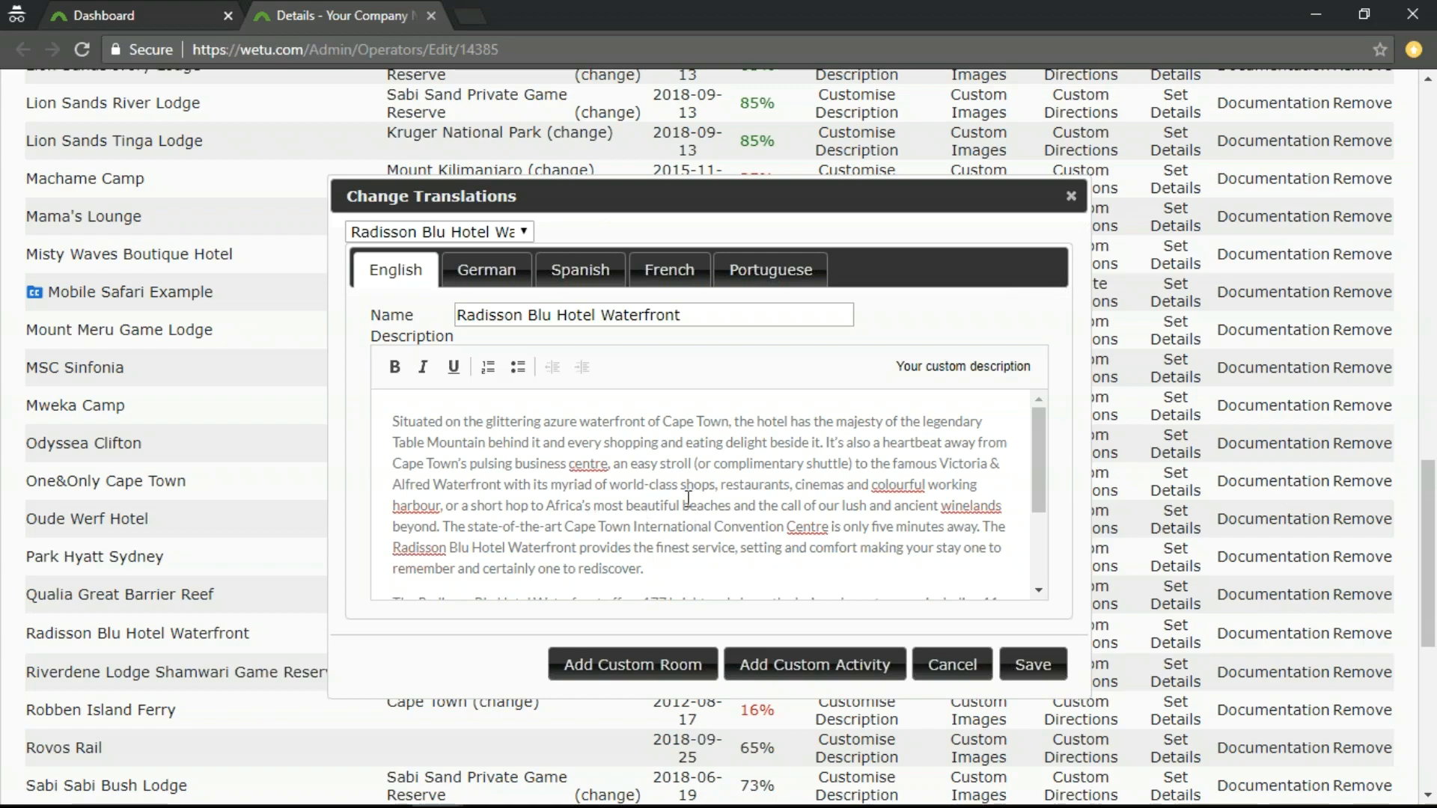
pyautogui.scroll(-2, 718, 509)
pyautogui.scroll(2, 723, 516)
# Look through the German, Spanish, French and Portuguese versions of the hotel description, then return to English.
pyautogui.click(490, 278)
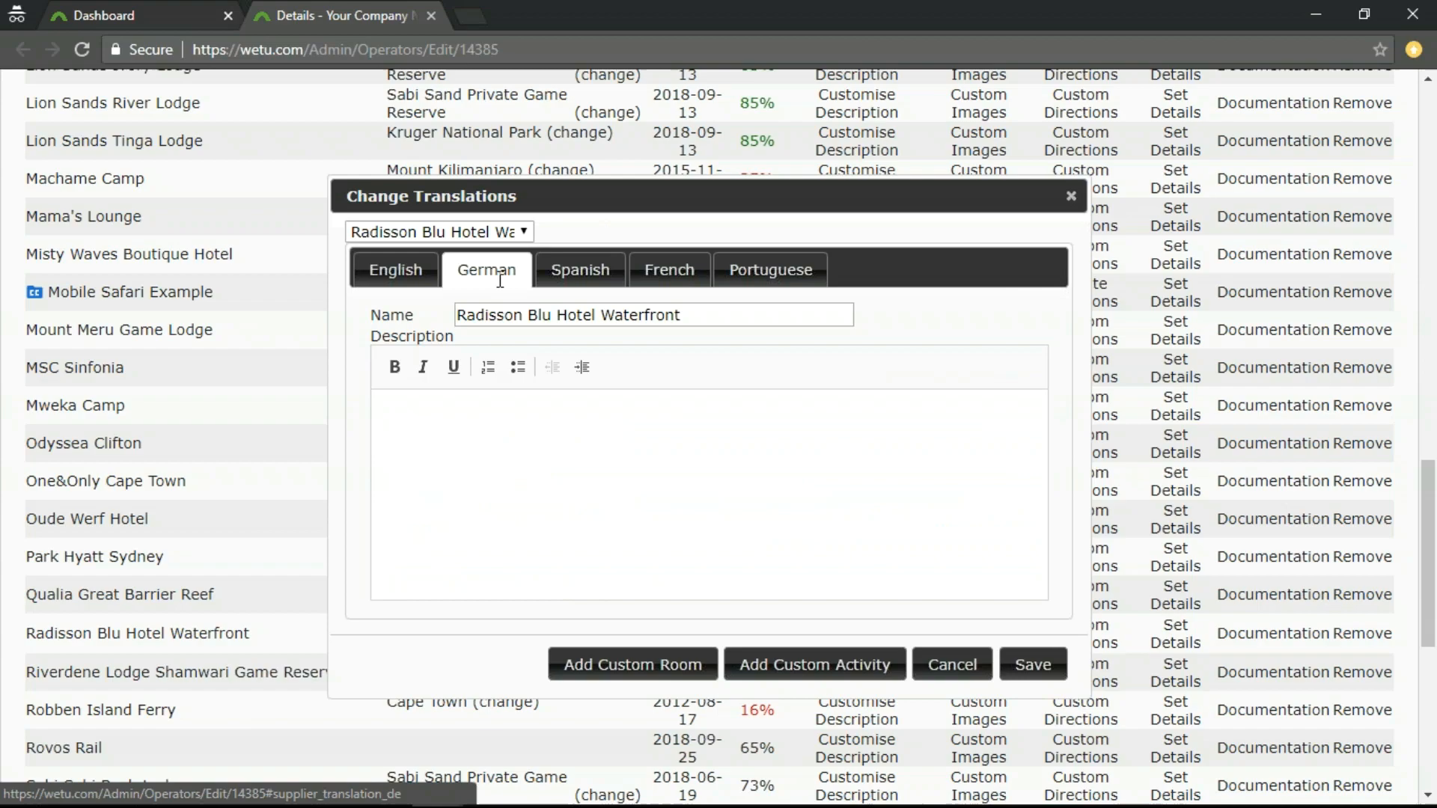
pyautogui.click(579, 280)
pyautogui.click(677, 278)
pyautogui.click(782, 278)
pyautogui.click(670, 278)
pyautogui.click(580, 279)
pyautogui.click(480, 280)
pyautogui.click(385, 278)
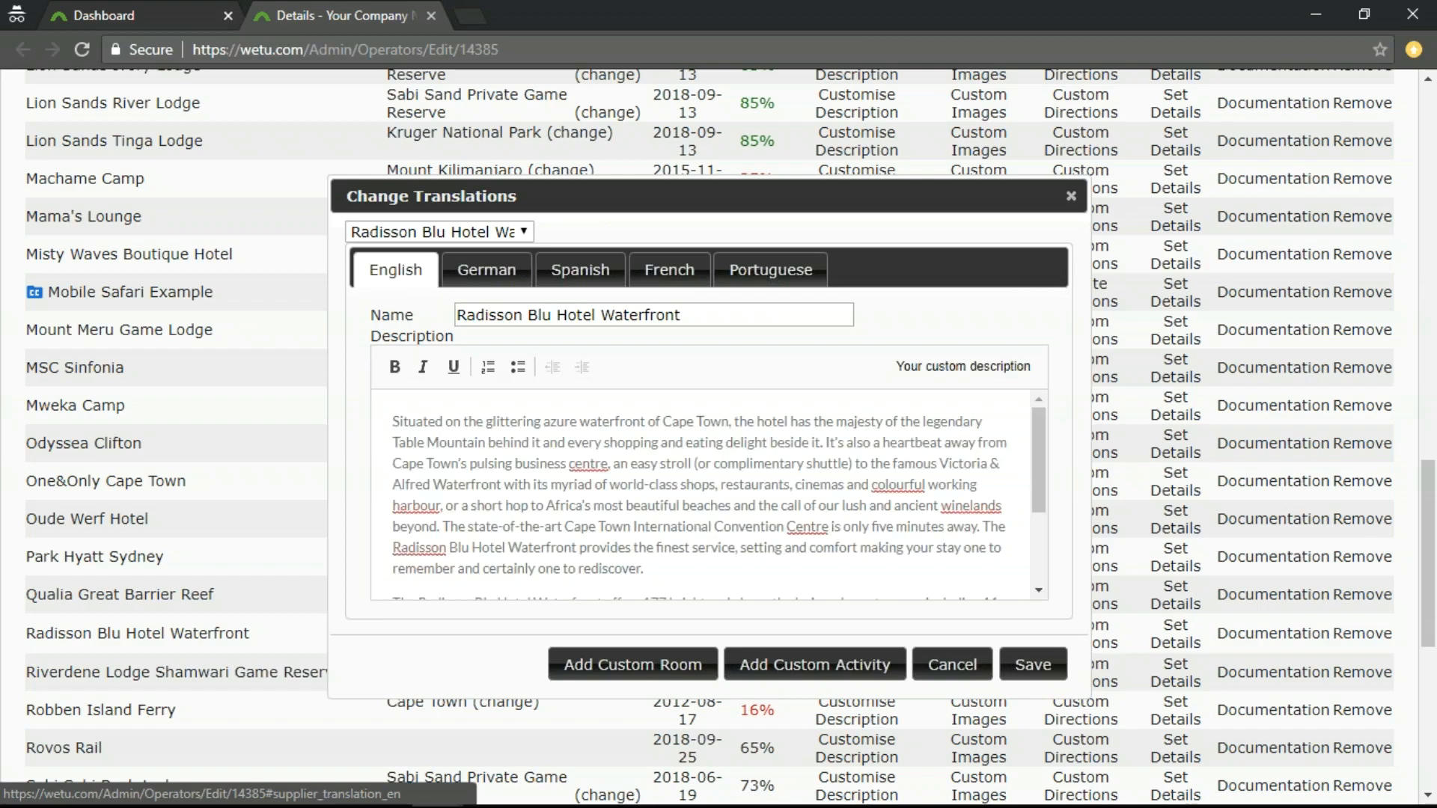
# Replace the Premium Rooms English description with the copied text beginning "Premium Rooms are modern, spacious and artistically designed".
pyautogui.click(522, 233)
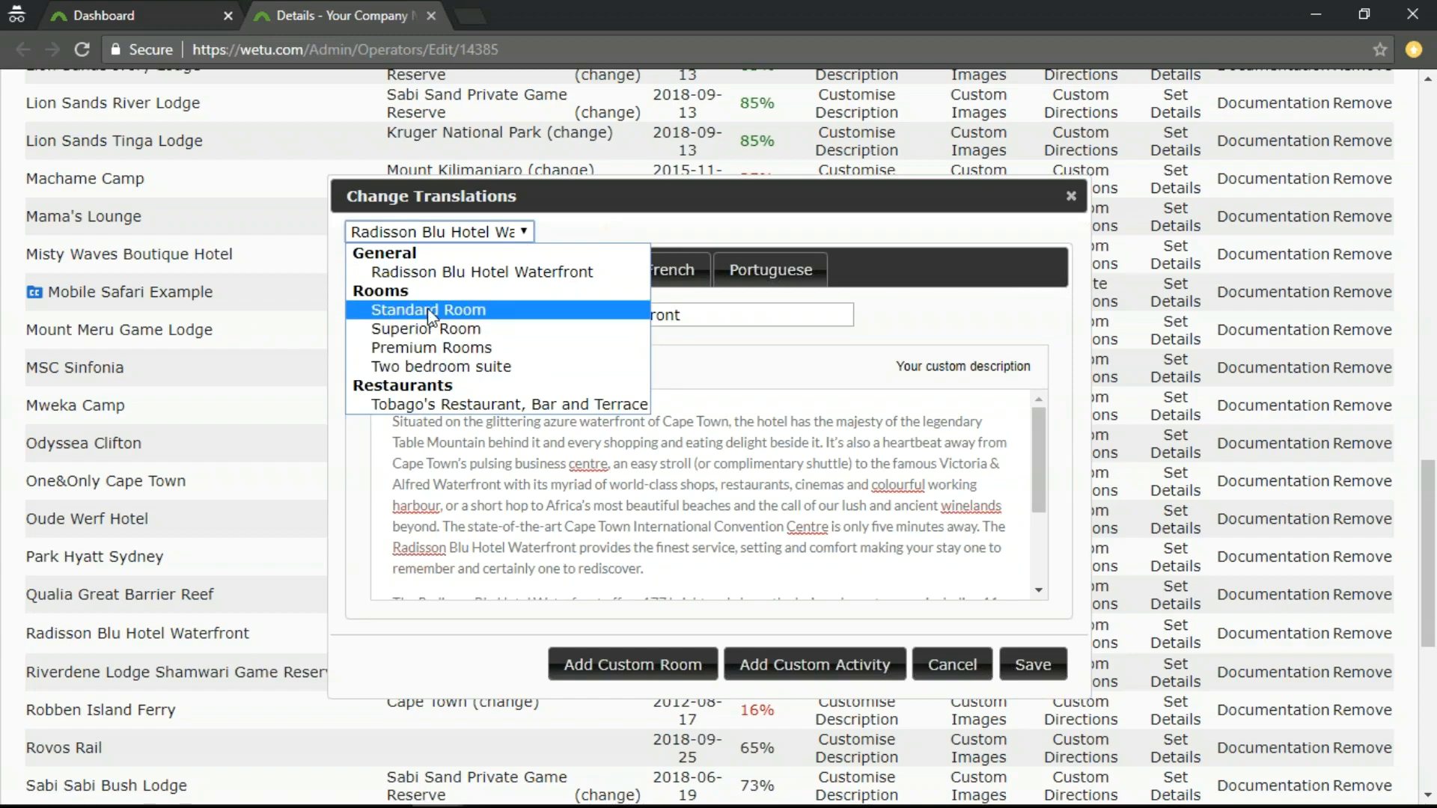
pyautogui.click(433, 347)
pyautogui.scroll(-3, 566, 460)
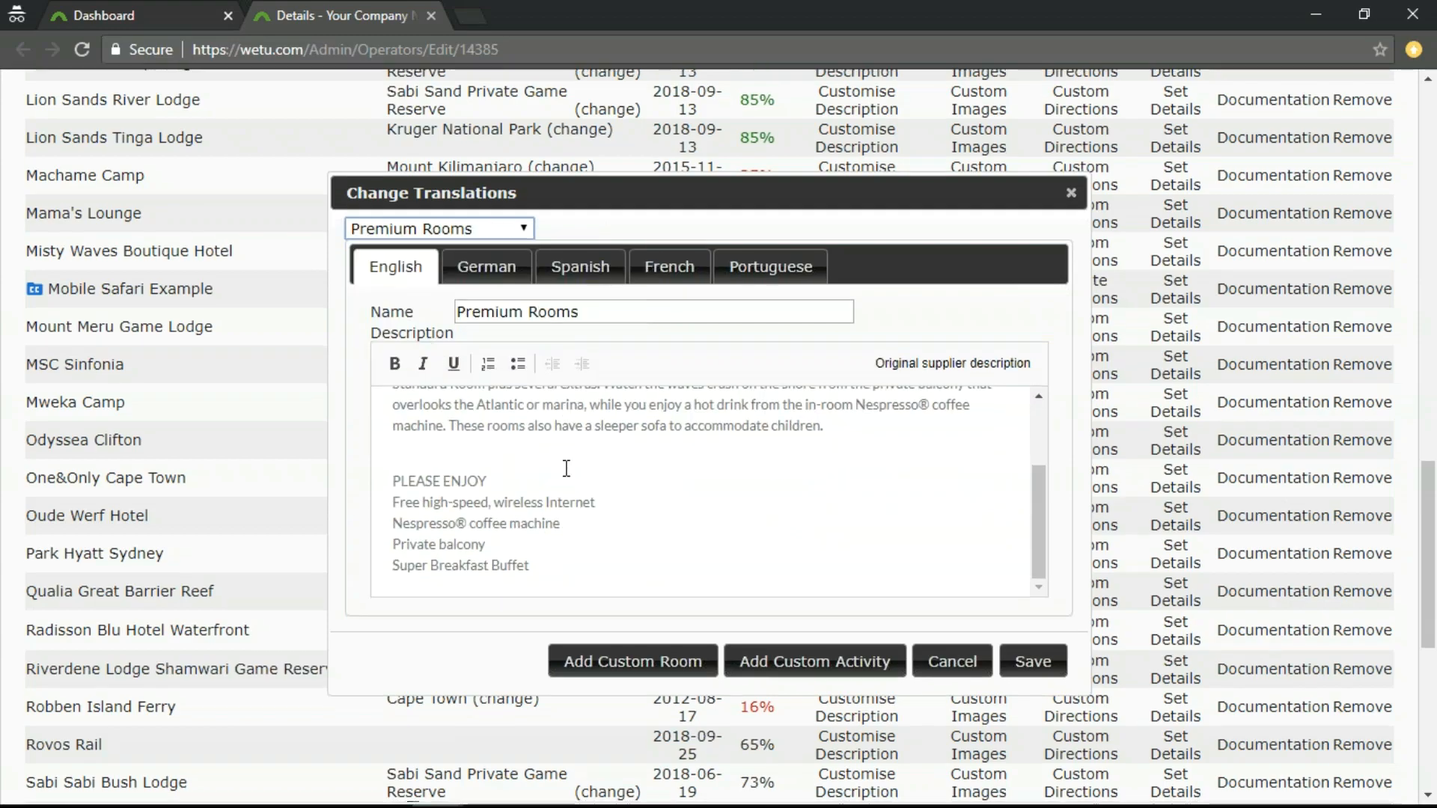
pyautogui.scroll(5, 567, 481)
pyautogui.scroll(-3, 711, 524)
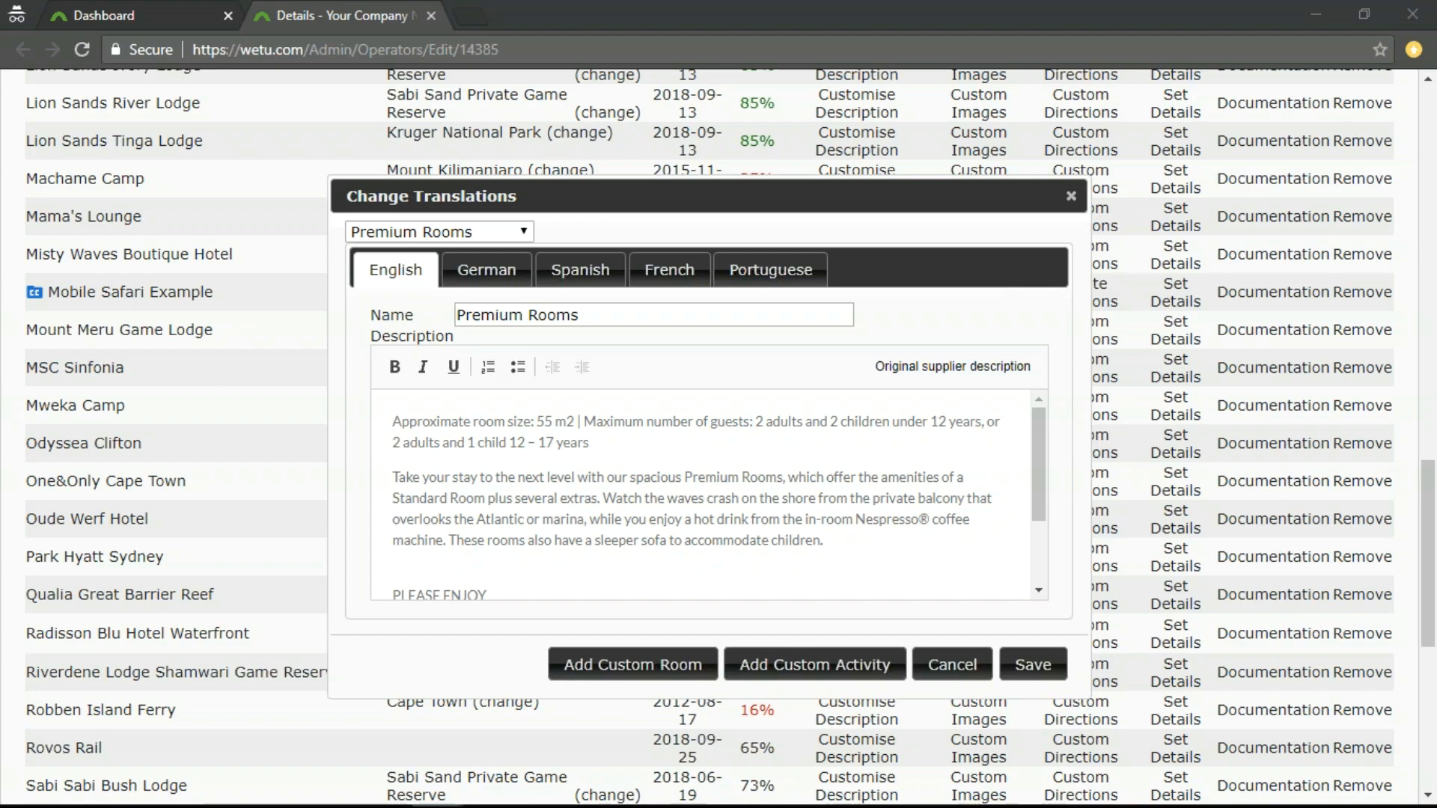
pyautogui.click(530, 465)
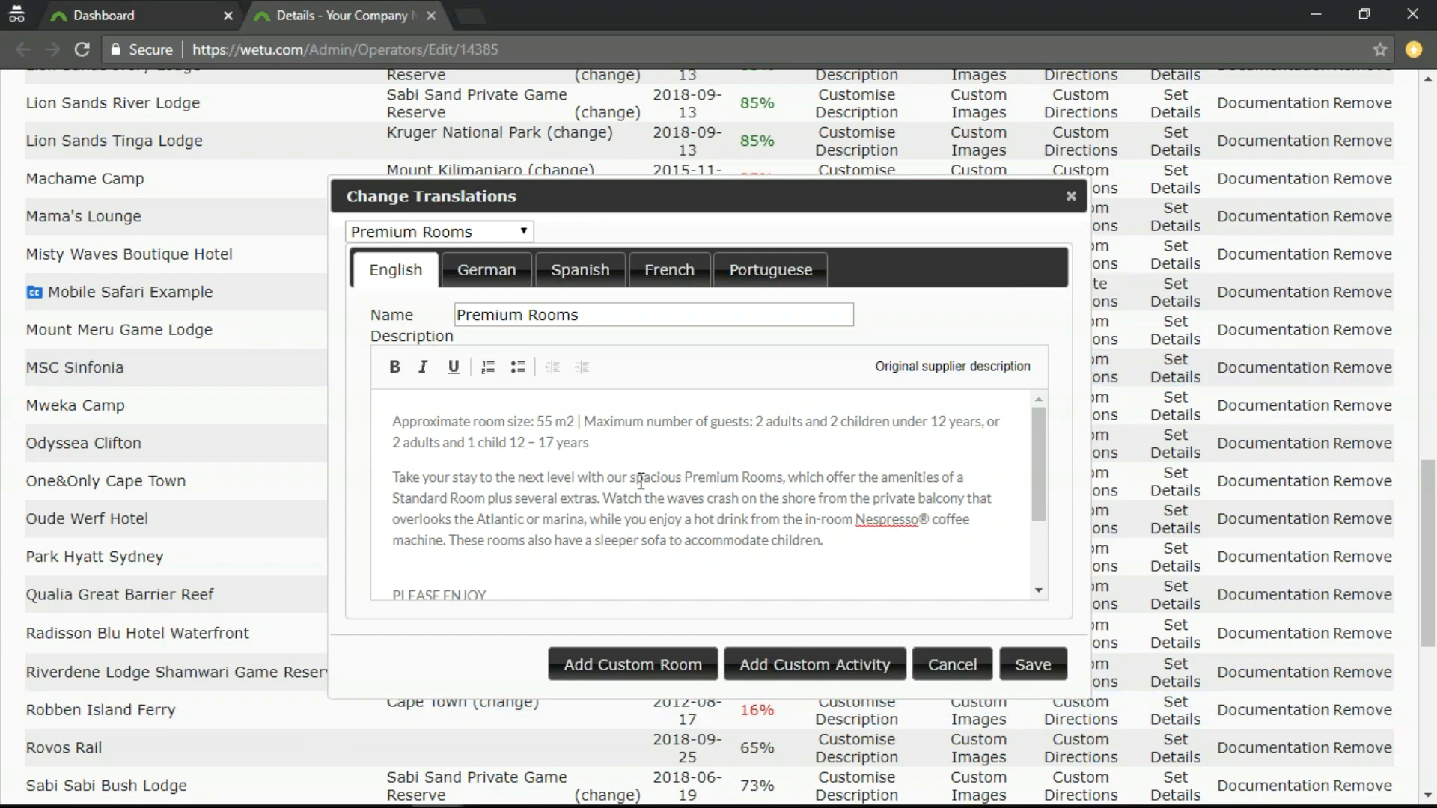
pyautogui.hotkey('ctrl', 'a')
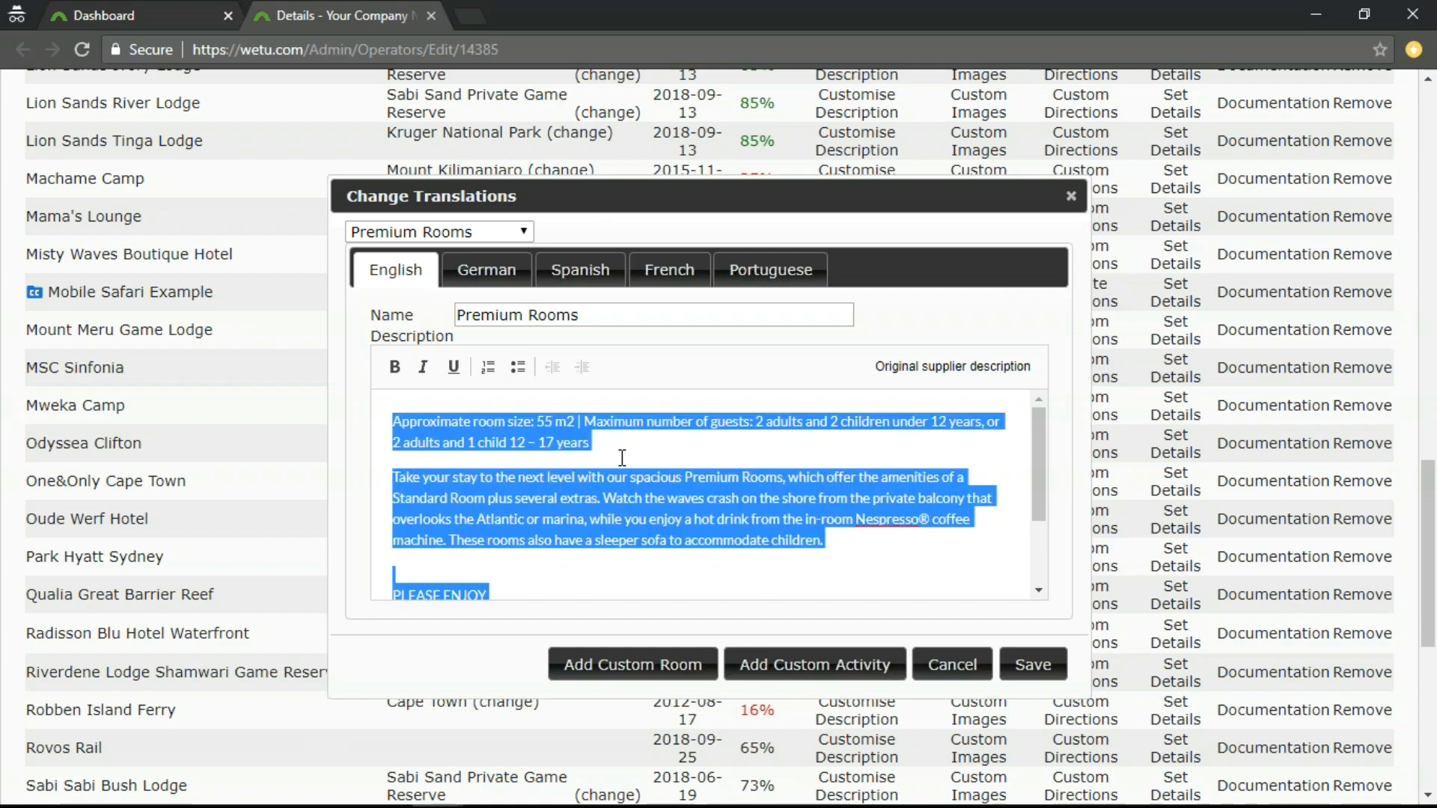
pyautogui.press('Delete')
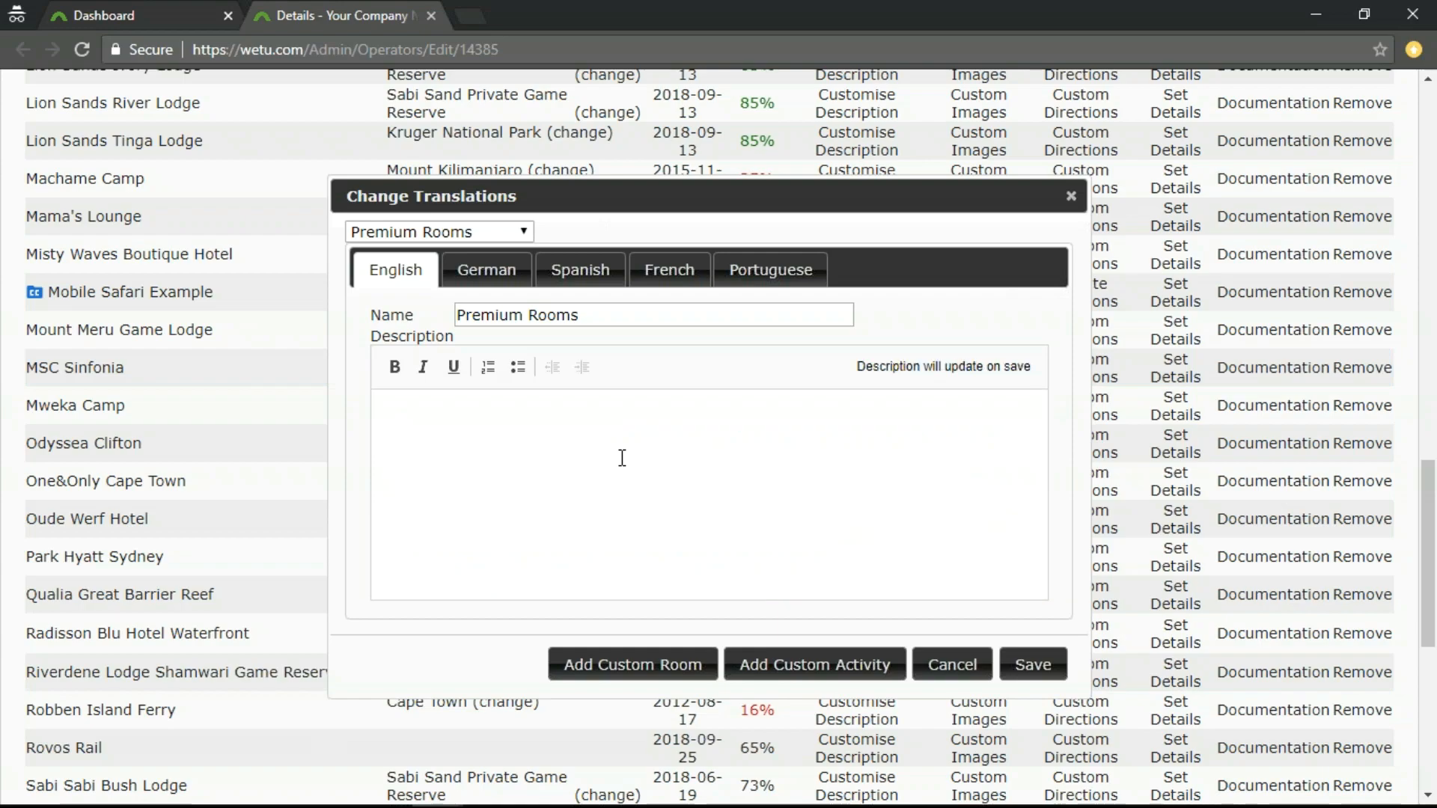
pyautogui.write('Premium Rooms are modern, spacious and artistically designed, with a tranquil and peaceful atmosphere contributing to a pleasant stay. Each room has a full bathroom with rain shower, luxury guest amenities, hair dryer, bathrobe and slippers, and is furnished with a flat-screen TV with satellite channels and a Queen-size bed. Your little ones are also comfortably accommodated on a sleeper couch in-room. Relax and sip on a cup of coffee or tea, or a refreshing drink from the mini bar, while watching the sun set from the private balcony that overlooks the Atlantic or marina. Stay connected to family and friends with free high-speed, wireless internet access.')
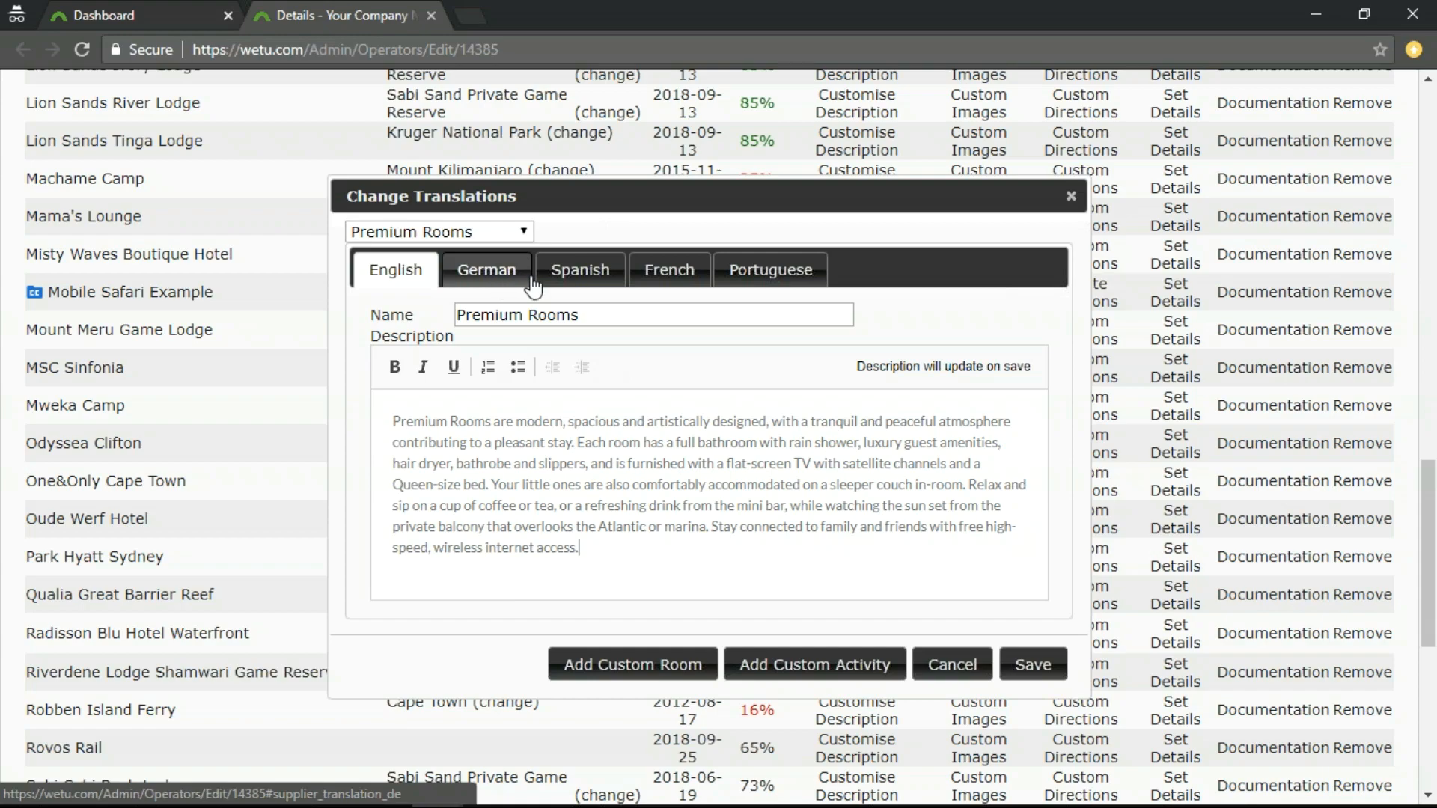
# Replace the Tobago's Restaurant, Bar and Terrace description with the copied text beginning "With the blue Atlantic at your table's edge".
pyautogui.click(525, 234)
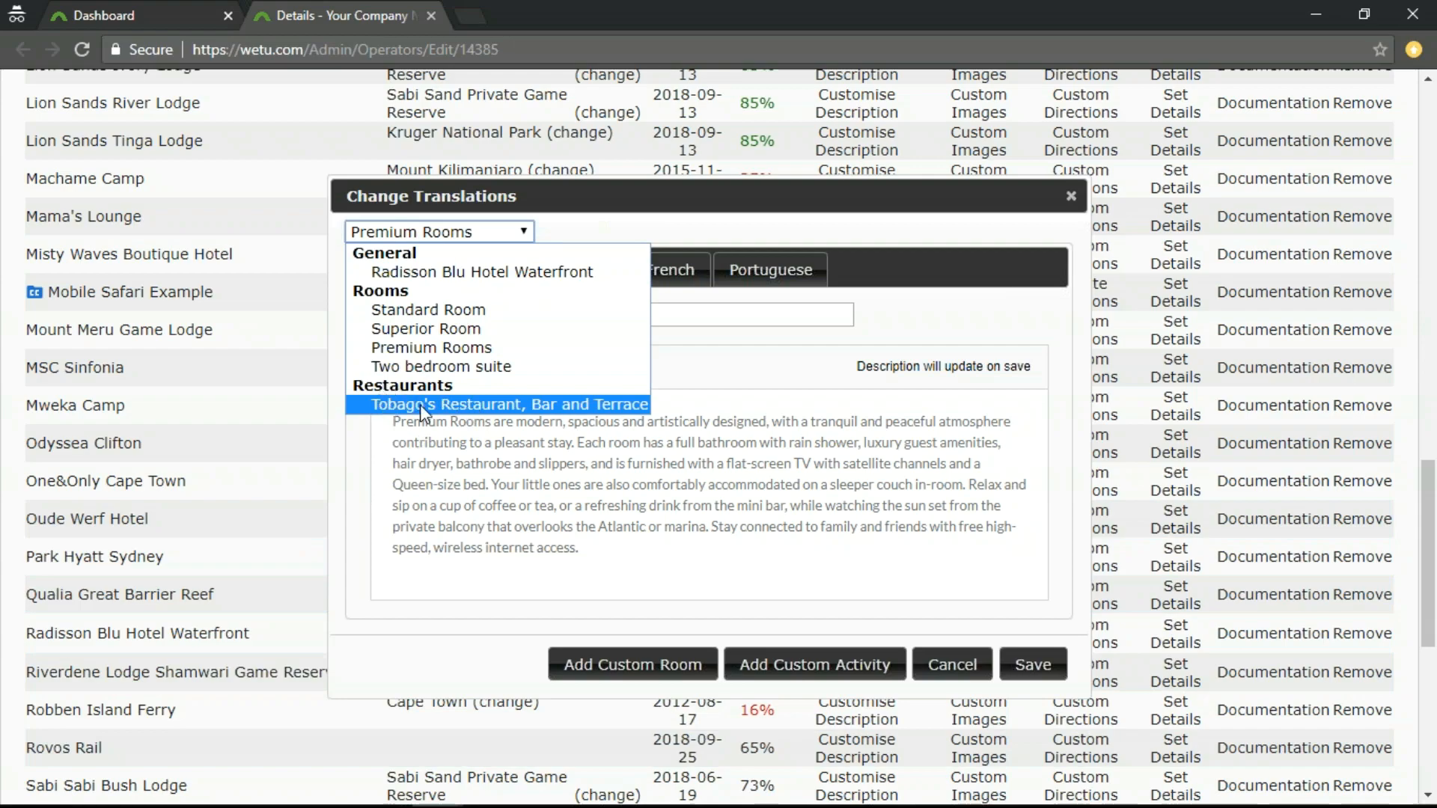
pyautogui.click(548, 403)
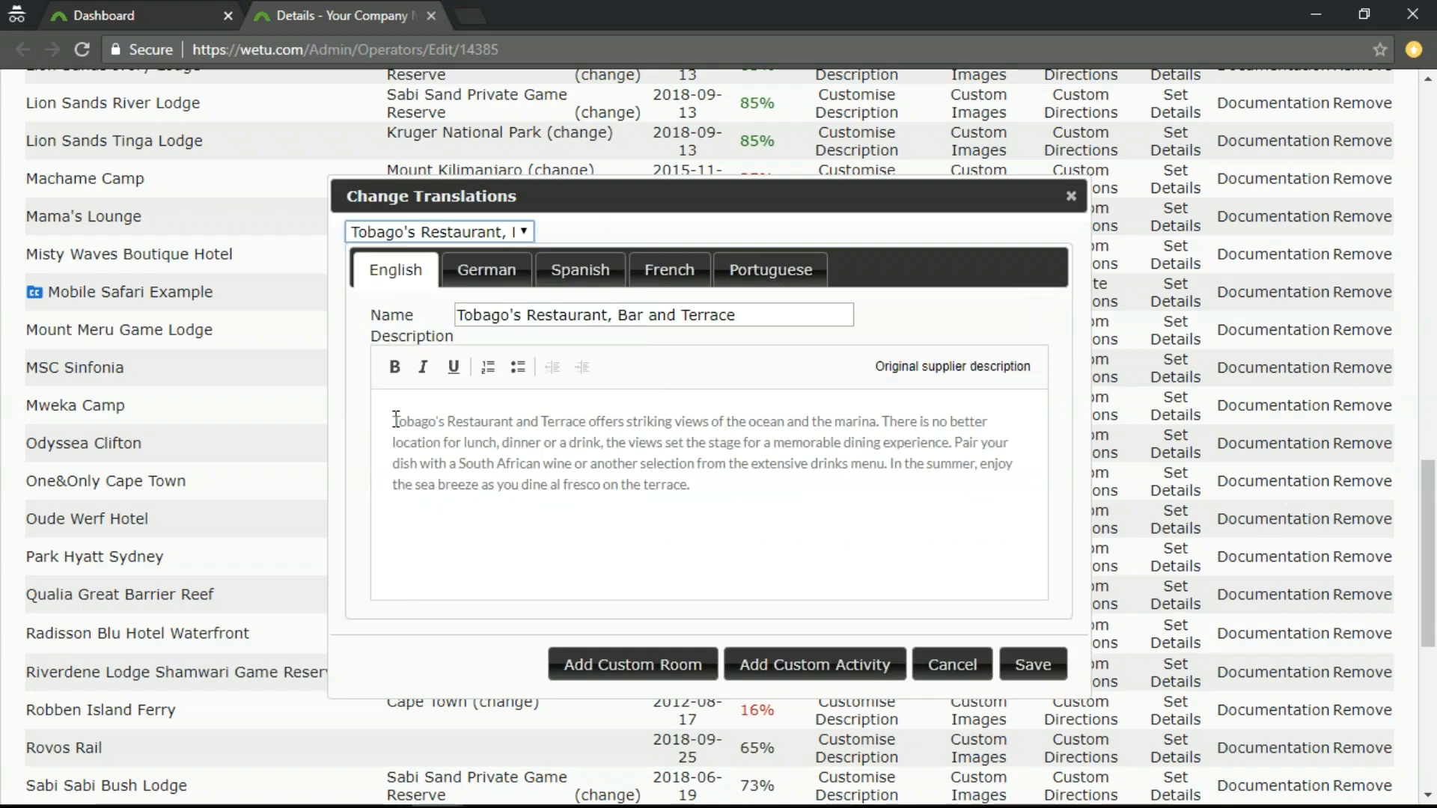
pyautogui.moveTo(395, 419); pyautogui.dragTo(753, 496)
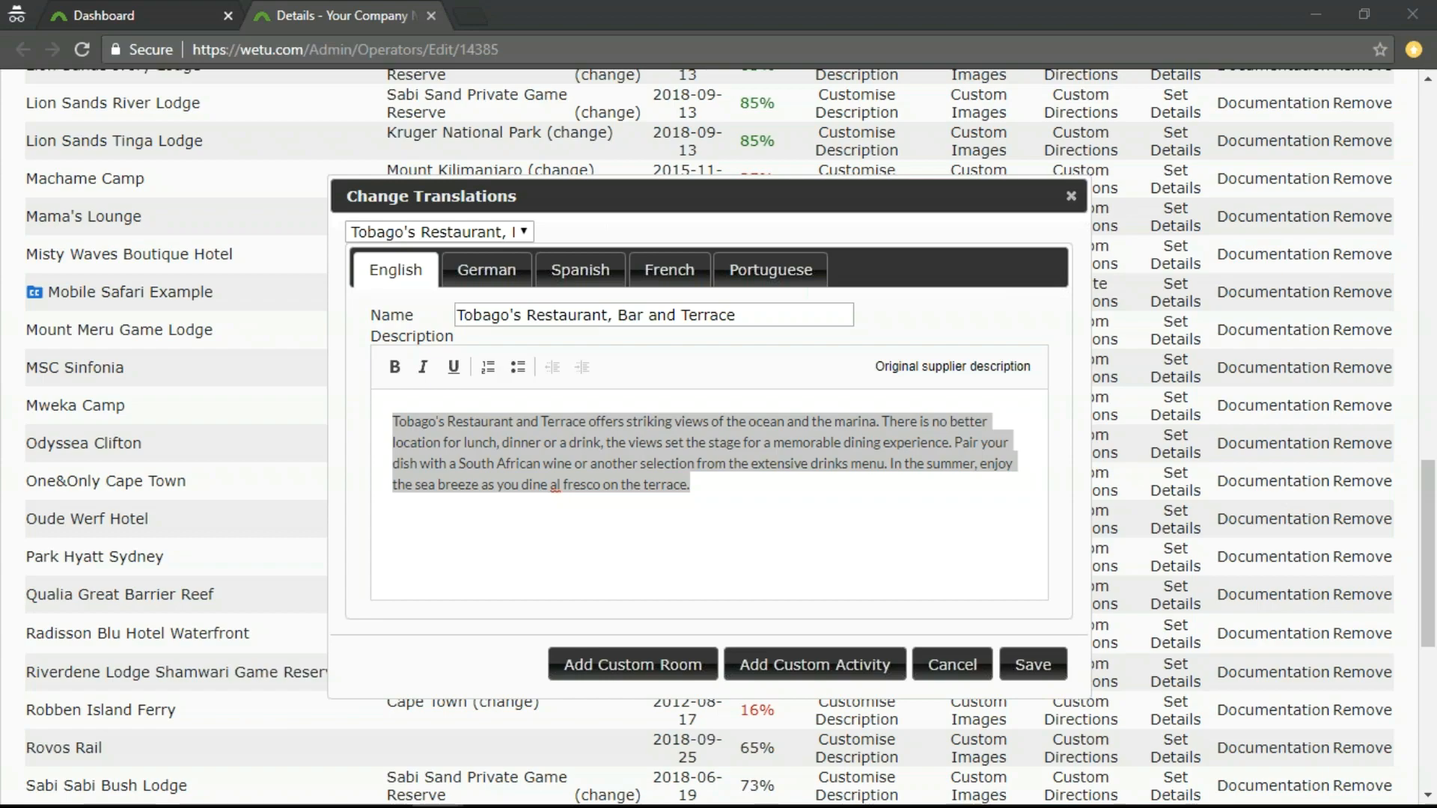
pyautogui.click(550, 485)
pyautogui.moveTo(710, 490); pyautogui.dragTo(237, 312)
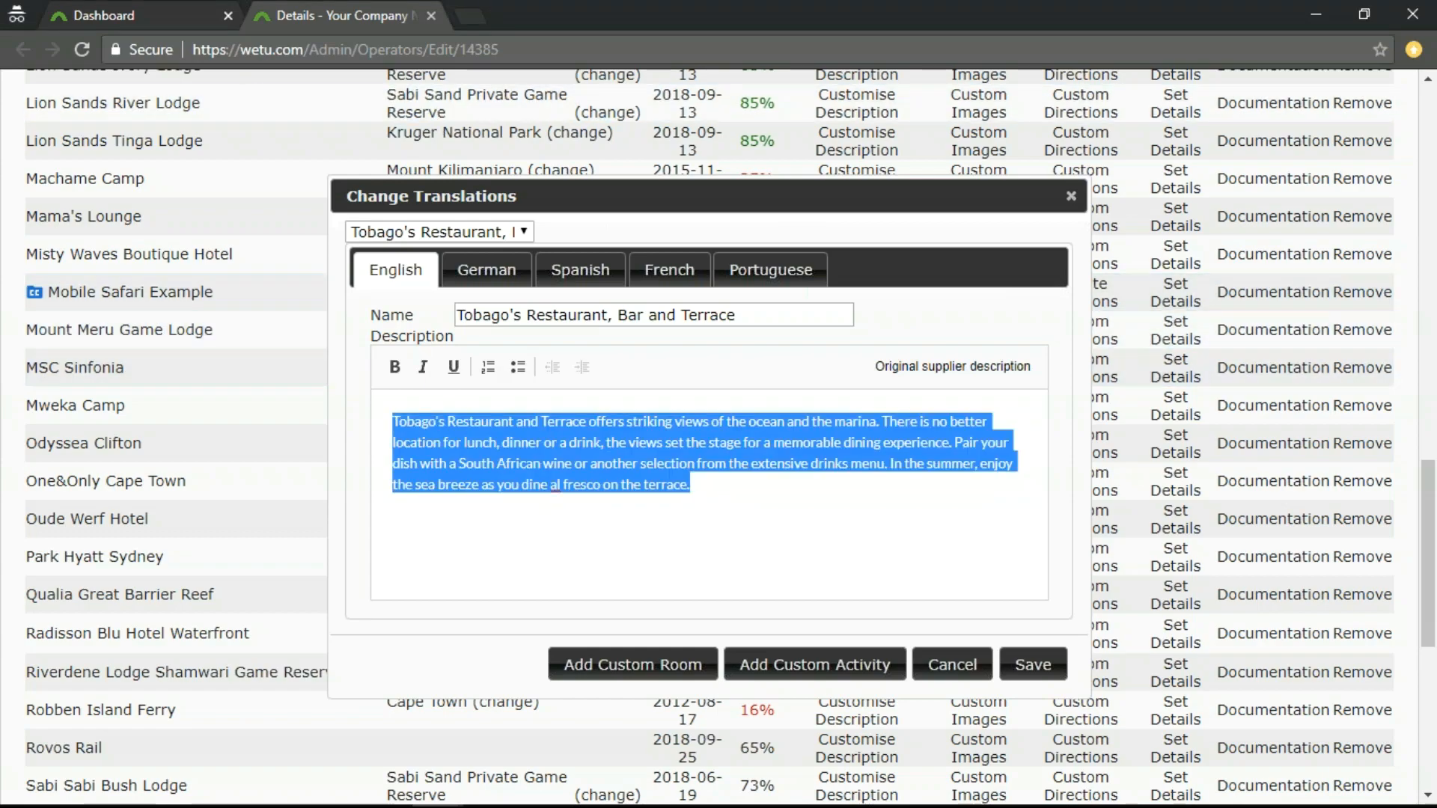
pyautogui.press('BackSpace')
pyautogui.write('With the blue Atlantic at your table’s edge, no location is better situated for a delicious lunch, dinner or a leisurely drink. Visit Tobago’s Restaurant, Bar and Terrace for the Cape’s finest foods, wines and cocktails. Savour the famed sunsets or just dream your time away as yachts sail by. The restaurant’s Executive Chef brings many years of experience to the table to provide an internationally inspired menu, catering for just about every taste. Expect a combination of fresh local dishes with exotic delicacies, all complemented with superb South African wines. The atmosphere is very relaxed on the terrace. Sandals and tanned feet are just as welcome as the leather shoes of business attire, all taking in the view with a restful, relaxed eating experience.')
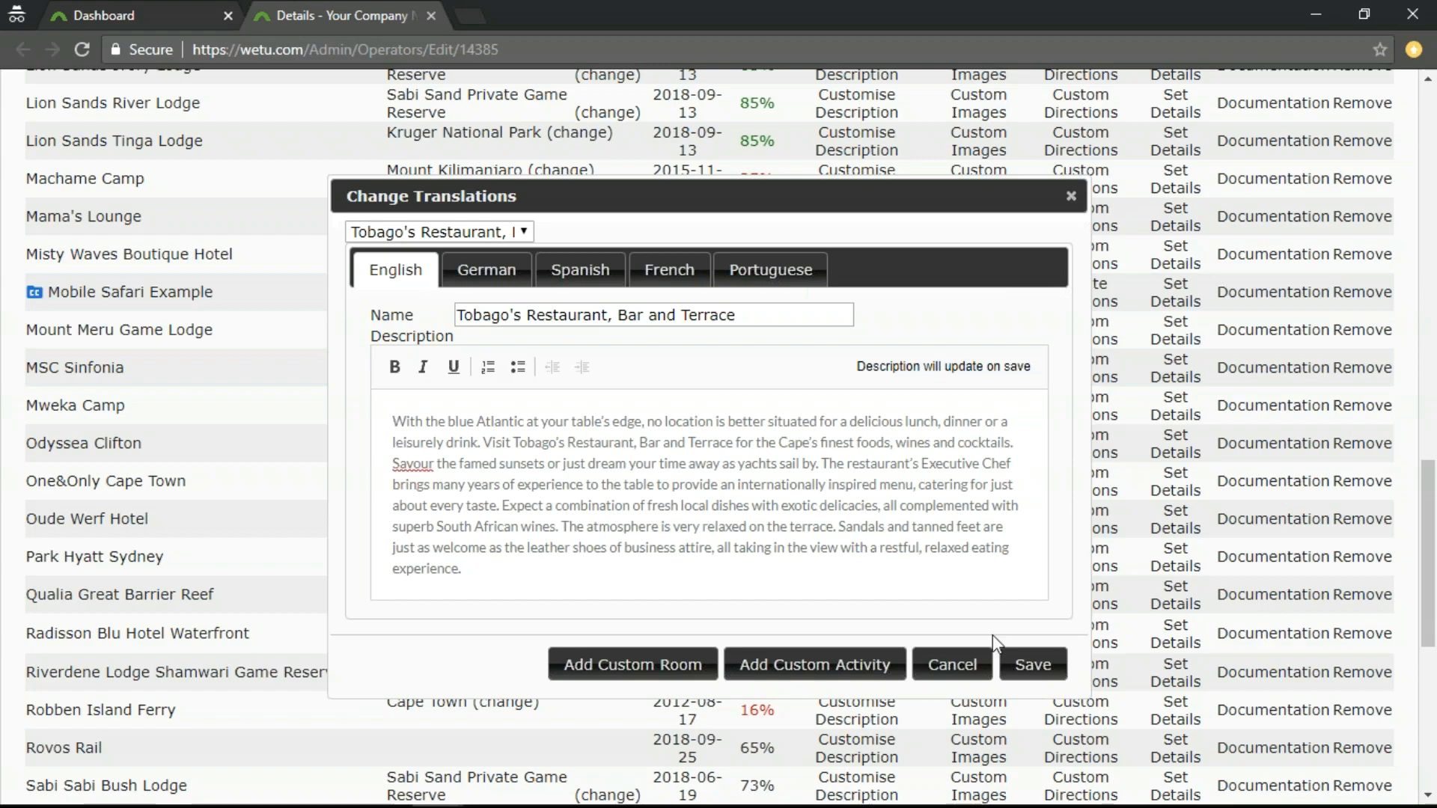
# Save the customised Premium Rooms and Tobago's Restaurant descriptions for Radisson Blu Hotel Waterfront.
pyautogui.click(530, 231)
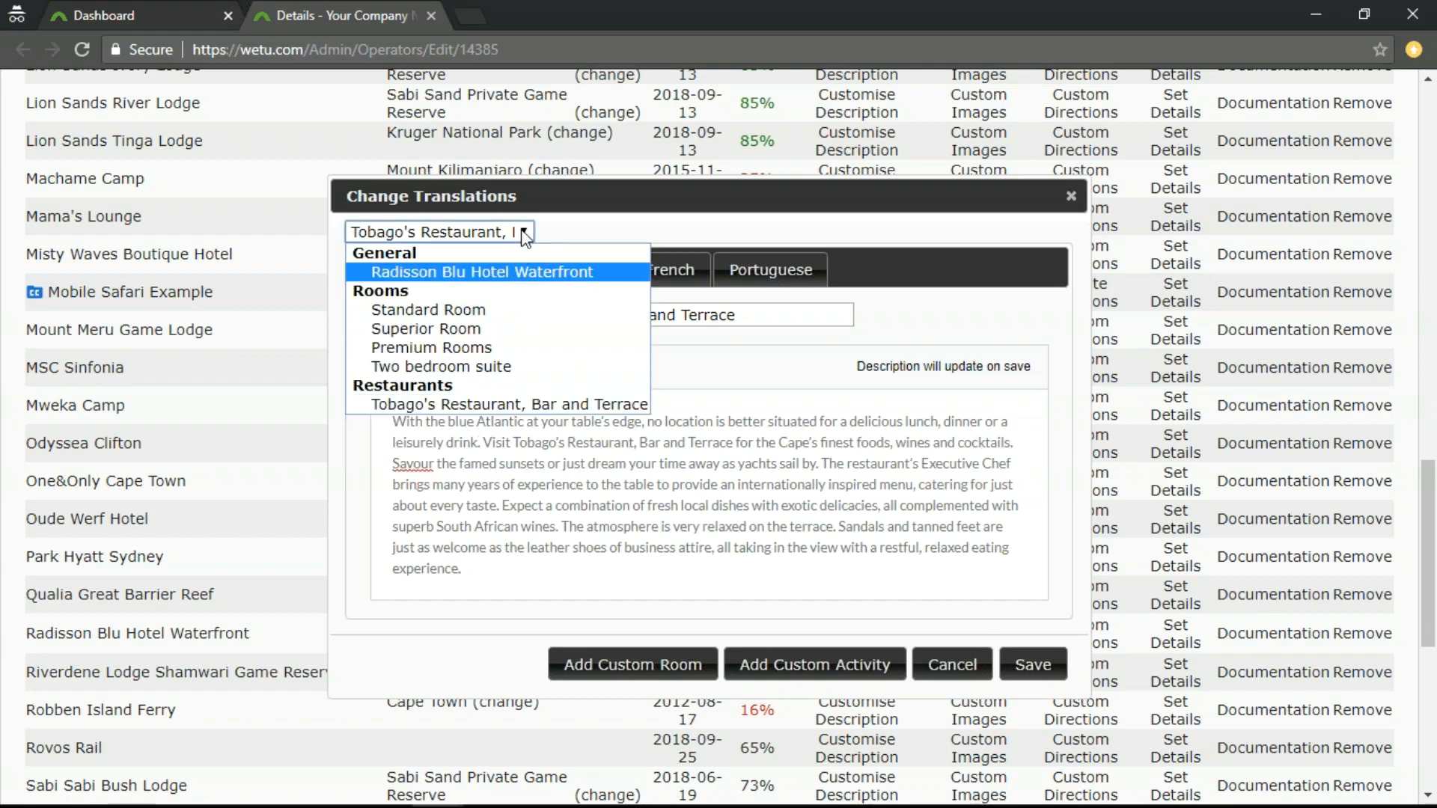
pyautogui.click(523, 232)
pyautogui.click(1031, 664)
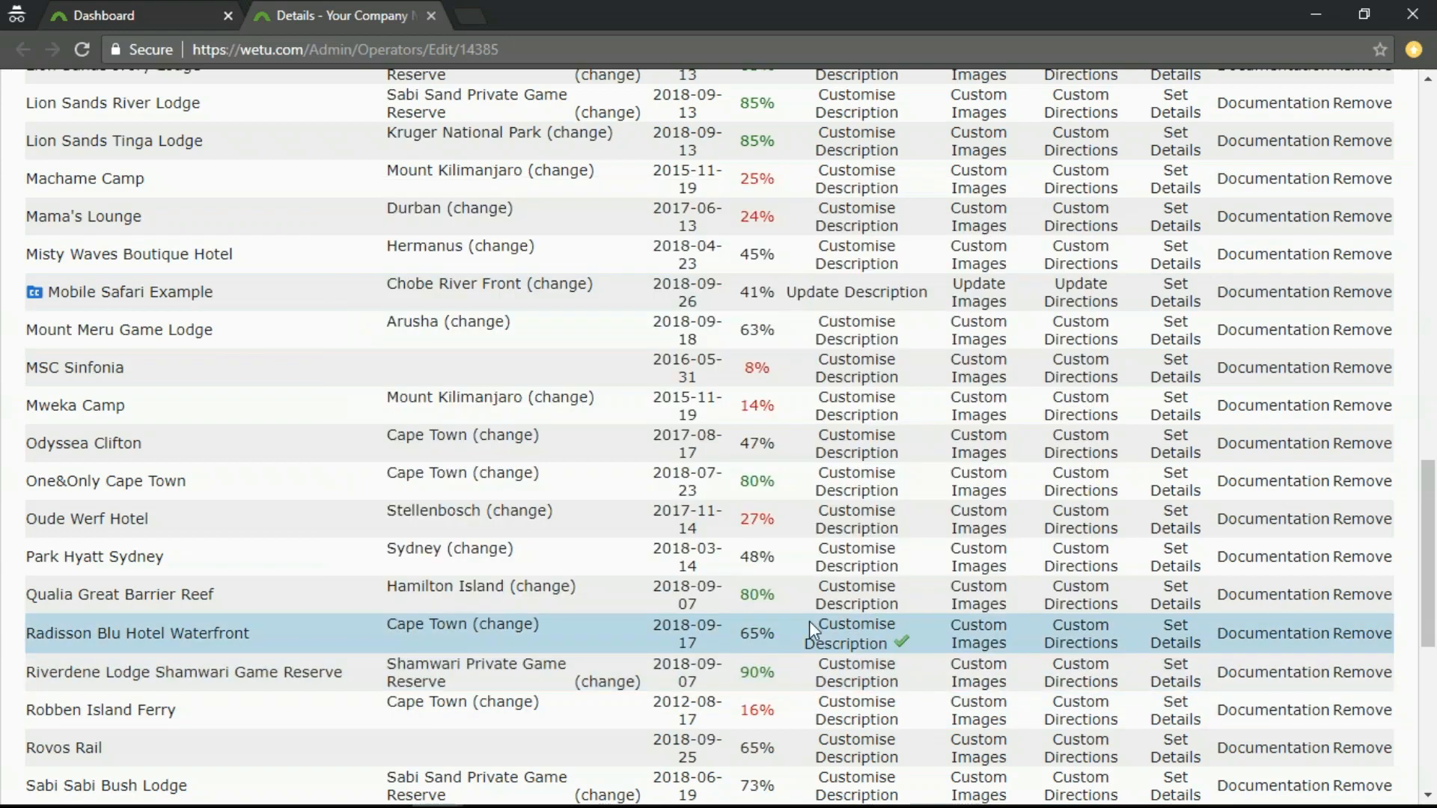
# Add a custom room named "Junior Suite" to the customised descriptions of Radisson Blu Hotel Waterfront.
pyautogui.click(860, 640)
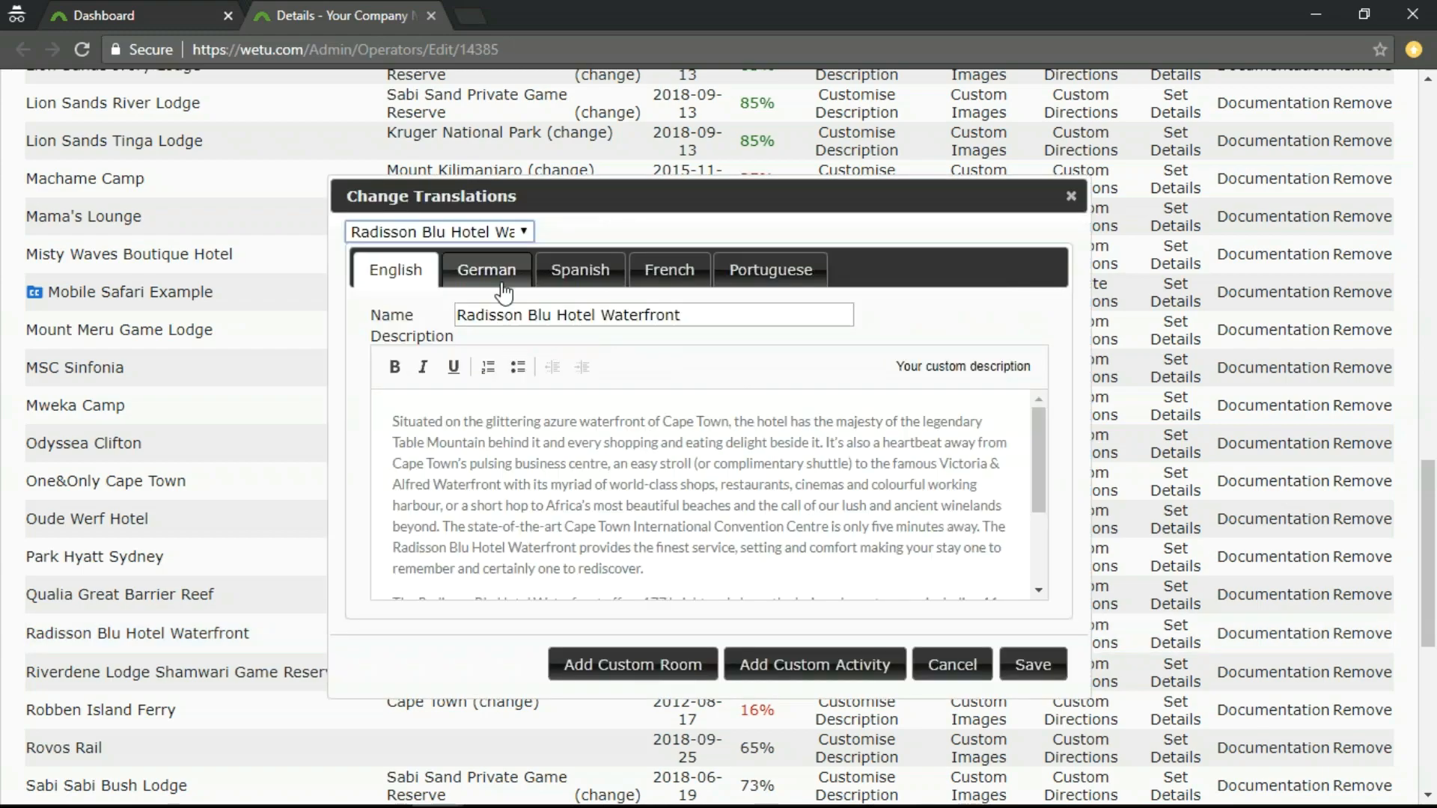
pyautogui.click(524, 233)
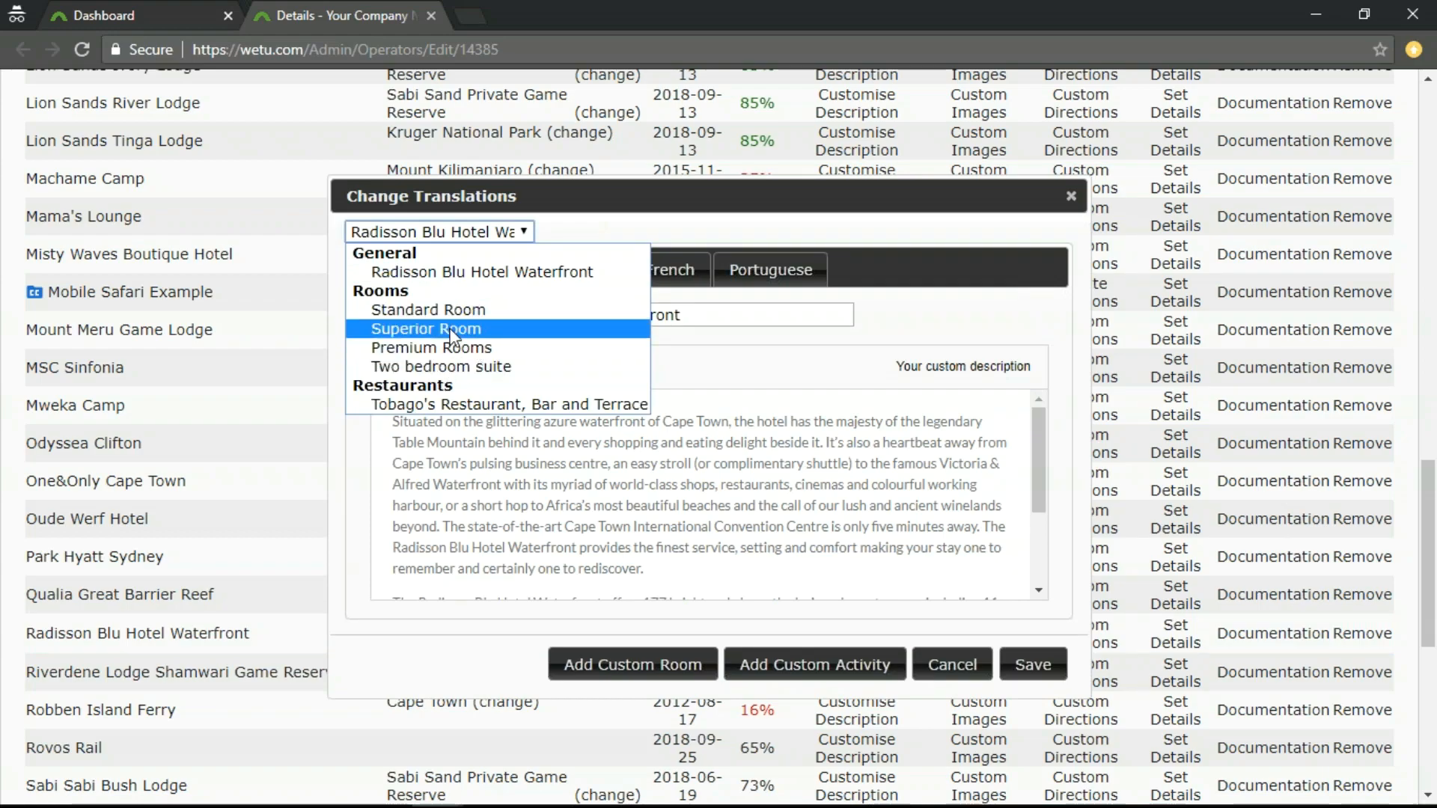
pyautogui.click(525, 234)
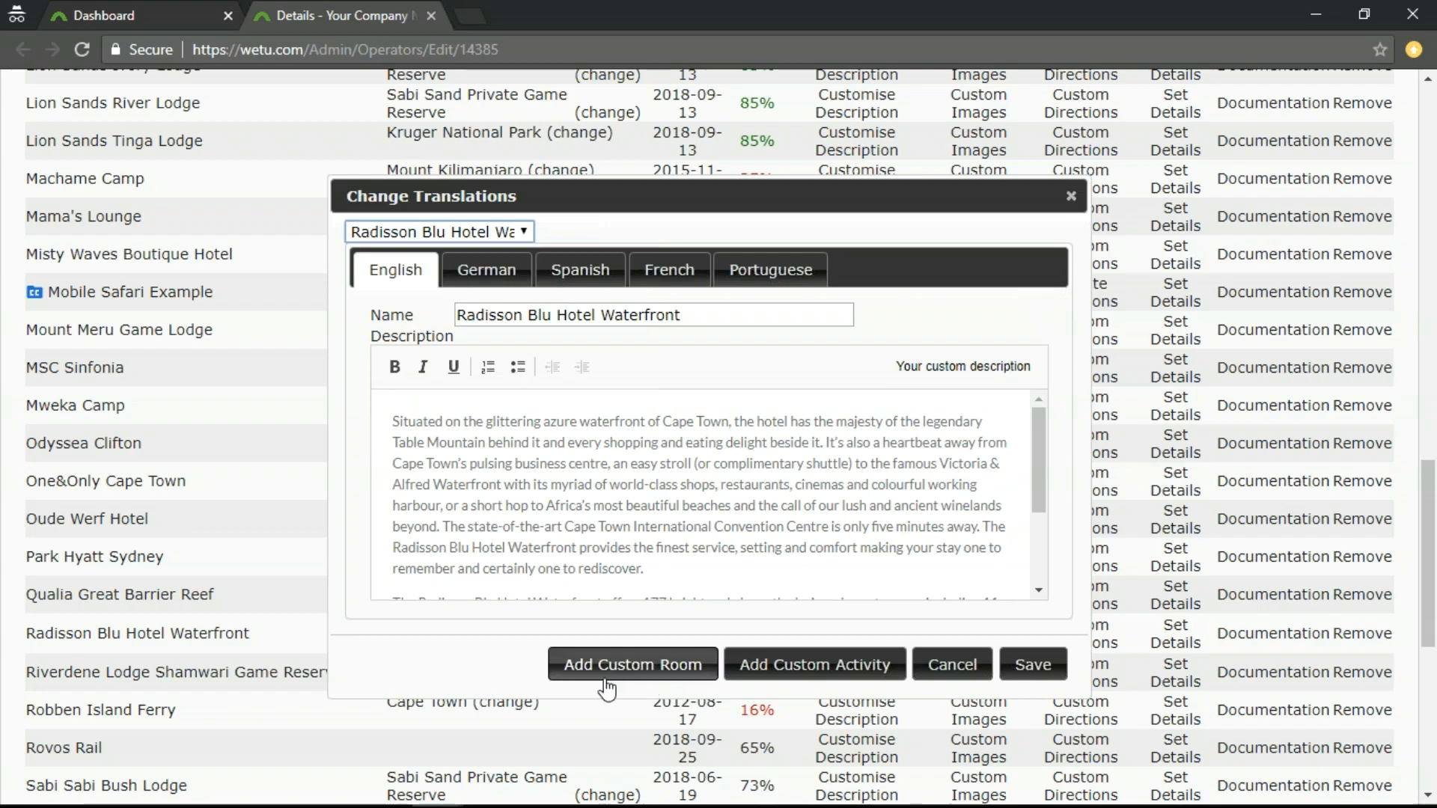
pyautogui.click(645, 672)
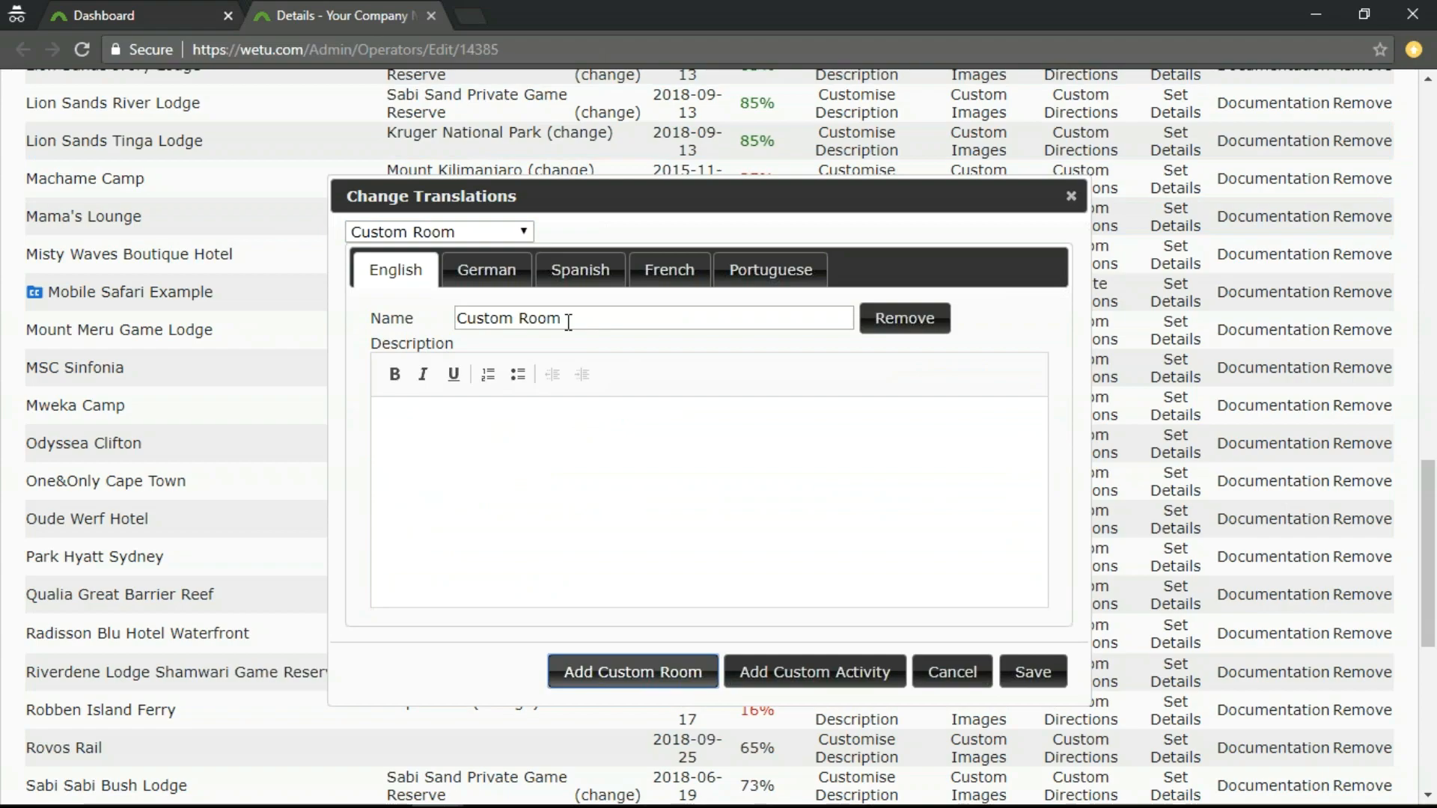
pyautogui.moveTo(569, 318); pyautogui.dragTo(424, 324)
pyautogui.write('Ju')
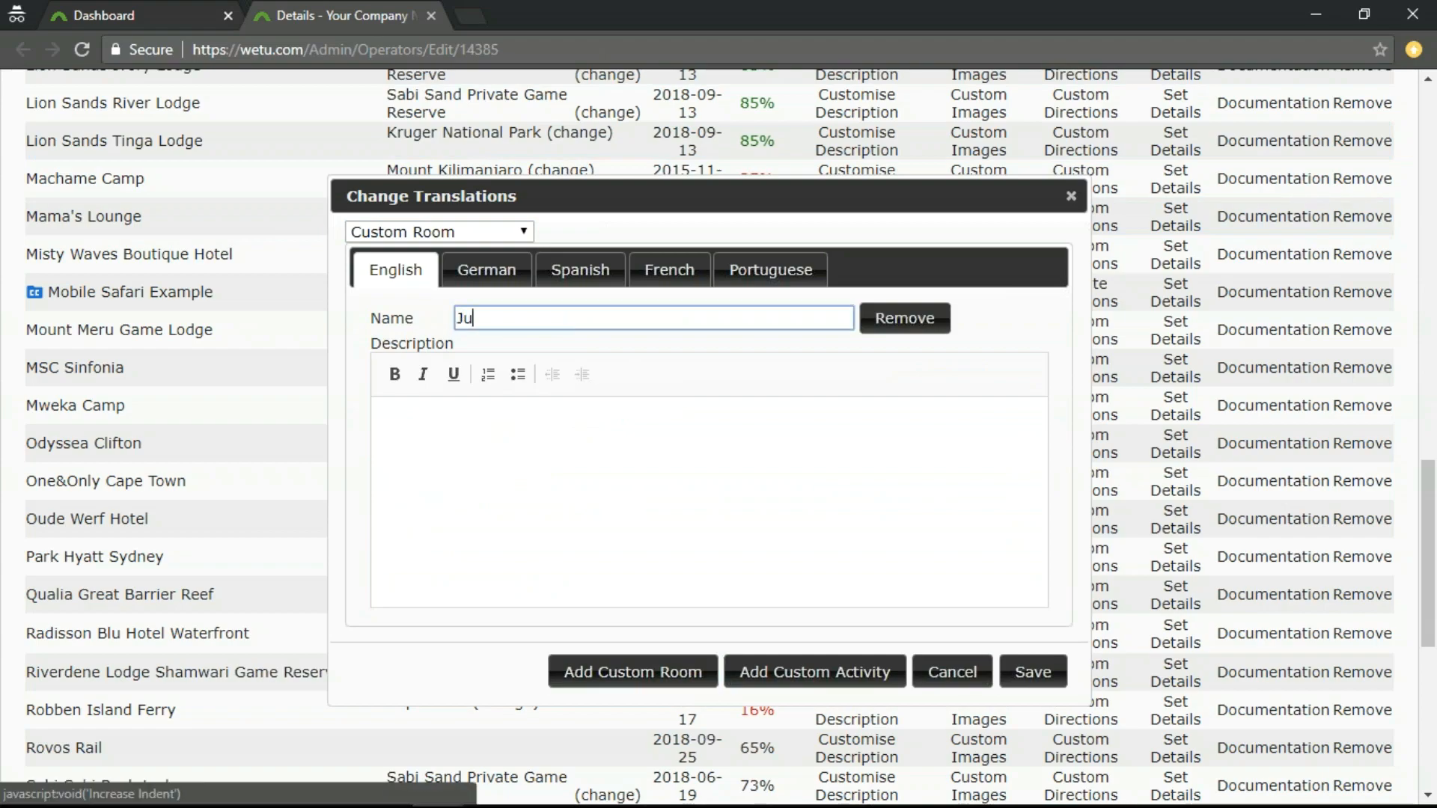
pyautogui.write('nior Suite')
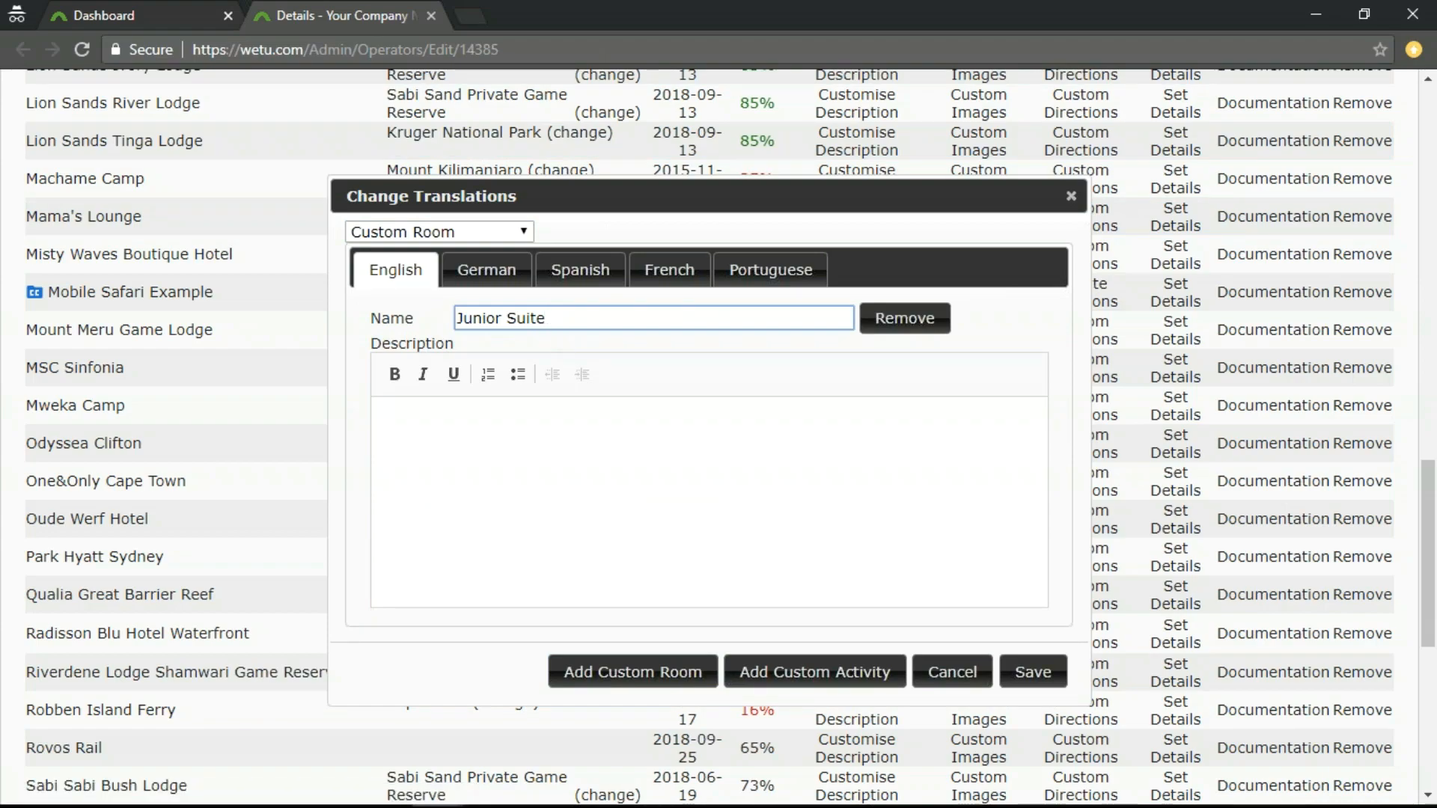
# Fill the Junior Suite description with the copied text beginning "The modern and luxuriously appointed Junior Suites" and save the custom room.
pyautogui.hotkey('alt', 'Tab')
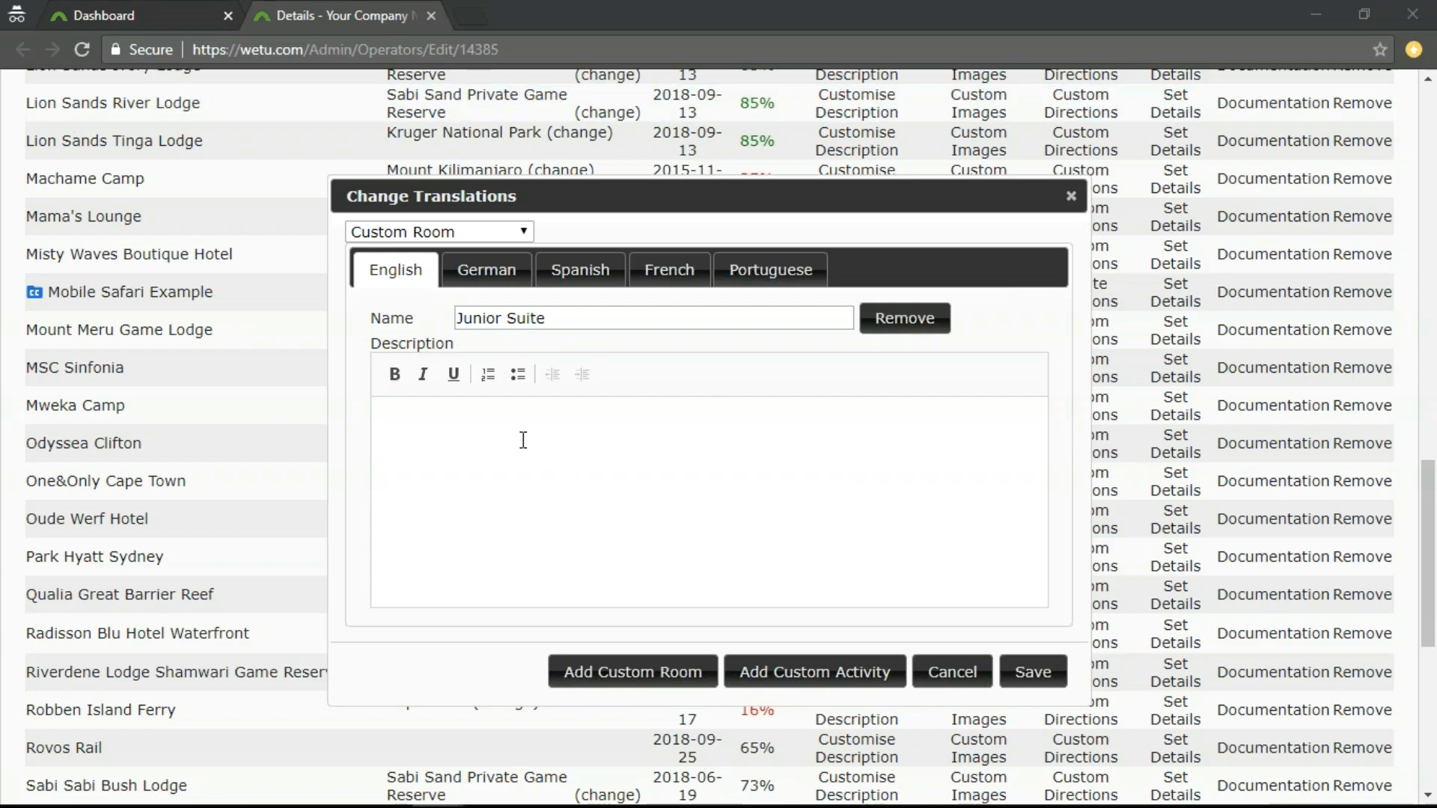
pyautogui.write('The modern and luxuriously appointed Junior Suites feature a separate and spacious bedroom with a King-size bed, living room with comfortable furniture and LCD TV with satellite channels, as well as an outdoor terrace with seating, overlooking the Atlantic Ocean. The large bathroom has a rain shower and spa bath and is equipped with luxury guest amenities, hair dryer, bathrobe and slippers. Guest comfort is ensured with individually remote controlled air-conditioning, coffee and tea making facilities, complimentary mini bar and free high-speed, wireless internet access.')
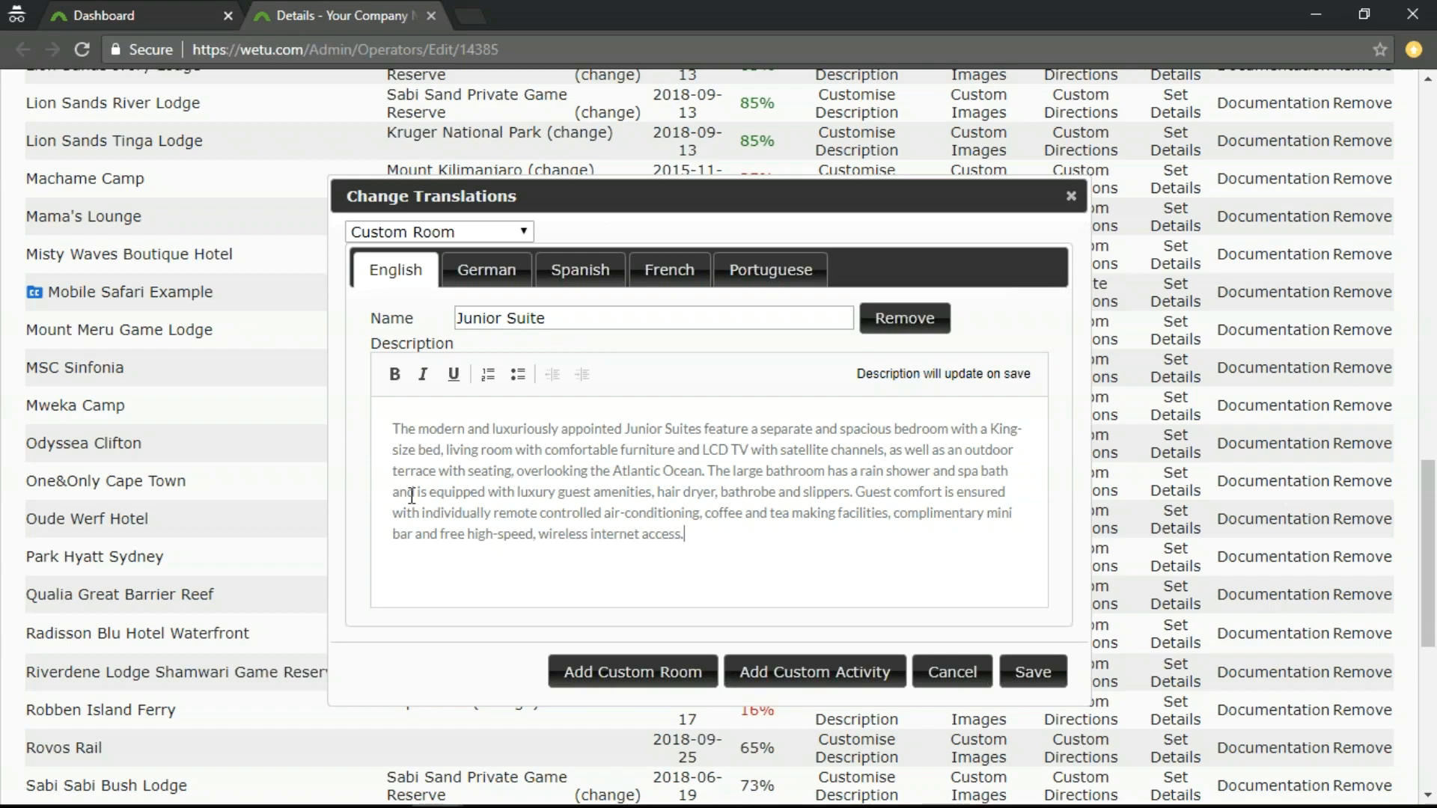
pyautogui.click(1037, 683)
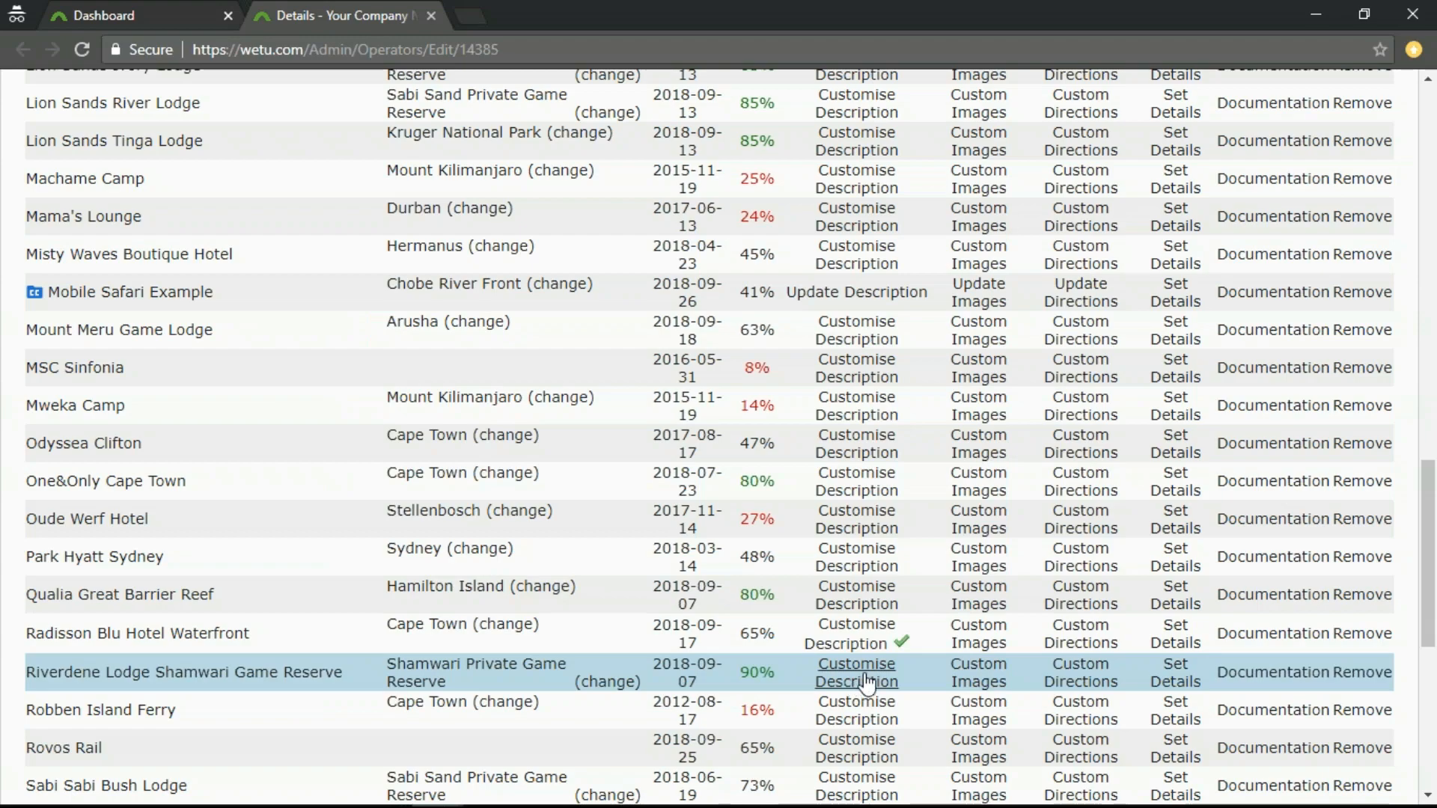
# Reopen the Radisson Blu Hotel Waterfront descriptions and add a custom activity named "Amani Spa".
pyautogui.click(860, 641)
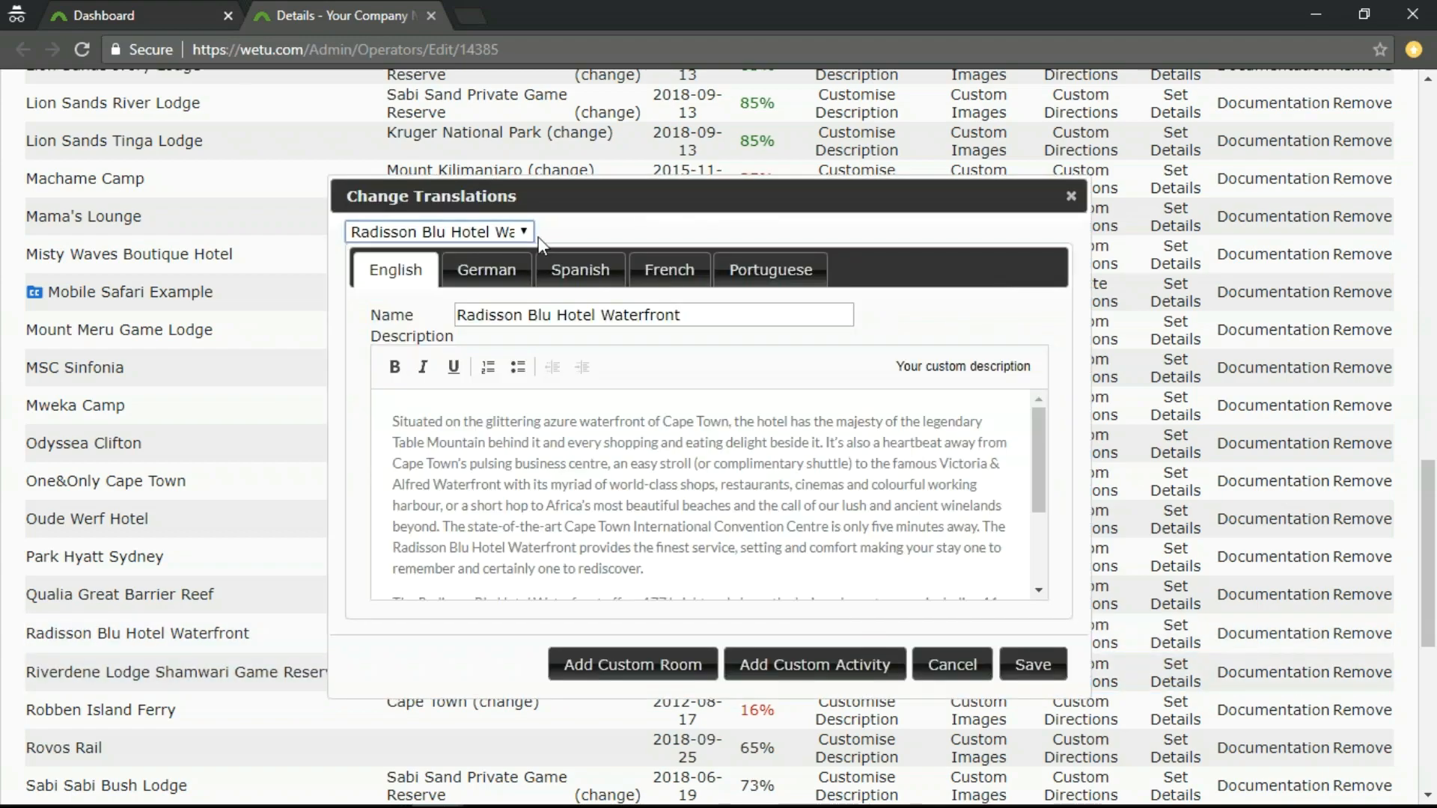
pyautogui.click(514, 230)
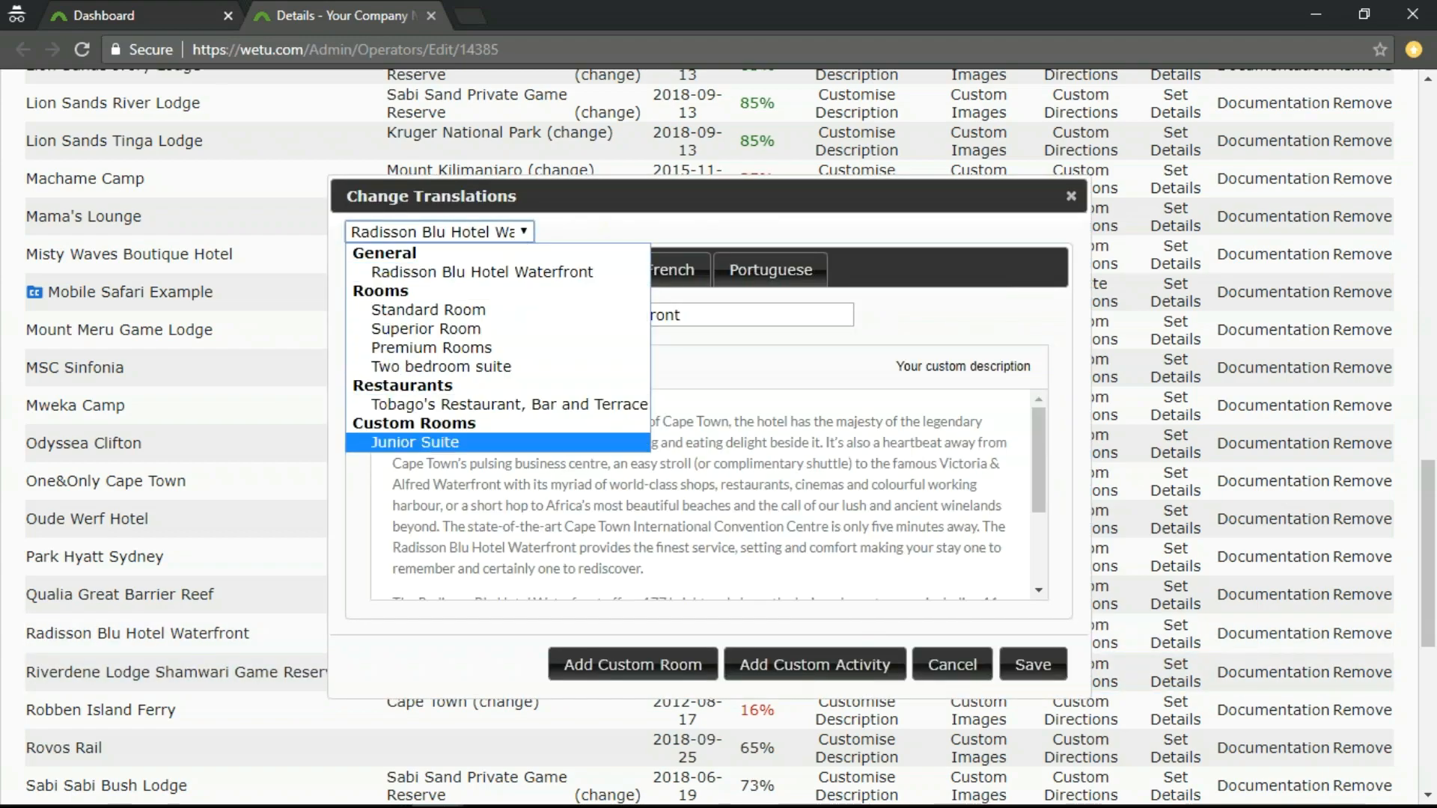
pyautogui.click(529, 236)
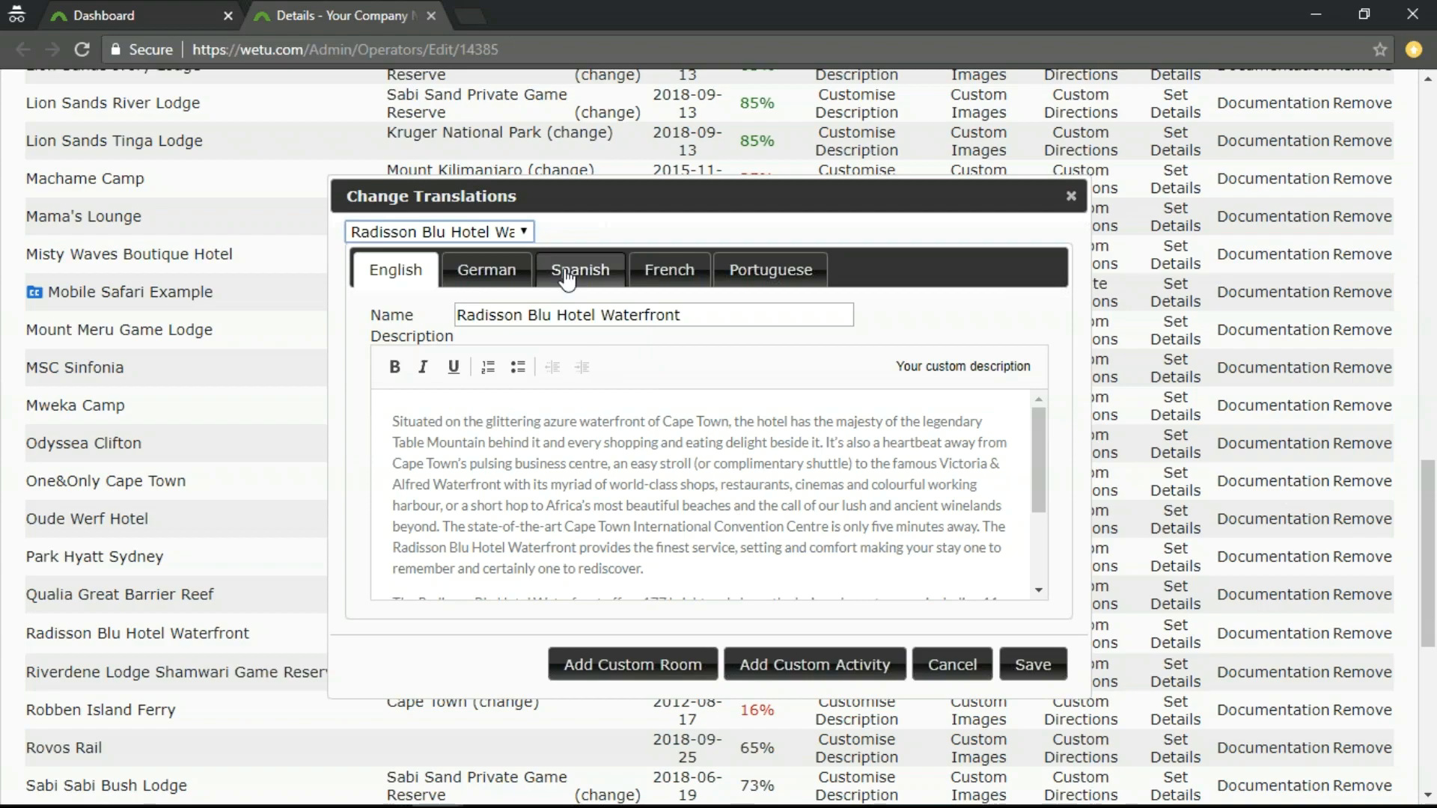
pyautogui.click(527, 235)
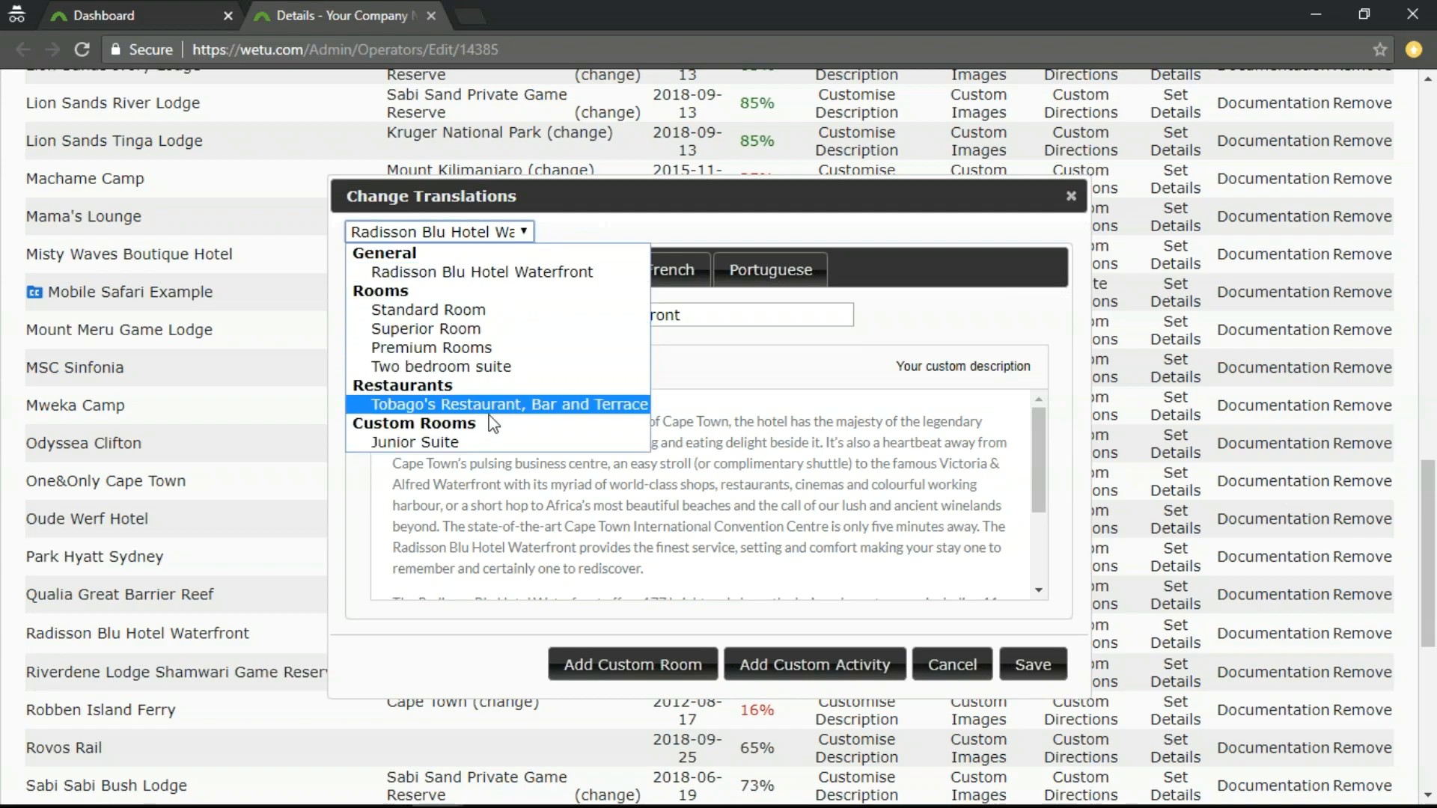
pyautogui.click(528, 239)
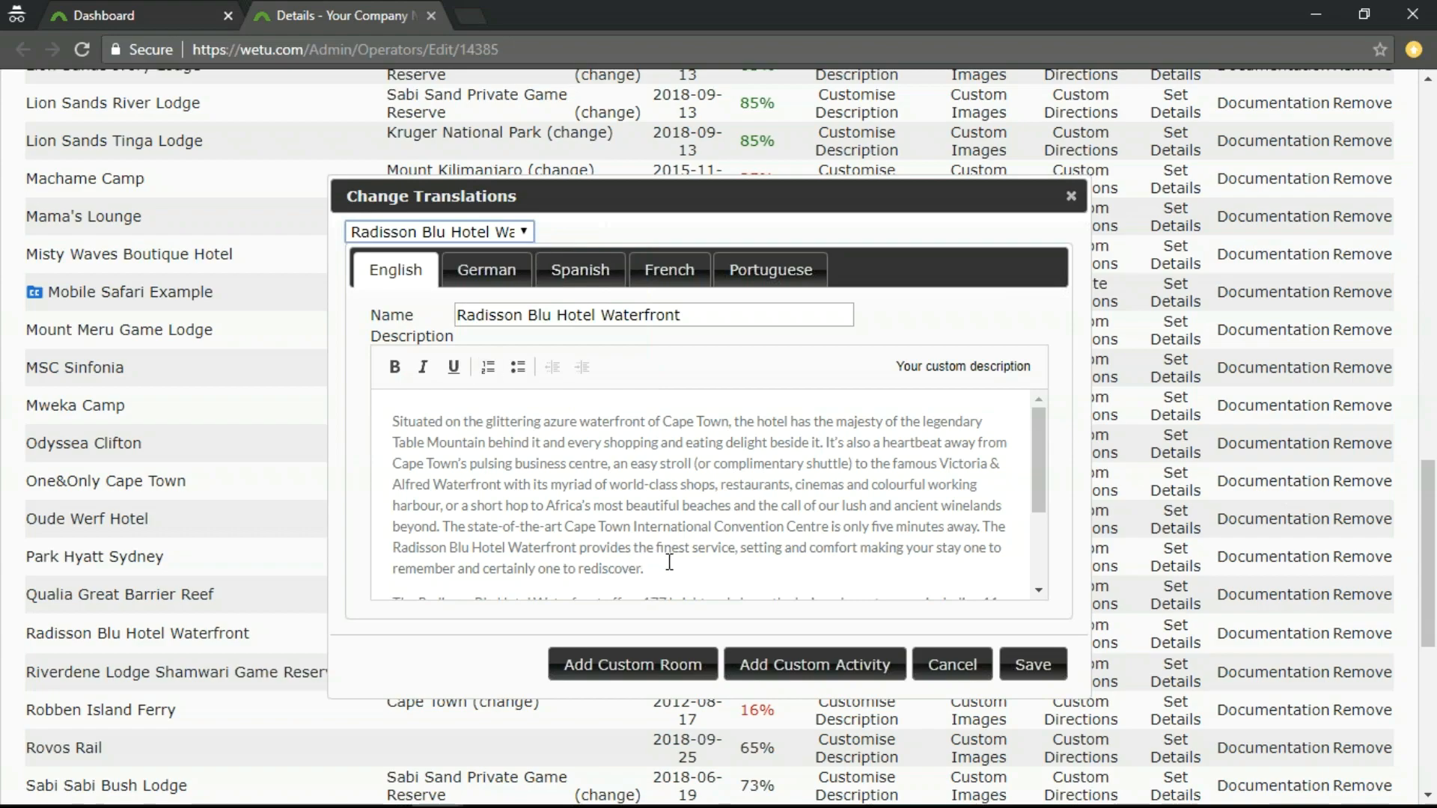
pyautogui.click(792, 674)
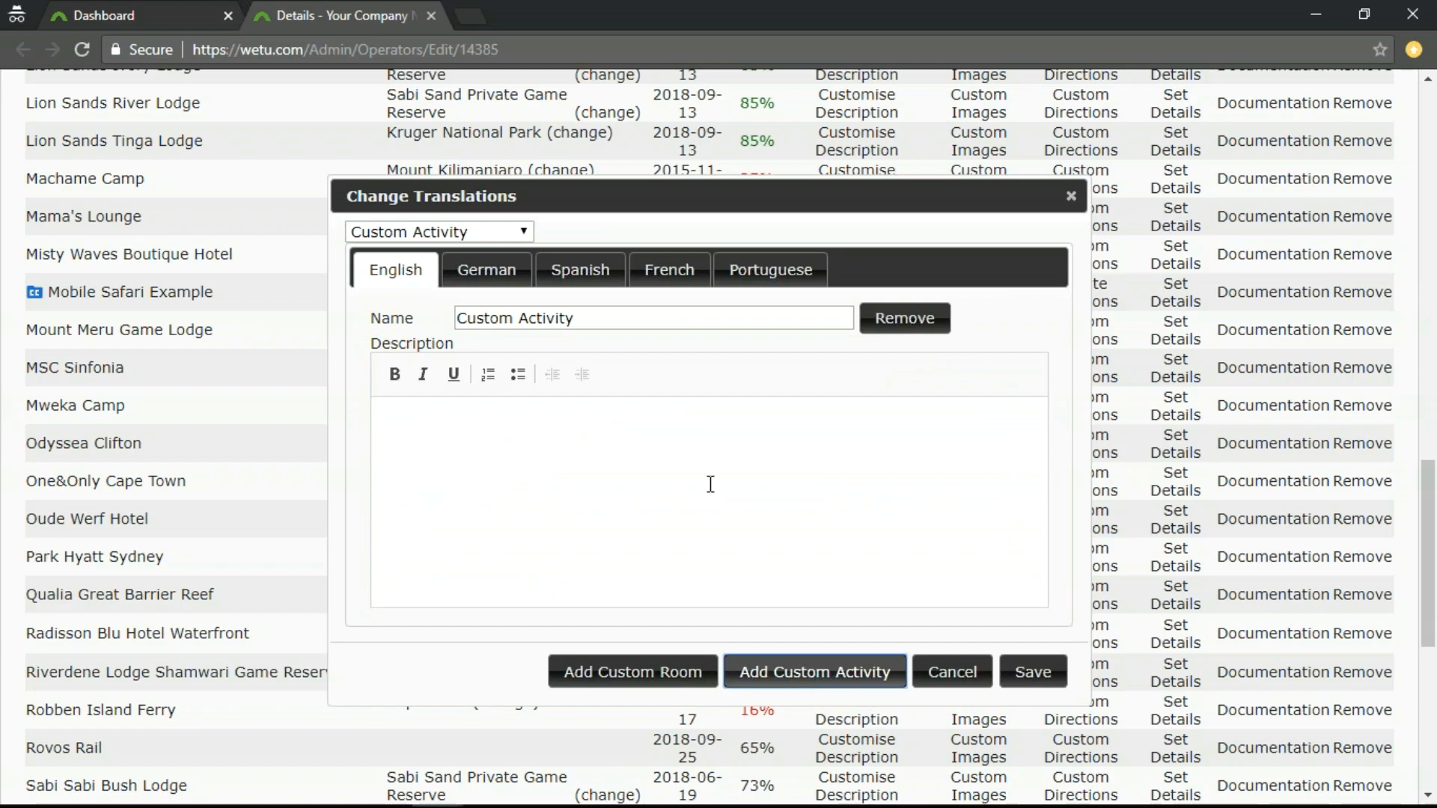
pyautogui.moveTo(598, 318); pyautogui.dragTo(443, 329)
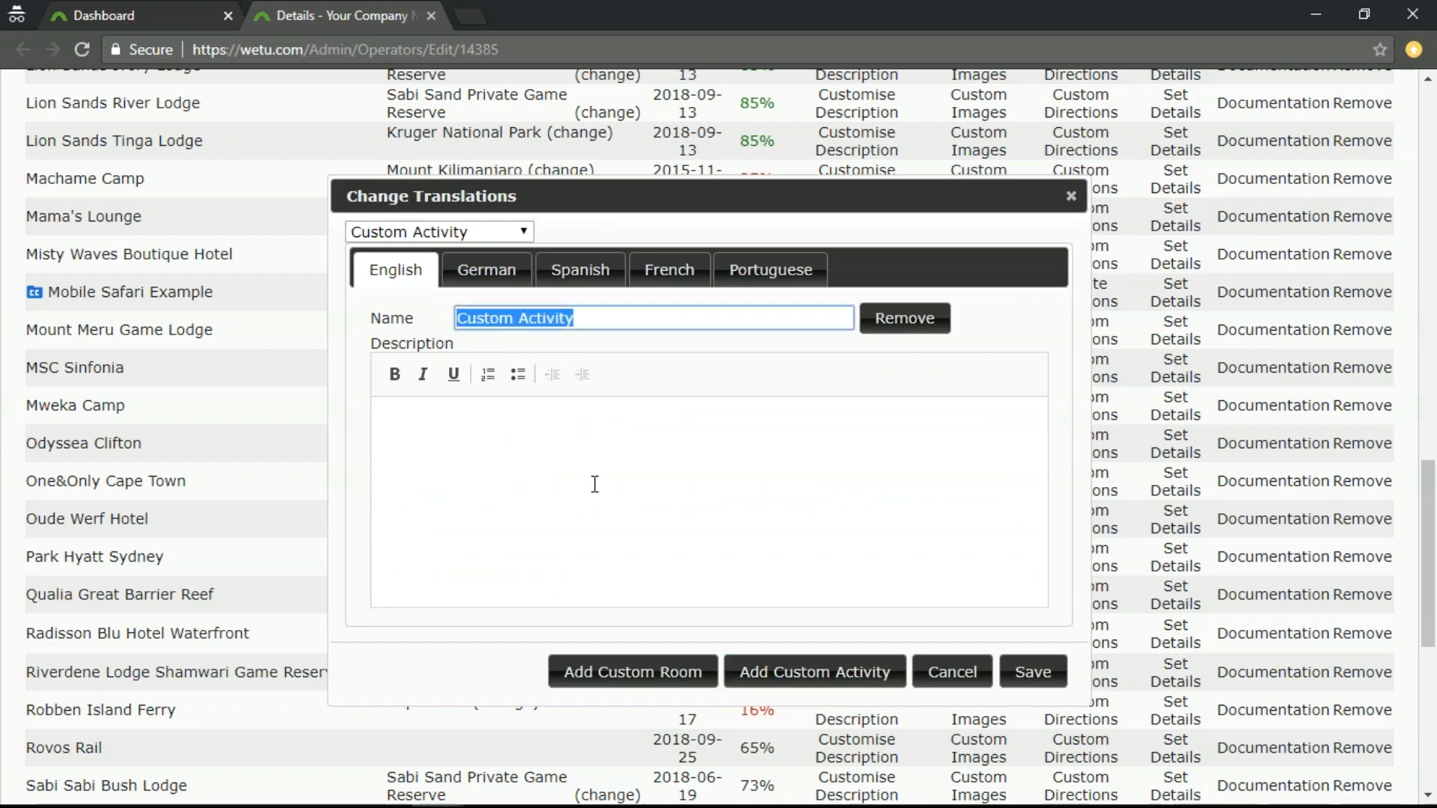
pyautogui.write('Am')
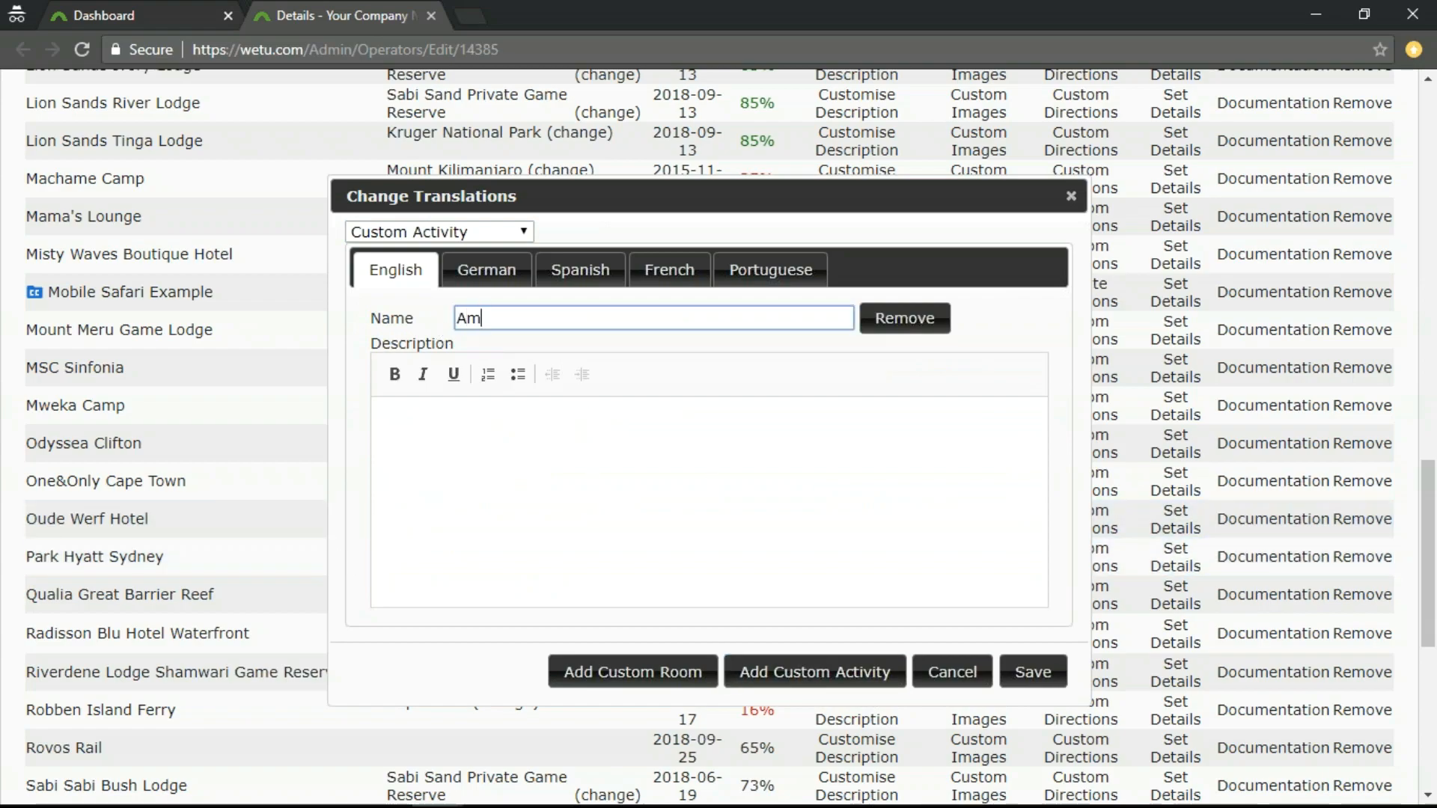
pyautogui.write('ani Spa')
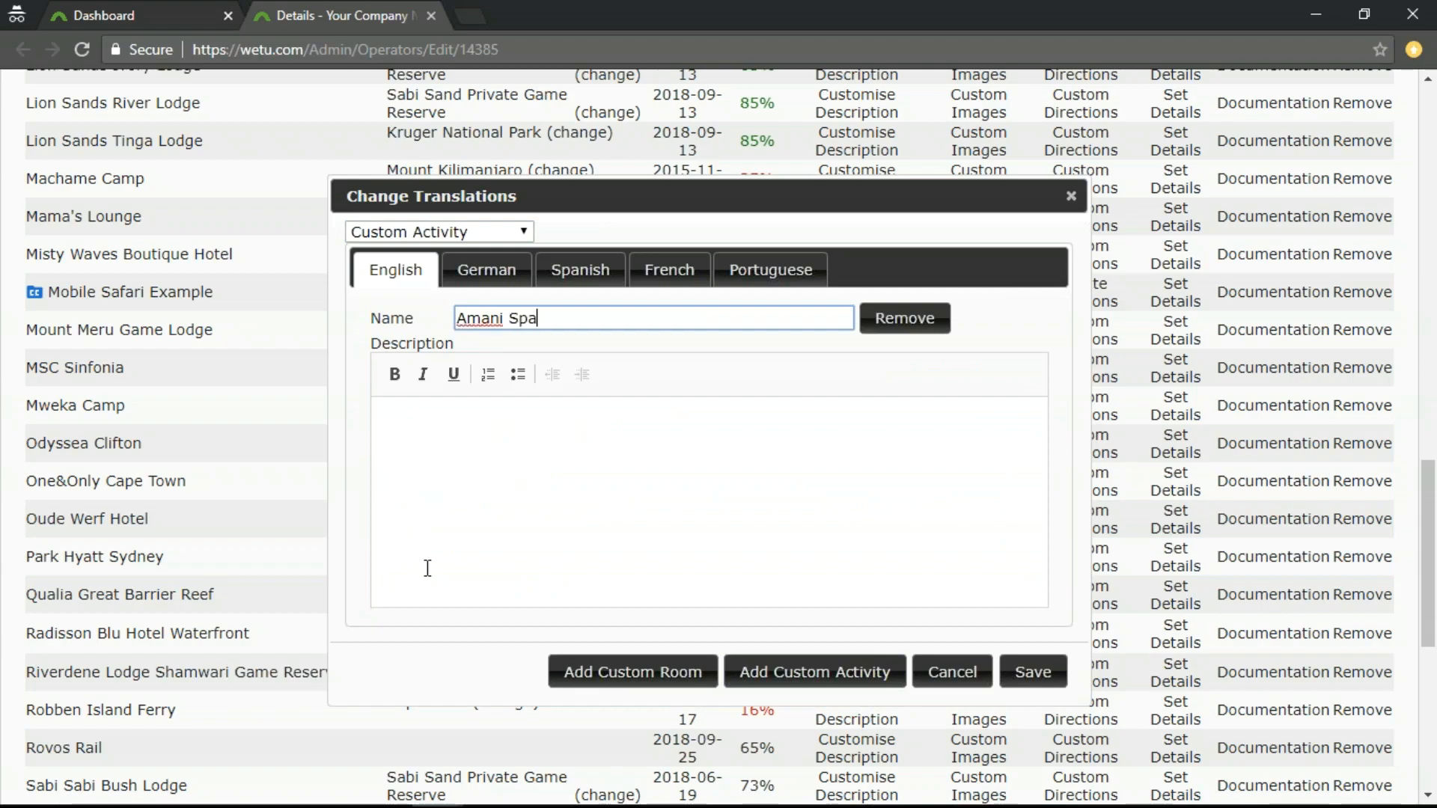
# Save the Amani Spa activity with the copied description beginning "The Radisson Blu Hotel Waterfront is home", without the blank line before the gym paragraph.
pyautogui.hotkey('alt', 'Tab')
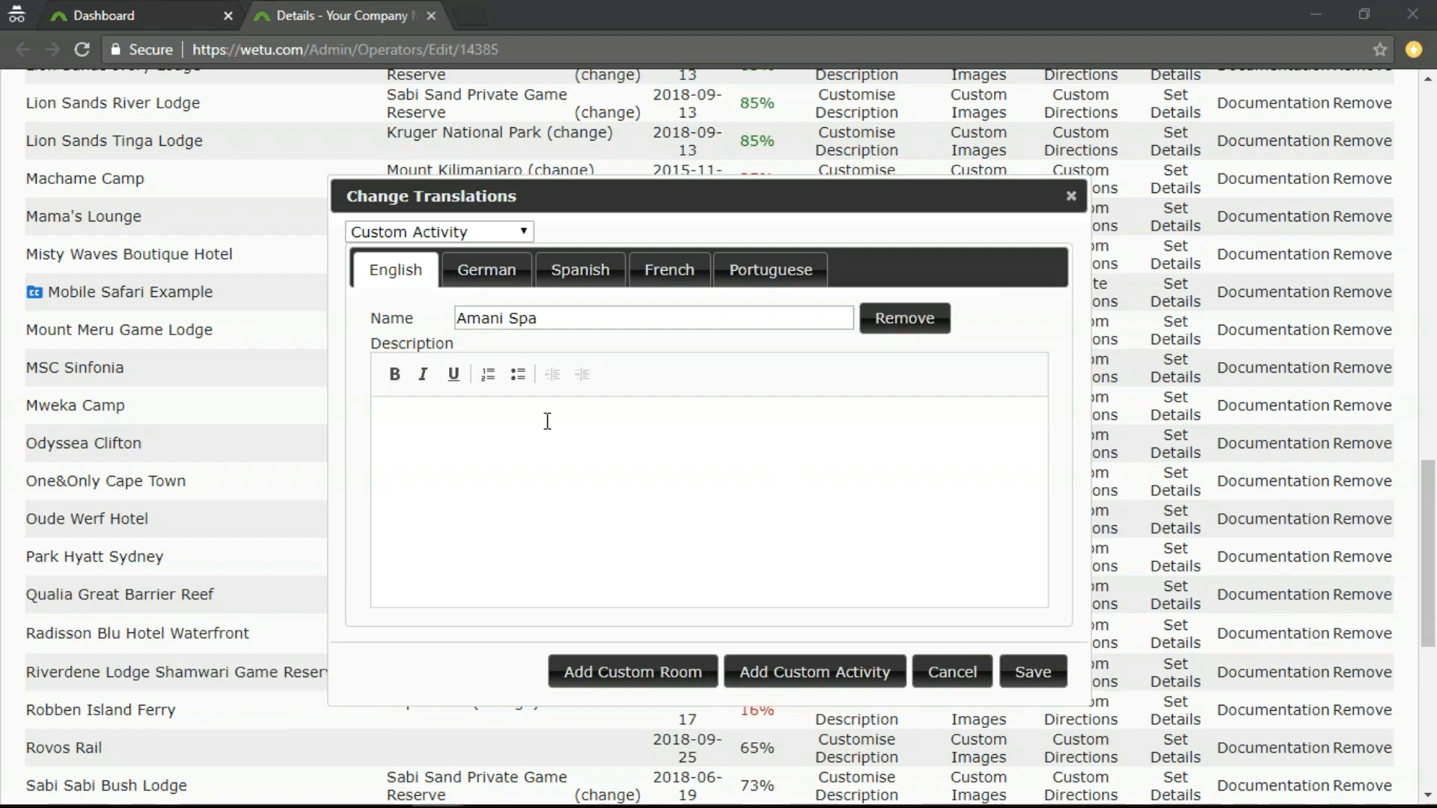
pyautogui.click(497, 428)
pyautogui.hotkey('ctrl', 'v')
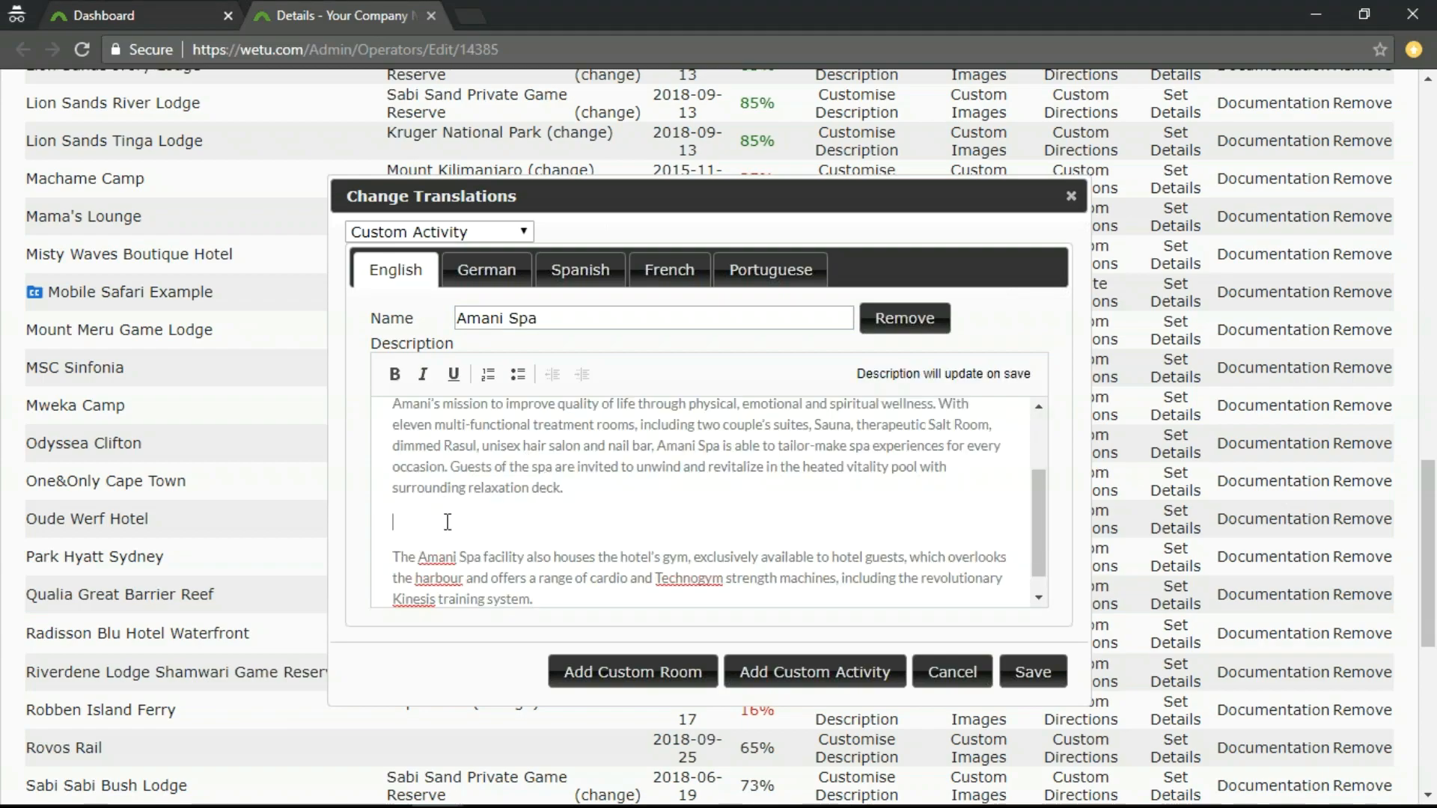
pyautogui.click(479, 521)
pyautogui.press('BackSpace')
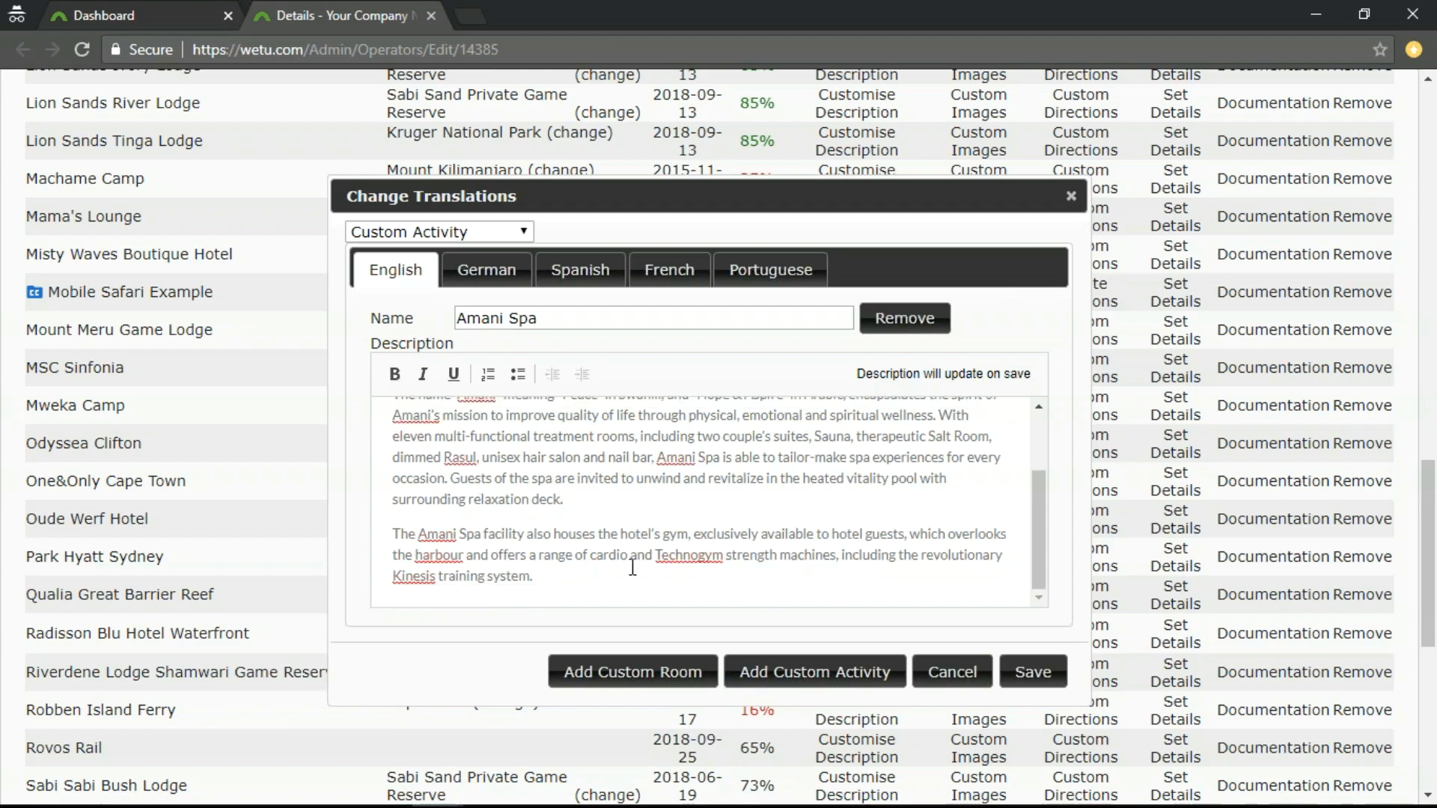
pyautogui.scroll(2, 712, 528)
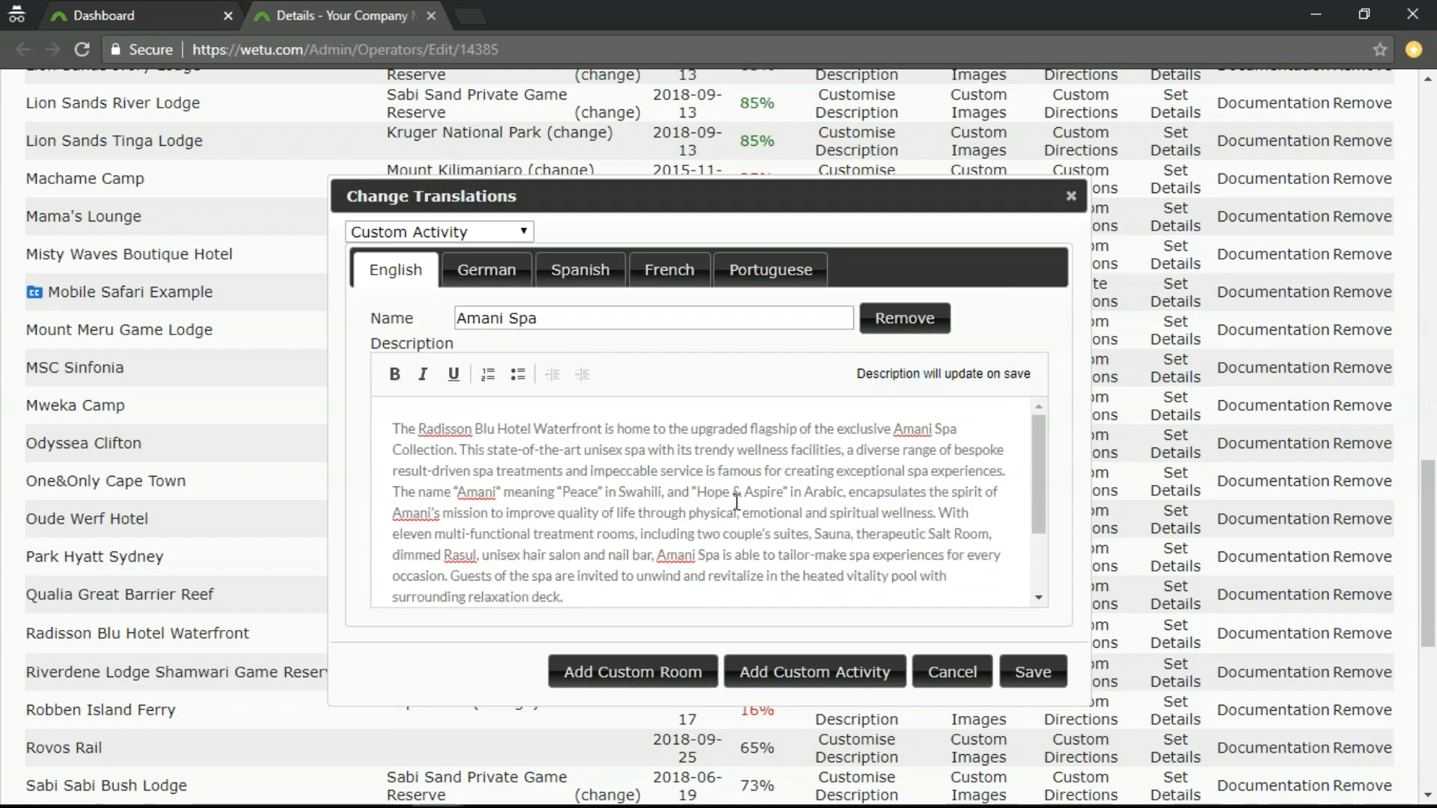
pyautogui.click(1033, 673)
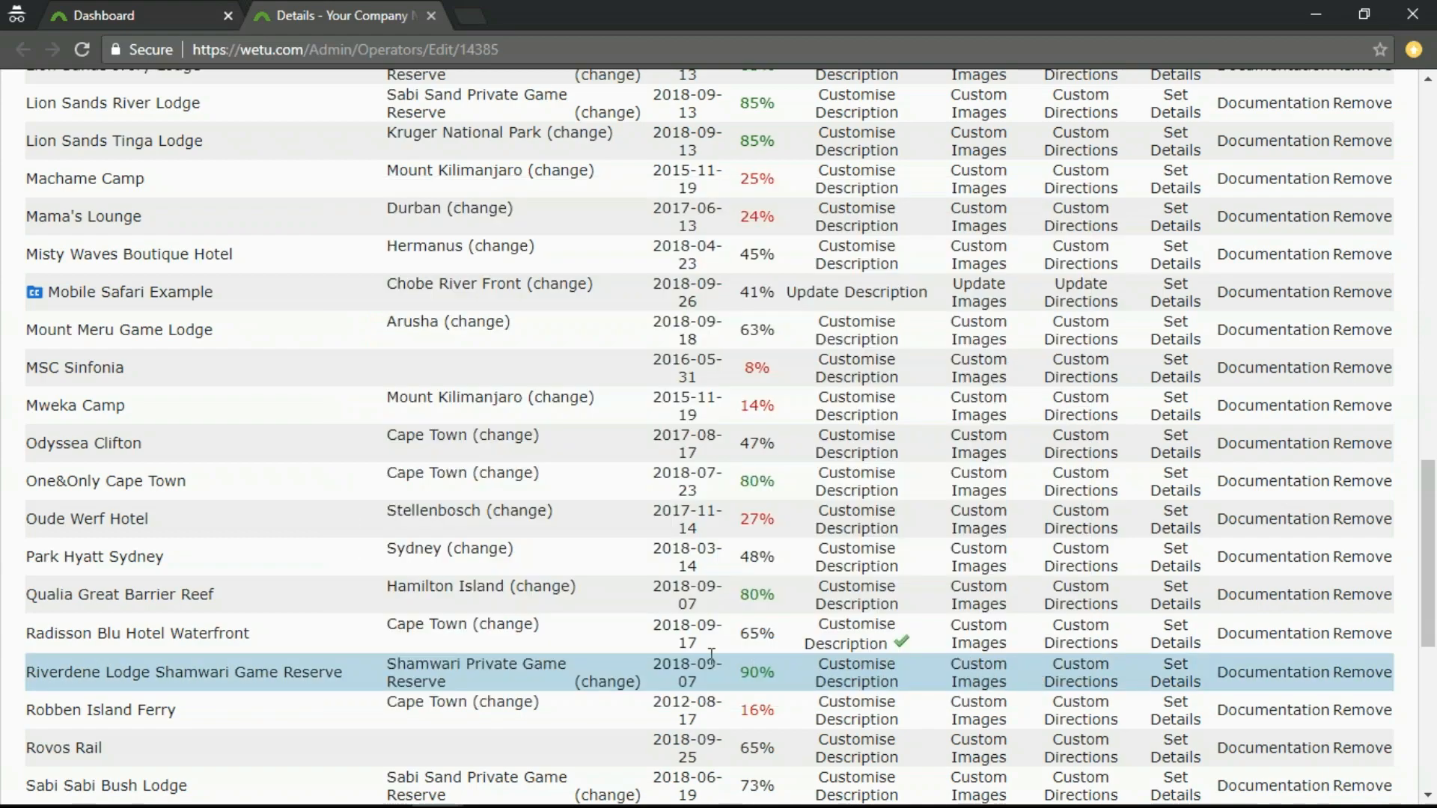
# Review the customisable rooms, restaurants and custom entries of Radisson Blu Hotel Waterfront, and close its descriptions by saving.
pyautogui.click(860, 640)
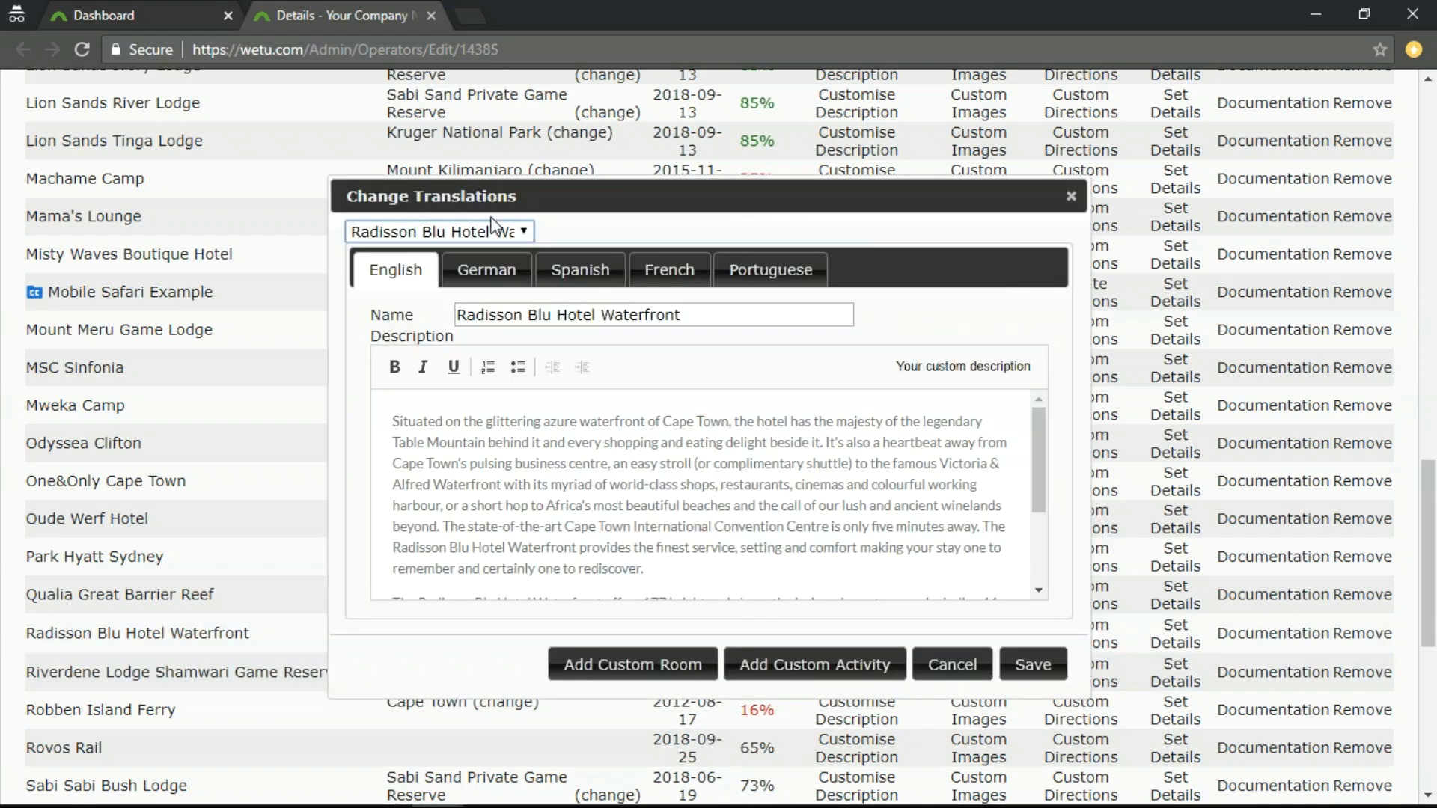
pyautogui.click(530, 234)
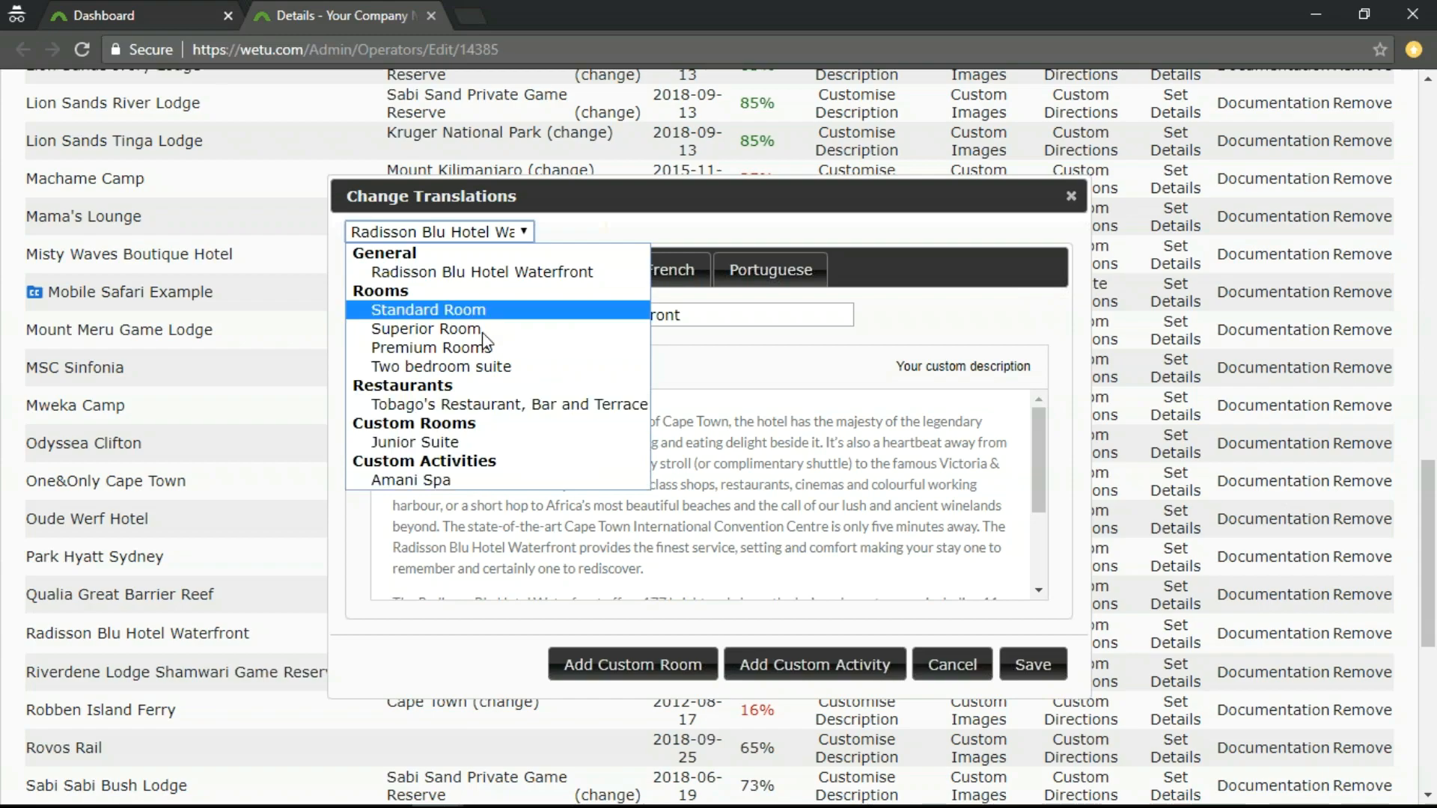
pyautogui.click(524, 233)
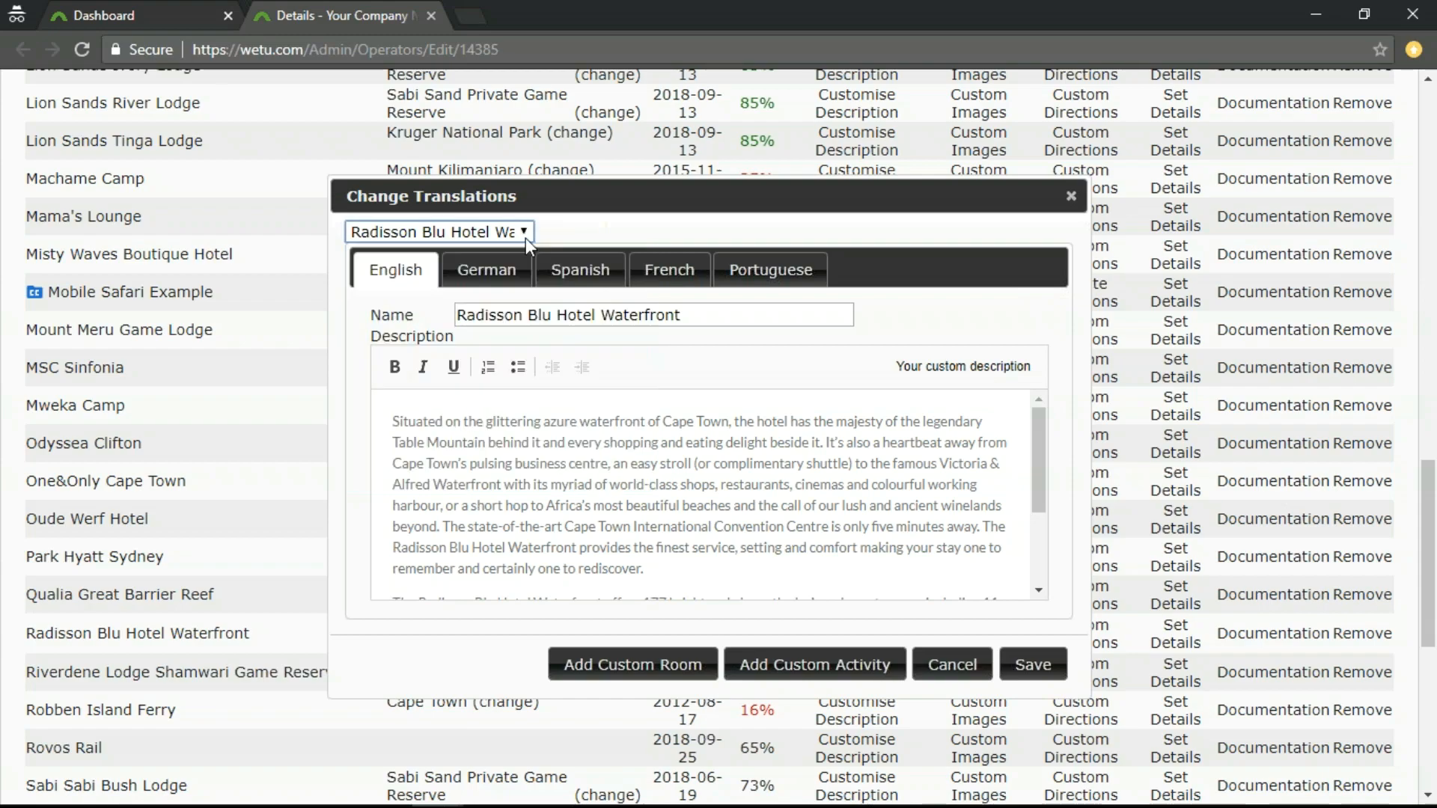
pyautogui.click(1034, 666)
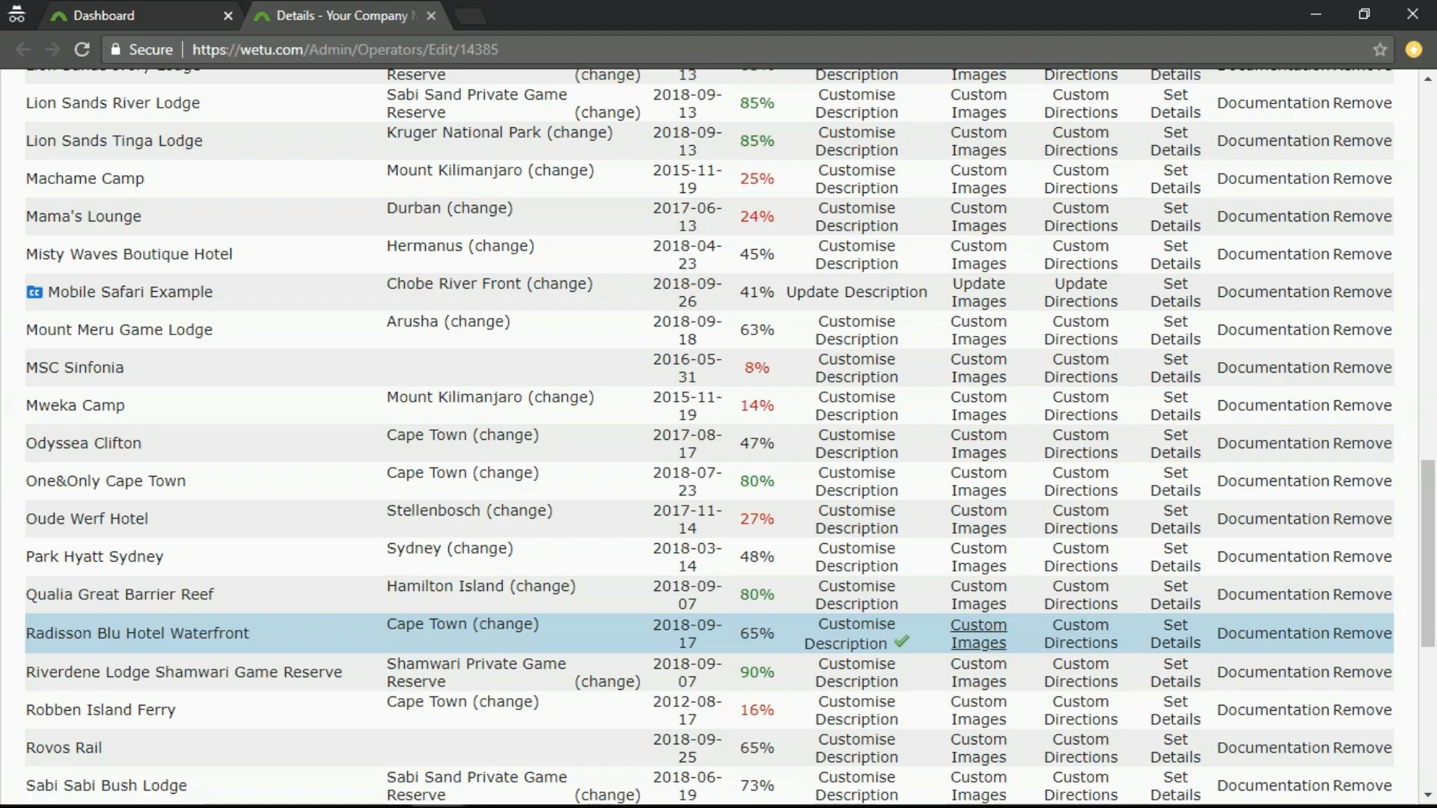
# Open the custom images of Radisson Blu Hotel Waterfront and look through the My Collection and Supplier Images sections.
pyautogui.click(973, 625)
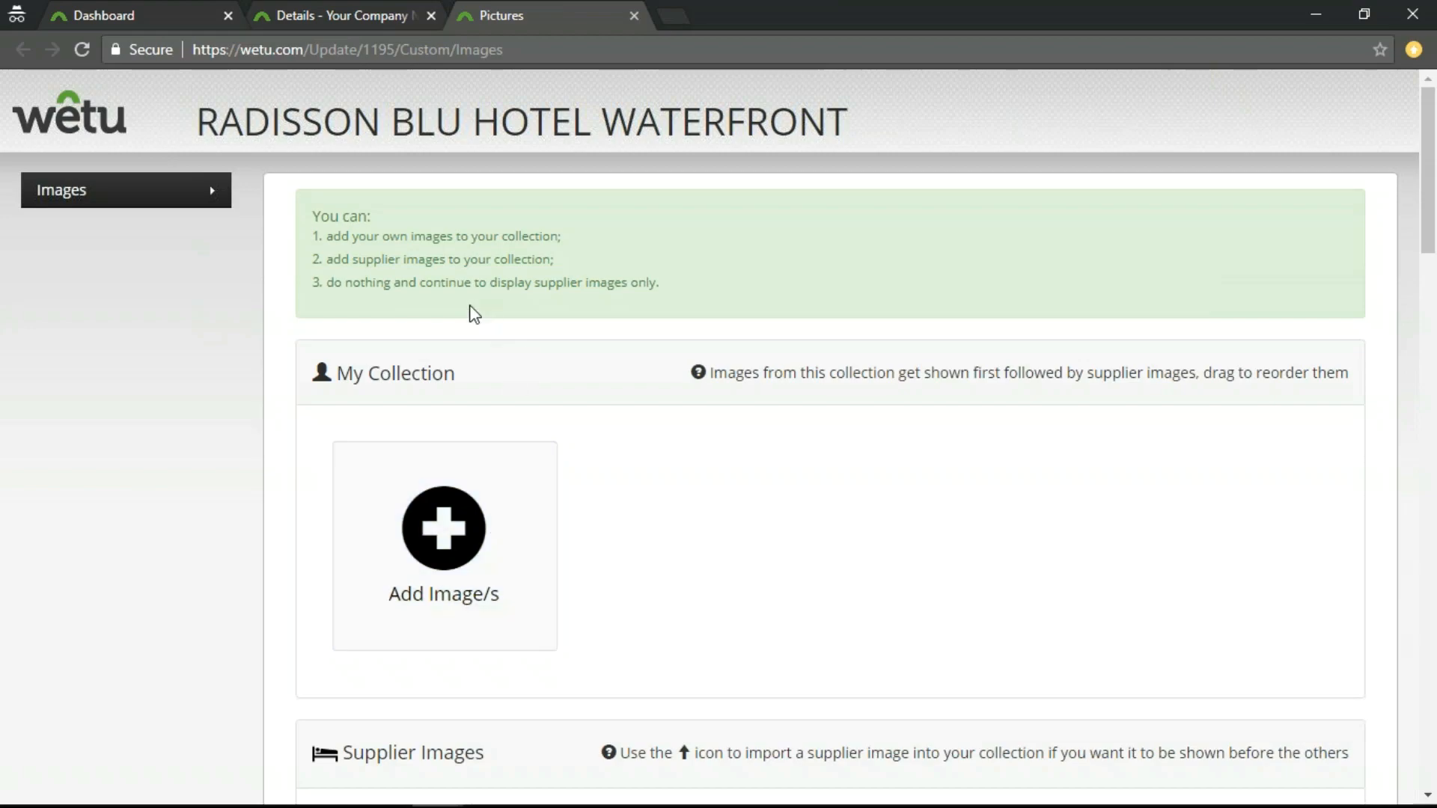
pyautogui.scroll(-3, 613, 555)
pyautogui.scroll(3, 596, 622)
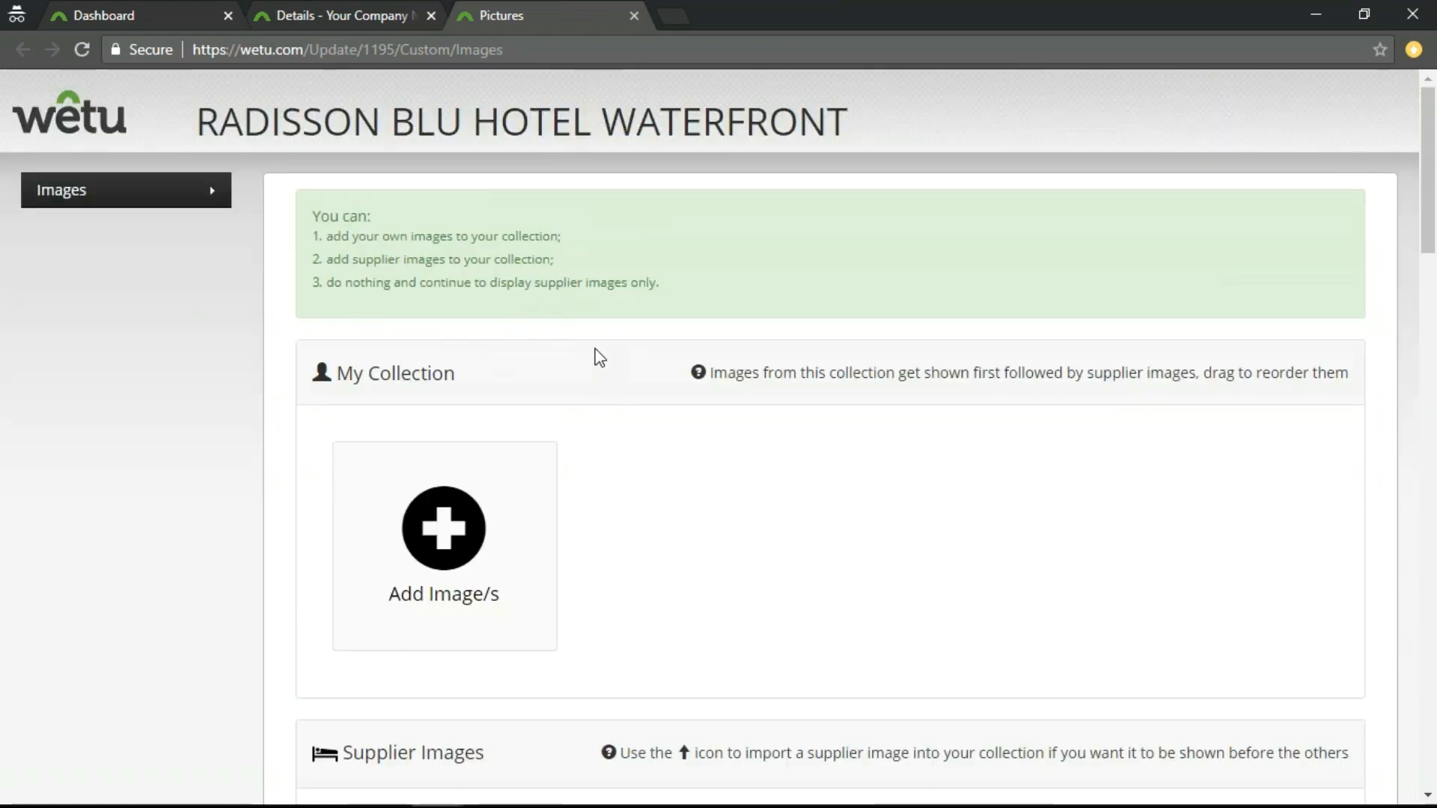
pyautogui.scroll(-5, 709, 613)
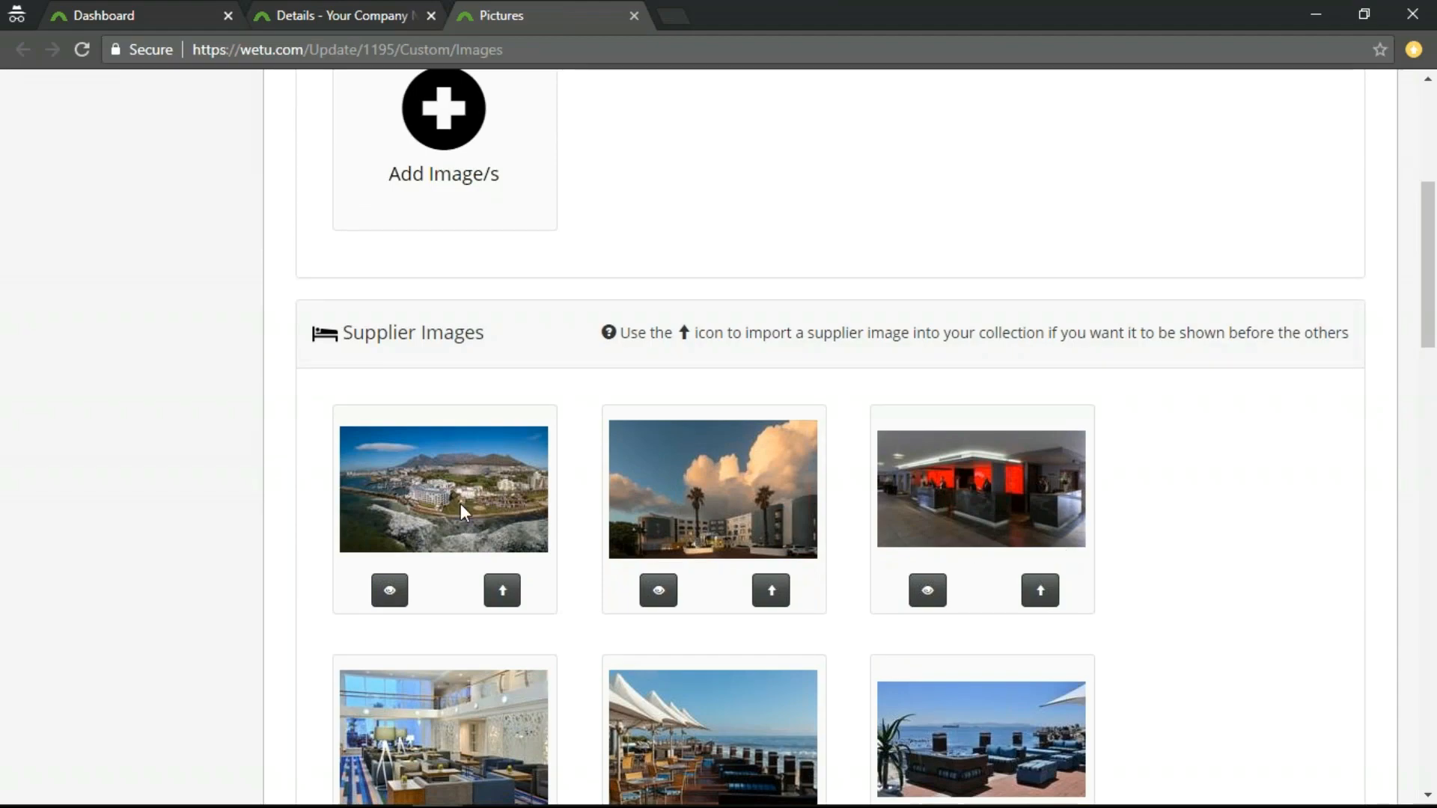
pyautogui.scroll(-1, 723, 458)
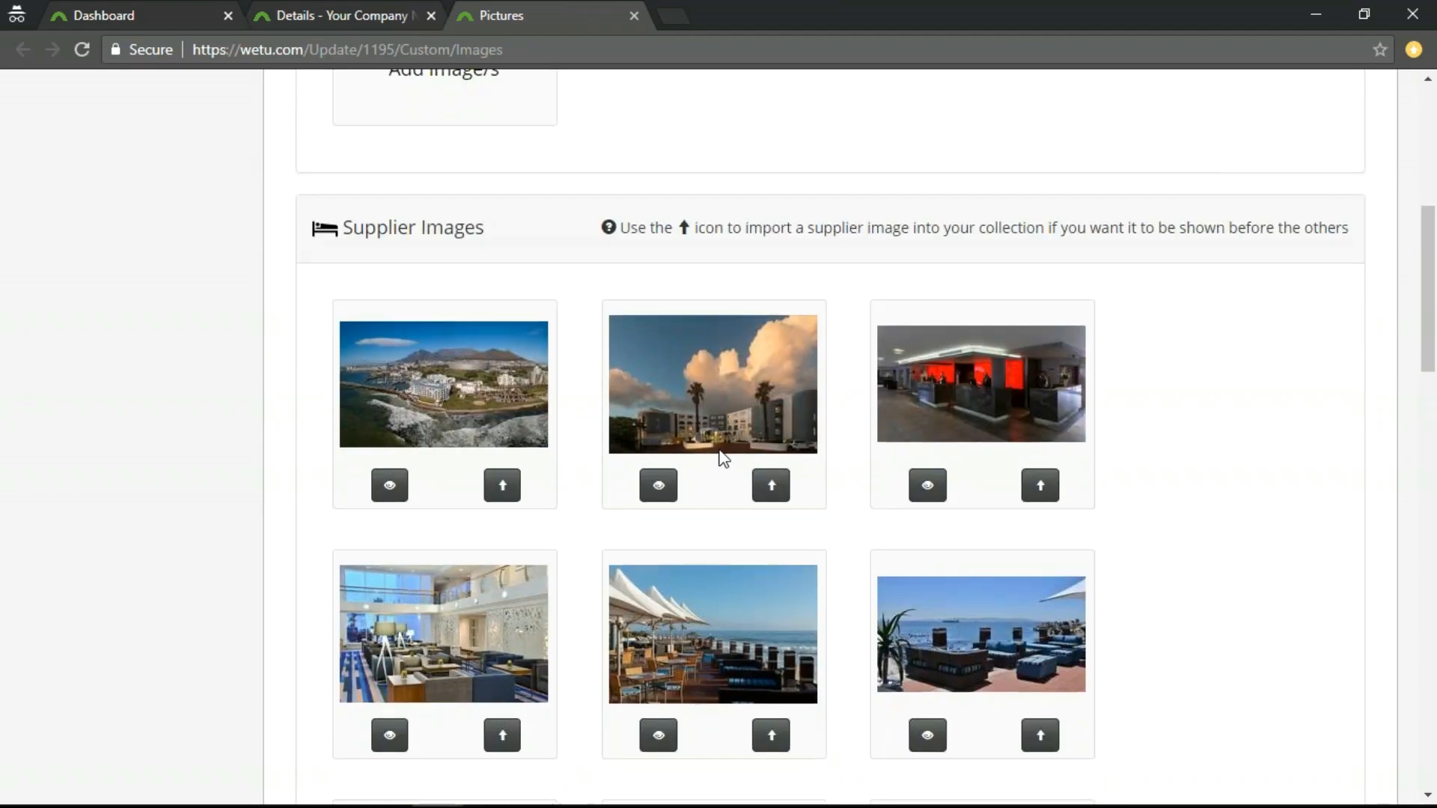
pyautogui.scroll(-8, 581, 633)
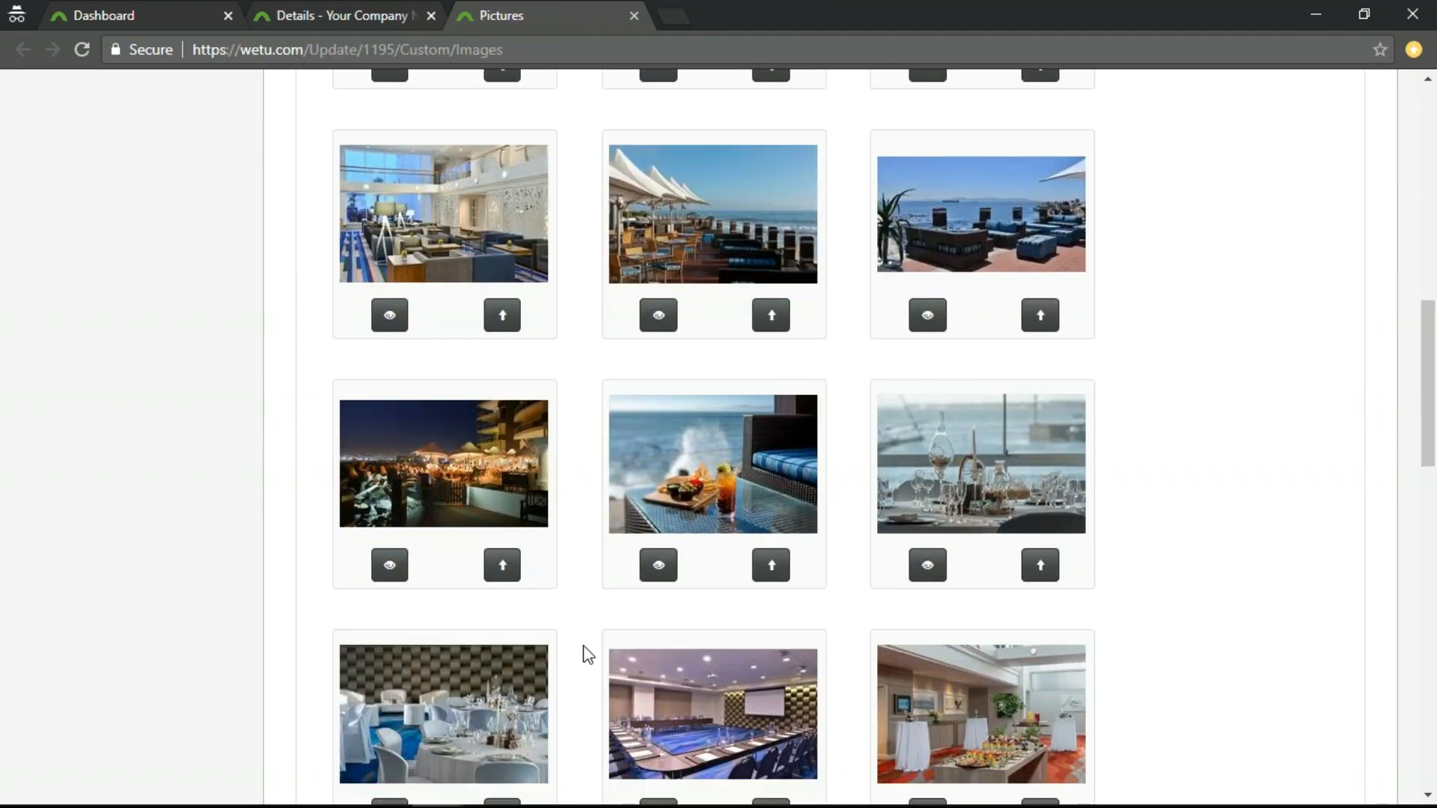
pyautogui.scroll(-5, 590, 655)
pyautogui.scroll(20, 588, 655)
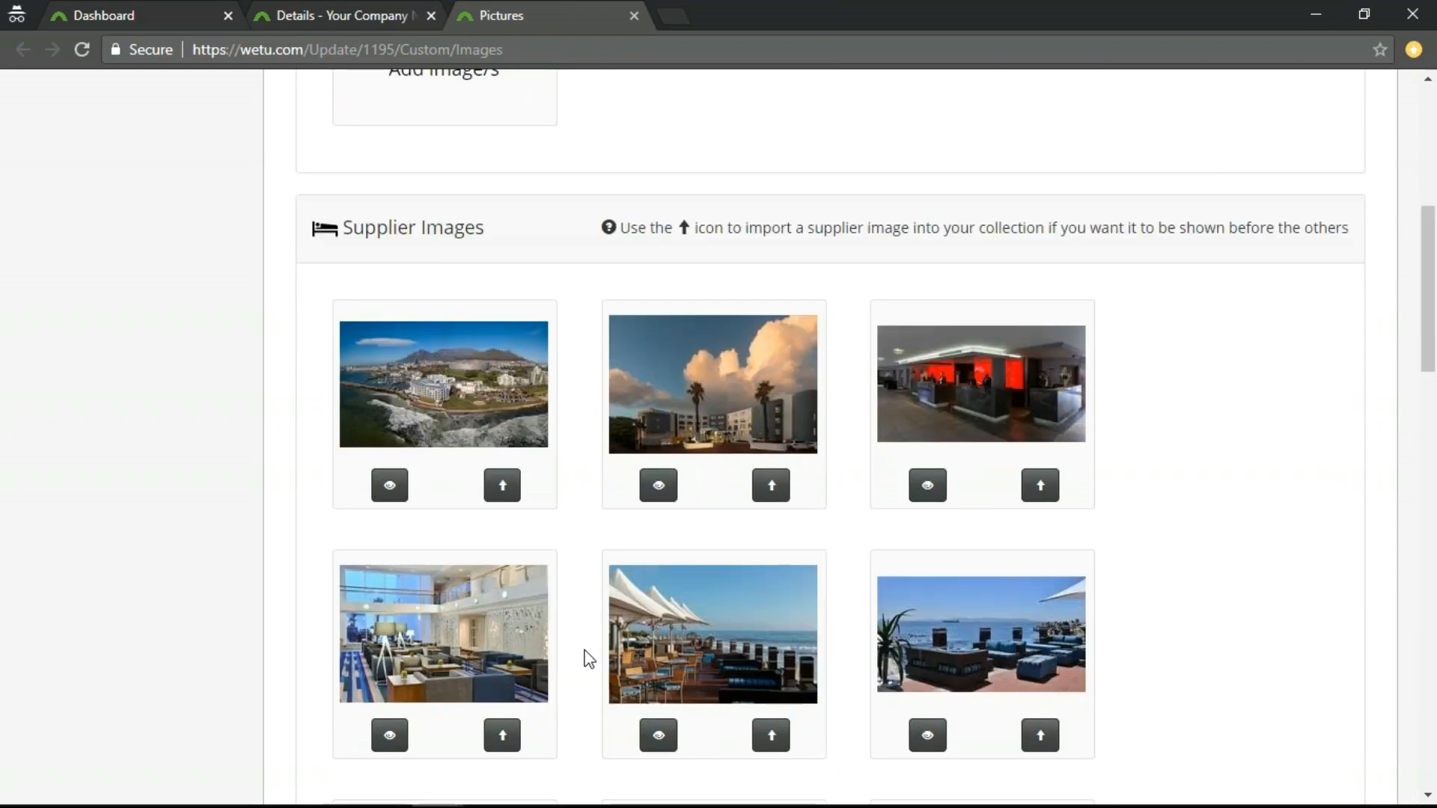
pyautogui.scroll(-1, 588, 655)
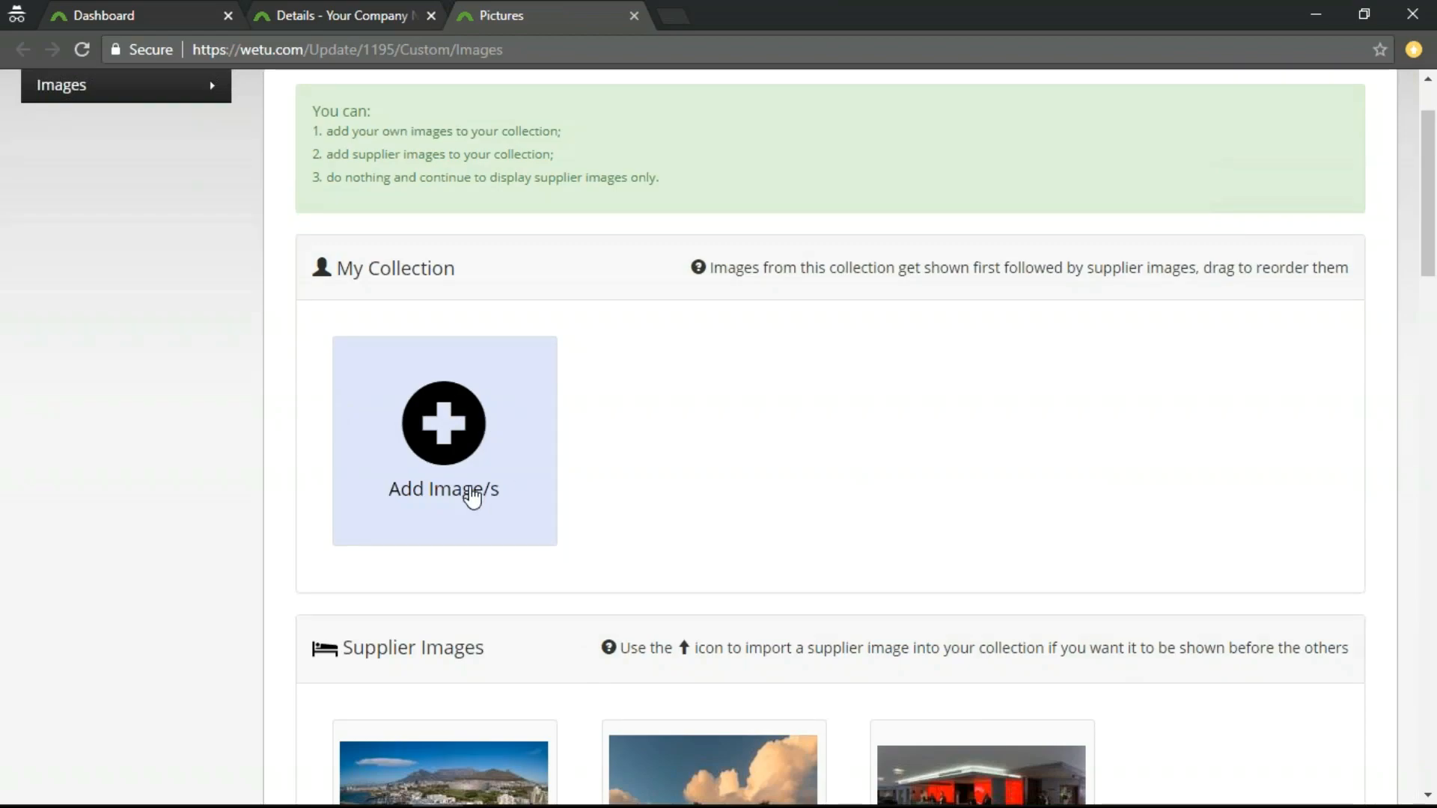
pyautogui.scroll(-3, 606, 629)
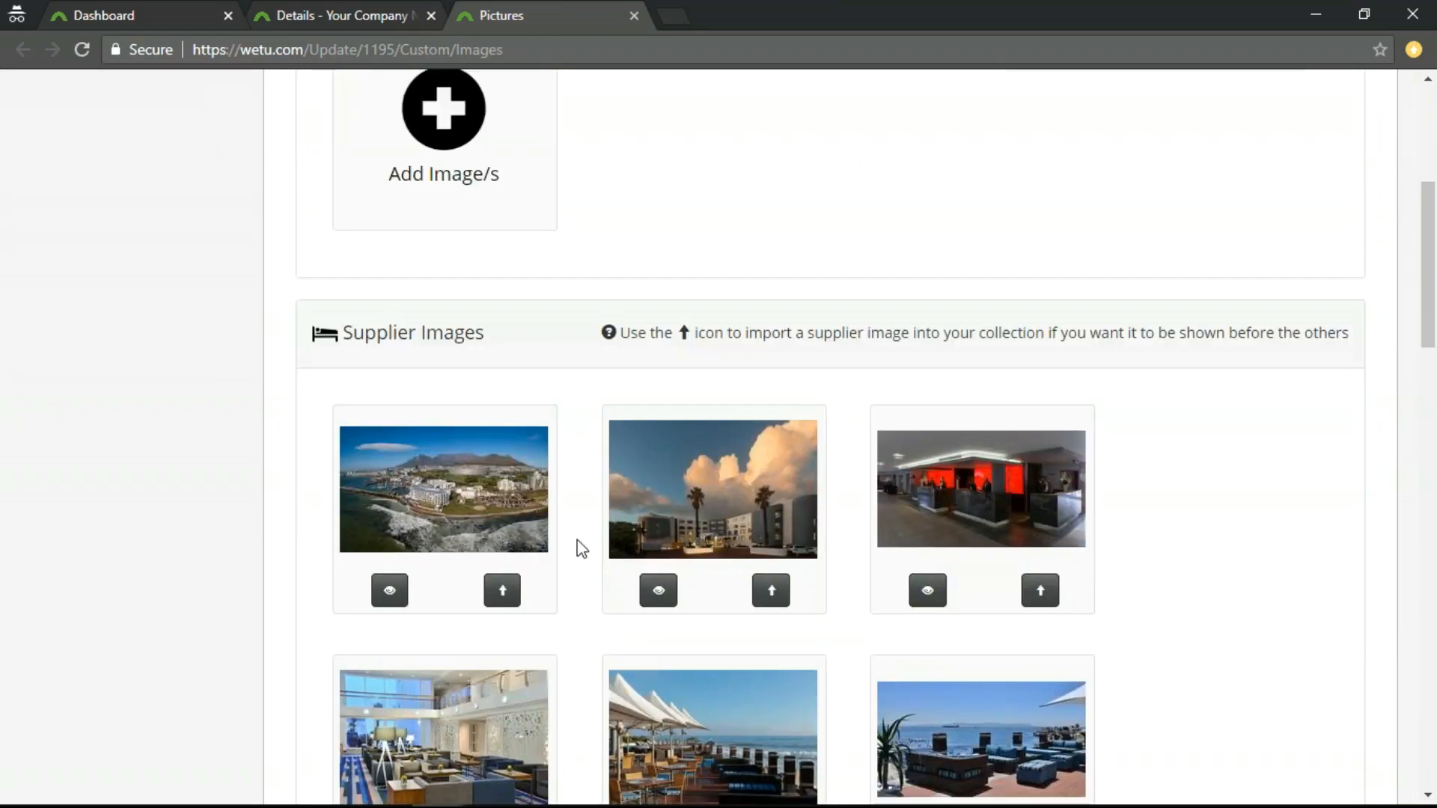
# Add all five images from the Supplier folder in Desktop > Pictures to My Collection.
pyautogui.scroll(5, 599, 663)
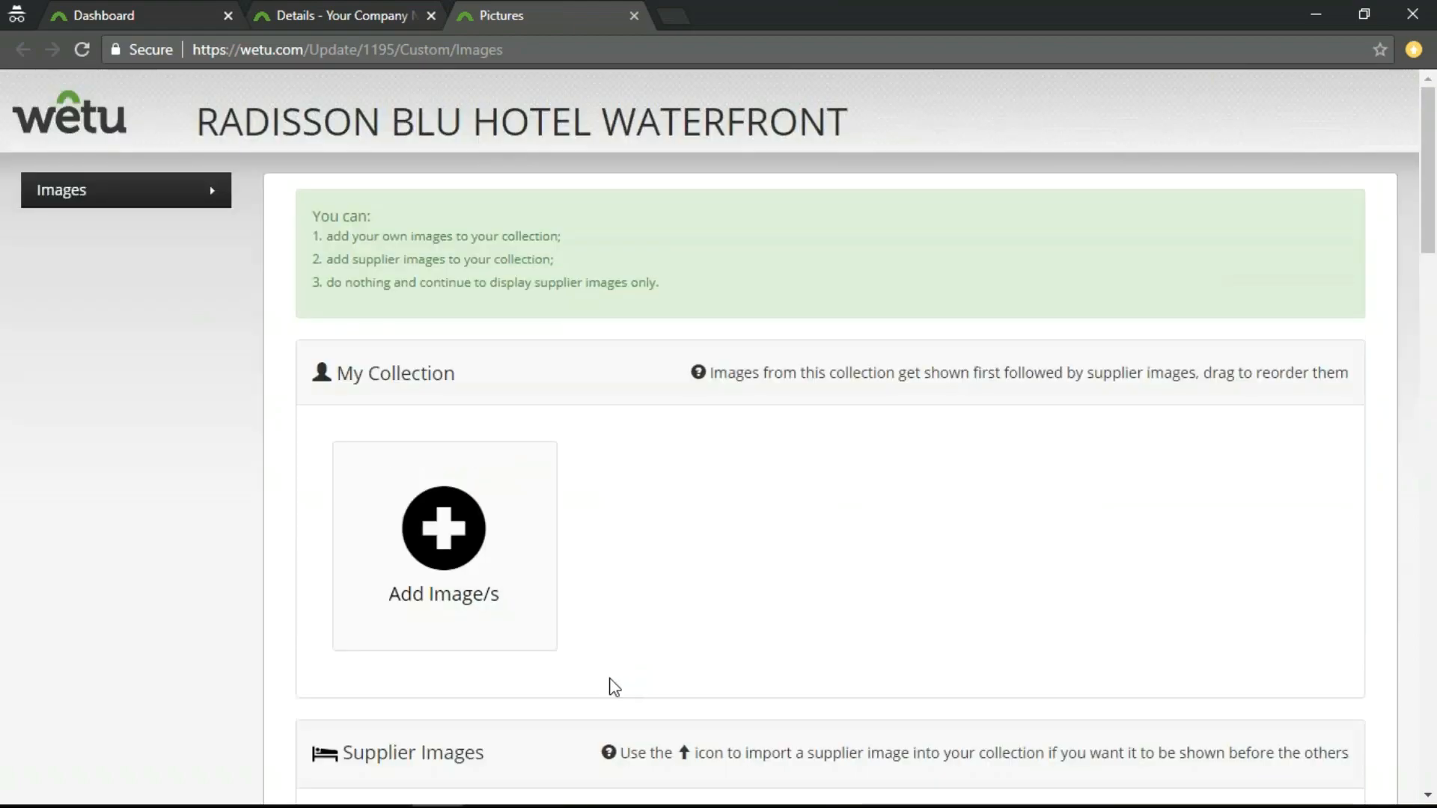
pyautogui.click(458, 547)
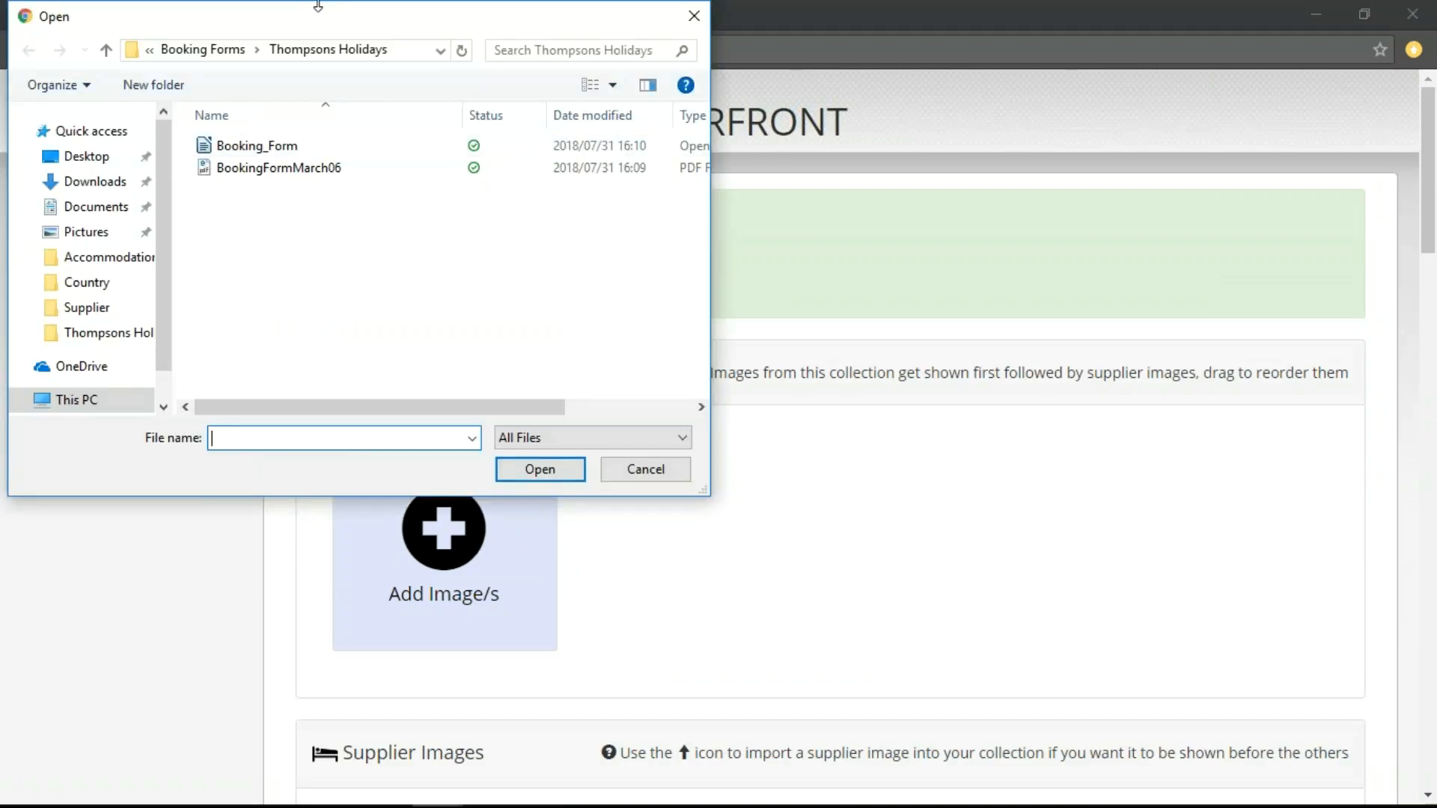
pyautogui.click(103, 157)
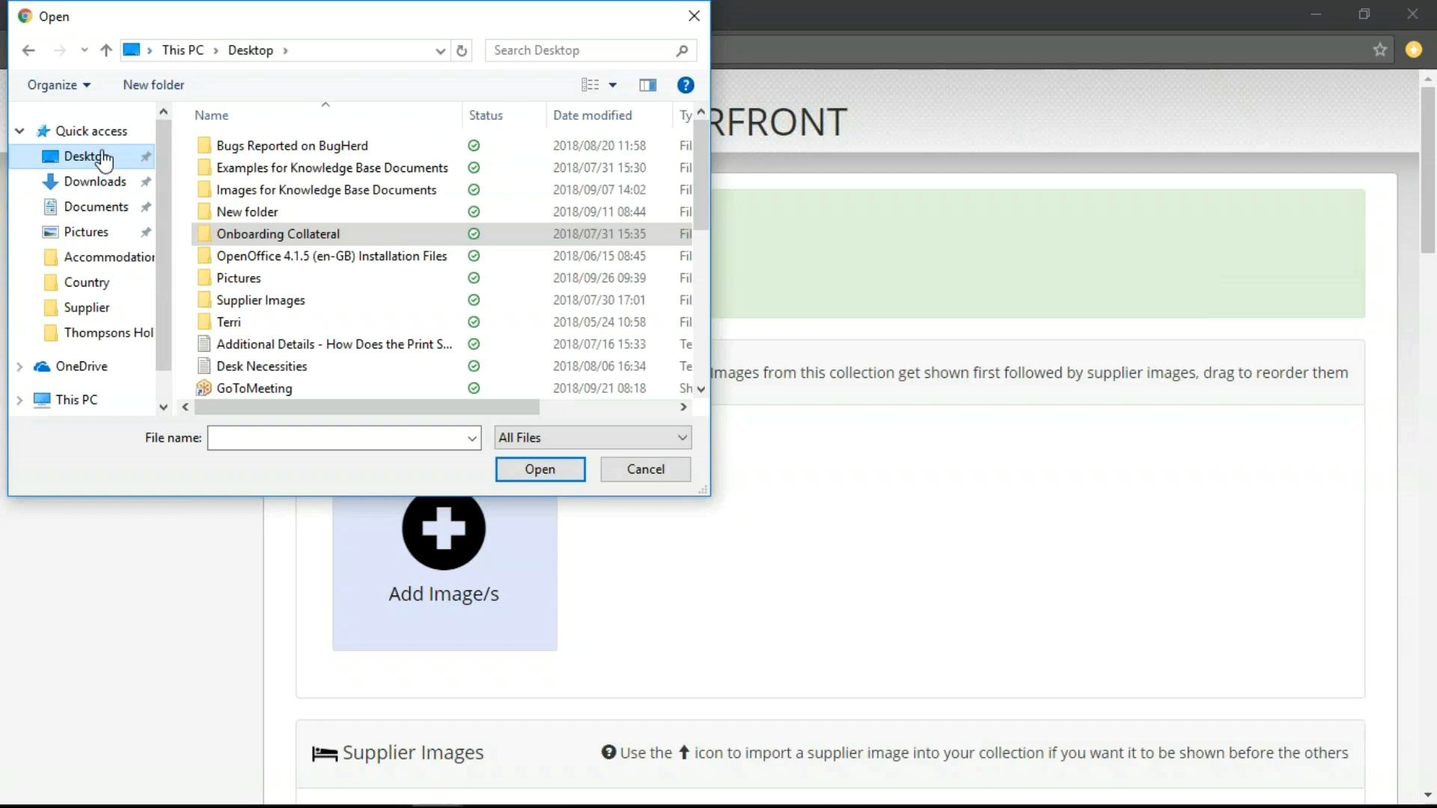
pyautogui.doubleClick(247, 278)
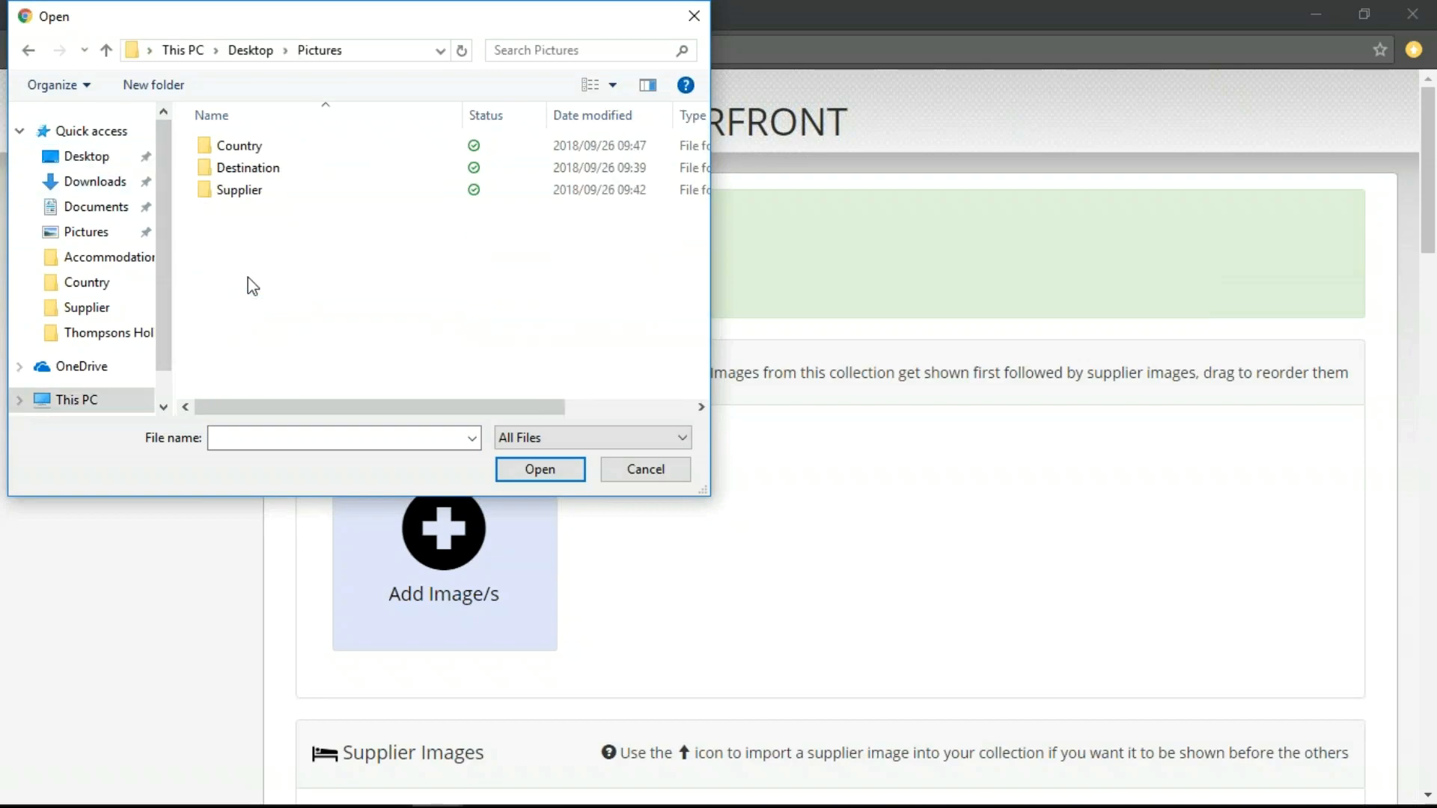
pyautogui.click(254, 194)
pyautogui.doubleClick(253, 193)
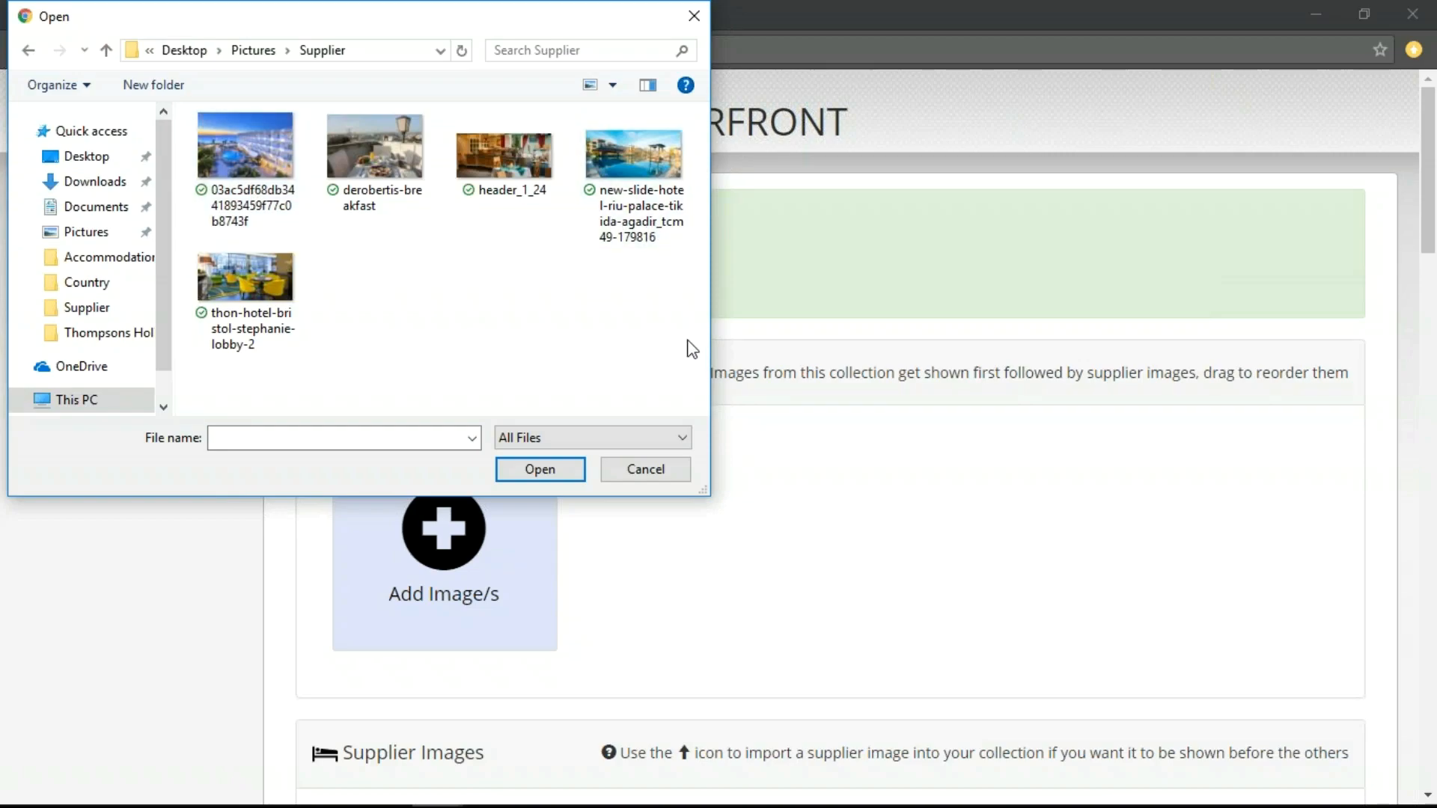
pyautogui.moveTo(676, 393); pyautogui.dragTo(255, 153)
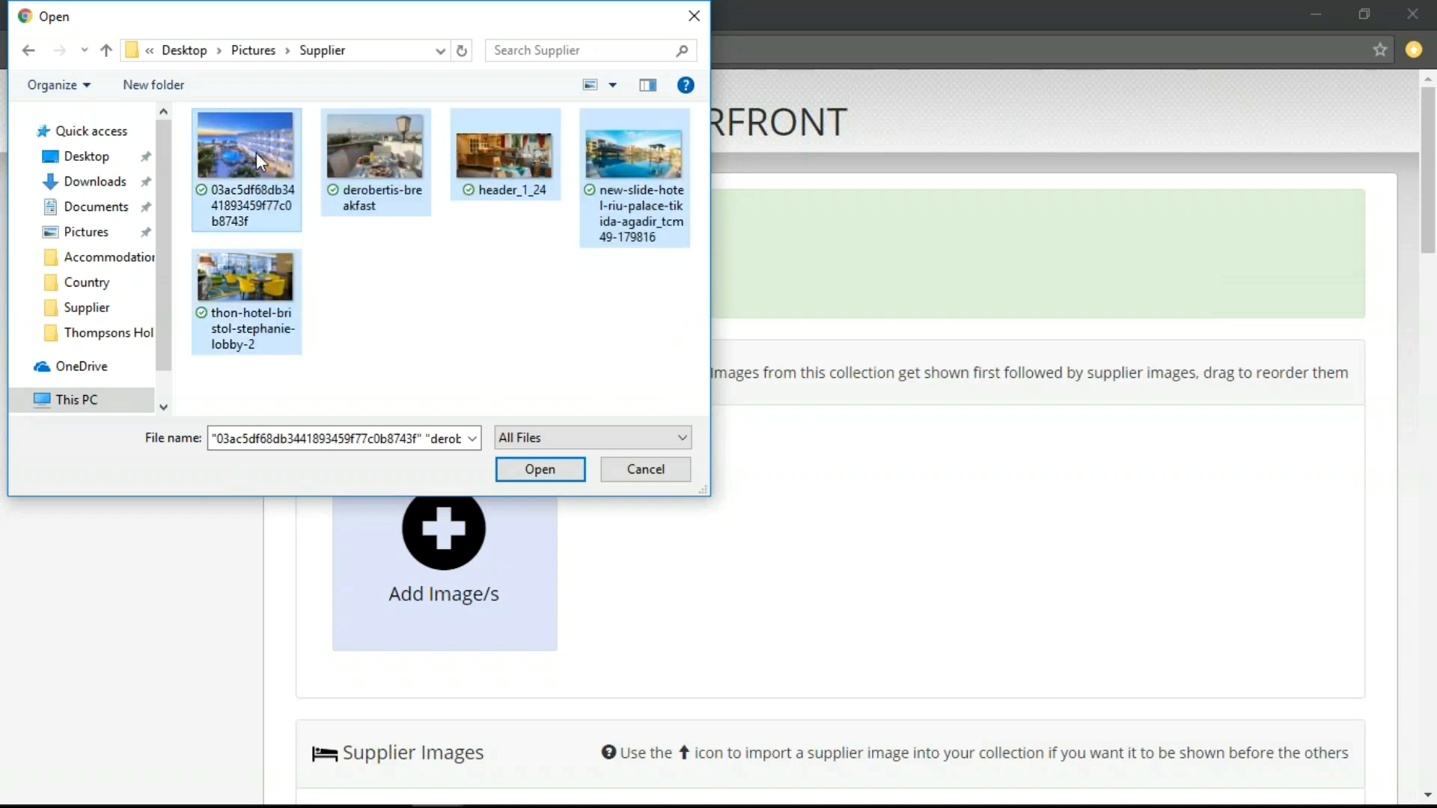
pyautogui.click(539, 470)
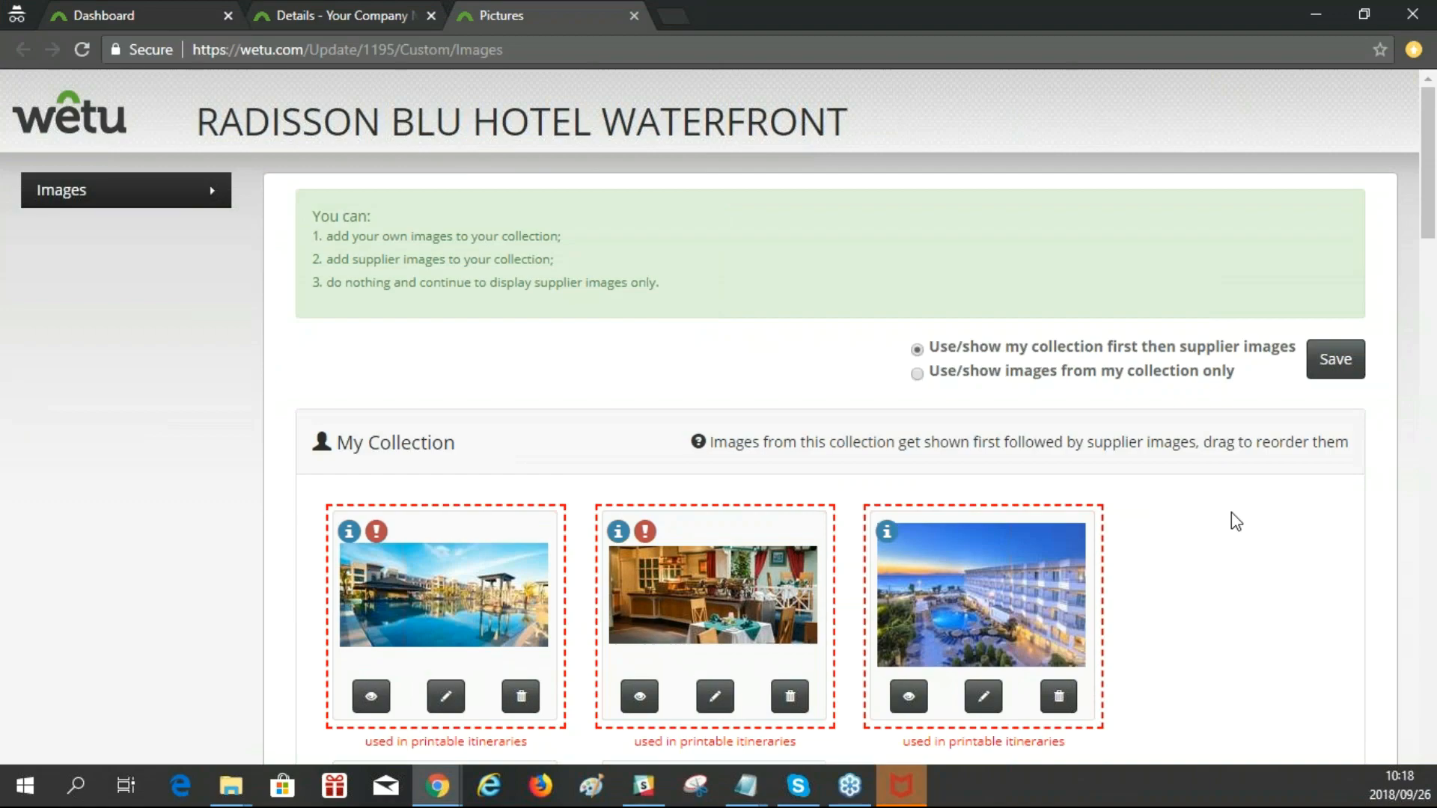
# Reorder My Collection so the sunset hotel exterior comes first, followed by the daytime pool image and the yellow-chair lobby.
pyautogui.scroll(-4, 1231, 516)
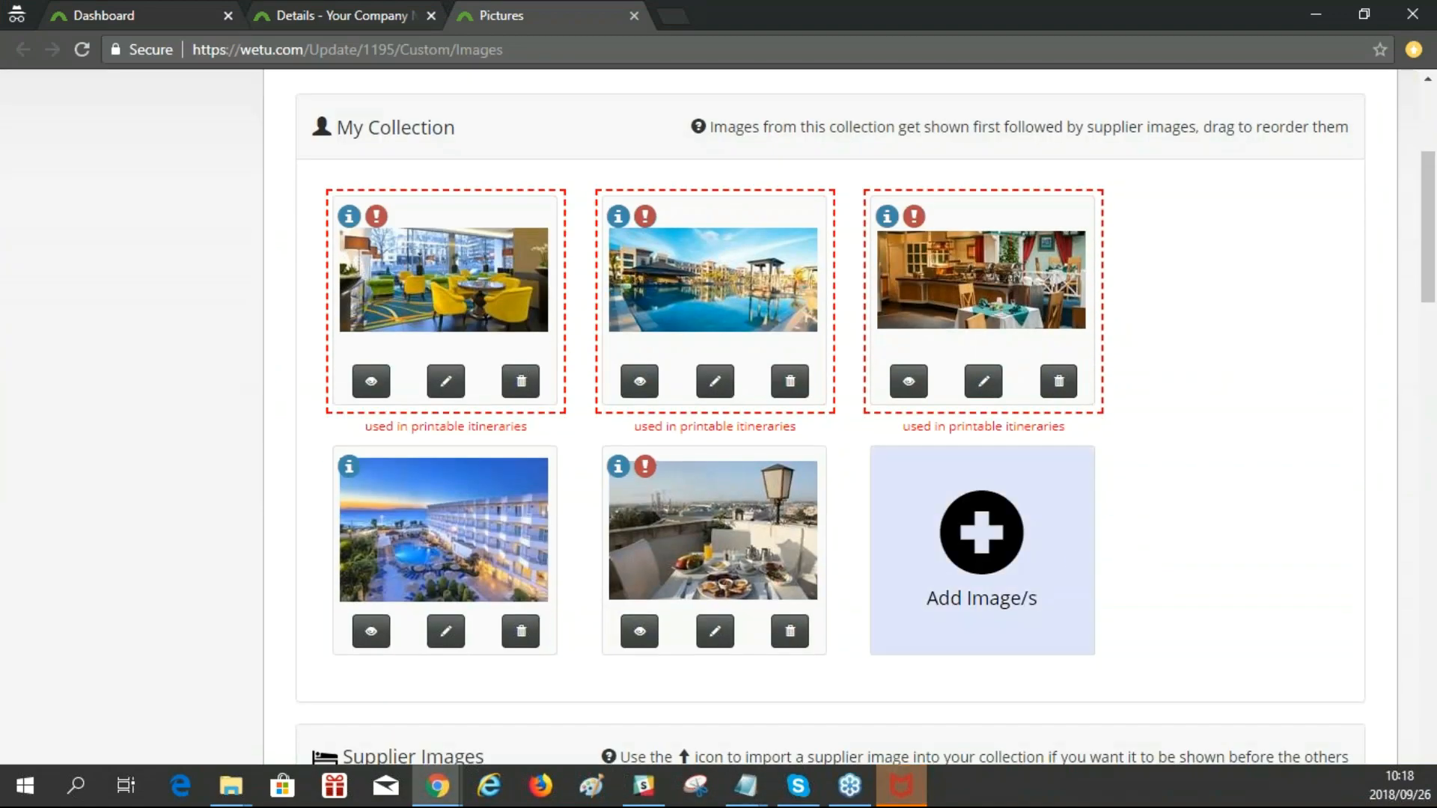
pyautogui.scroll(1, 1077, 564)
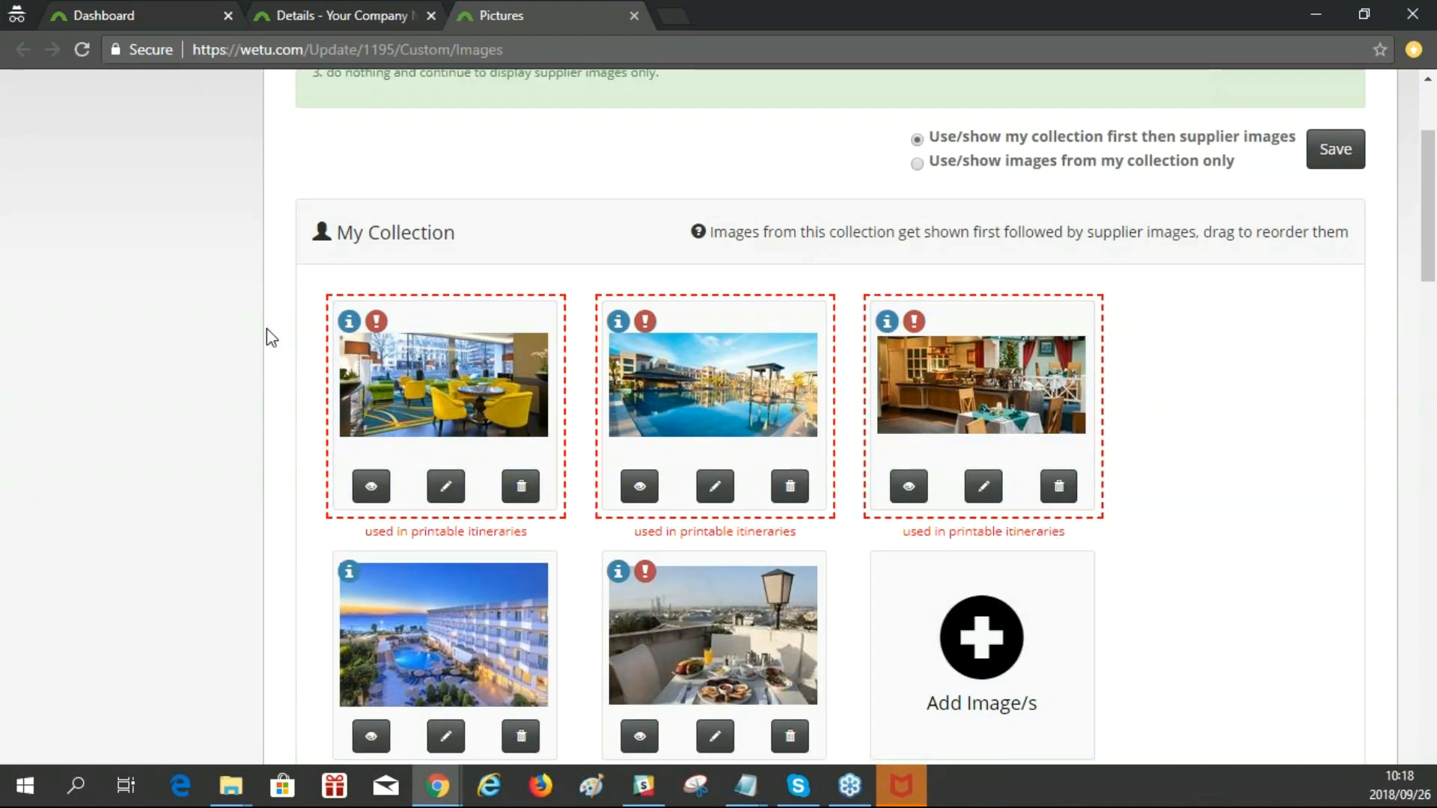
pyautogui.moveTo(374, 323)
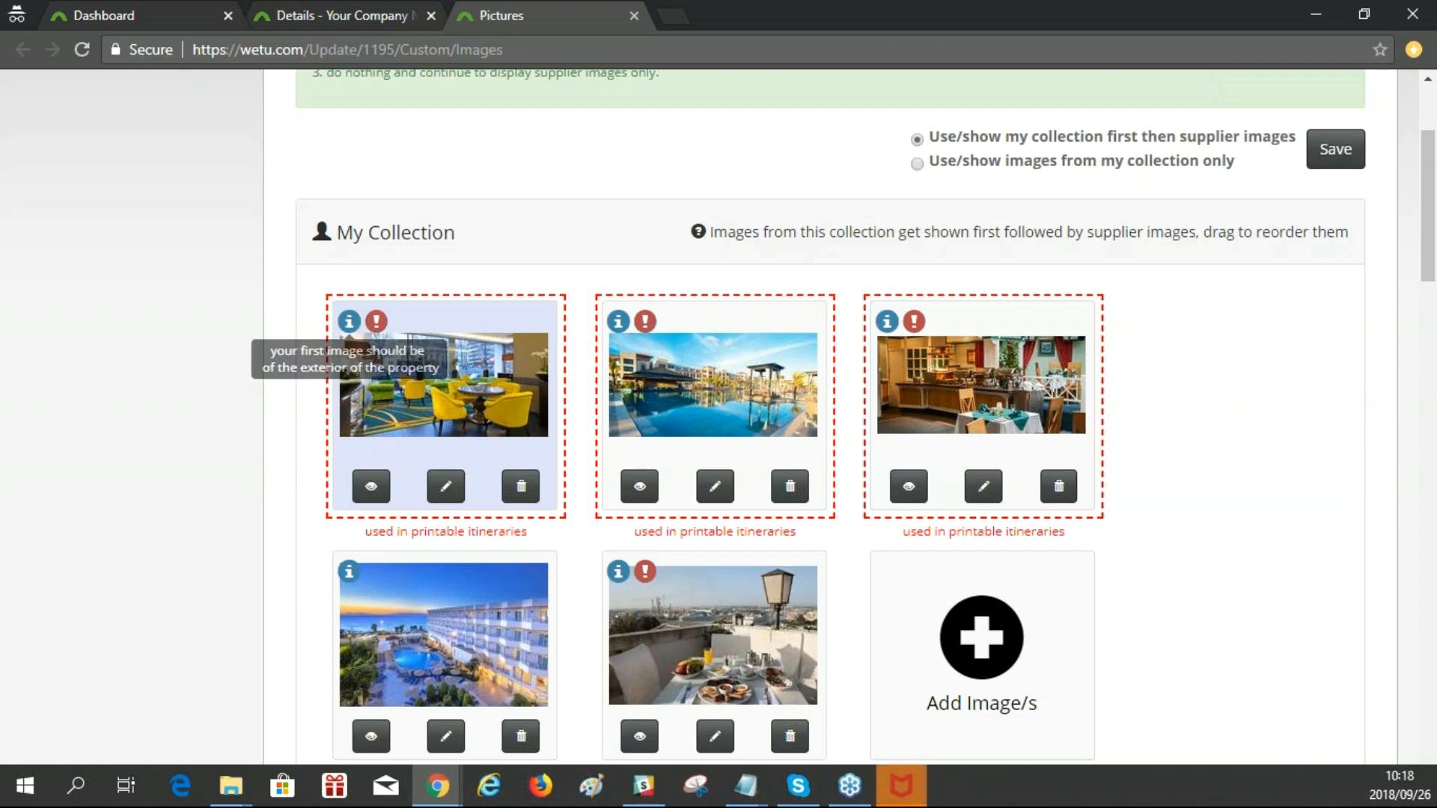
pyautogui.moveTo(460, 653); pyautogui.dragTo(456, 370)
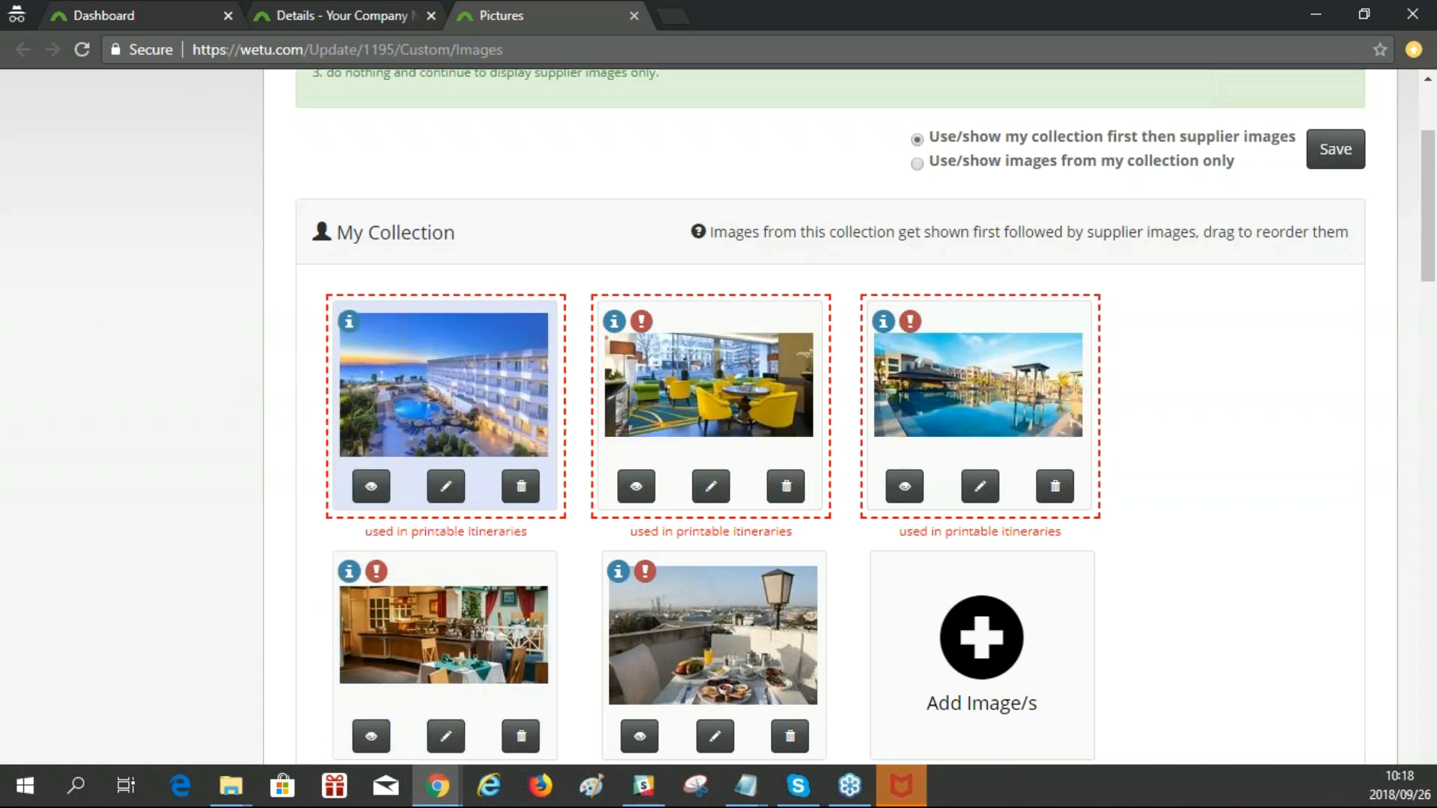
pyautogui.moveTo(642, 325)
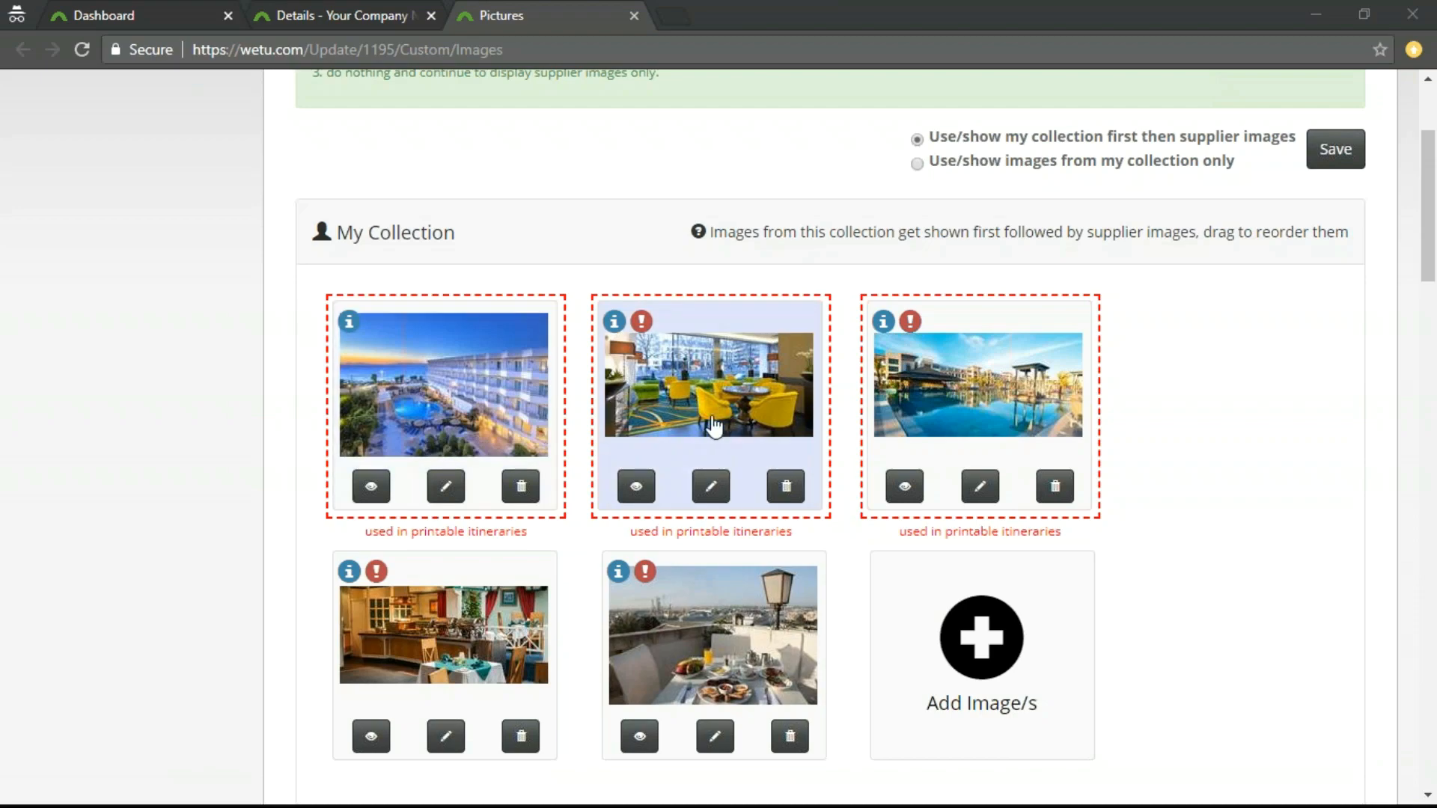
pyautogui.moveTo(982, 415); pyautogui.dragTo(486, 420)
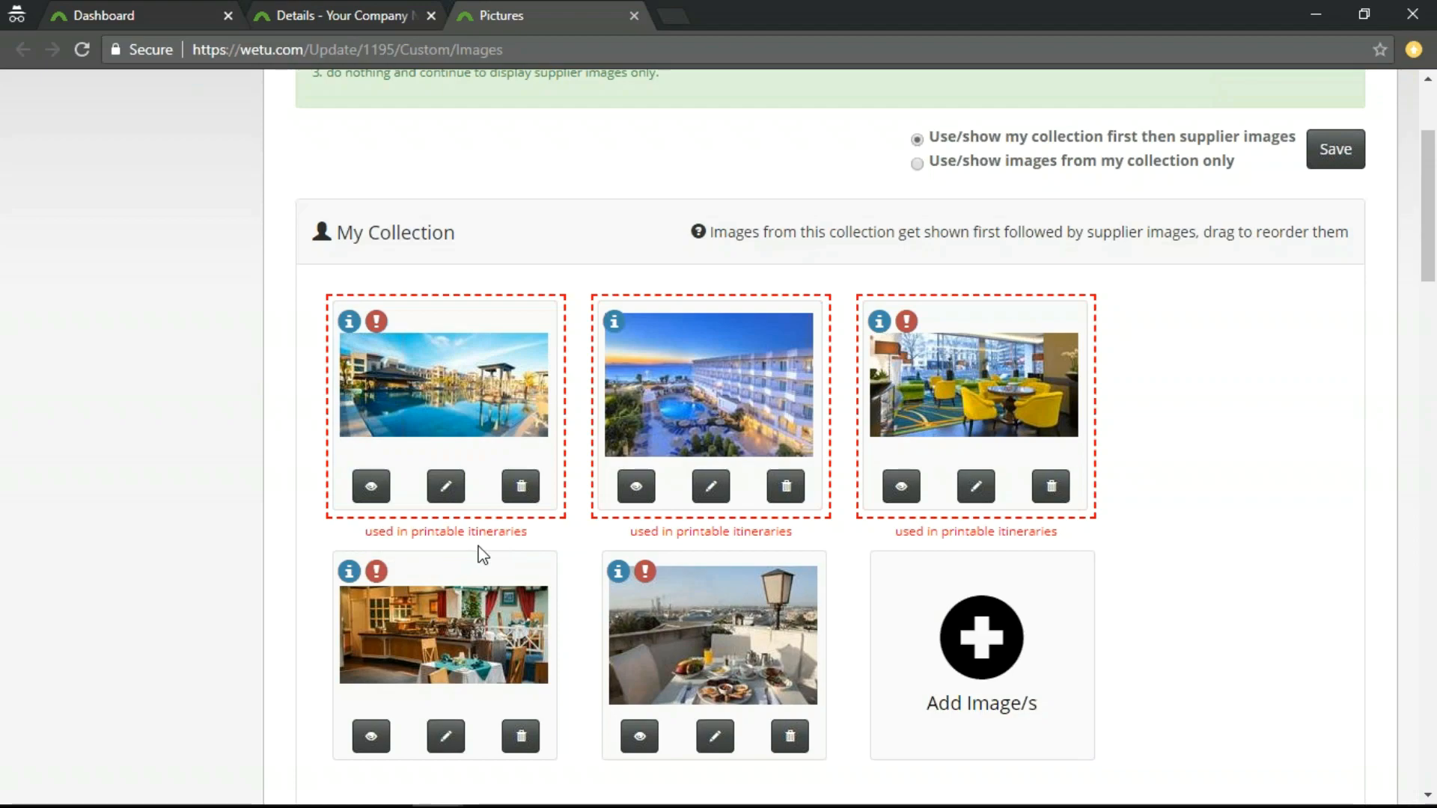
pyautogui.moveTo(724, 413); pyautogui.dragTo(490, 438)
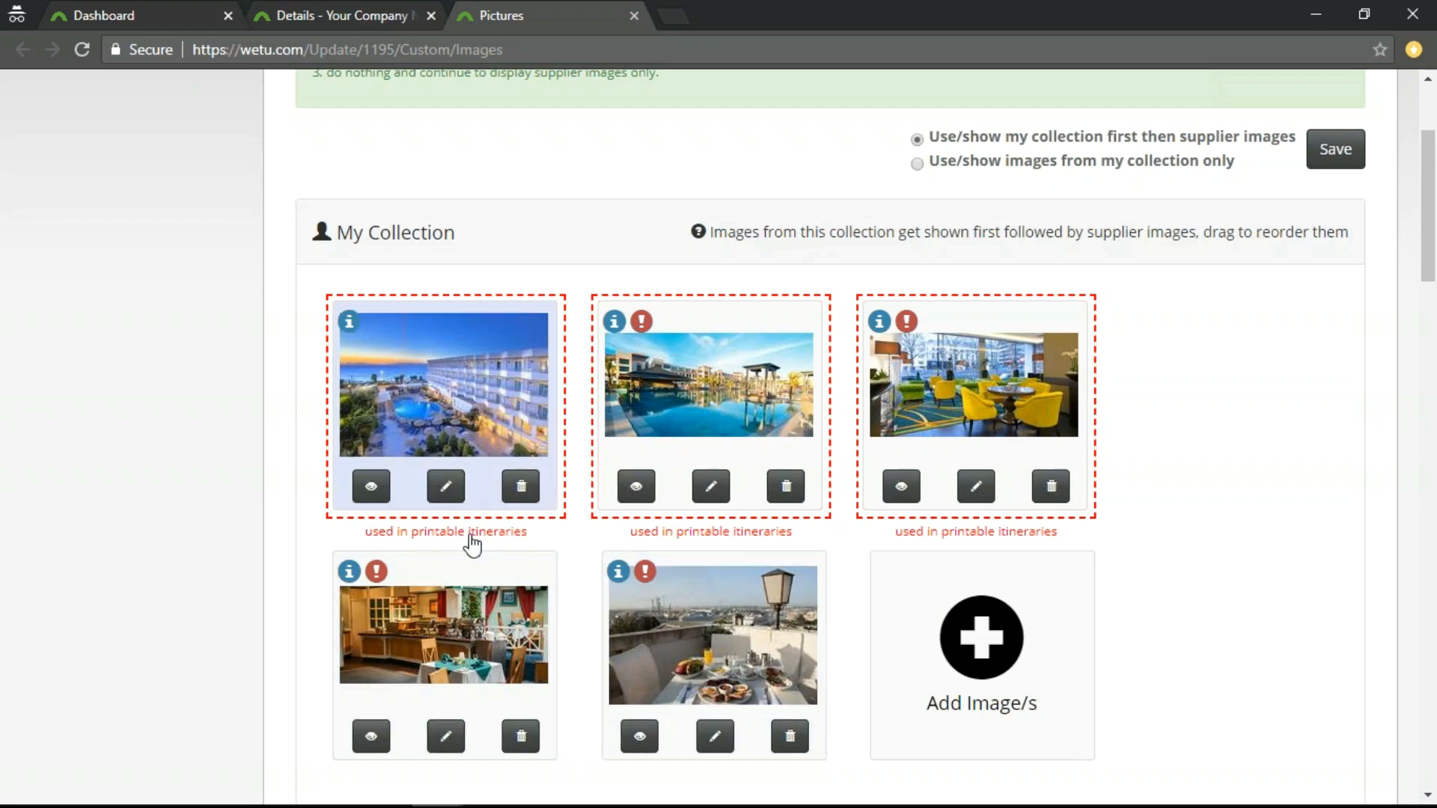
# Preview the first collection image at full size and view its title, description and copyright fields without saving.
pyautogui.click(371, 487)
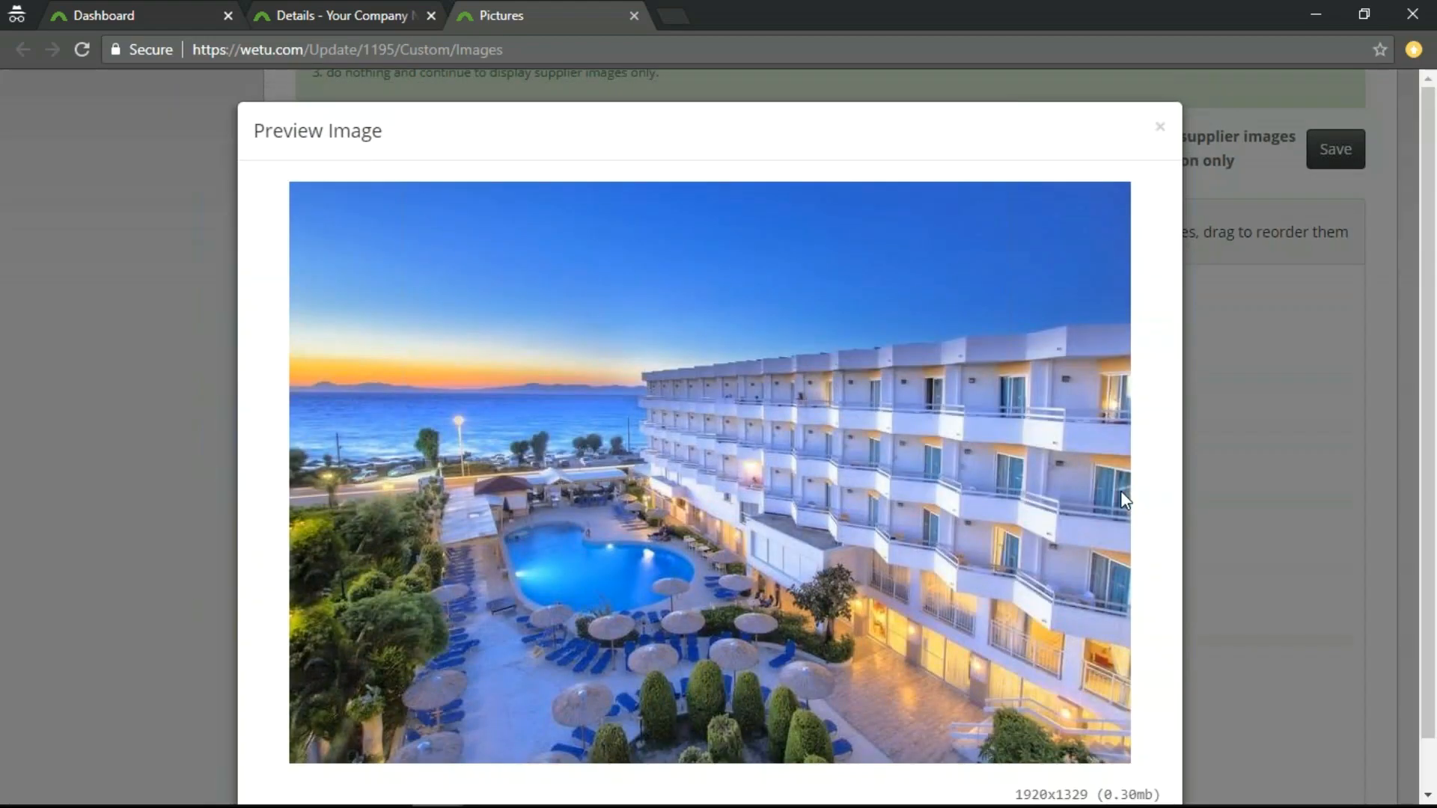
pyautogui.scroll(-1, 1102, 500)
pyautogui.scroll(1, 1086, 528)
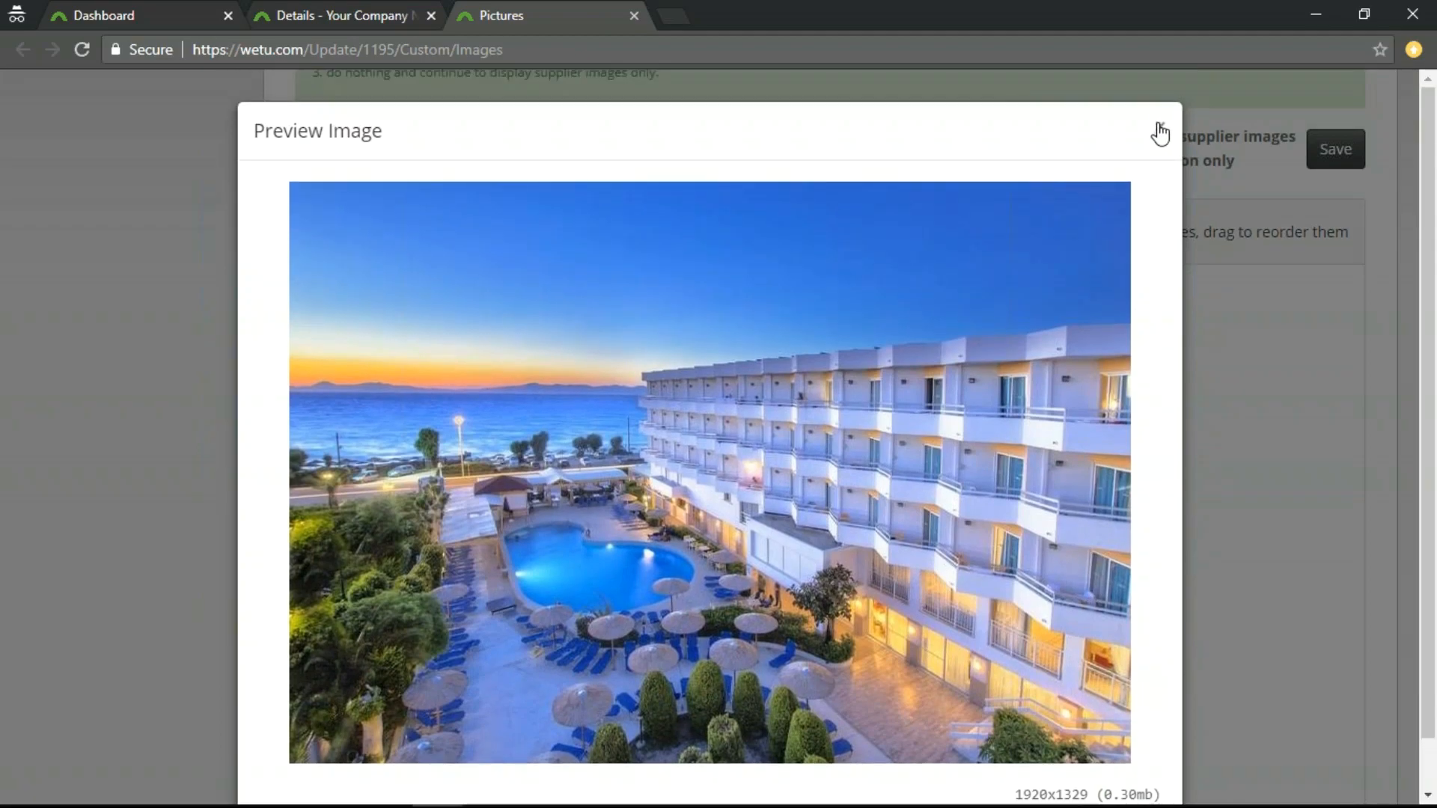
pyautogui.click(1160, 133)
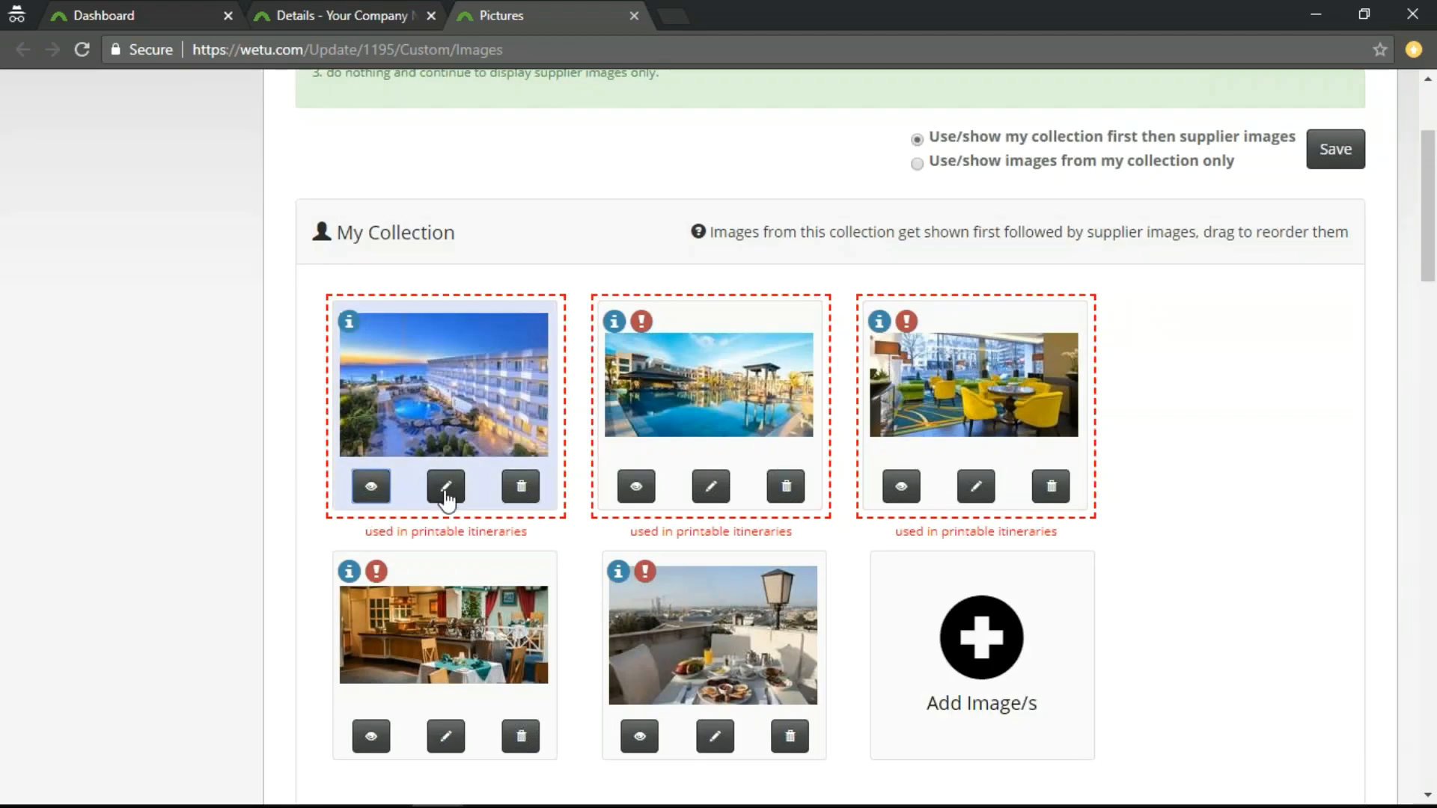
pyautogui.click(446, 488)
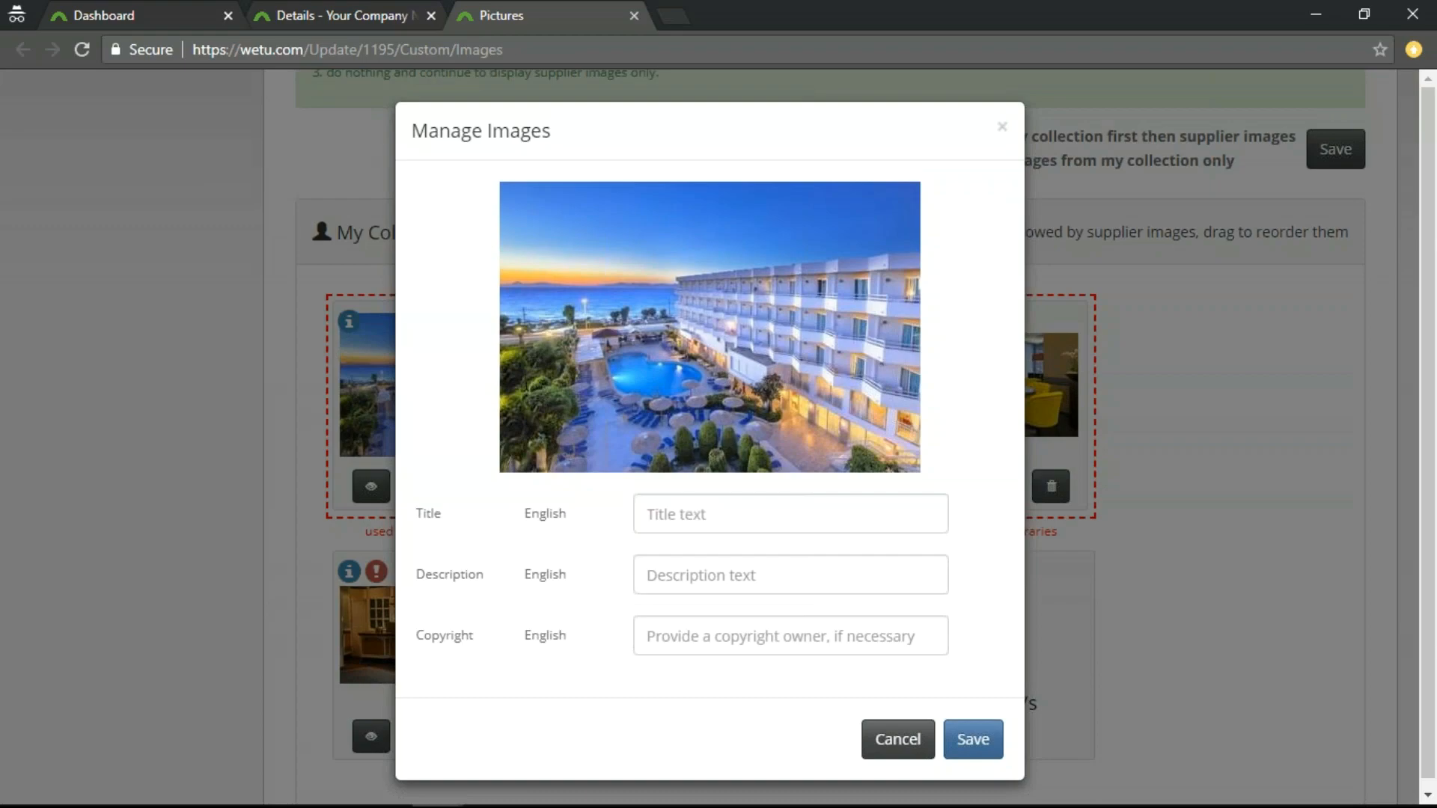
pyautogui.click(720, 509)
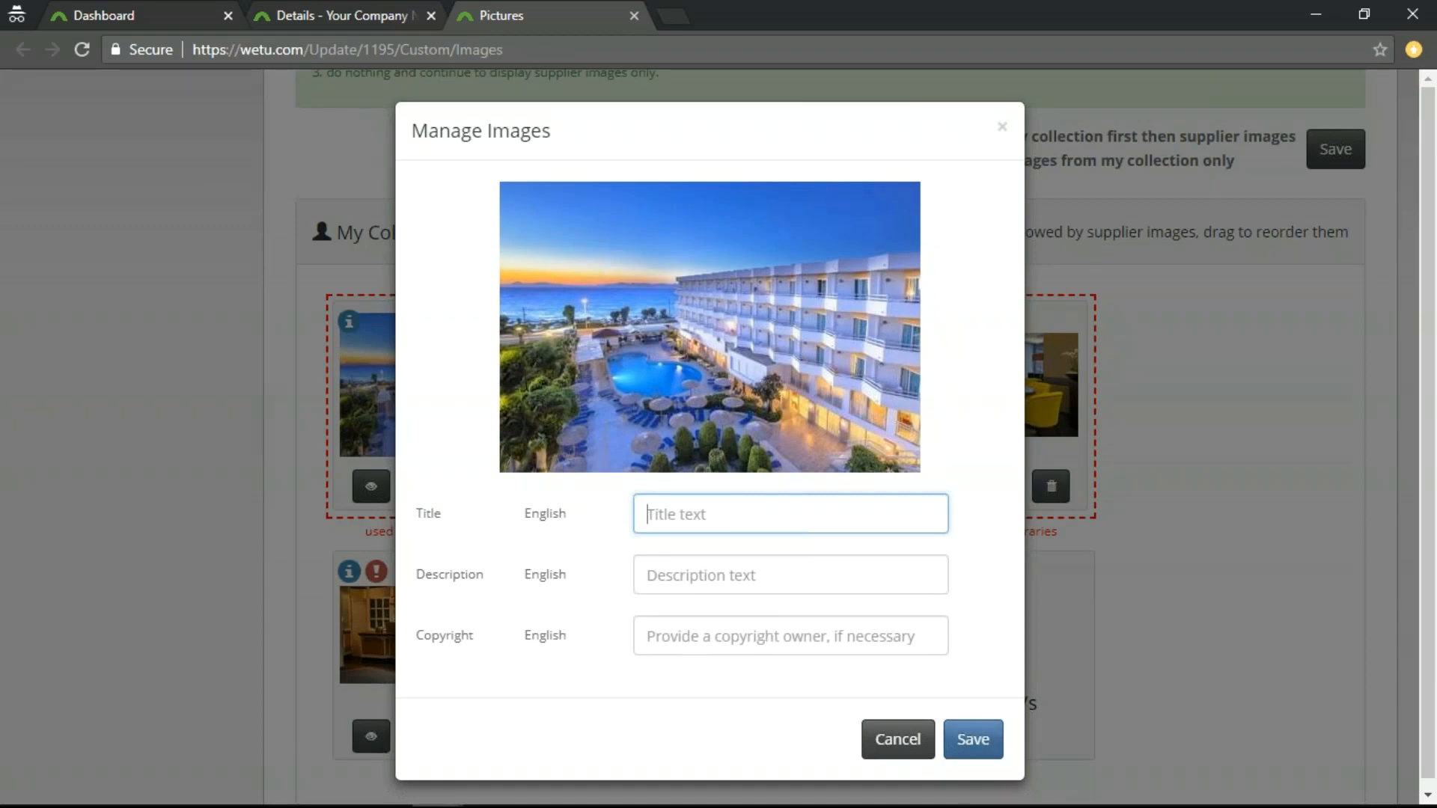
pyautogui.click(898, 739)
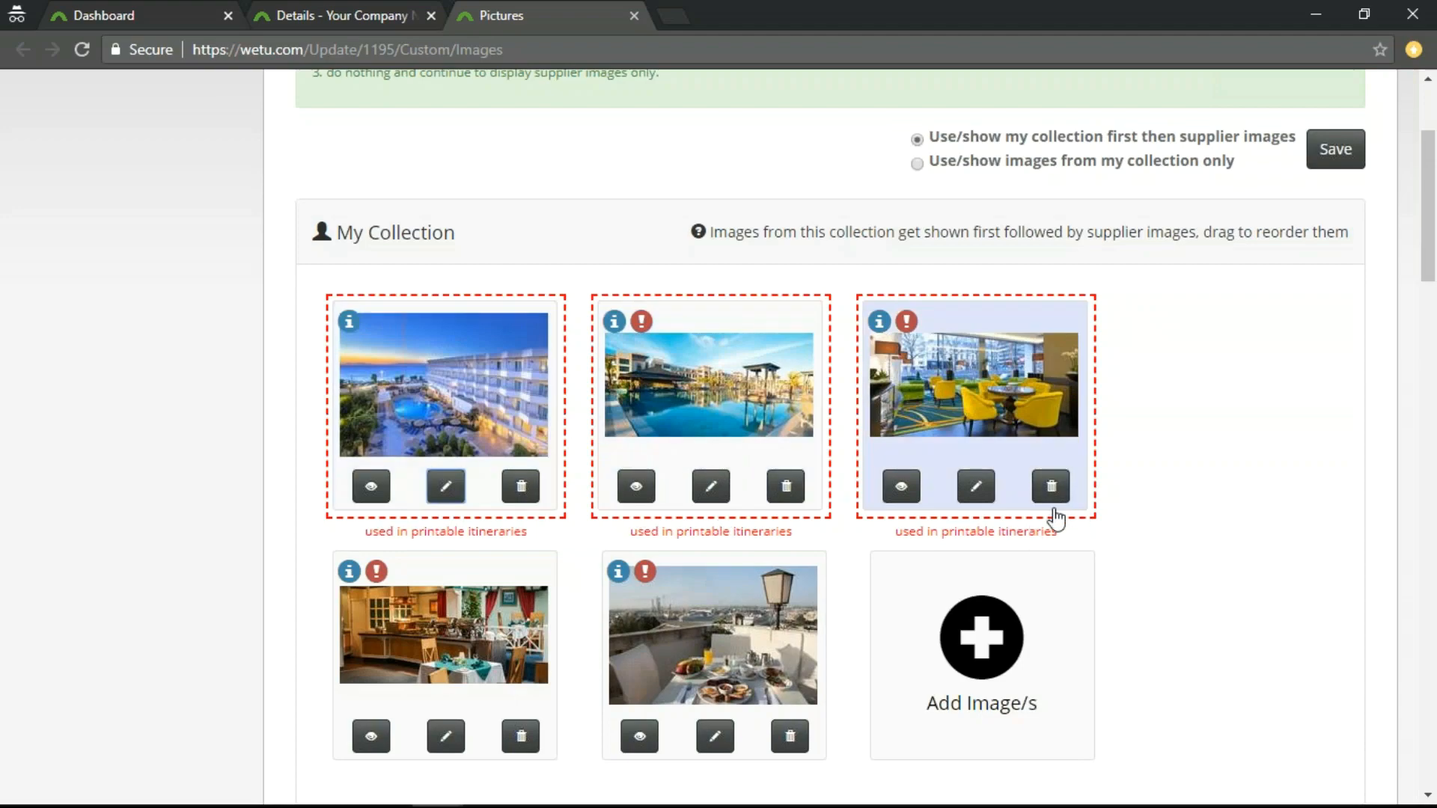
# Delete the yellow-chair lobby image from My Collection and import the aerial coastline image from Supplier Images.
pyautogui.click(1050, 487)
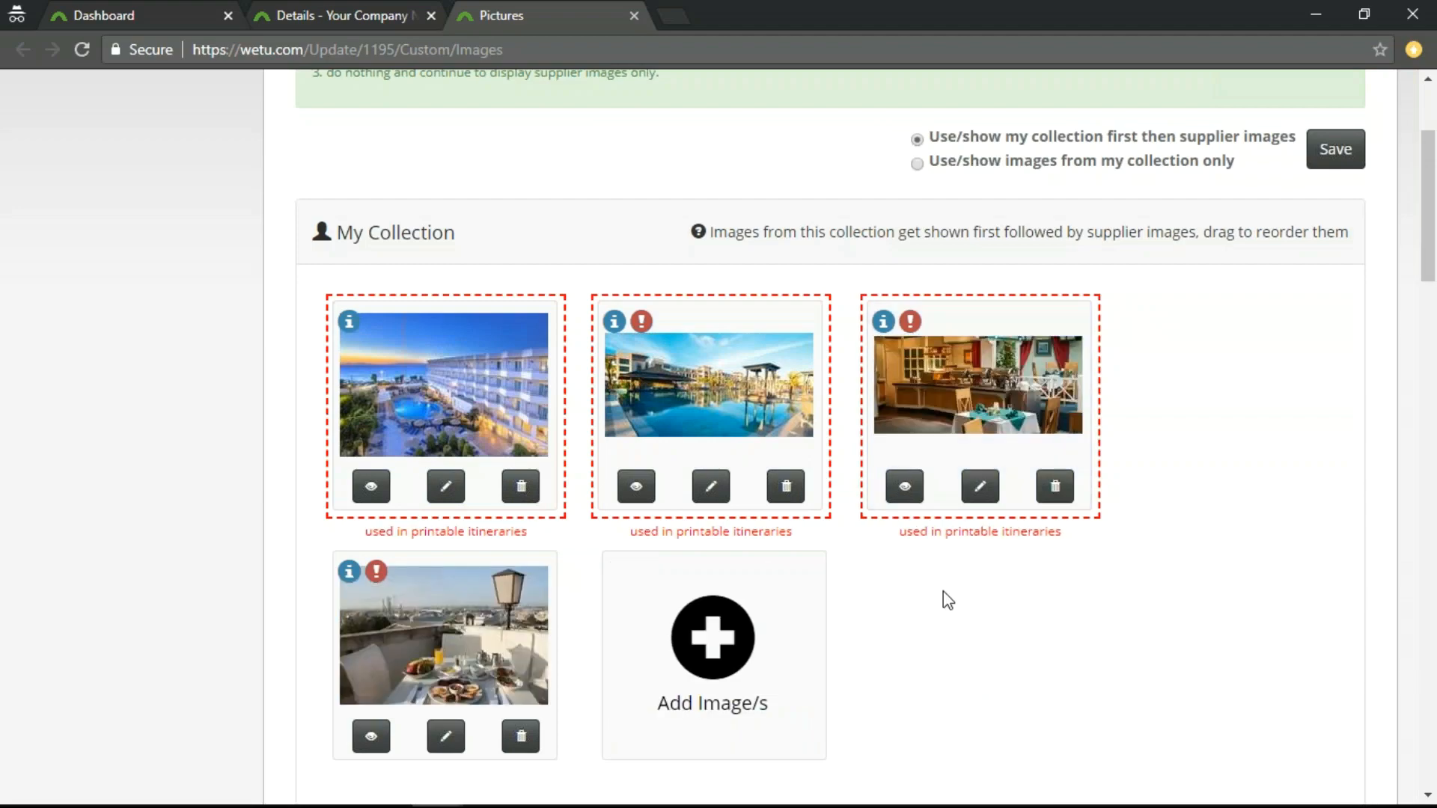
pyautogui.scroll(-1, 788, 557)
pyautogui.scroll(-3, 788, 558)
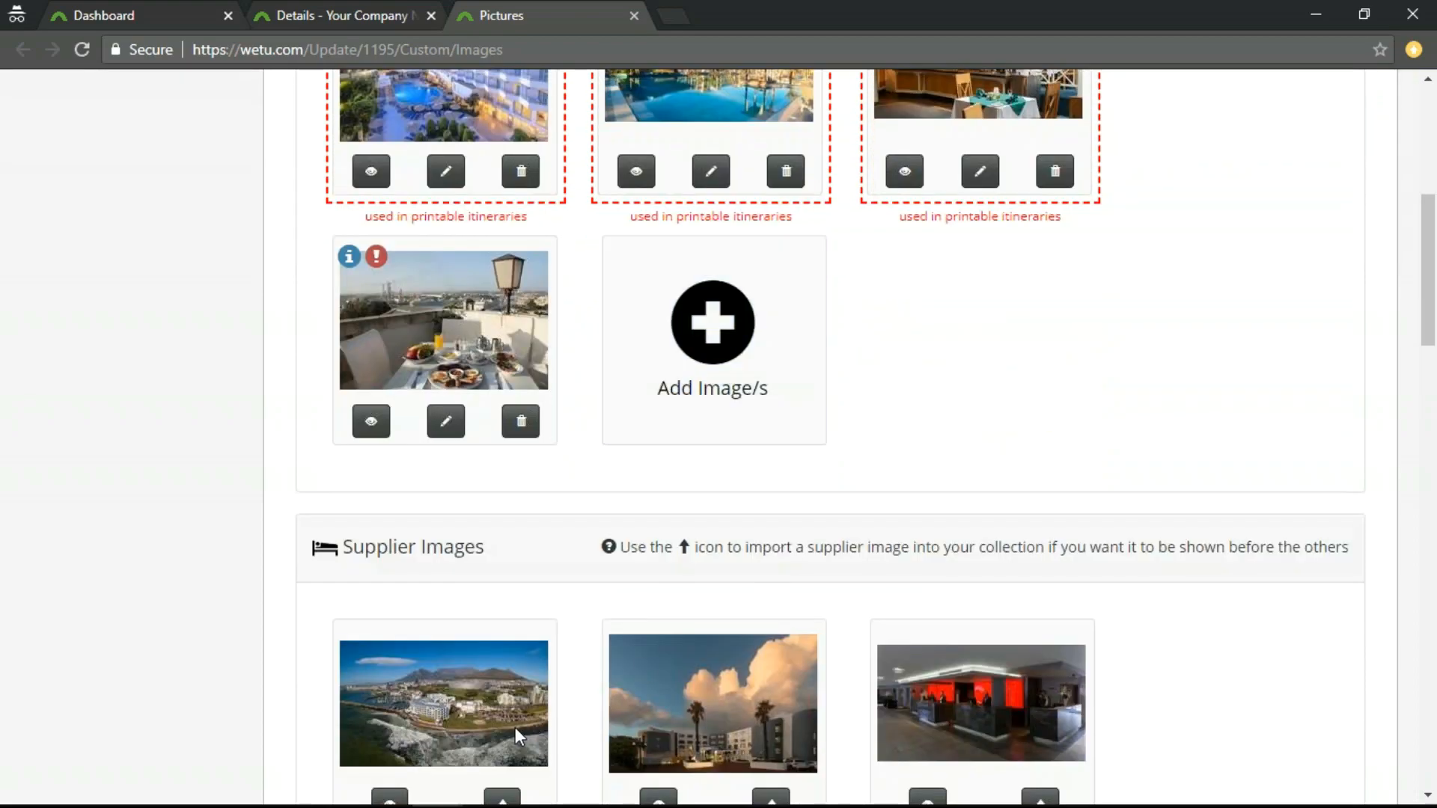
pyautogui.scroll(-1, 515, 727)
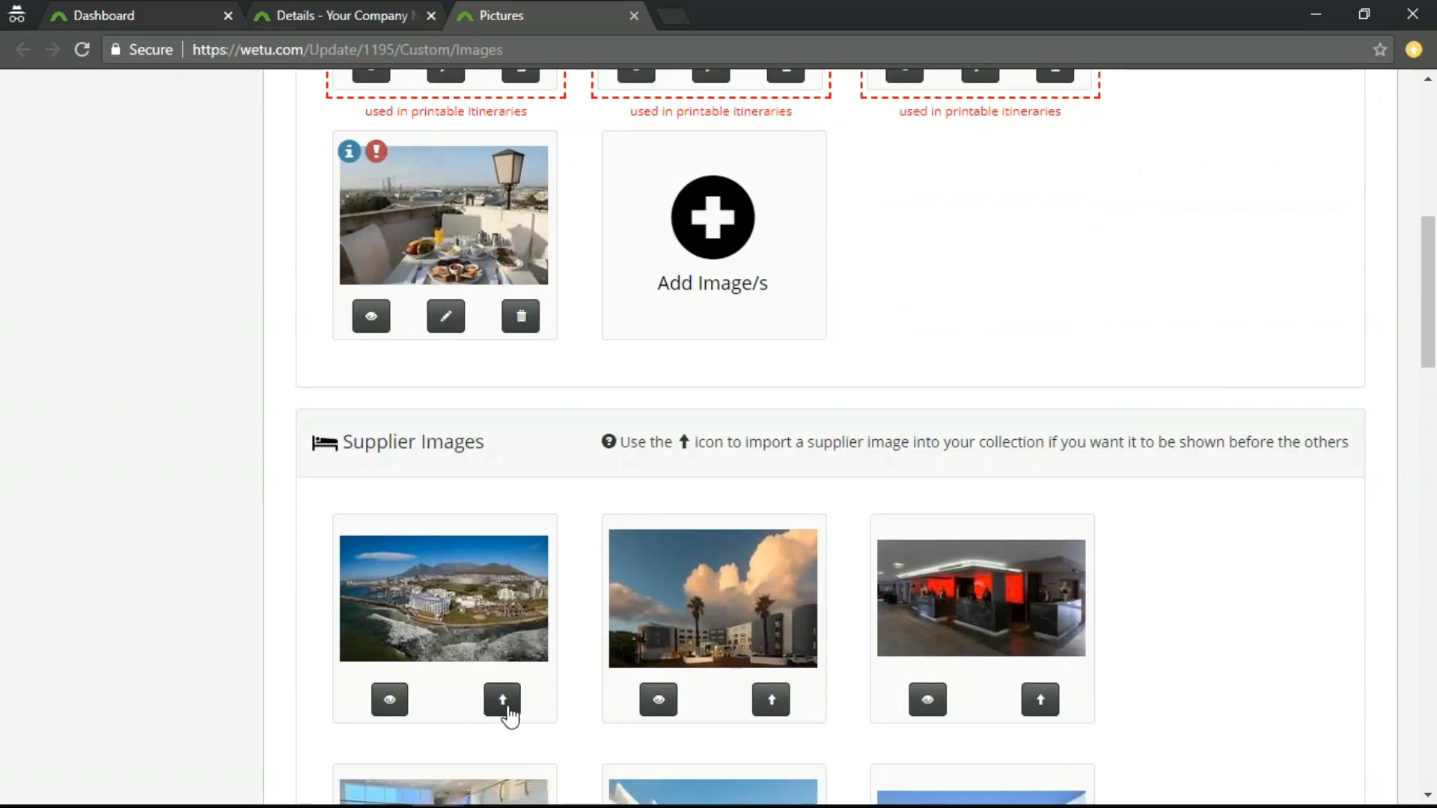
pyautogui.click(502, 701)
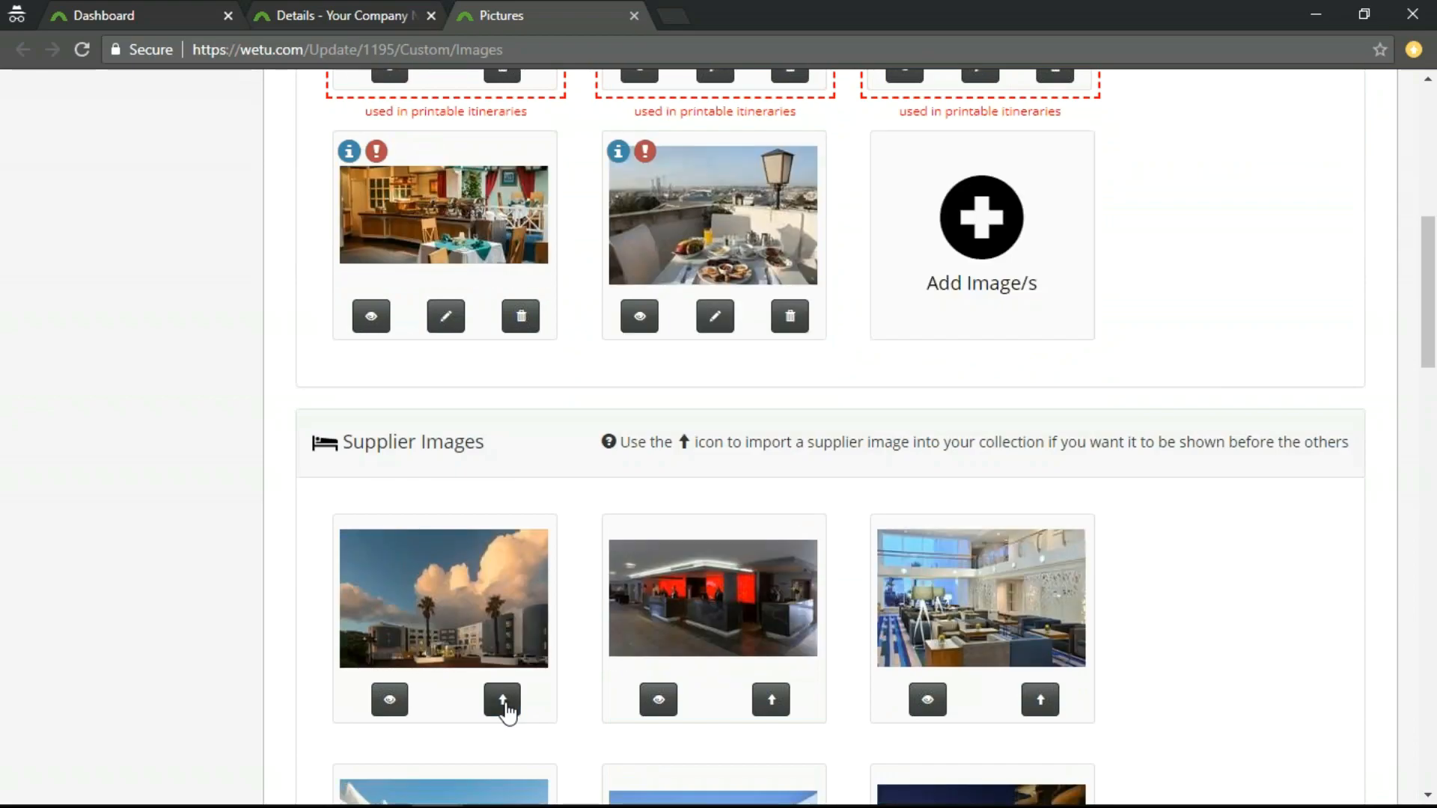
# Import the supplier's lounge interior and palm-tree exterior images into My Collection.
pyautogui.scroll(2, 995, 546)
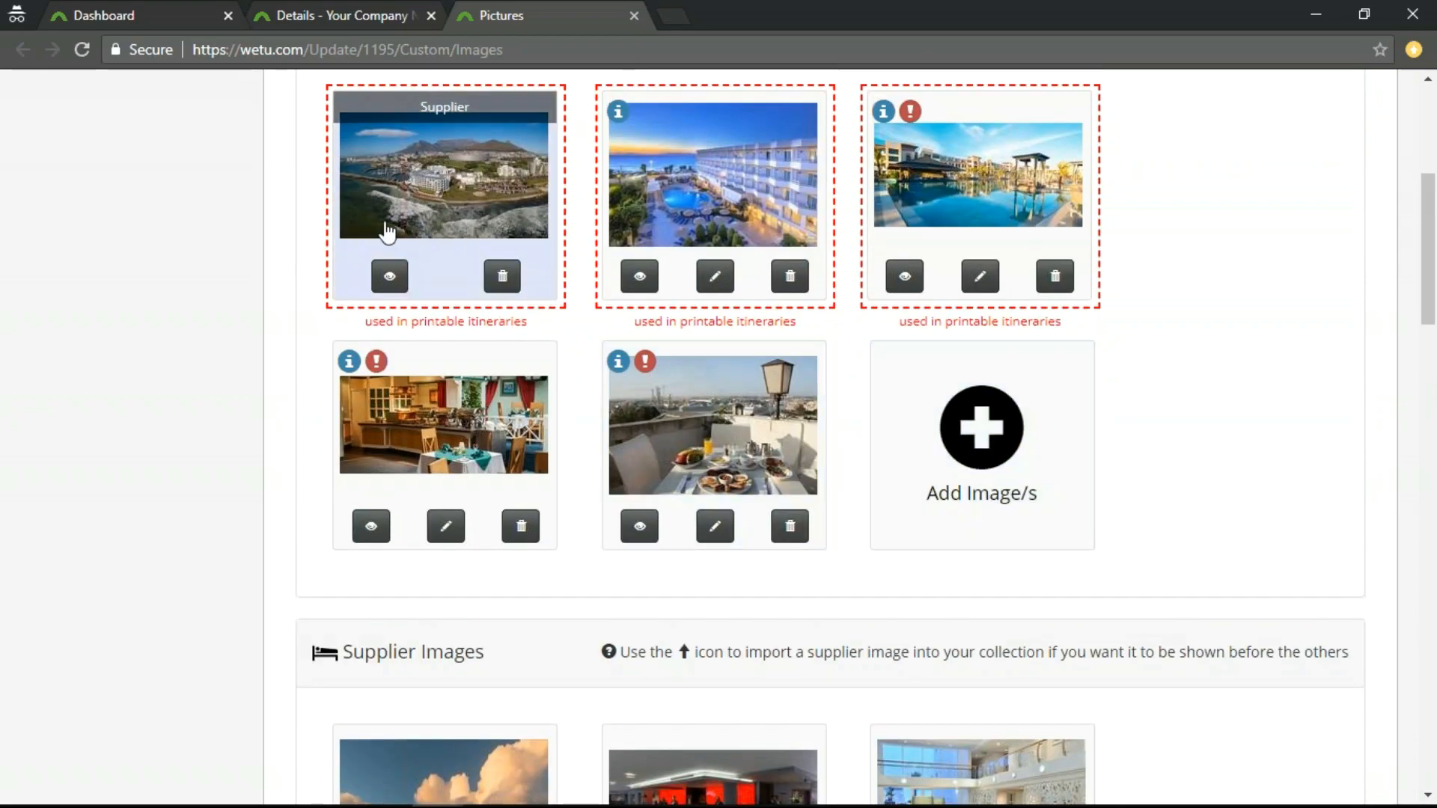
pyautogui.scroll(-3, 818, 643)
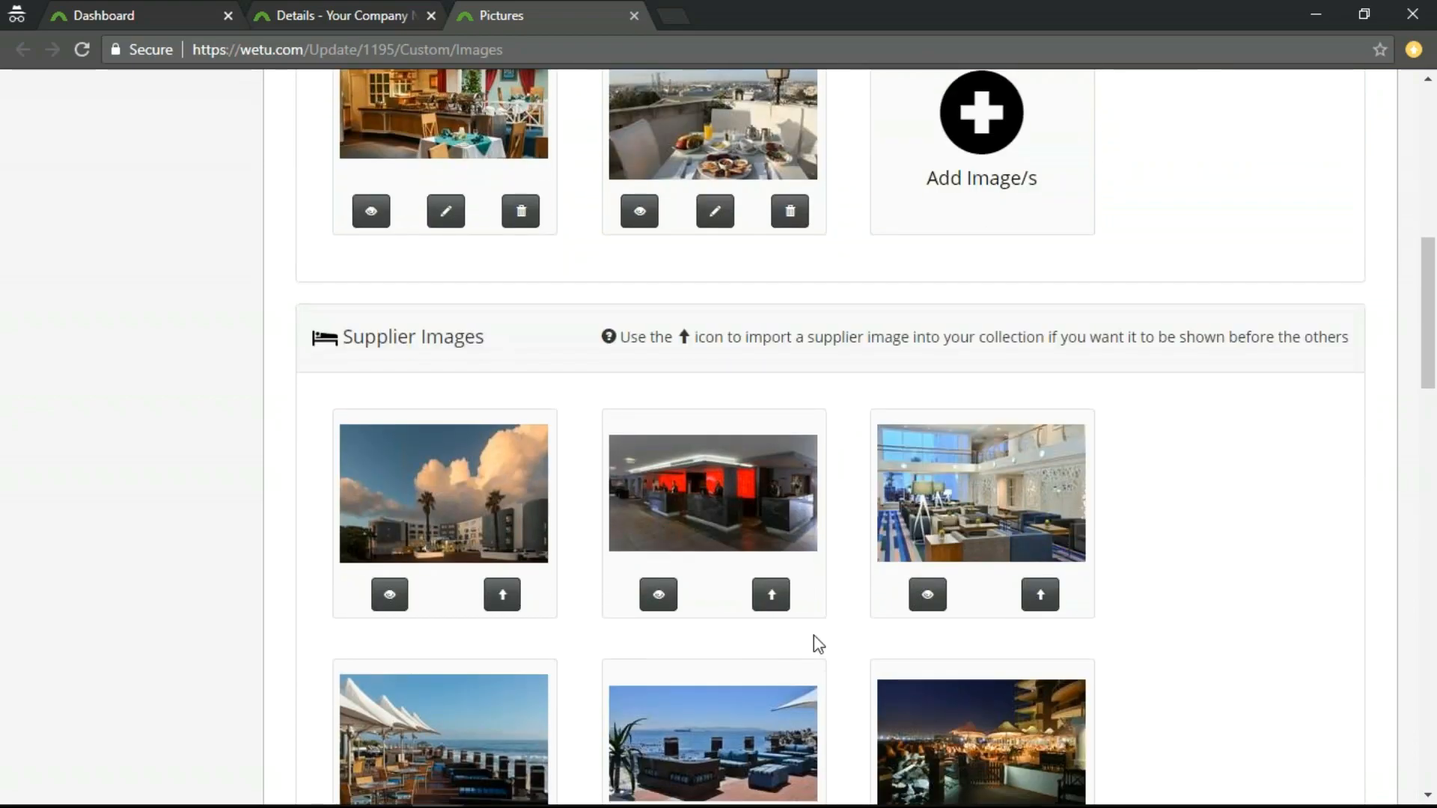
pyautogui.click(1039, 595)
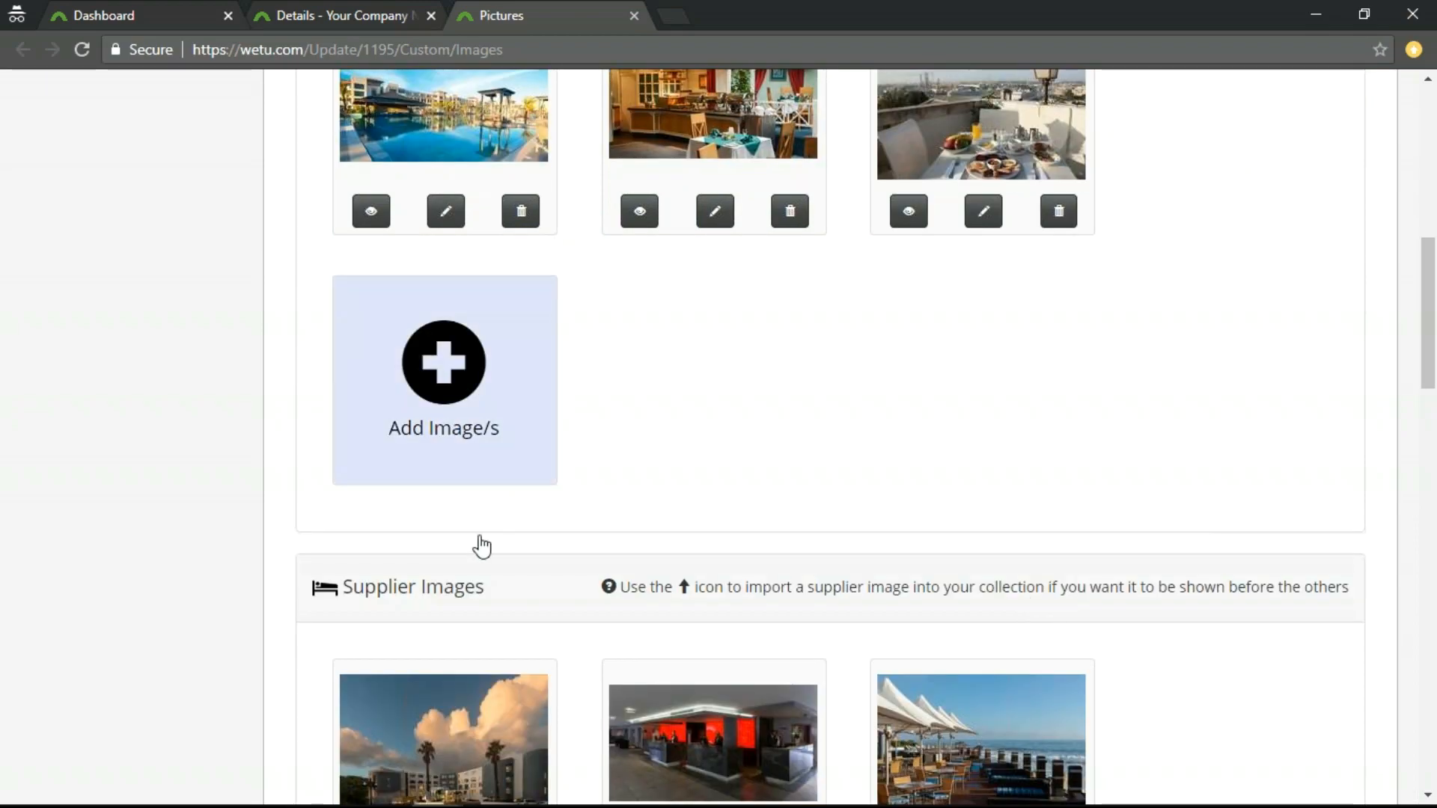
pyautogui.scroll(-4, 494, 505)
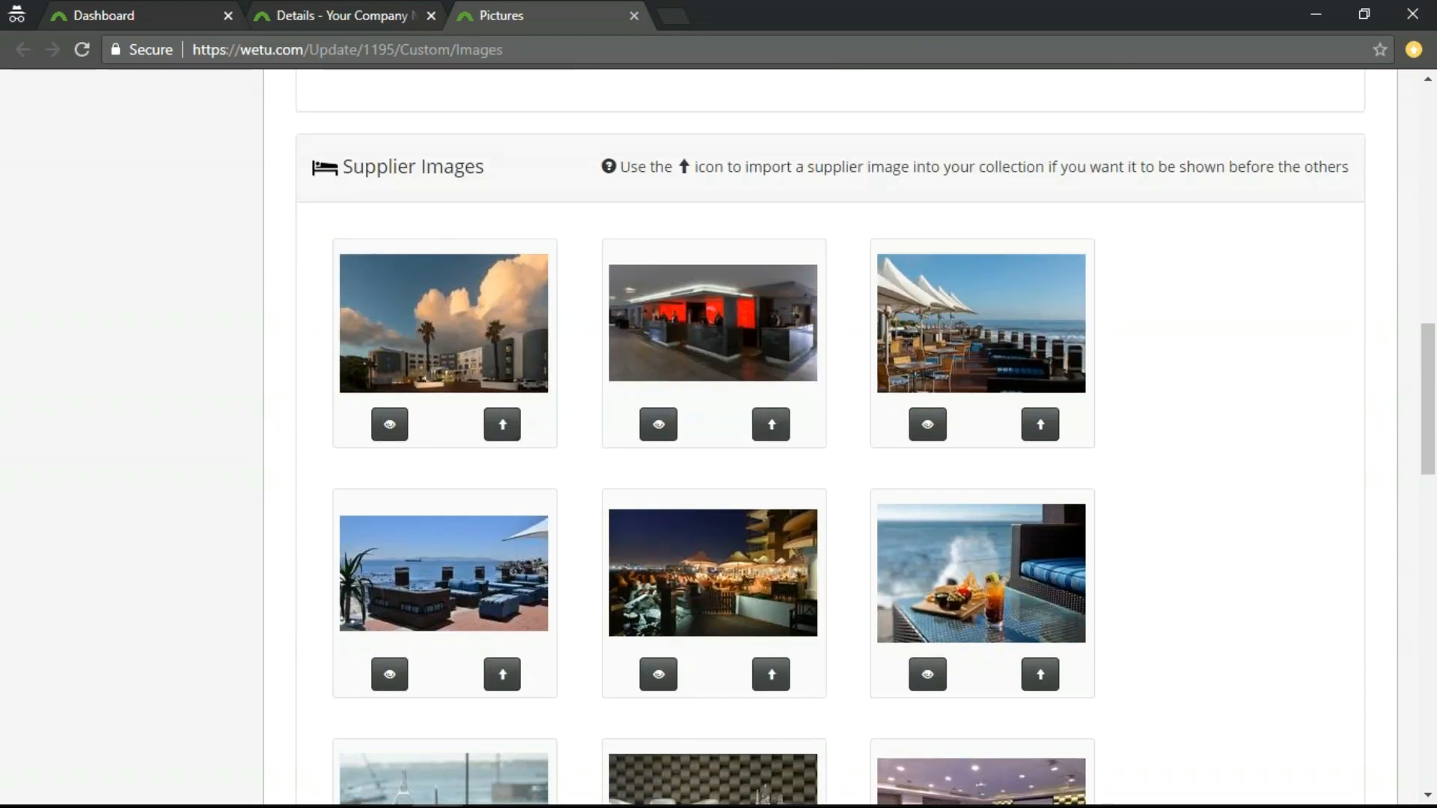
pyautogui.click(502, 428)
pyautogui.scroll(6, 1177, 709)
pyautogui.scroll(8, 1172, 695)
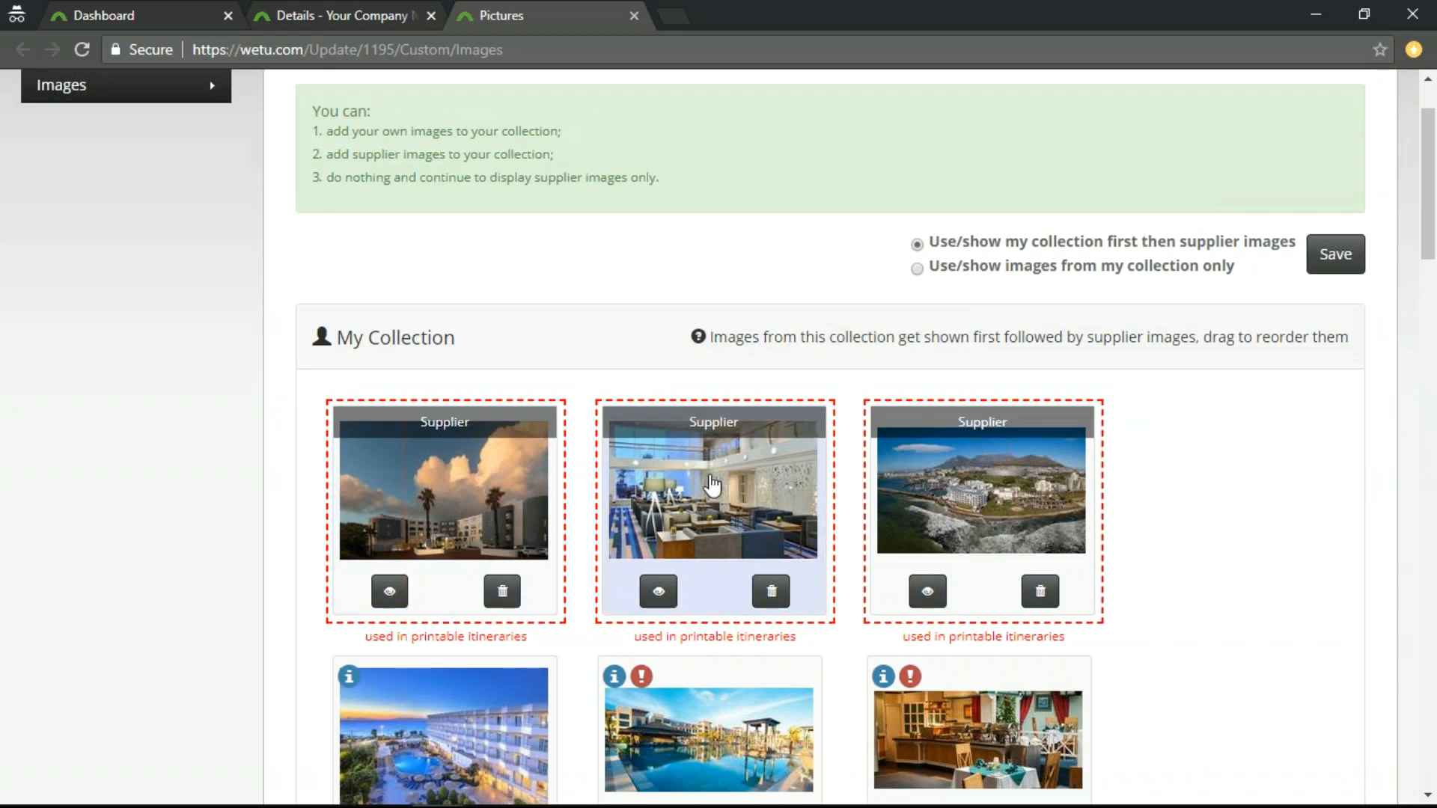
# Choose to use/show images from my collection only, and look through the My Collection and Supplier Images sections.
pyautogui.scroll(-10, 978, 583)
pyautogui.scroll(-7, 992, 741)
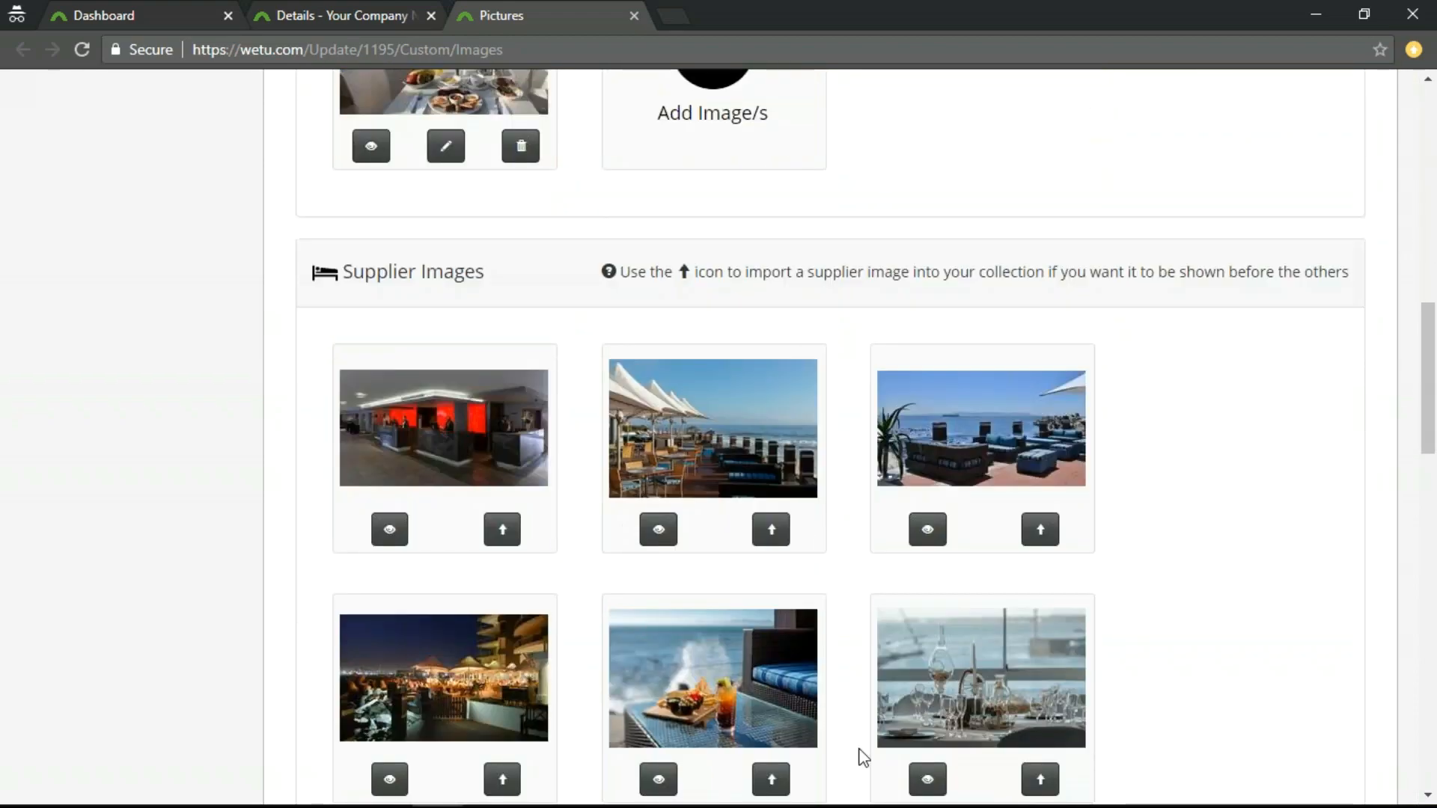
pyautogui.scroll(20, 1155, 711)
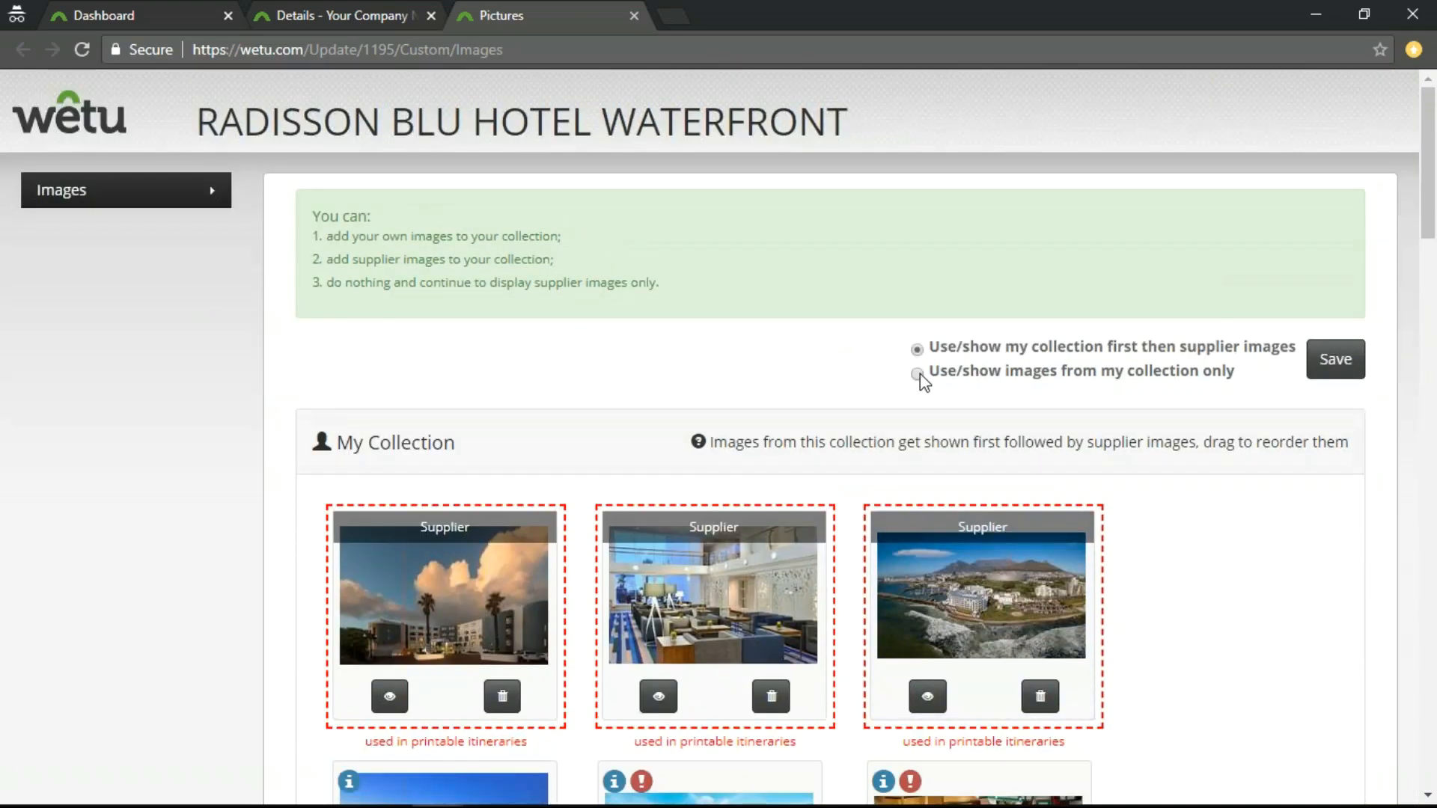
pyautogui.scroll(-20, 894, 434)
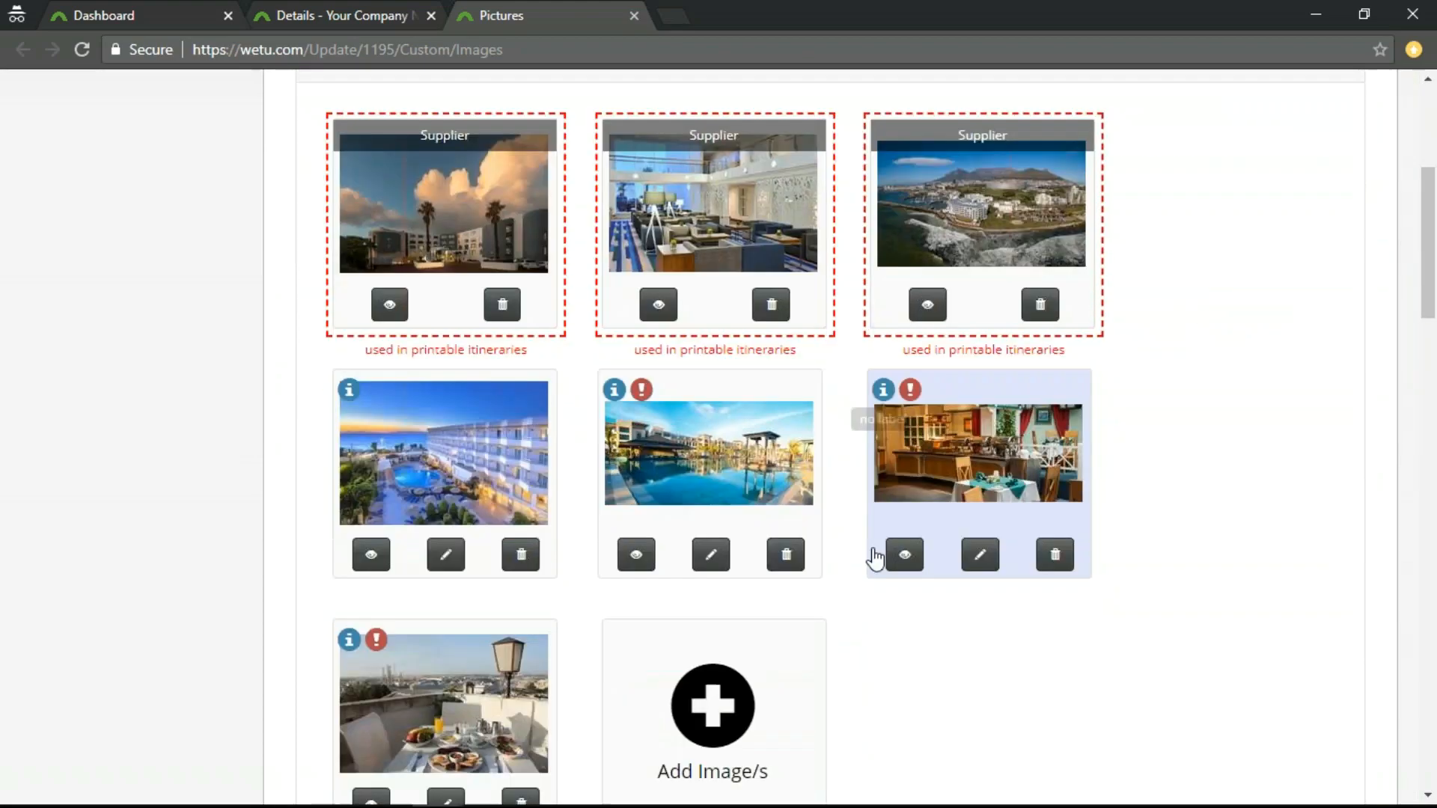
pyautogui.scroll(-15, 907, 670)
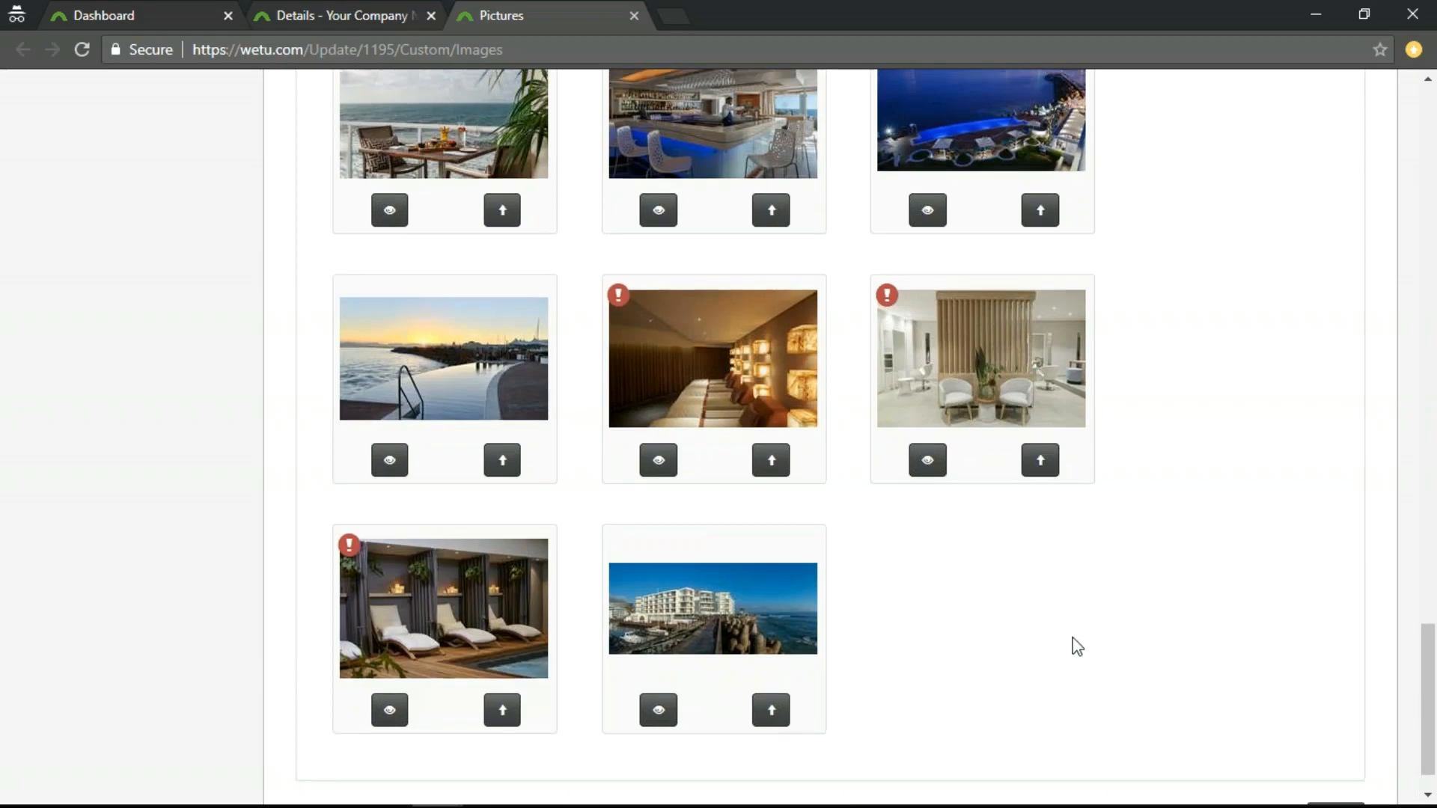
pyautogui.scroll(20, 1075, 644)
pyautogui.scroll(2, 671, 395)
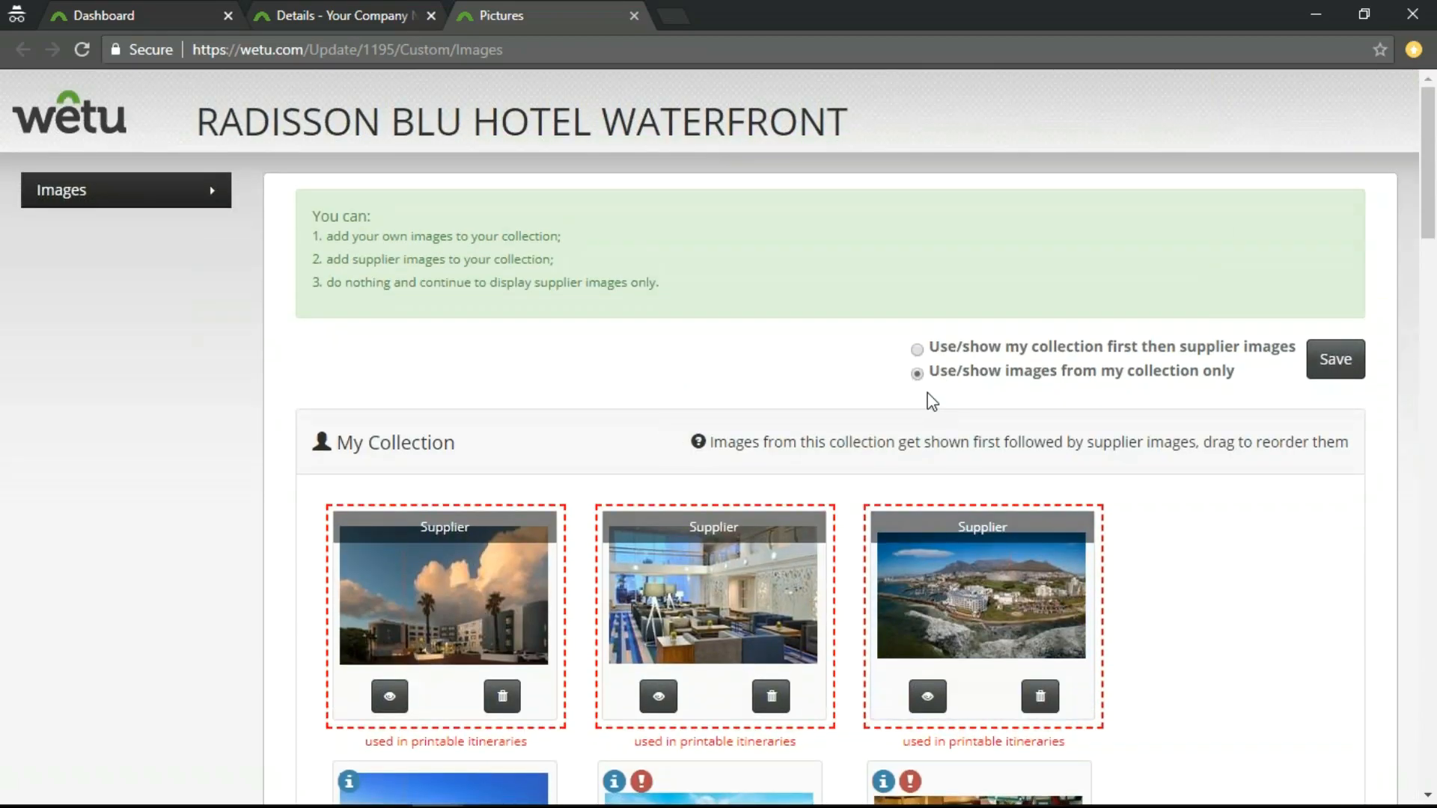
pyautogui.scroll(-5, 928, 449)
pyautogui.scroll(-5, 983, 610)
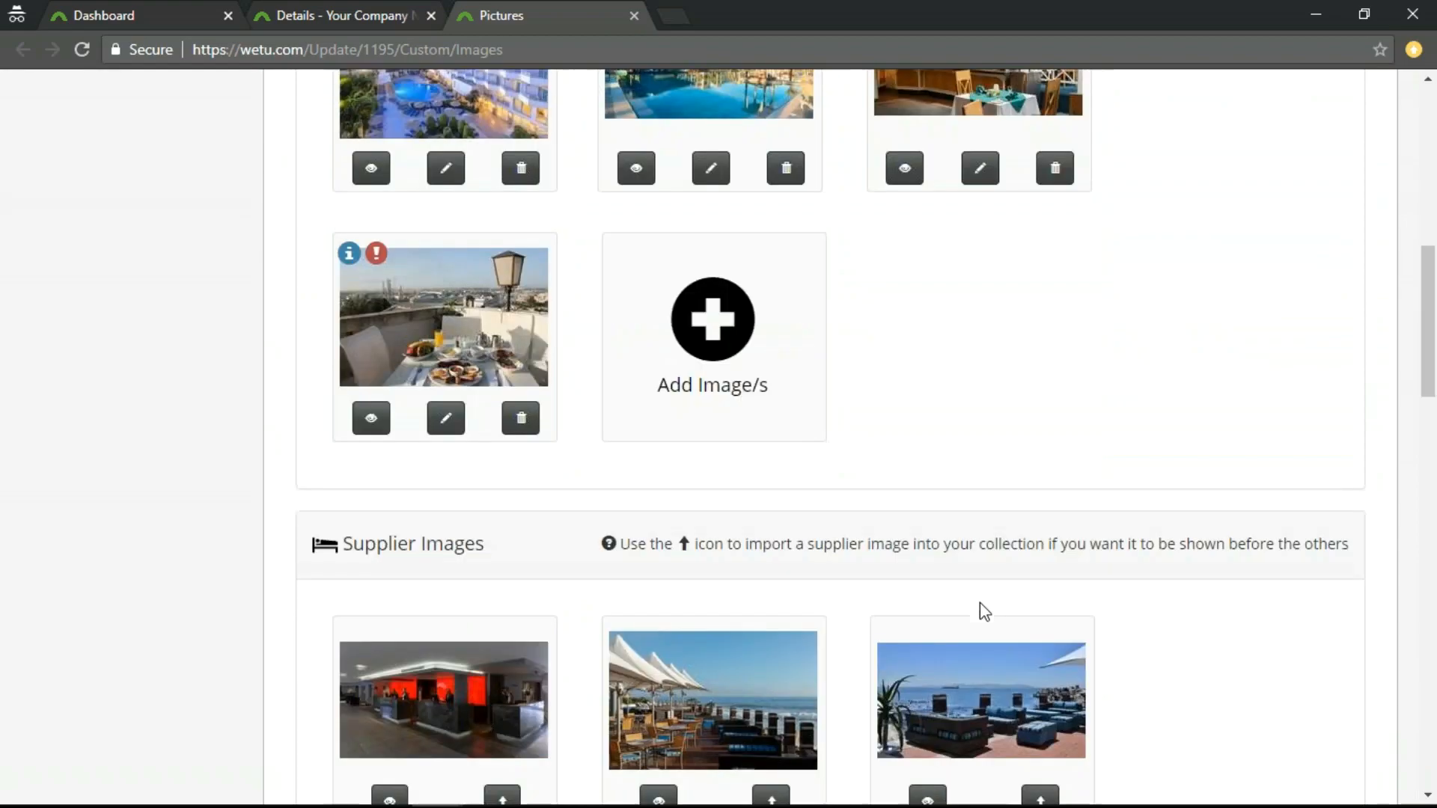
# Save the Radisson Blu Hotel Waterfront's custom image settings and close its images page.
pyautogui.scroll(-19, 980, 605)
pyautogui.scroll(10, 1069, 631)
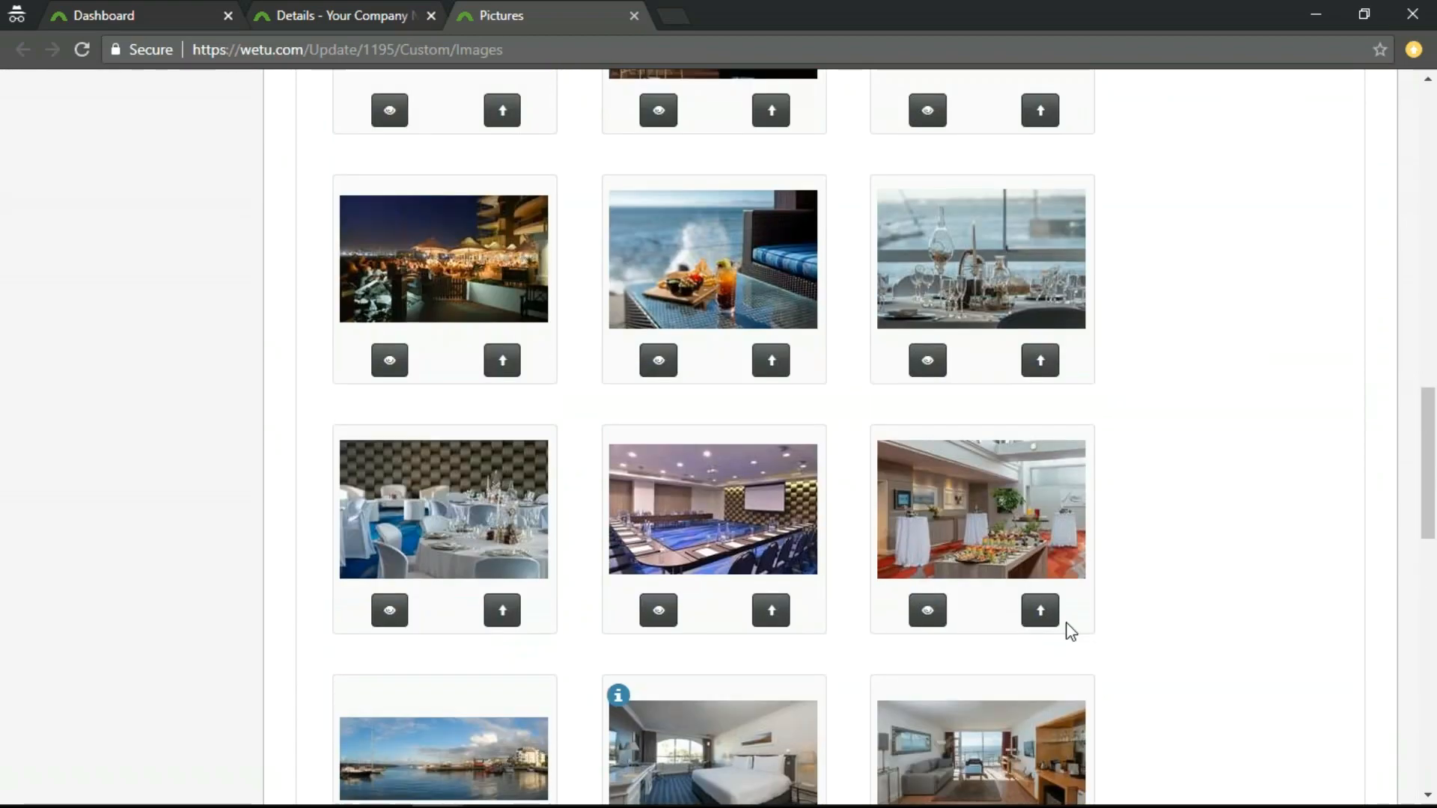
pyautogui.scroll(18, 1057, 622)
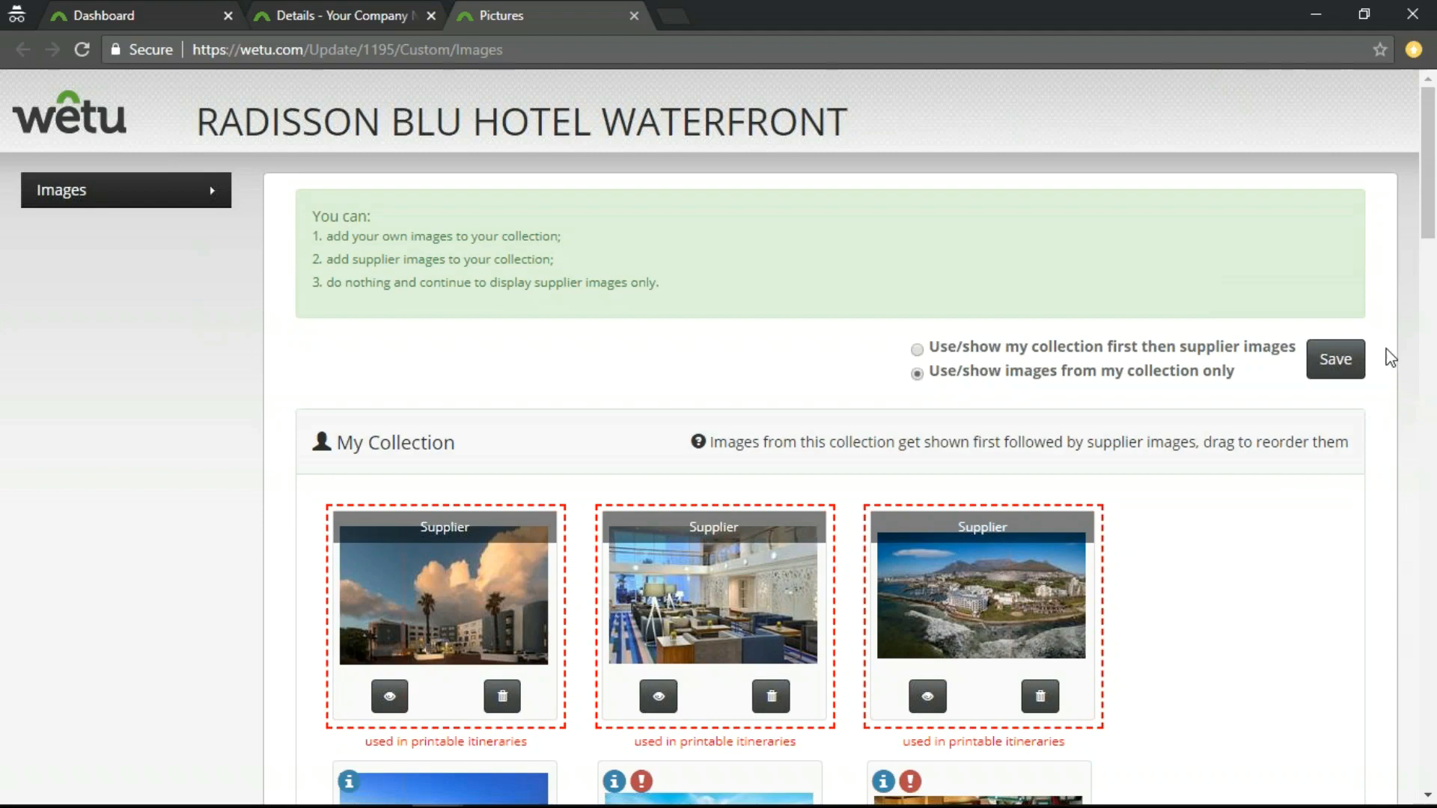
pyautogui.click(1323, 364)
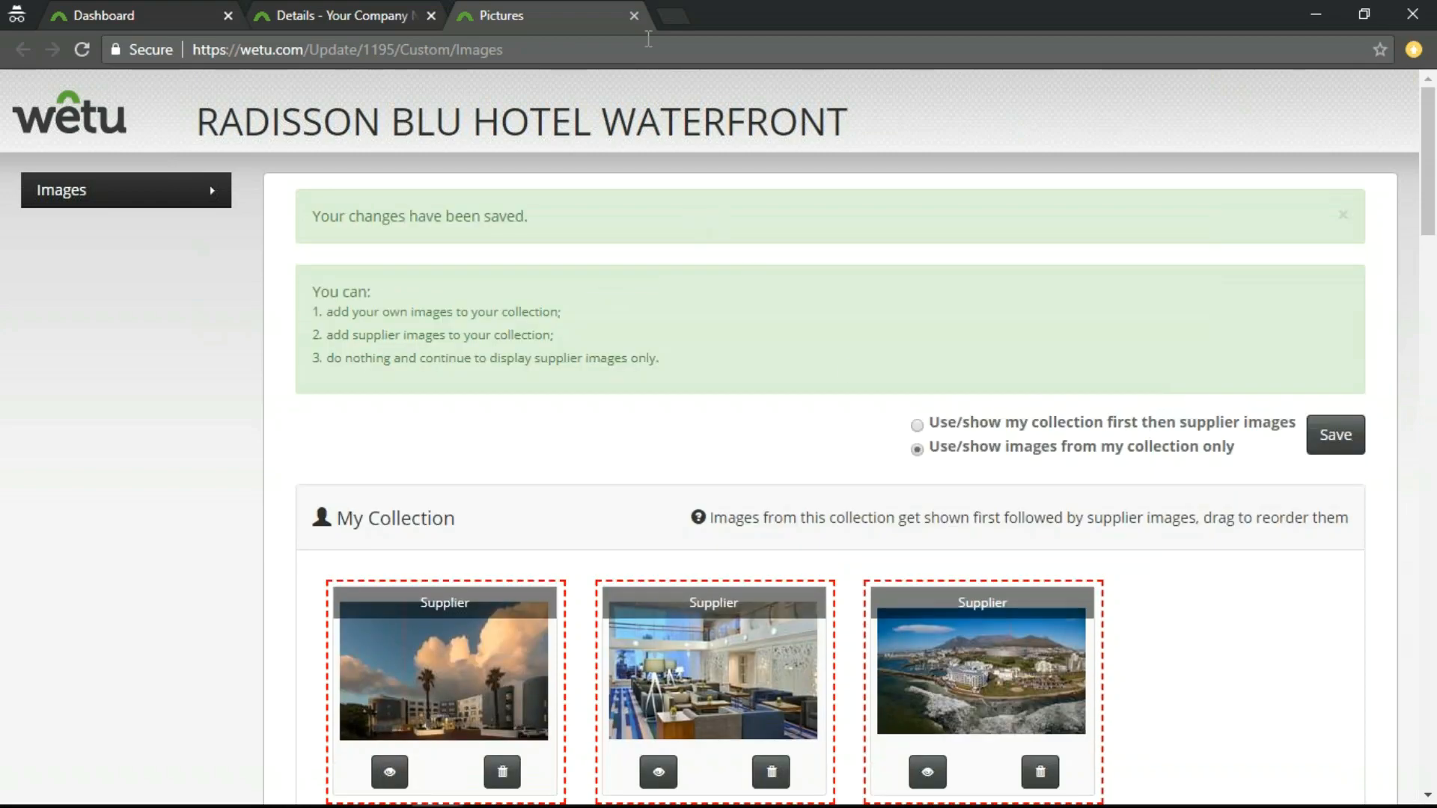
pyautogui.click(633, 15)
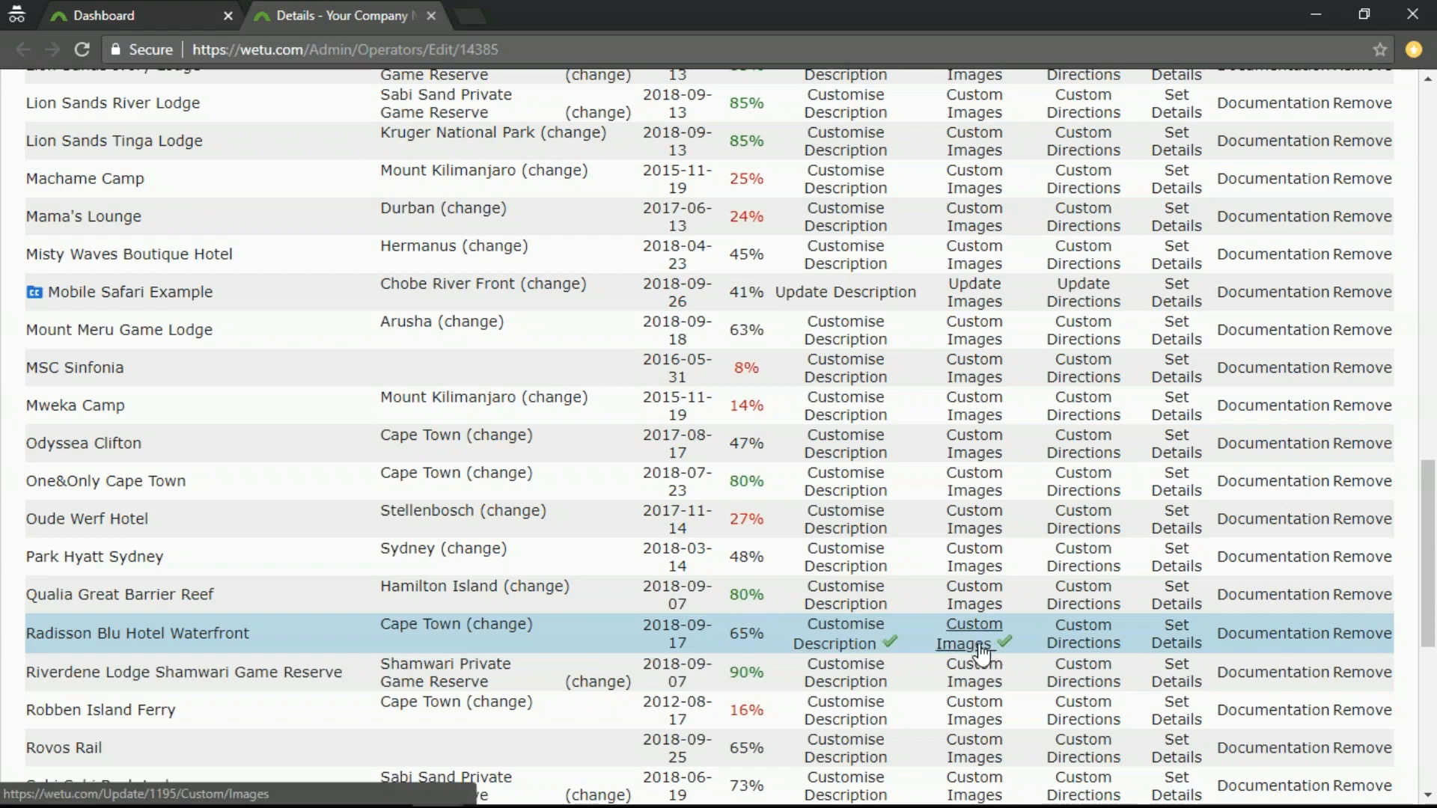
# Open the existing personal itineraries in the Itinerary Builder and enter the preview of Cape Town & Garden Route Safari (9 Days).
pyautogui.click(135, 20)
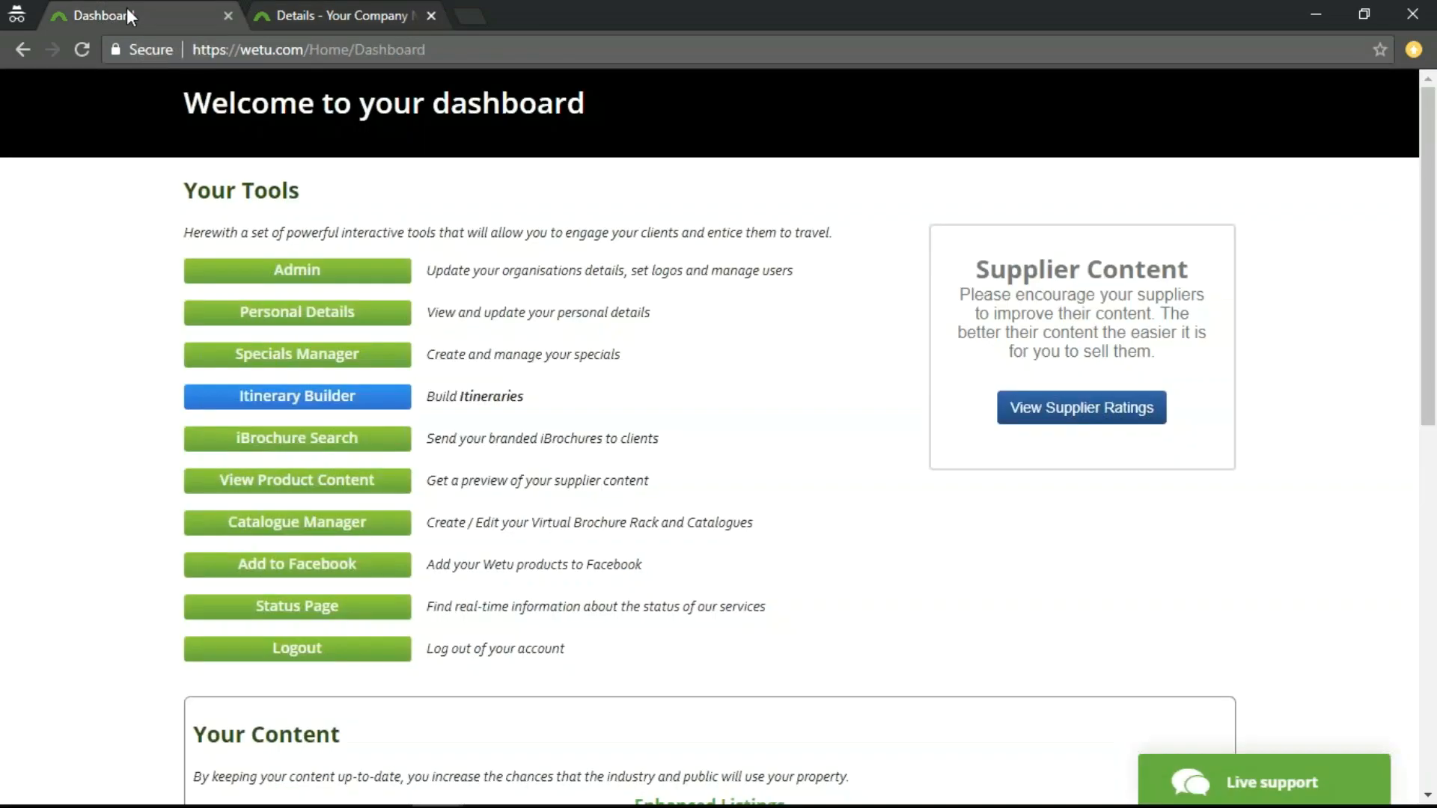
pyautogui.click(284, 399)
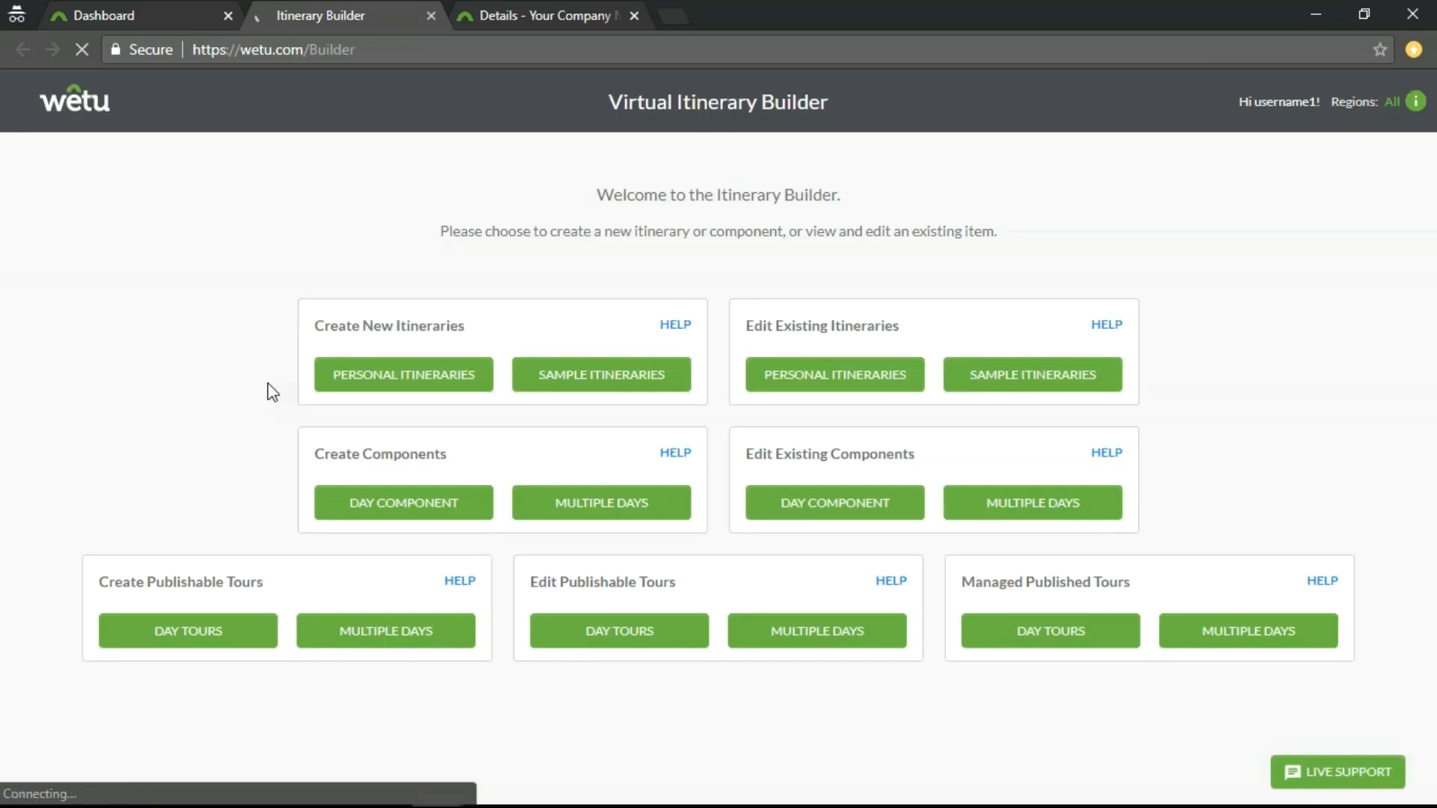
pyautogui.click(838, 376)
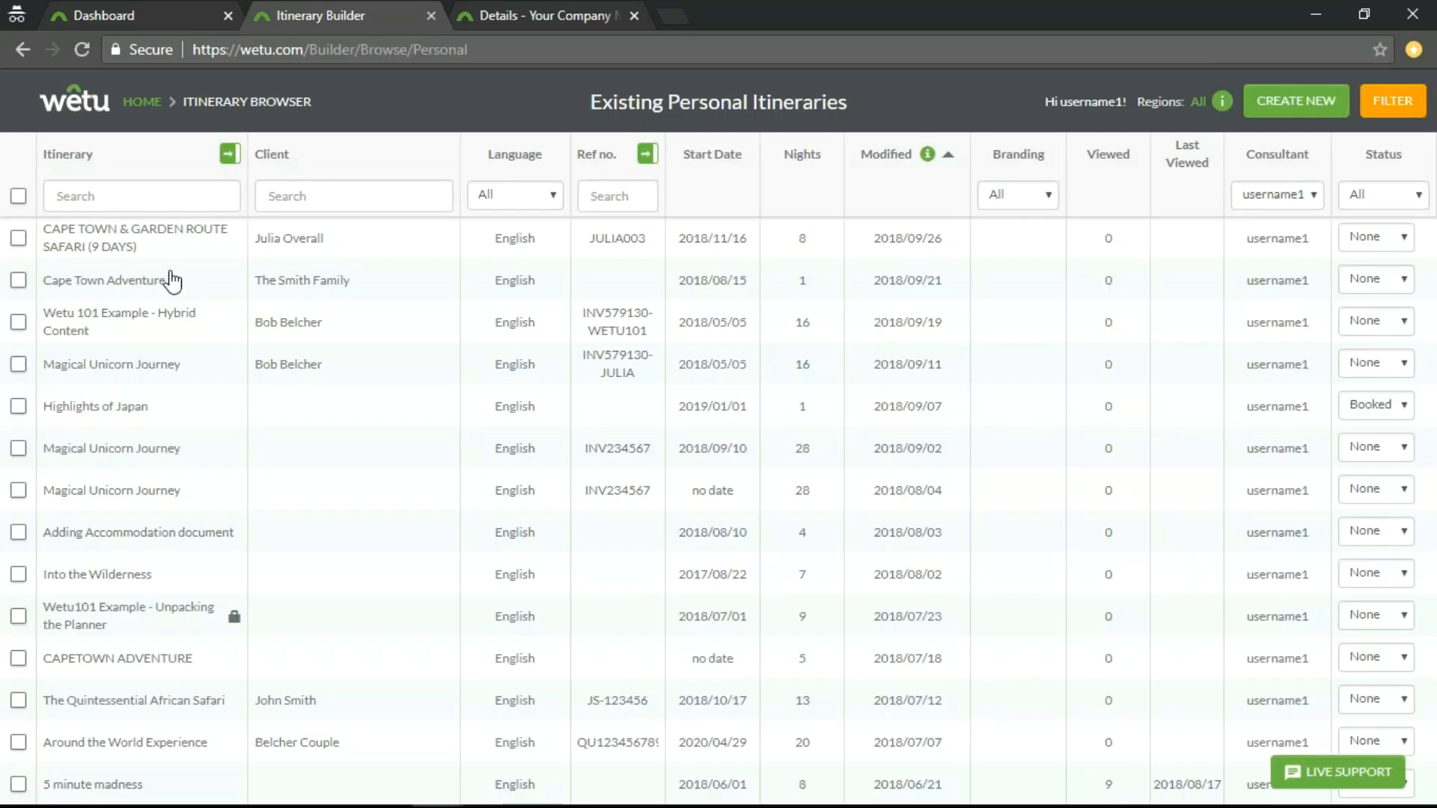
pyautogui.click(148, 249)
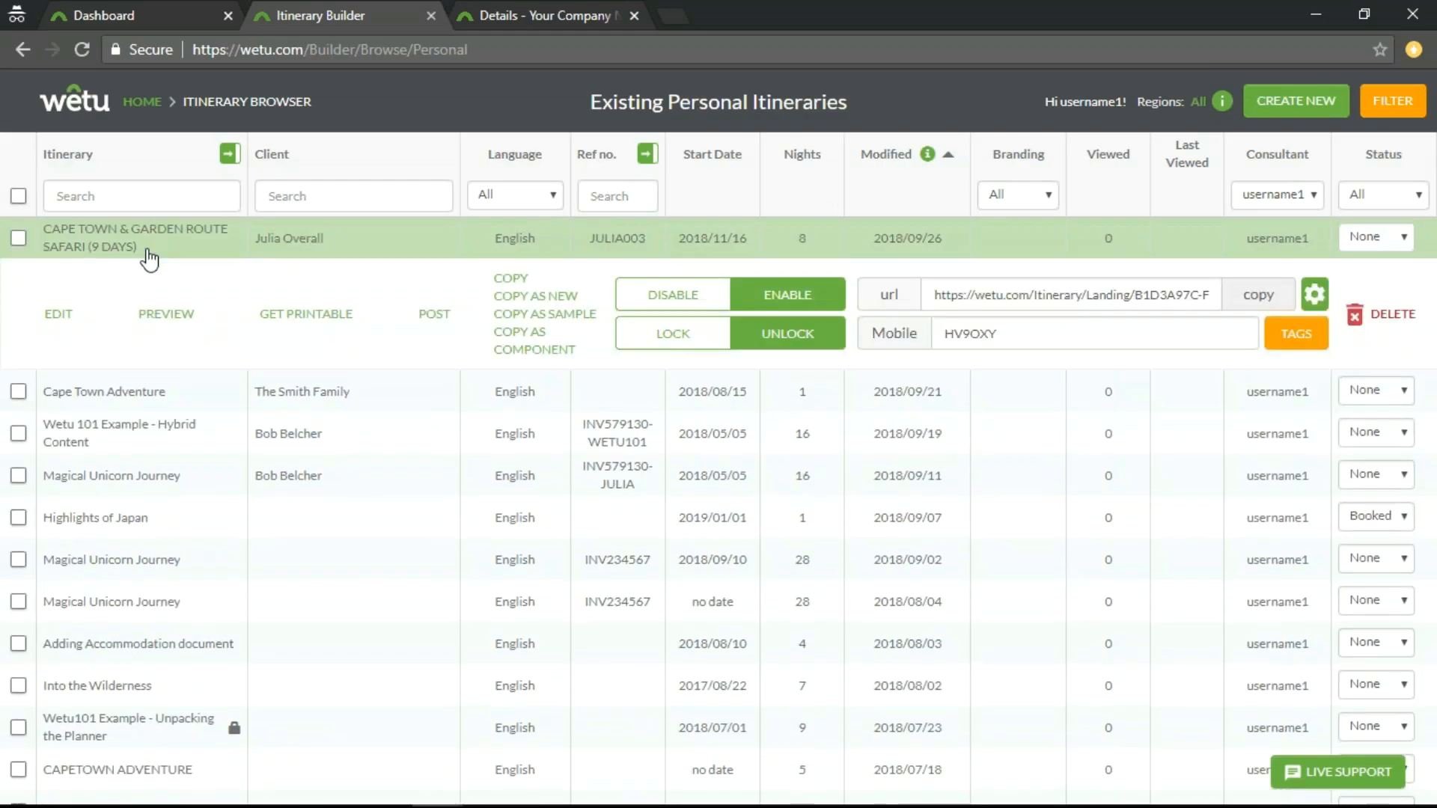
pyautogui.click(166, 314)
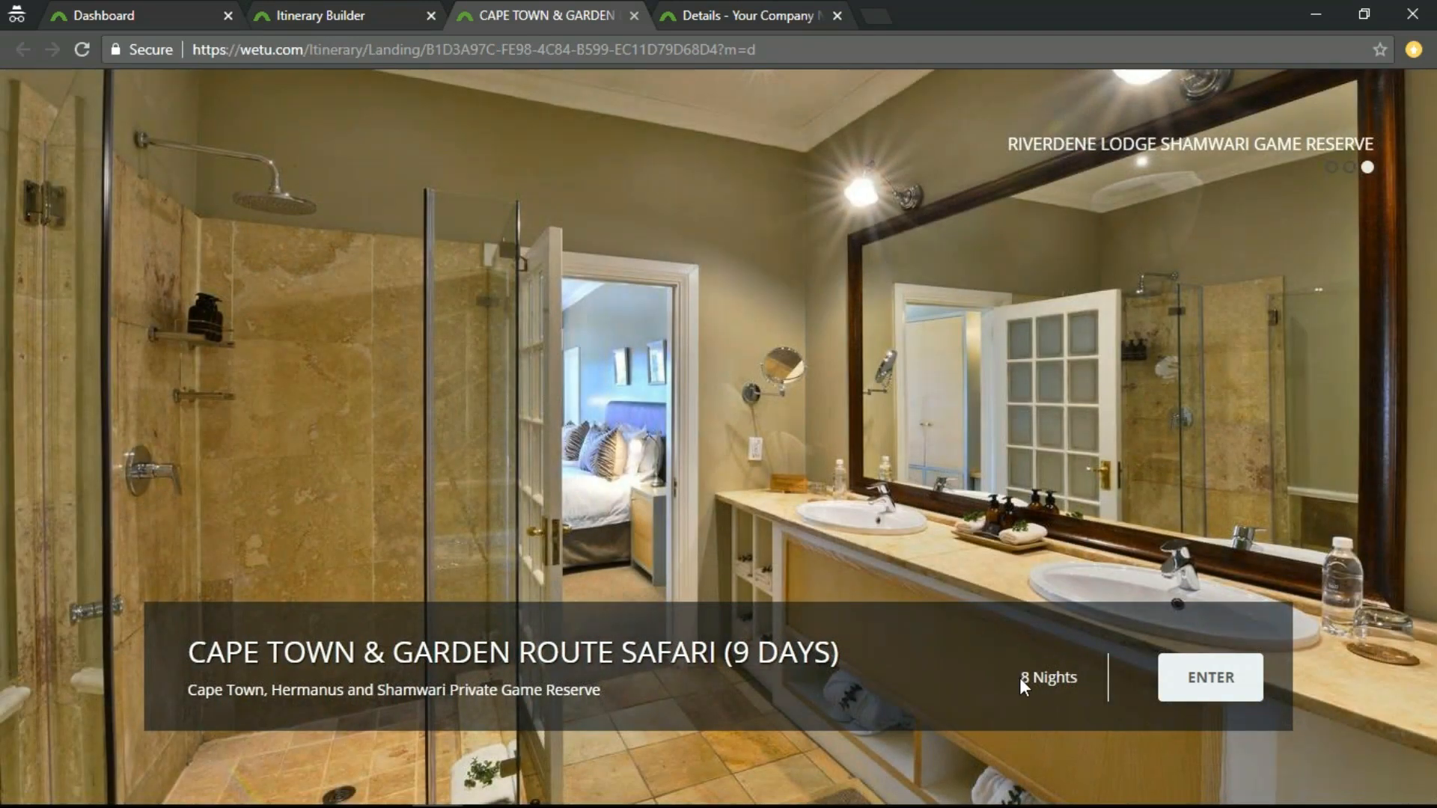
pyautogui.click(1216, 687)
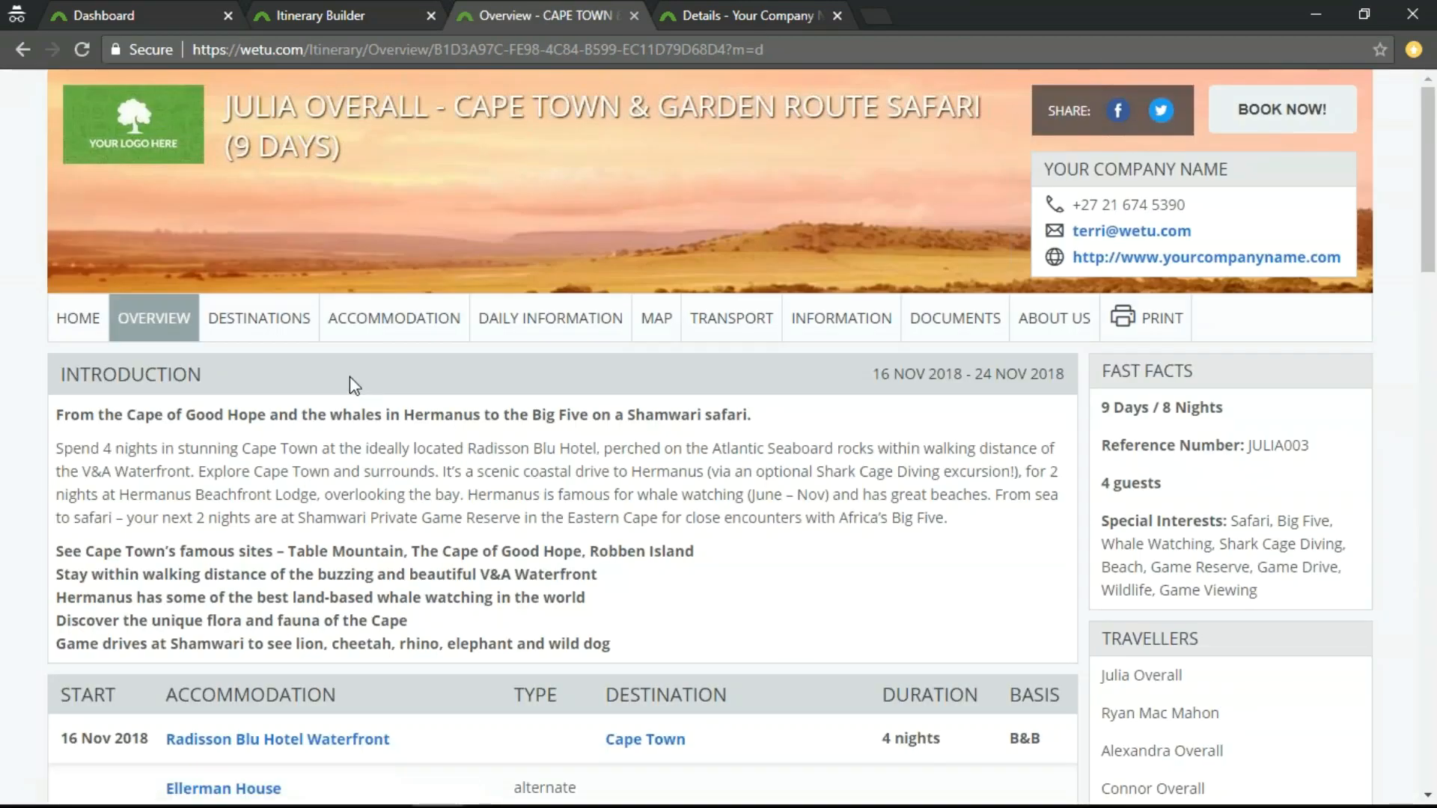
# View the itinerary's accommodation page and highlight the Radisson Blu Hotel Waterfront's customised description.
pyautogui.click(388, 335)
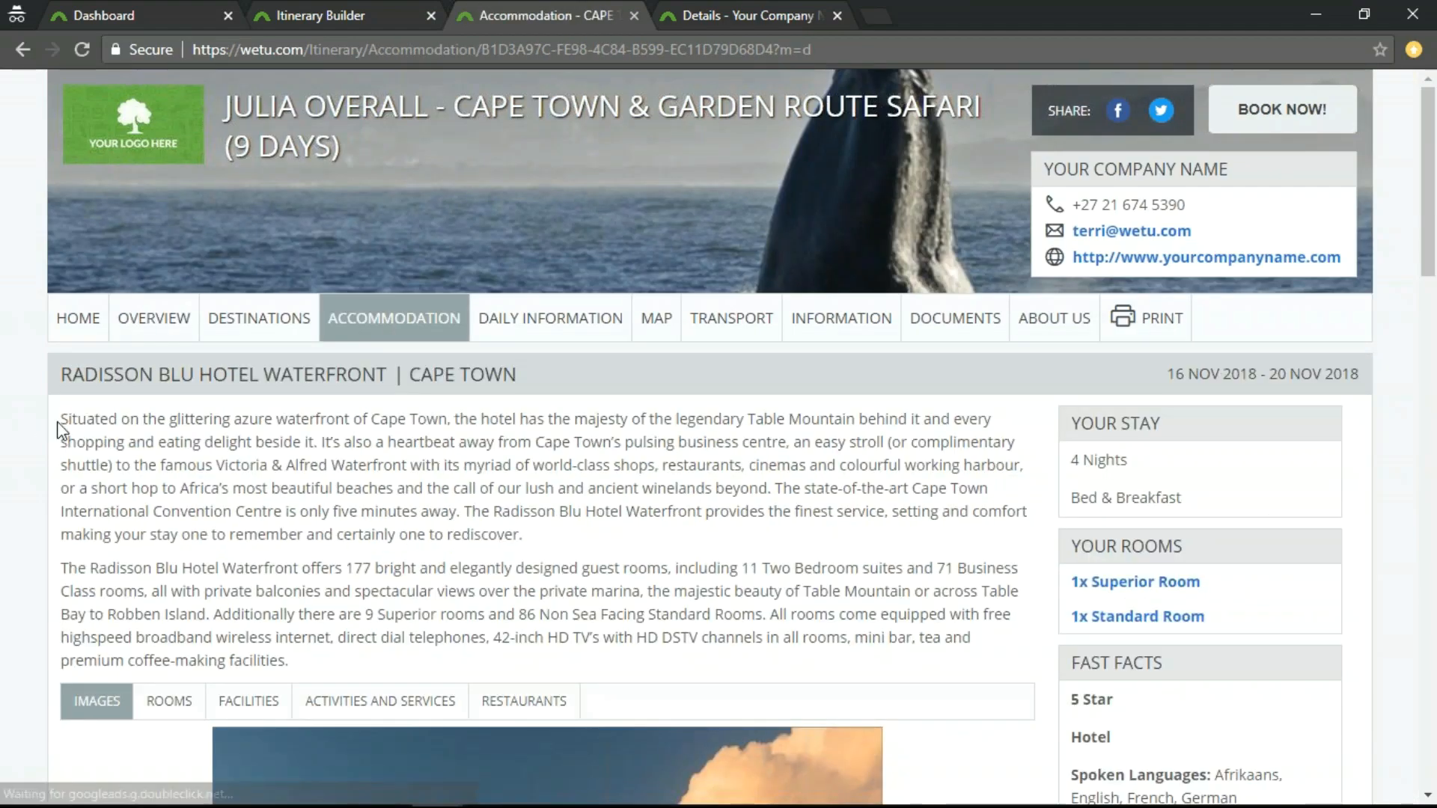
pyautogui.moveTo(60, 419); pyautogui.dragTo(306, 671)
pyautogui.scroll(-4, 422, 584)
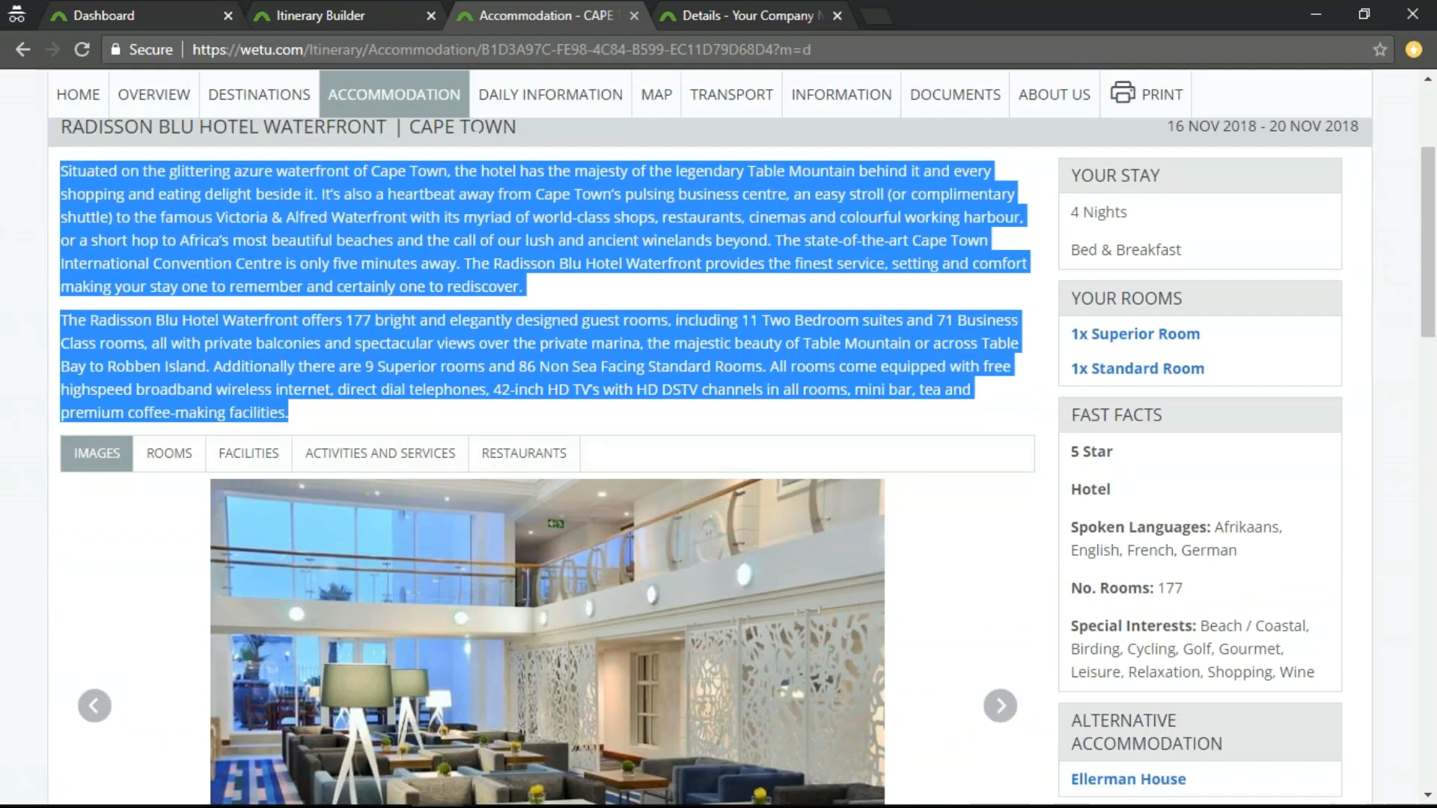
pyautogui.scroll(-2, 430, 577)
pyautogui.scroll(1, 430, 581)
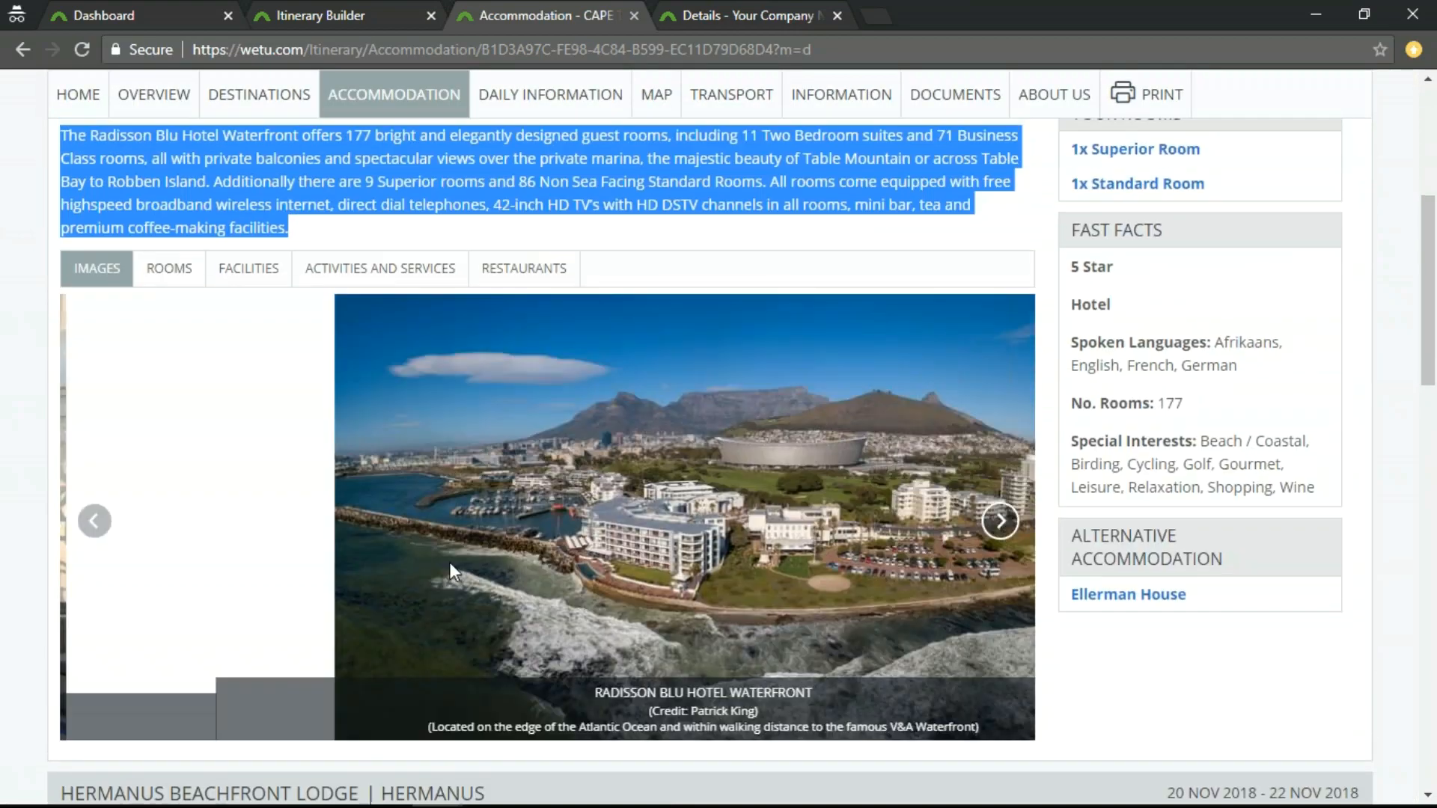
# Browse backwards and forwards through the Radisson Blu Hotel Waterfront's image slideshow to check the custom collection.
pyautogui.click(92, 524)
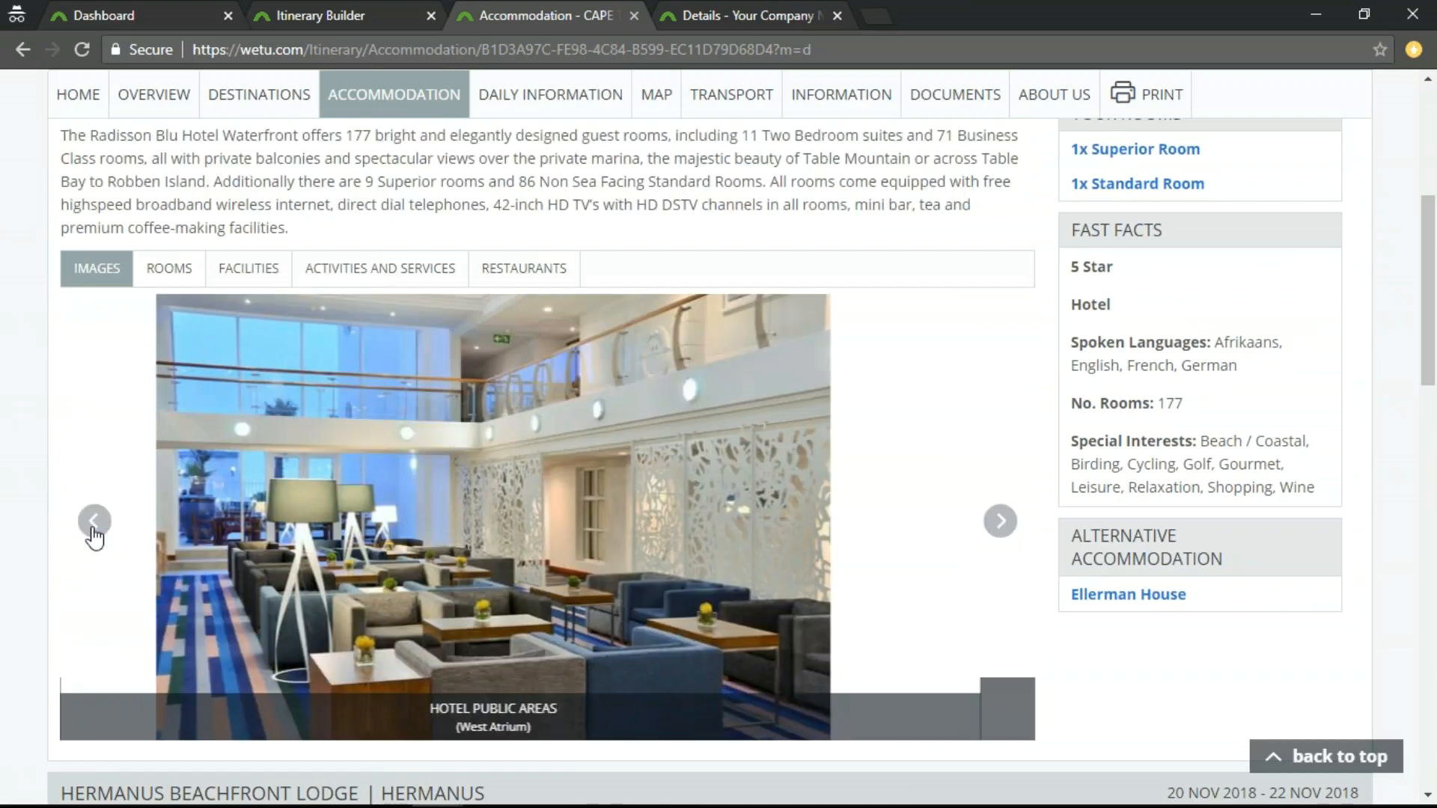
pyautogui.click(93, 524)
pyautogui.click(94, 524)
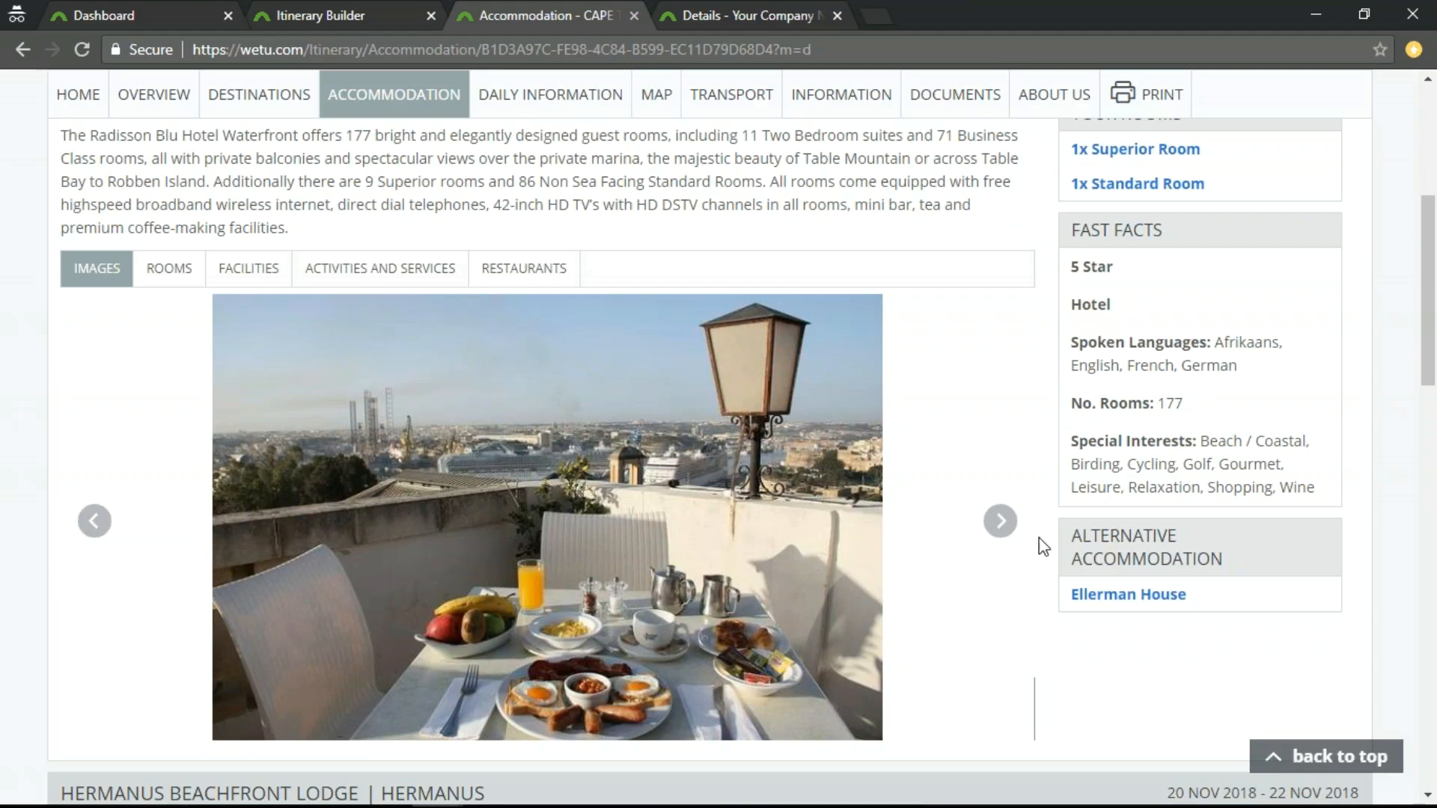
pyautogui.click(995, 526)
pyautogui.click(1000, 521)
pyautogui.click(1000, 521)
pyautogui.click(1000, 521)
pyautogui.click(1000, 524)
pyautogui.click(1000, 523)
pyautogui.click(1000, 523)
pyautogui.click(1000, 523)
# Review the hotel's Standard Room, Premium Rooms and Junior Suite details, highlighting the Premium Rooms description.
pyautogui.scroll(3, 898, 580)
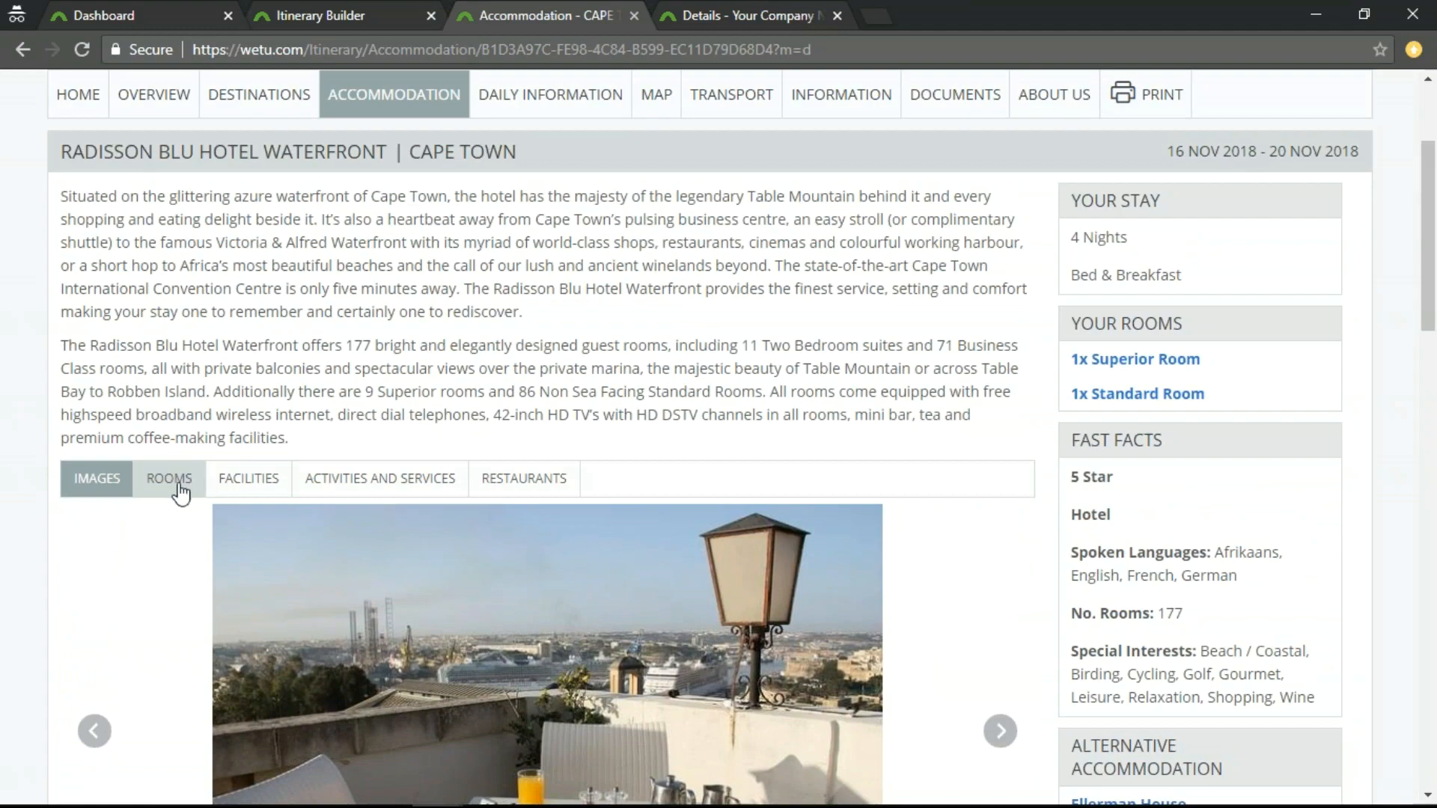
pyautogui.click(169, 482)
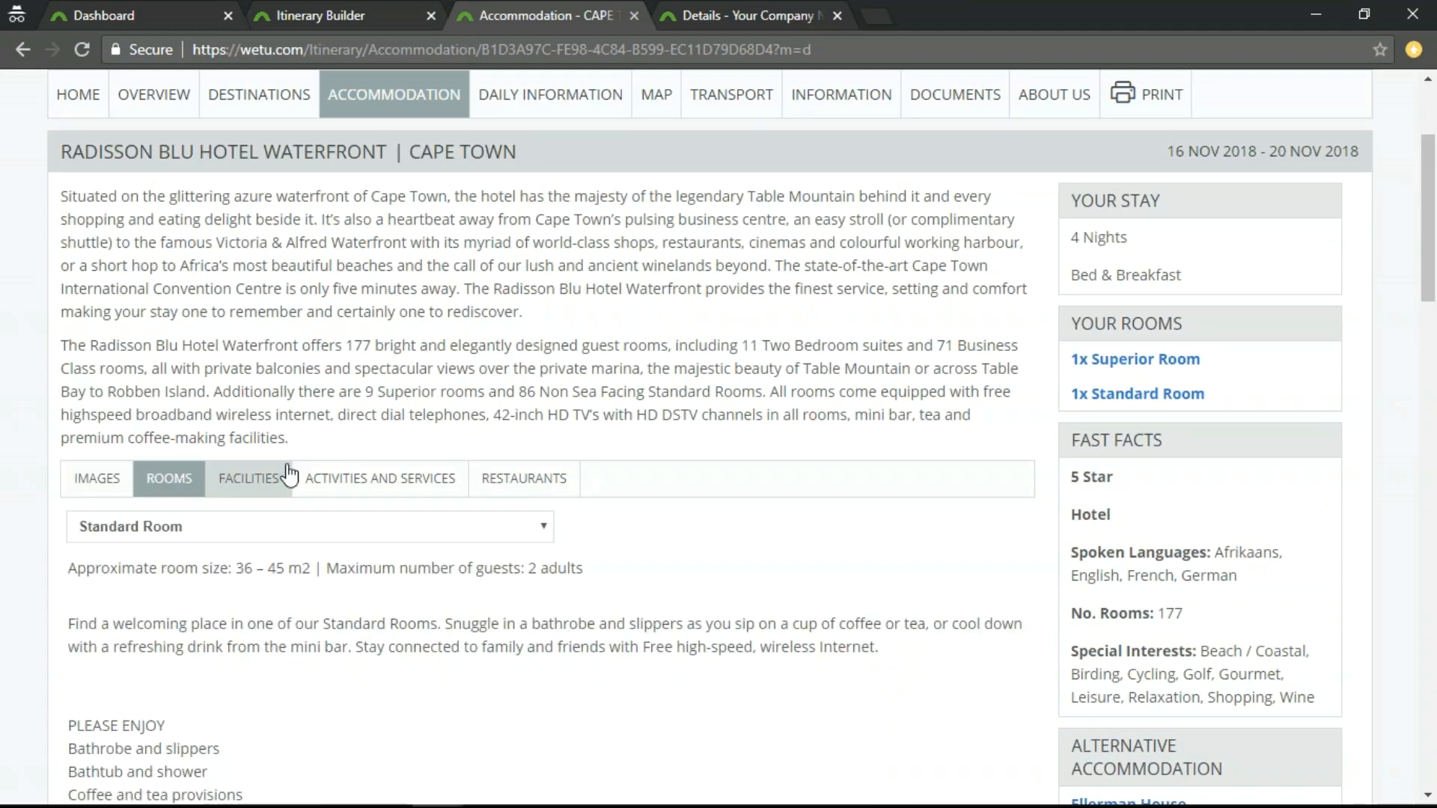
pyautogui.scroll(-3, 279, 430)
pyautogui.scroll(-6, 531, 350)
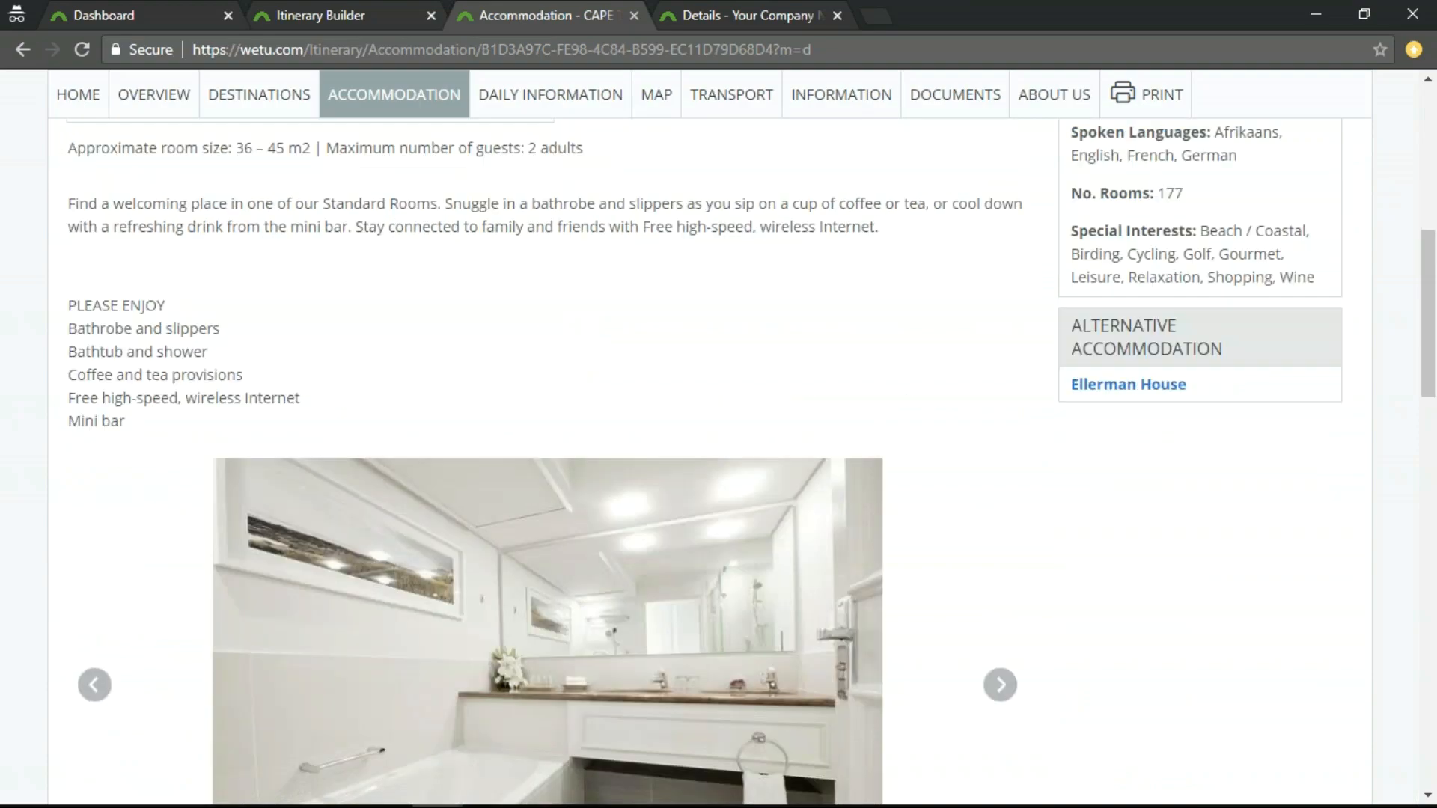
pyautogui.scroll(6, 536, 339)
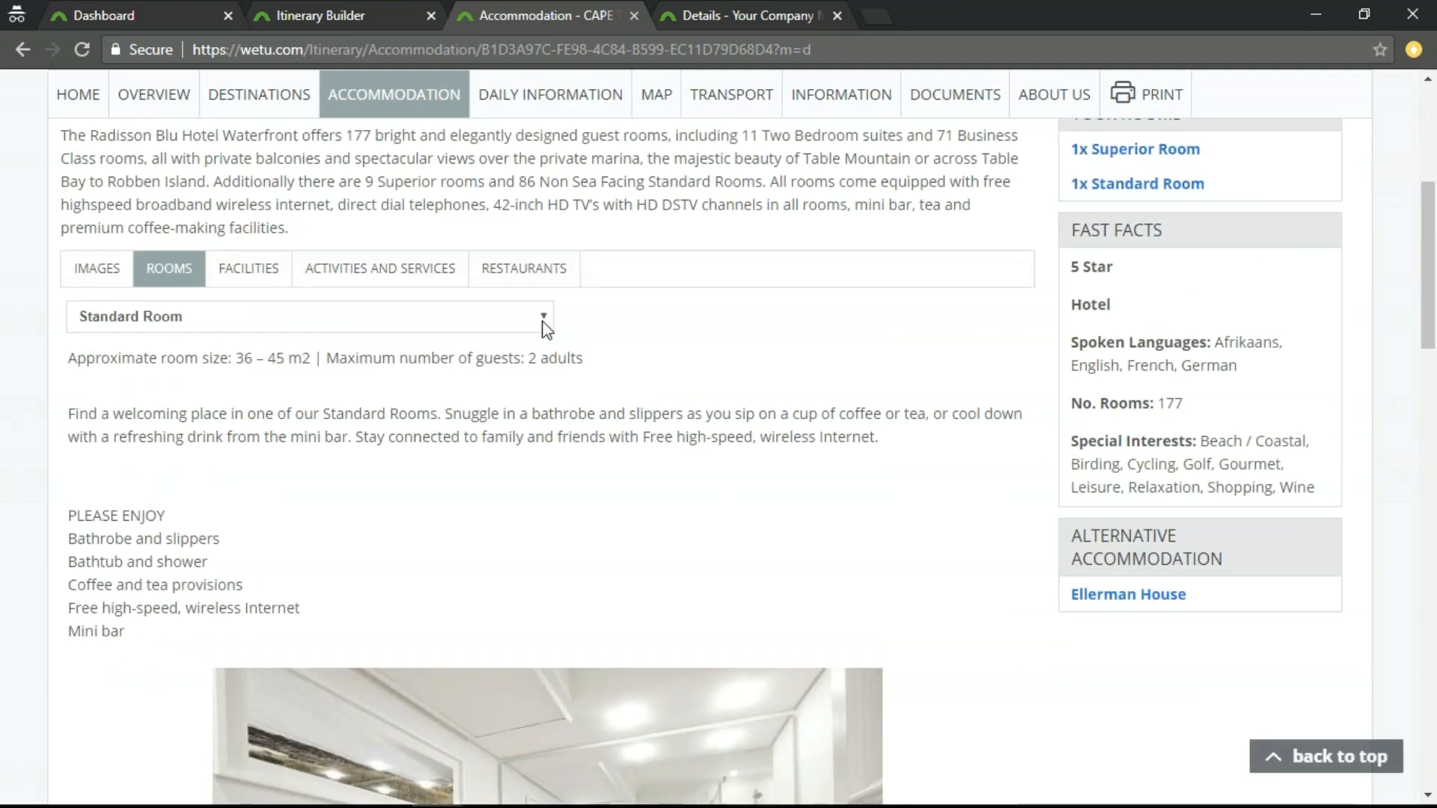
pyautogui.click(545, 316)
pyautogui.click(173, 375)
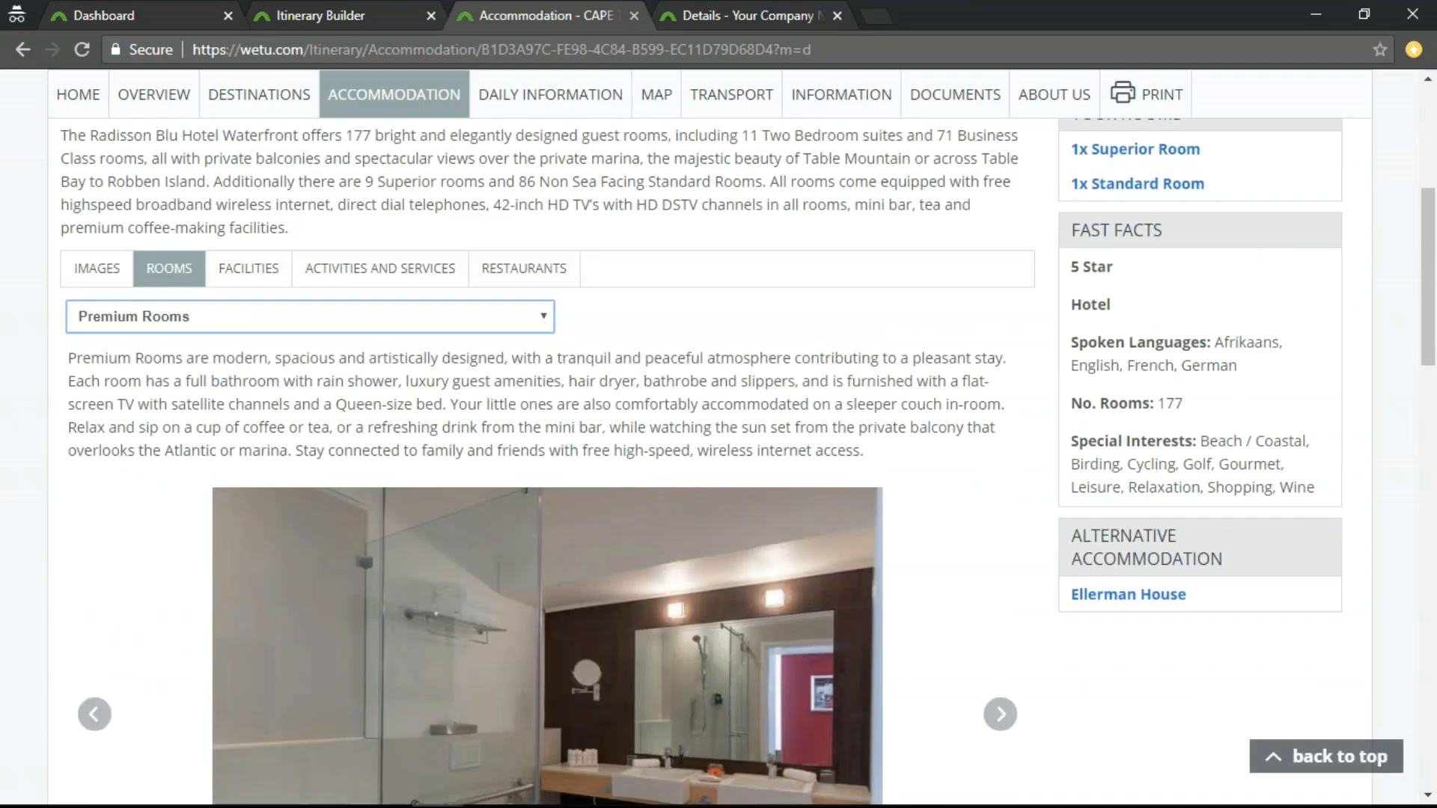
pyautogui.moveTo(74, 359); pyautogui.dragTo(874, 472)
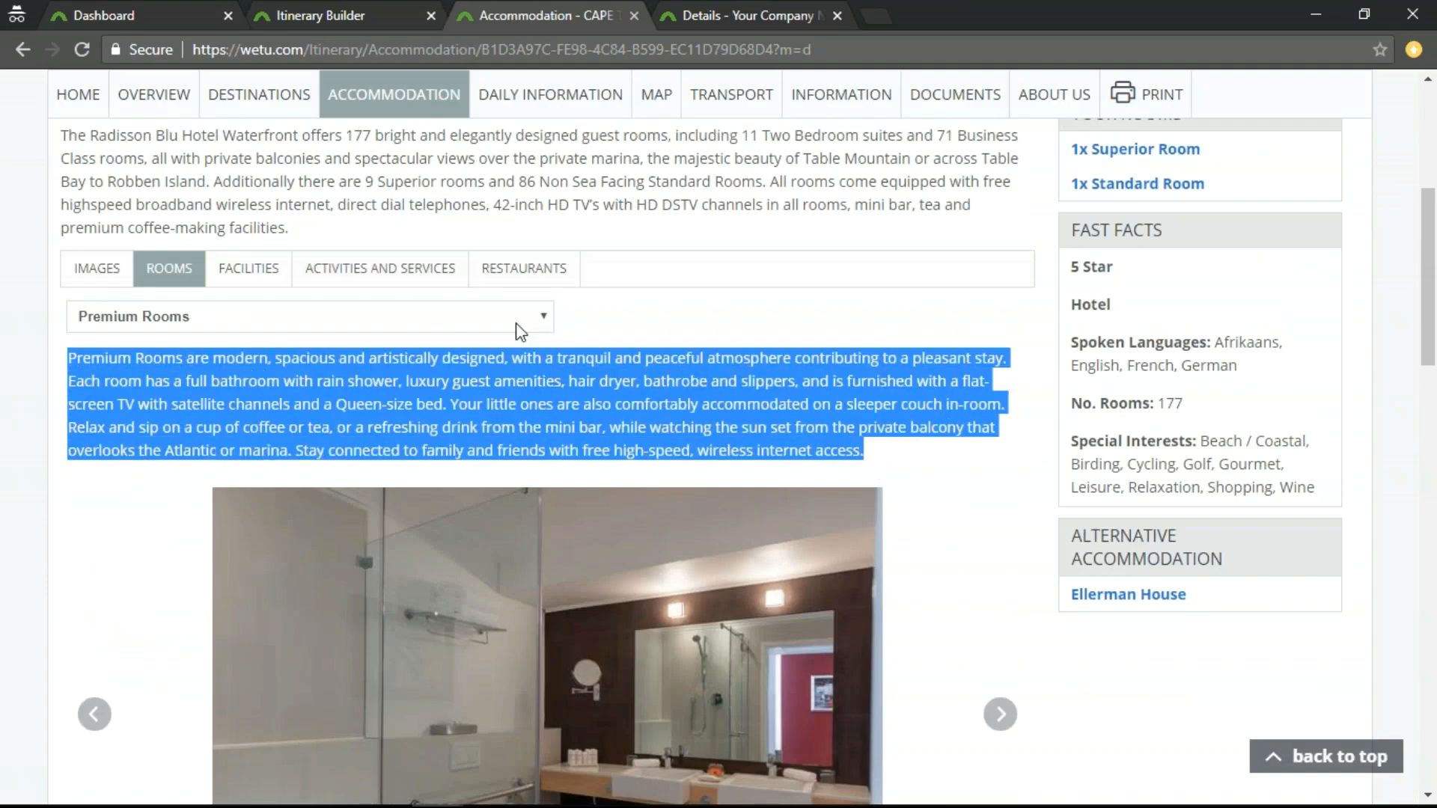
pyautogui.click(540, 320)
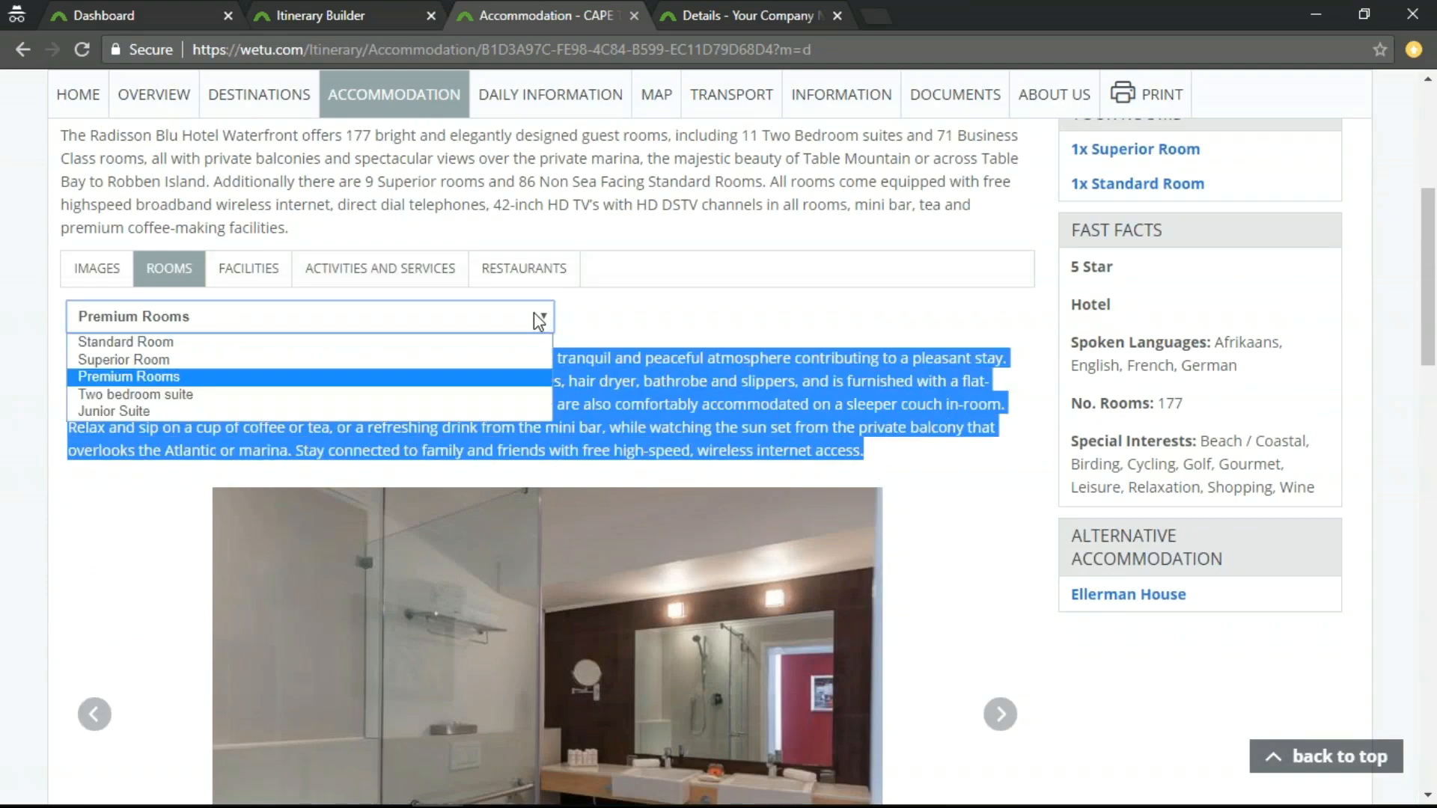
pyautogui.click(120, 411)
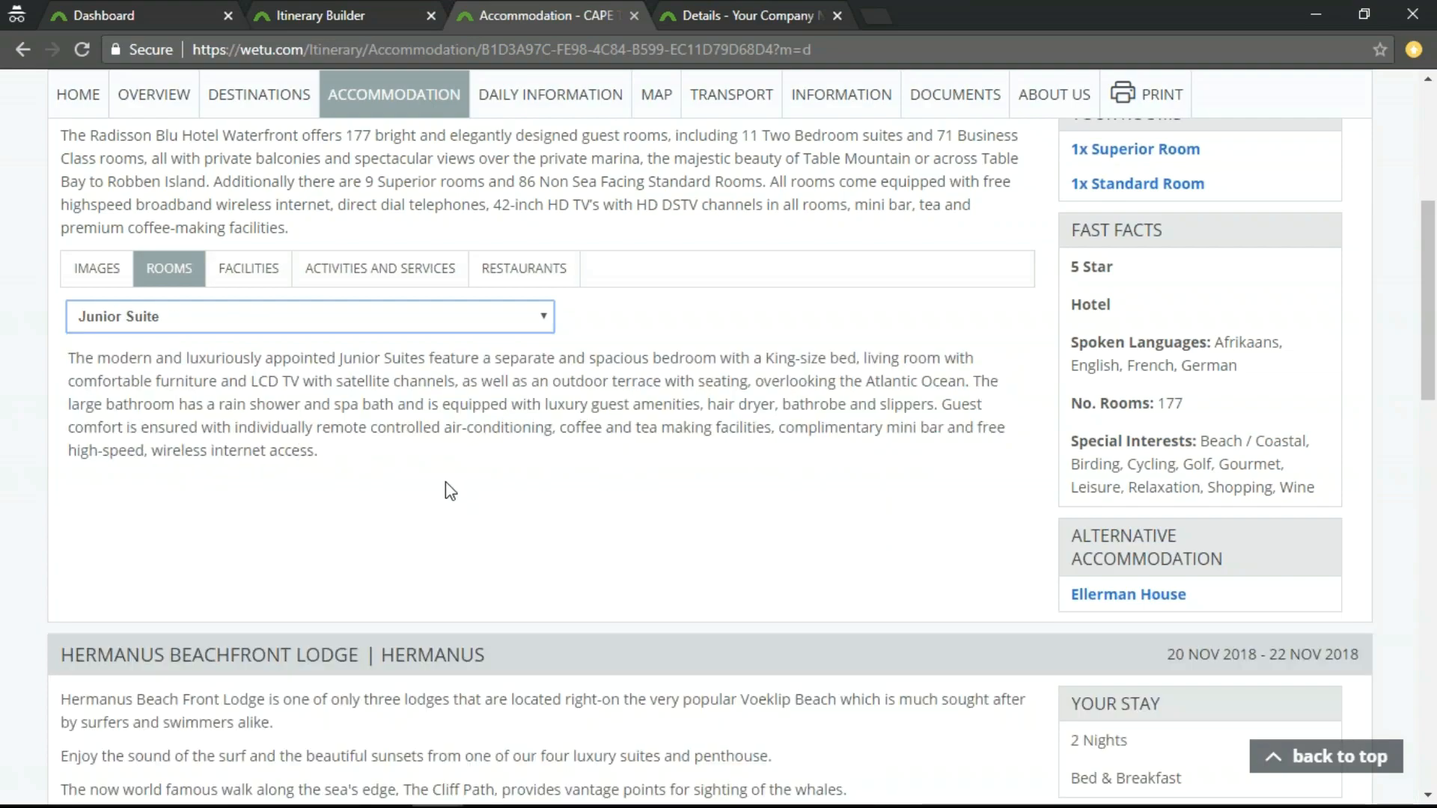
# View the hotel's activities and services and highlight the Amani Spa text.
pyautogui.scroll(2, 449, 487)
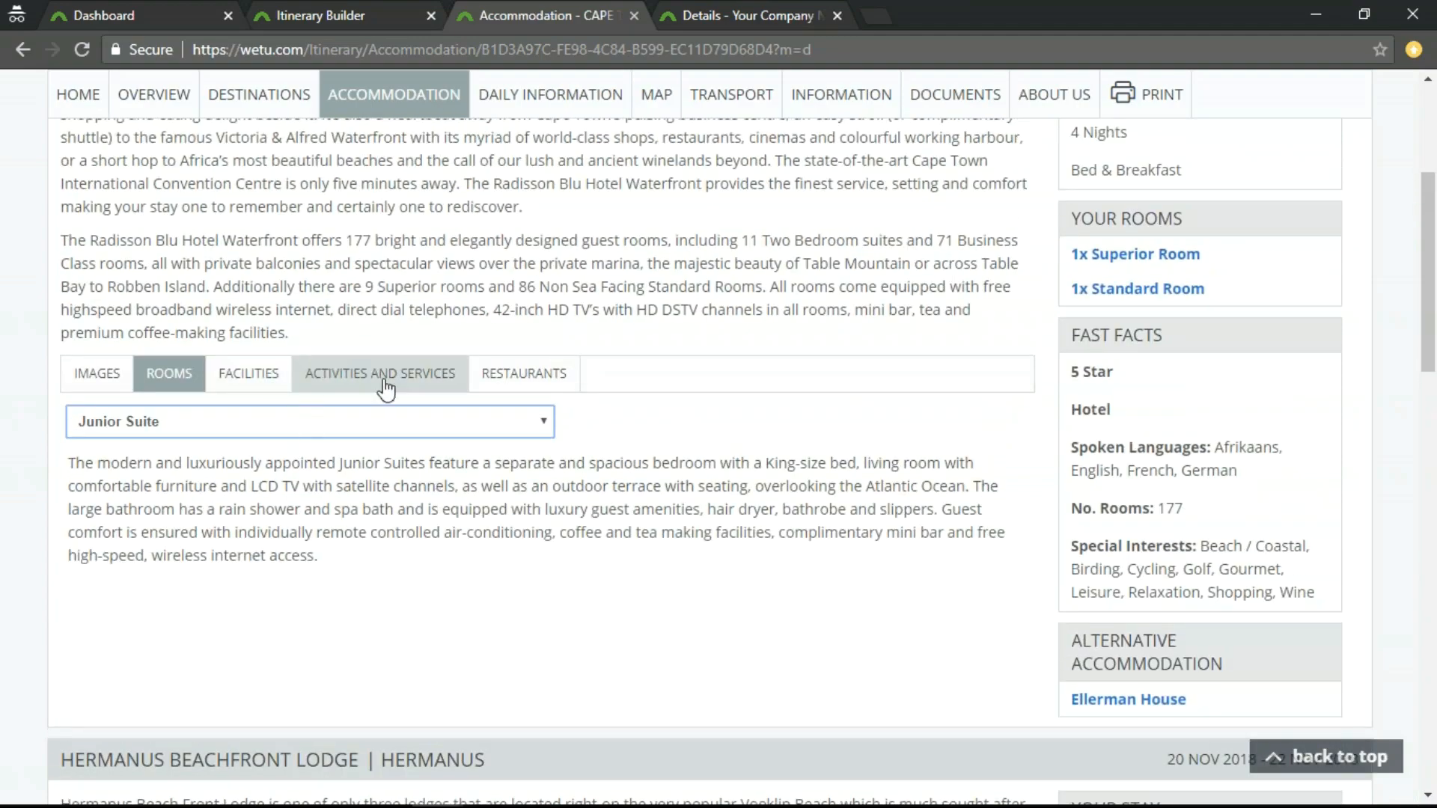
pyautogui.click(354, 388)
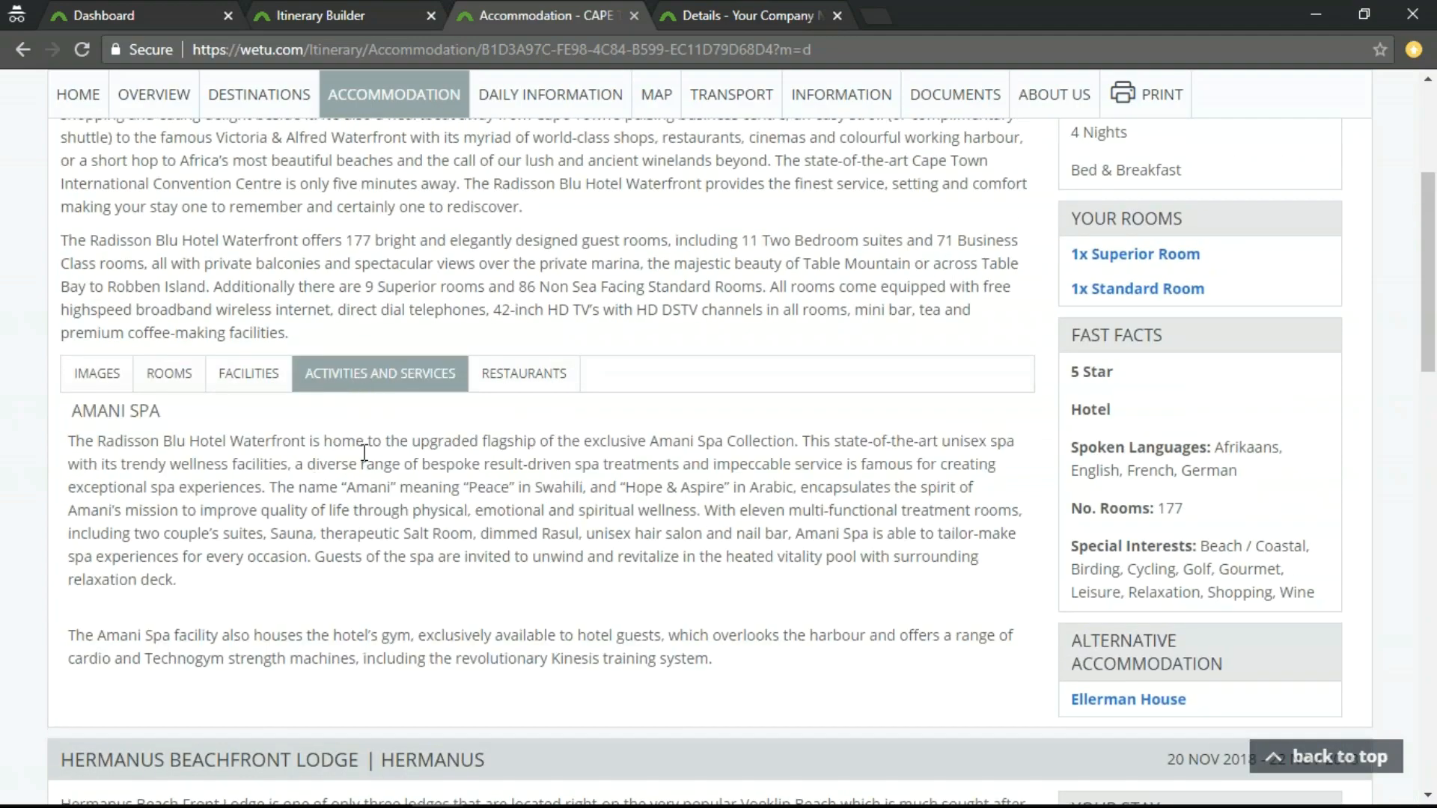
pyautogui.moveTo(76, 410); pyautogui.dragTo(732, 679)
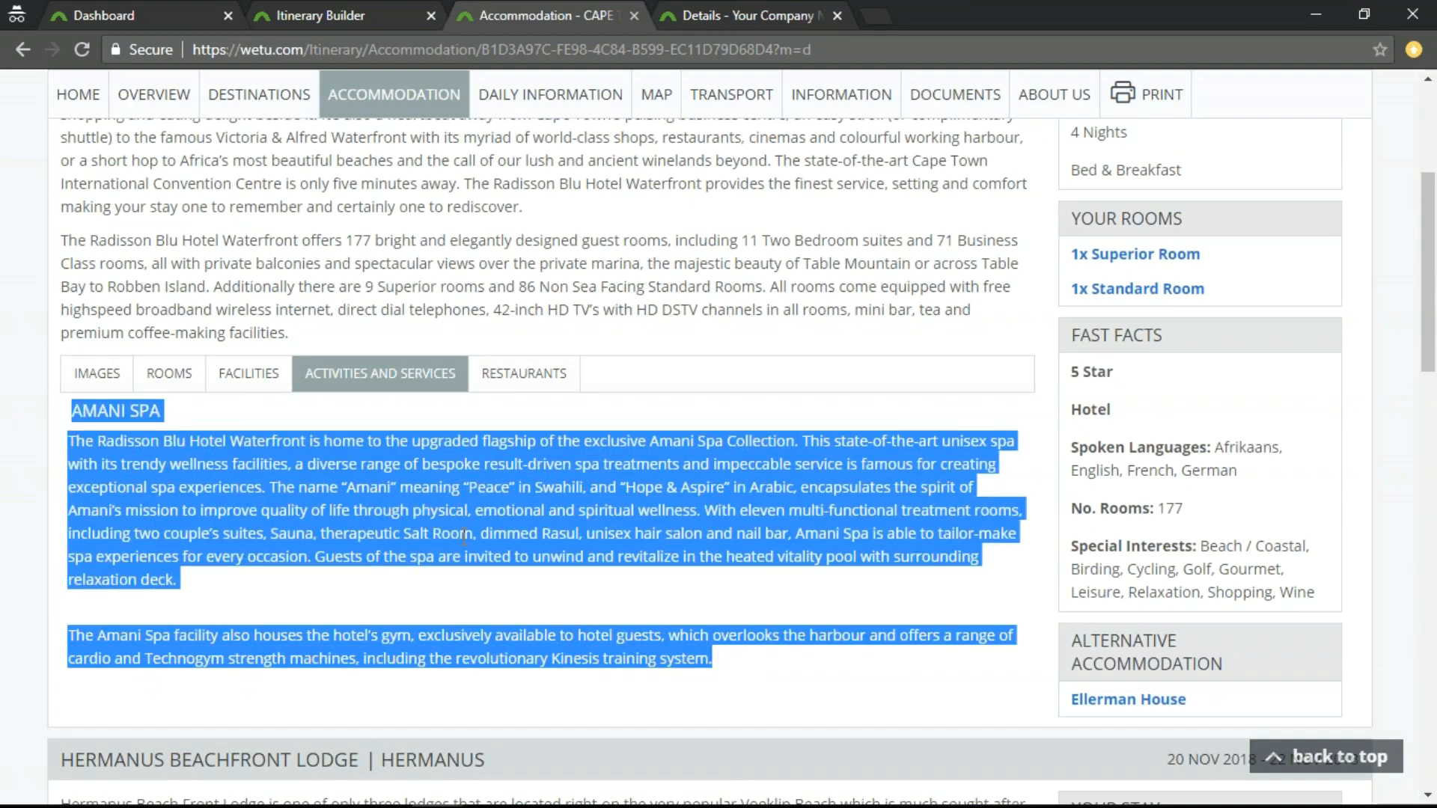
pyautogui.click(506, 456)
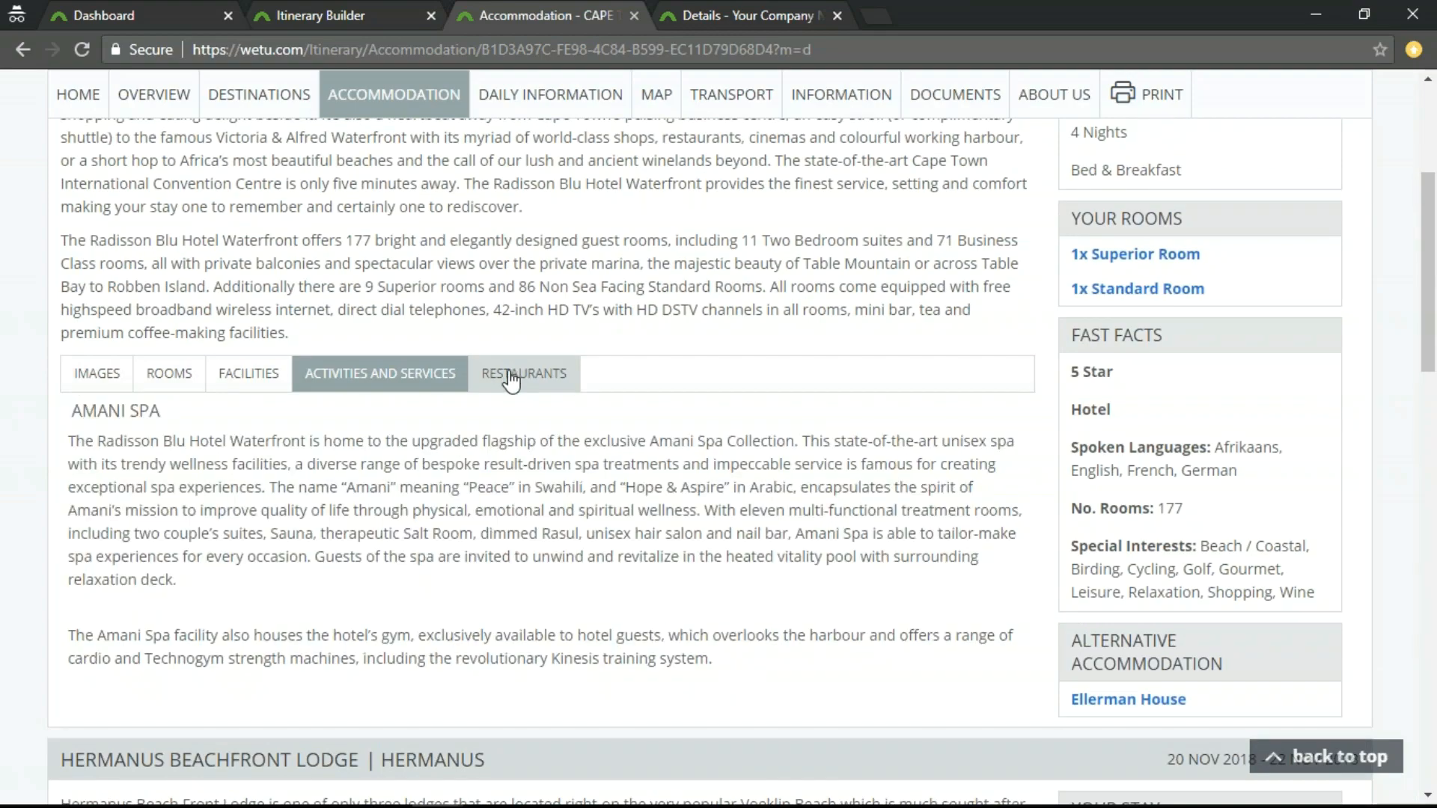
# View the hotel's restaurants, highlight the description of Tobago's Restaurant, Bar and Terrace, and look over its images.
pyautogui.click(511, 380)
pyautogui.scroll(-1, 106, 449)
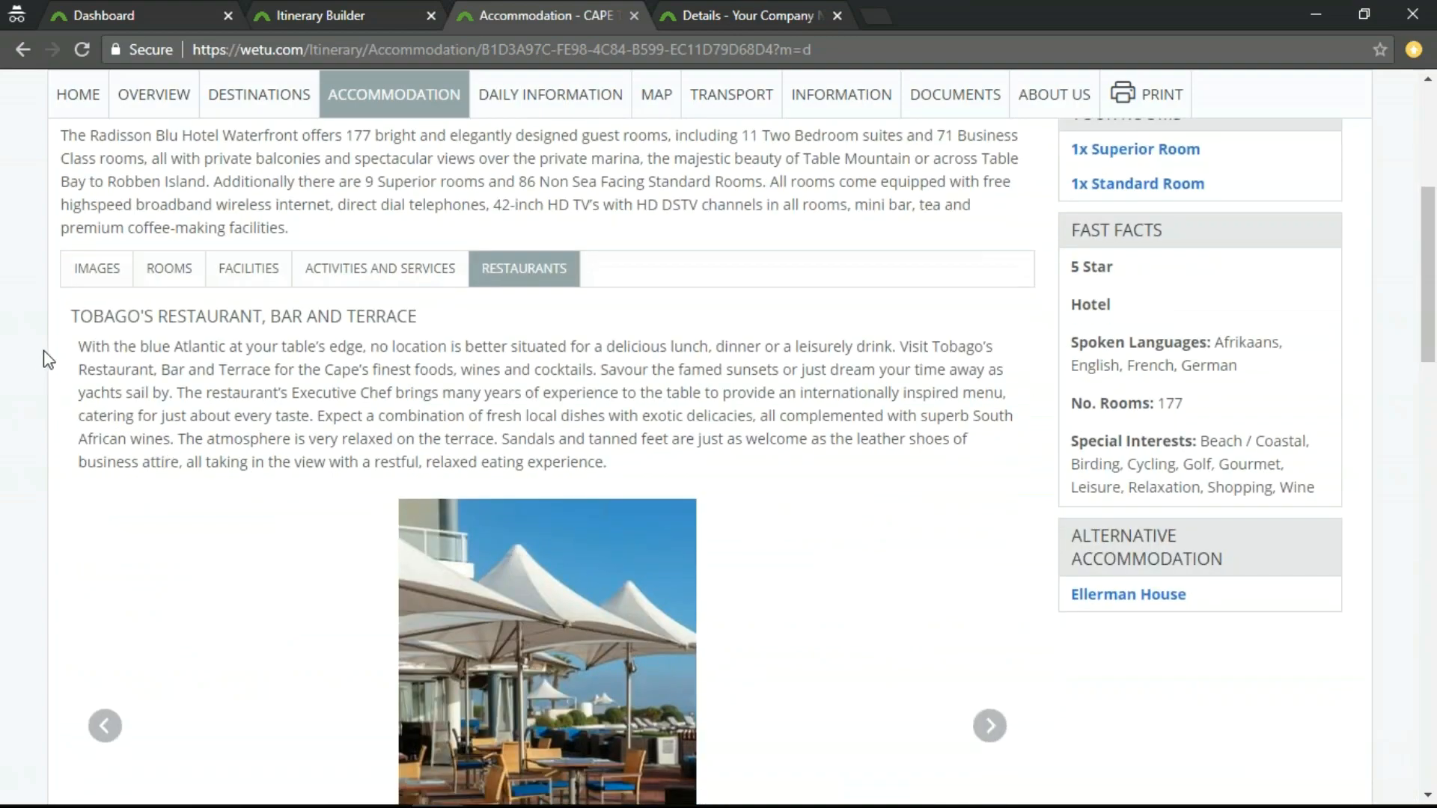
pyautogui.moveTo(73, 348); pyautogui.dragTo(637, 470)
pyautogui.scroll(-5, 849, 482)
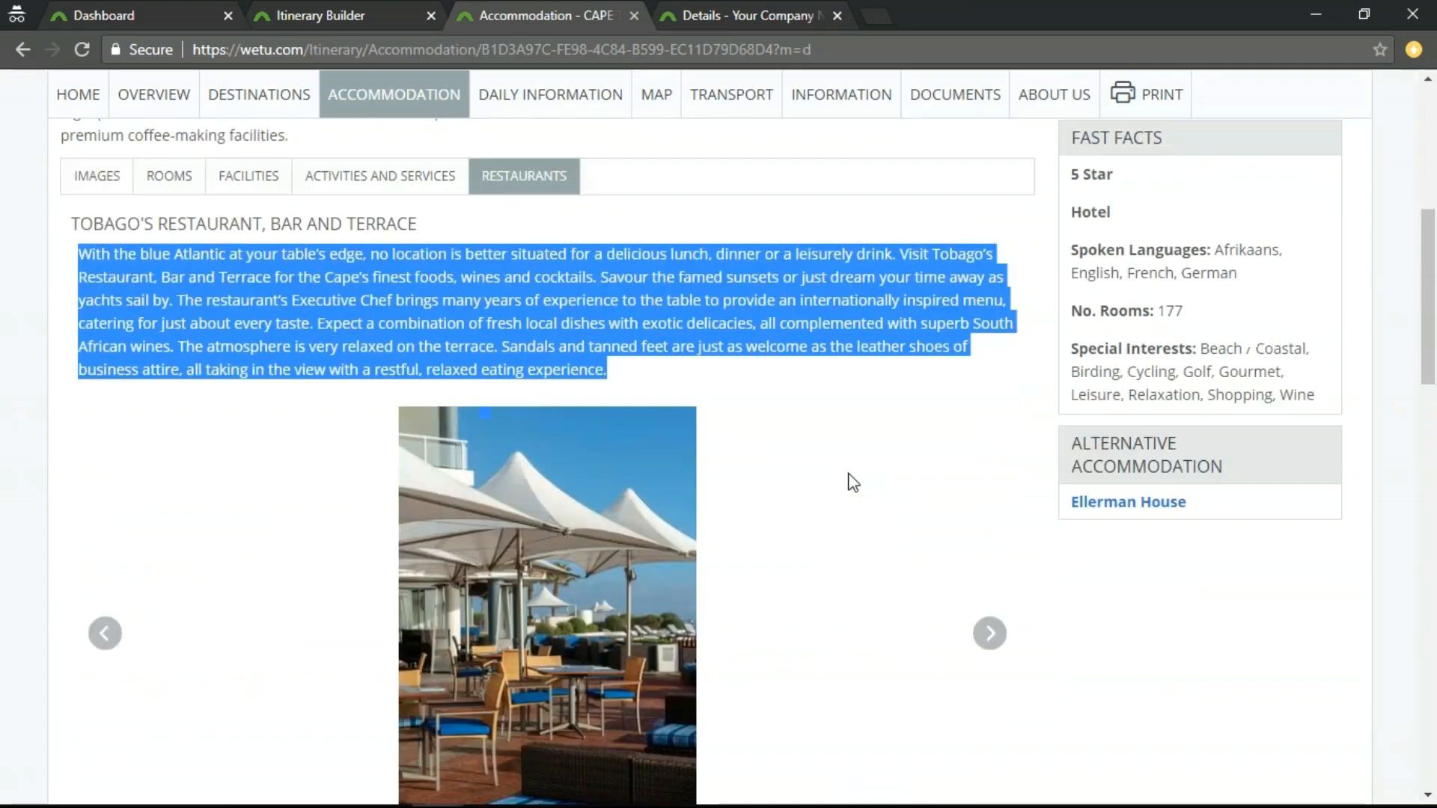
pyautogui.scroll(7, 838, 484)
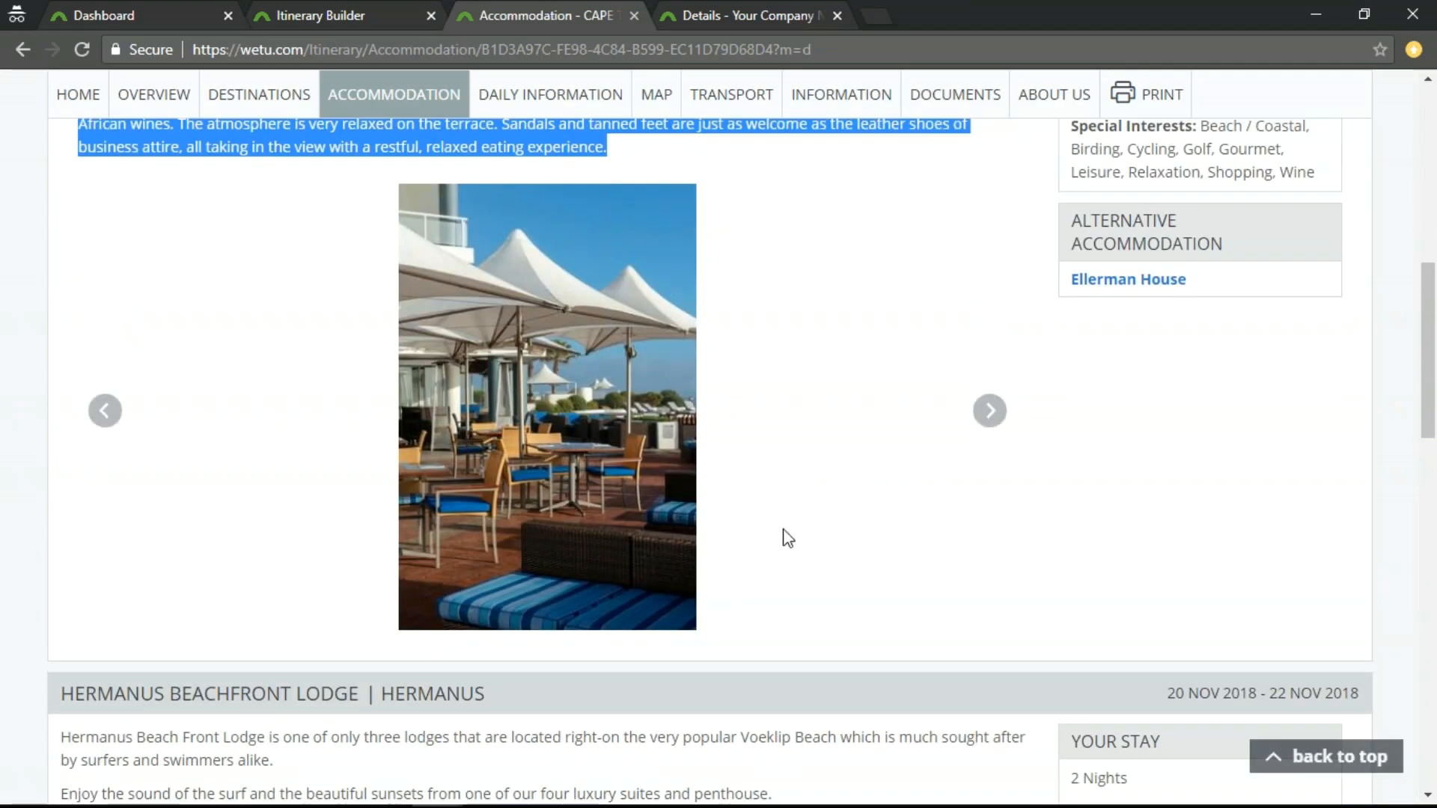
pyautogui.scroll(4, 838, 485)
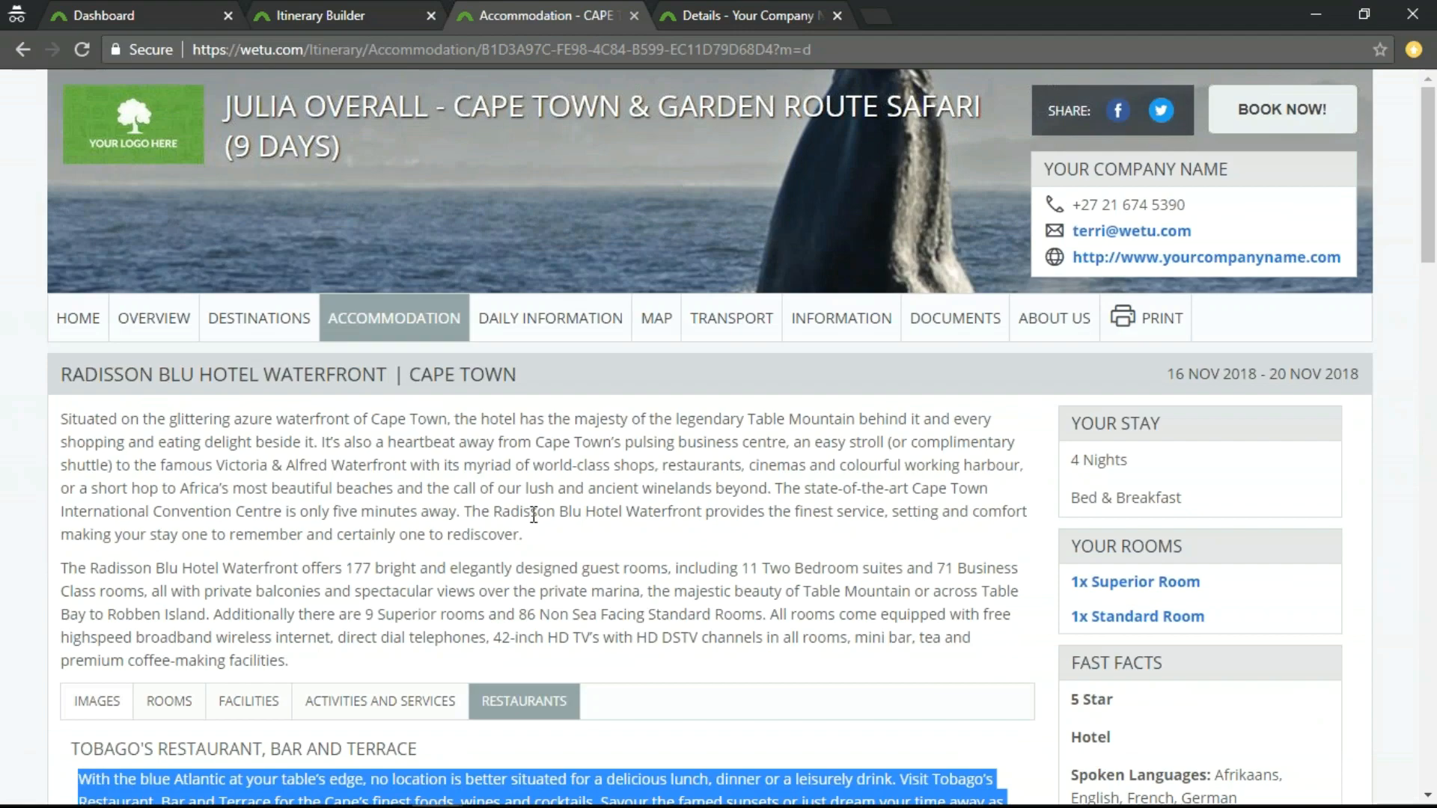
# Close the itinerary preview and show the company's Destinations list in Admin.
pyautogui.click(634, 16)
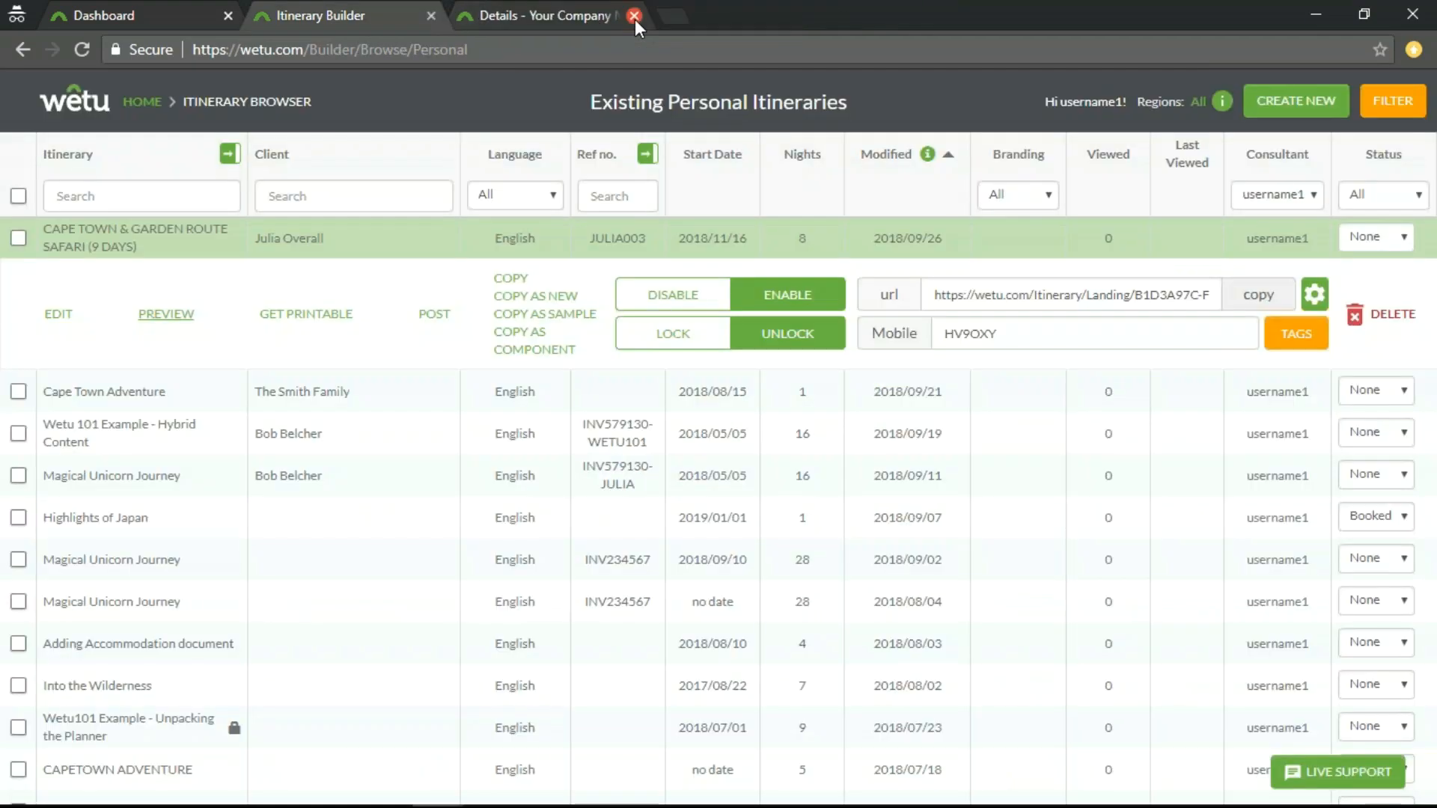
pyautogui.click(546, 15)
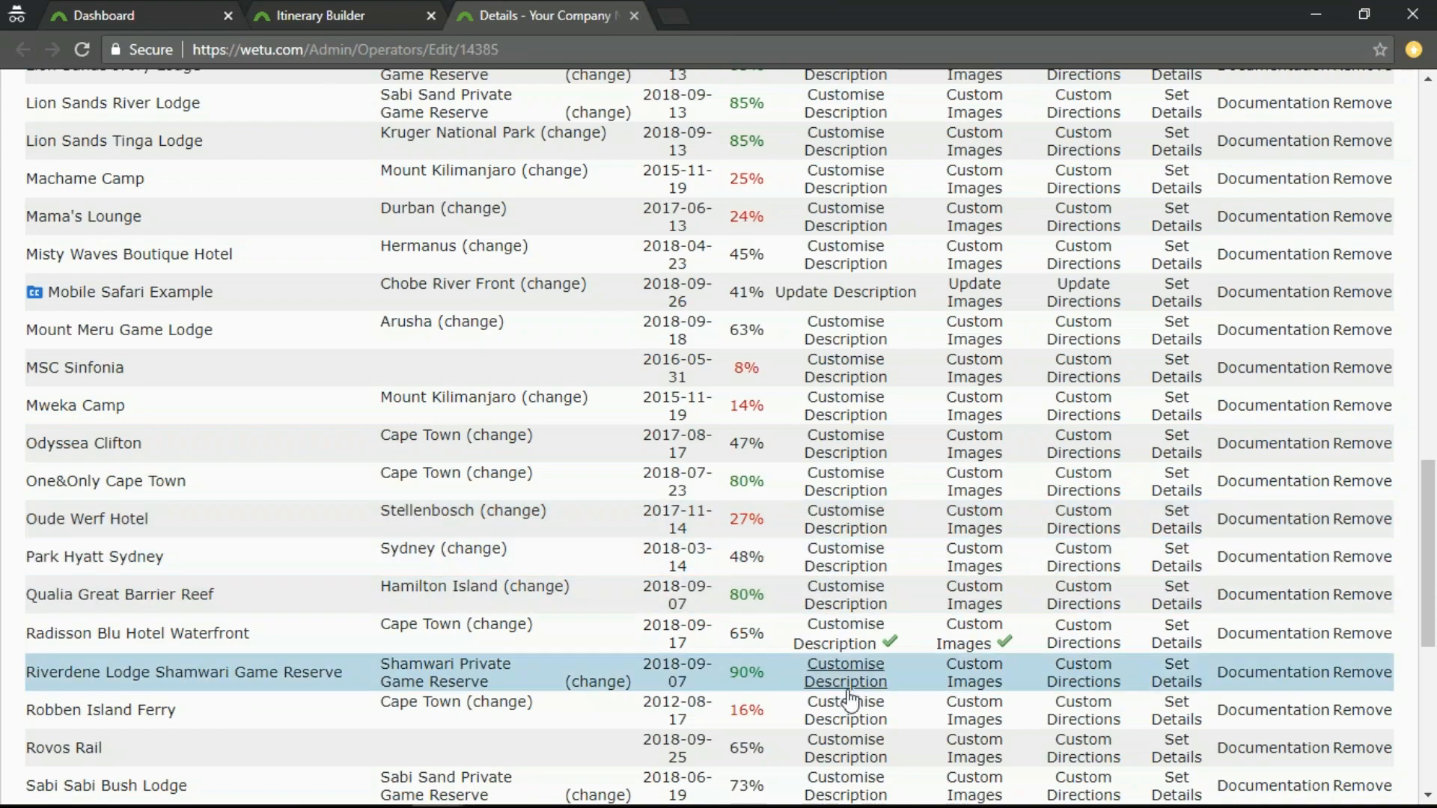
pyautogui.scroll(20, 849, 699)
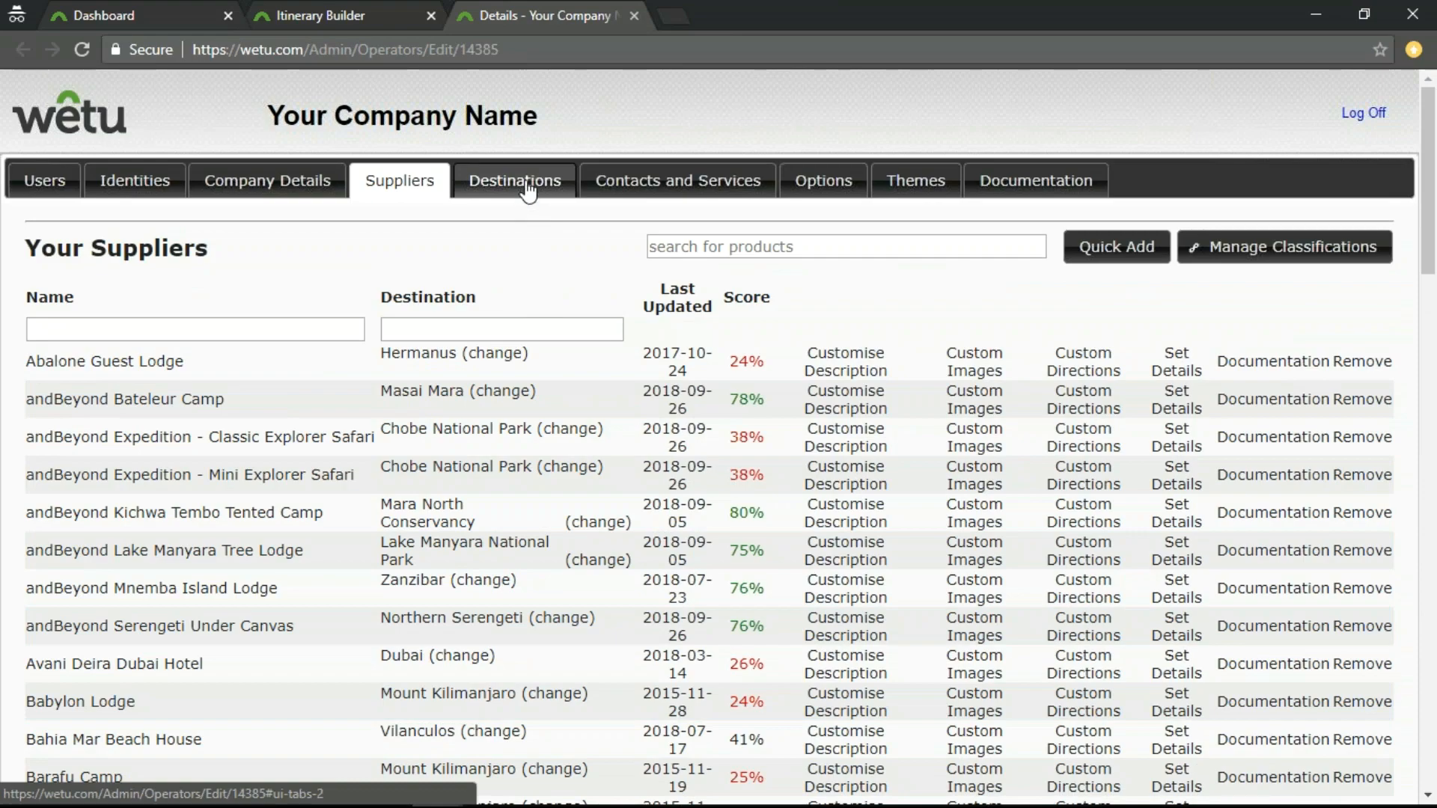
pyautogui.click(529, 189)
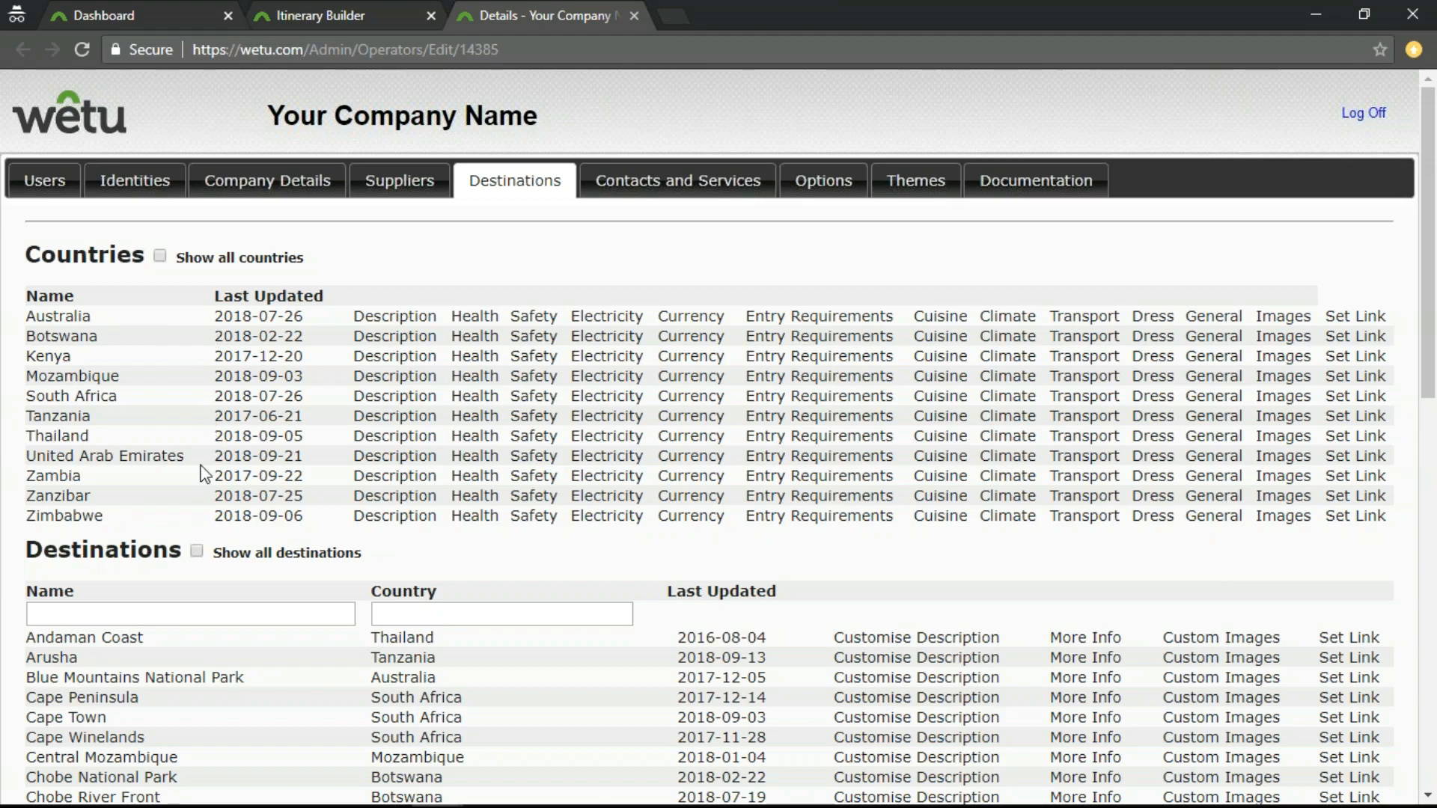
# Look over the Countries and Destinations lists, temporarily showing all countries before restoring the shorter country list.
pyautogui.scroll(-3, 206, 464)
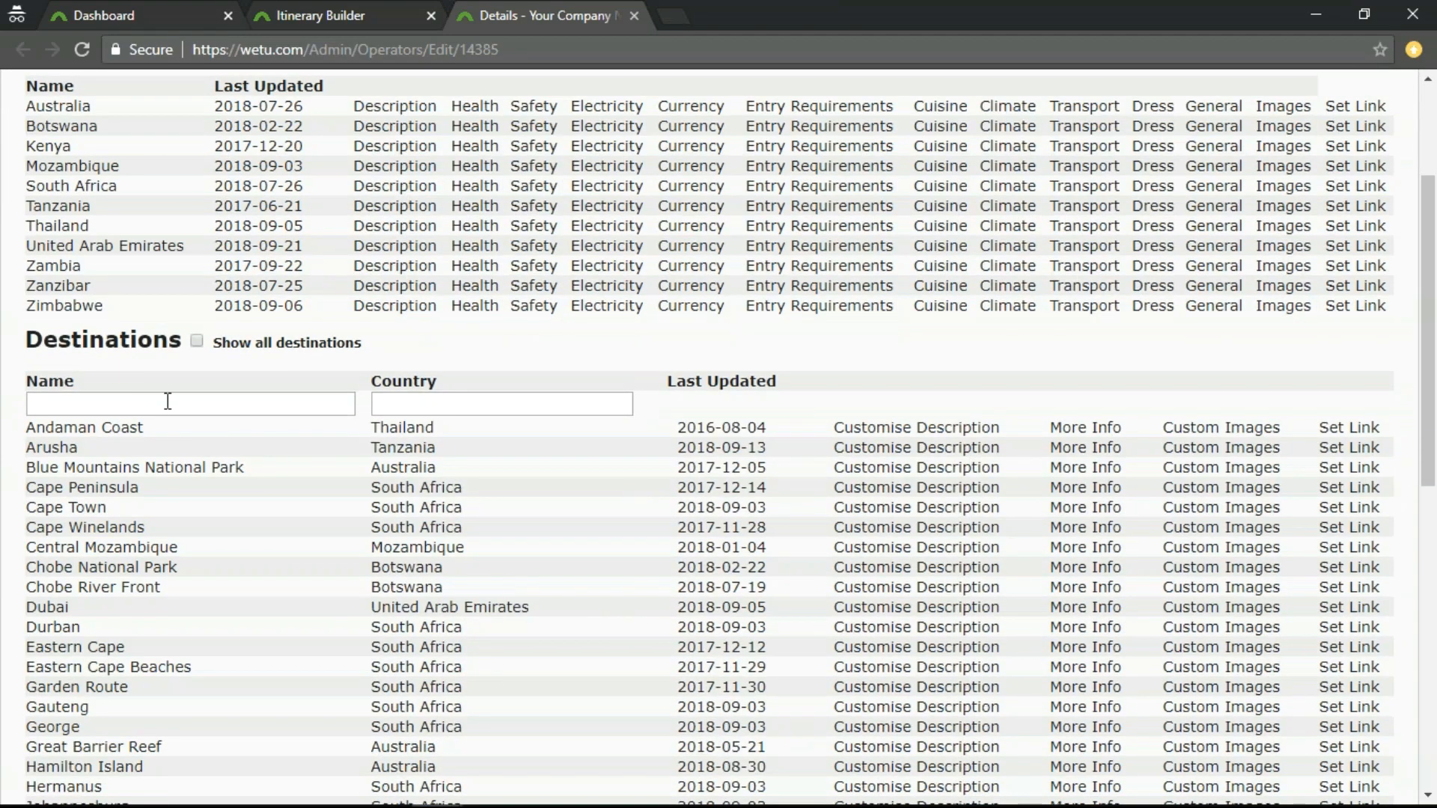
pyautogui.scroll(-10, 182, 548)
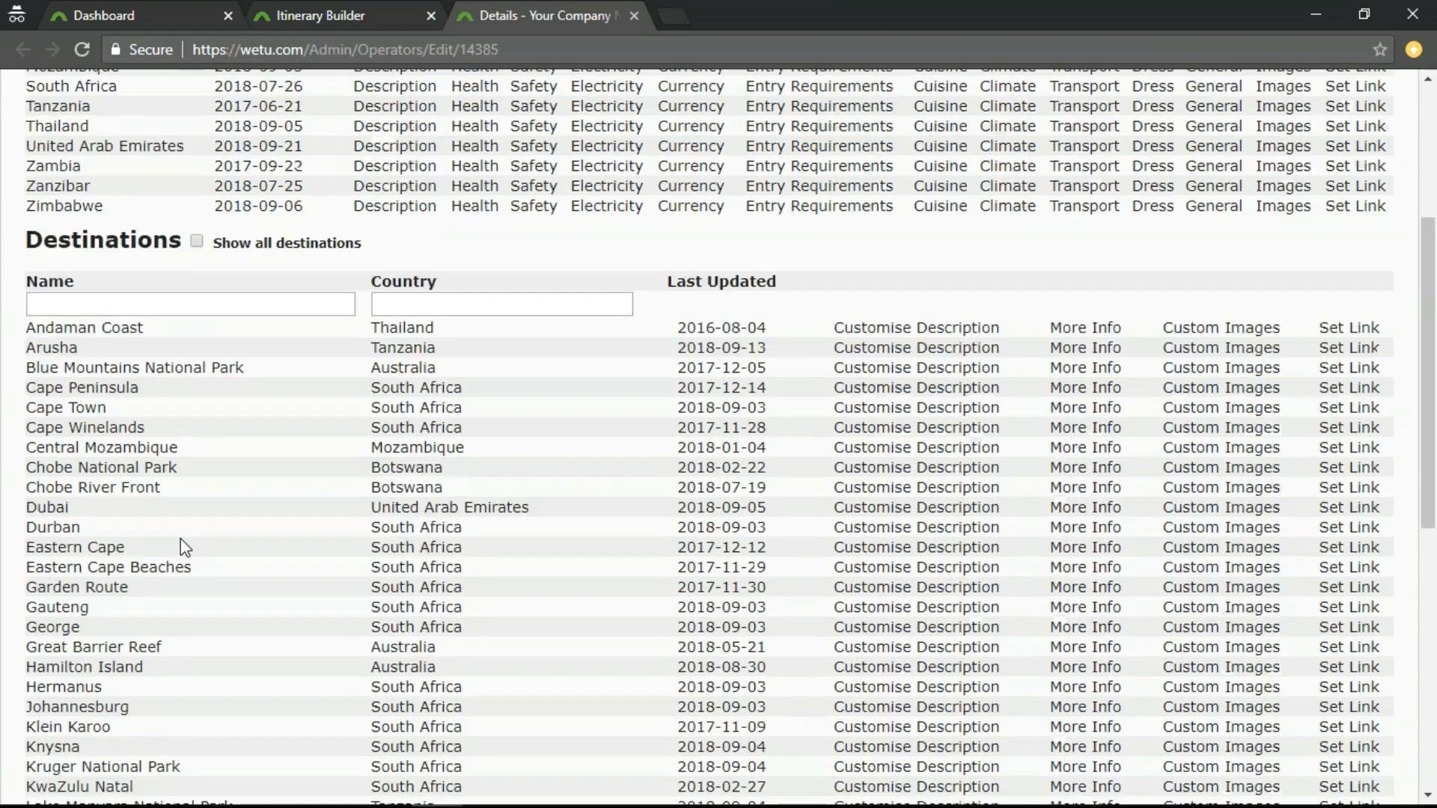
pyautogui.scroll(13, 174, 554)
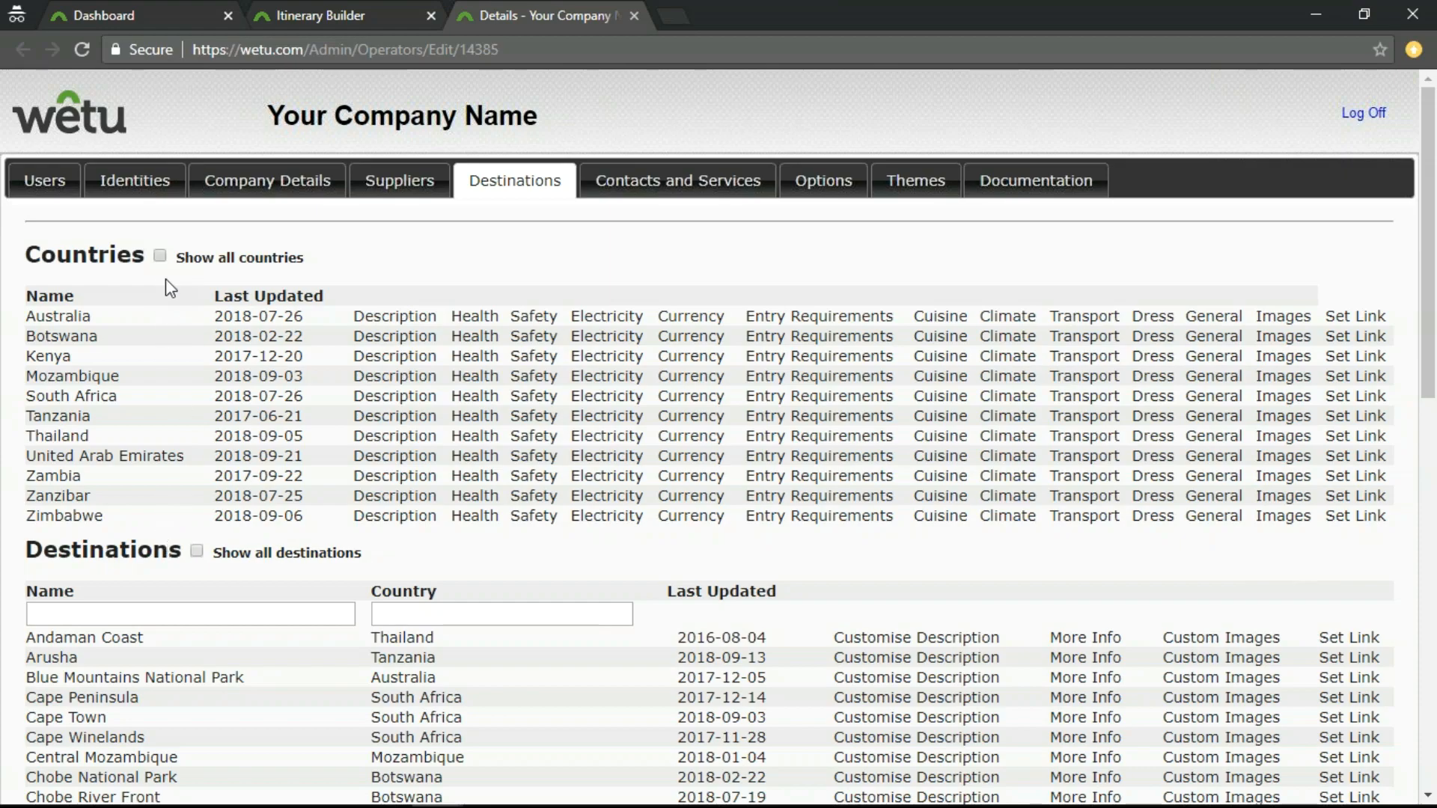
pyautogui.click(160, 256)
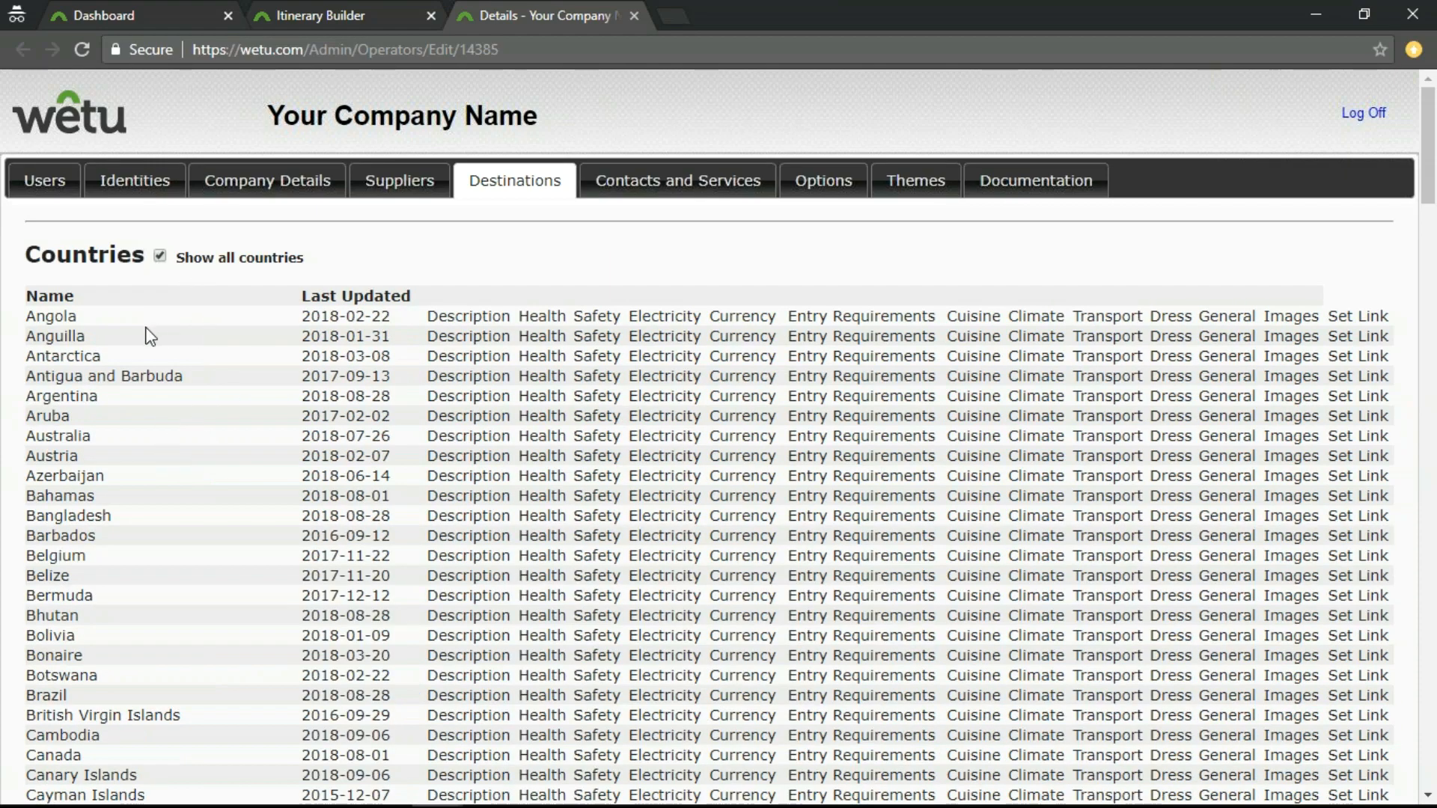
pyautogui.scroll(-2, 150, 337)
pyautogui.scroll(2, 147, 378)
pyautogui.click(161, 258)
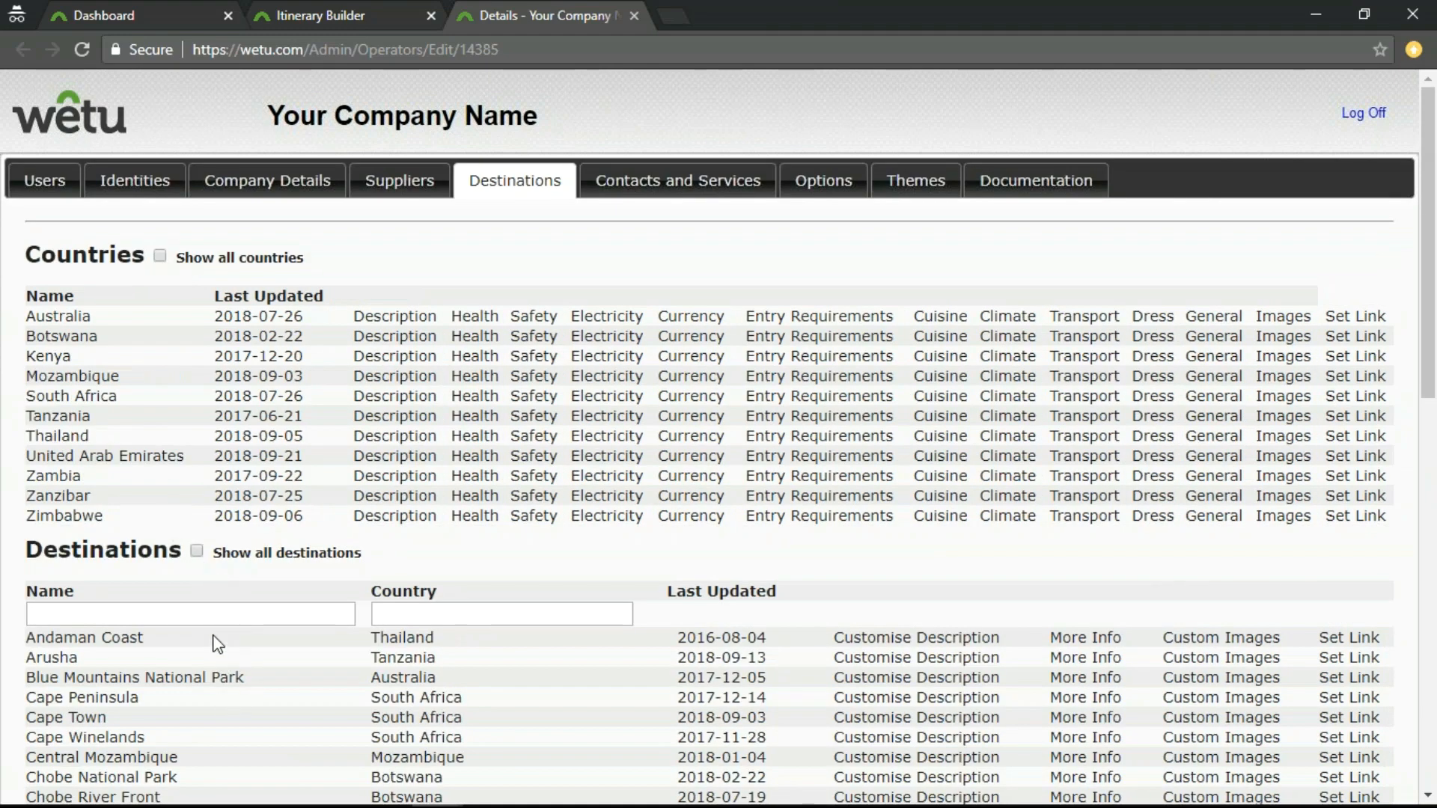
pyautogui.moveTo(200, 609)
# Review South Africa's English description and its German translation, then close the translations without saving.
pyautogui.click(397, 404)
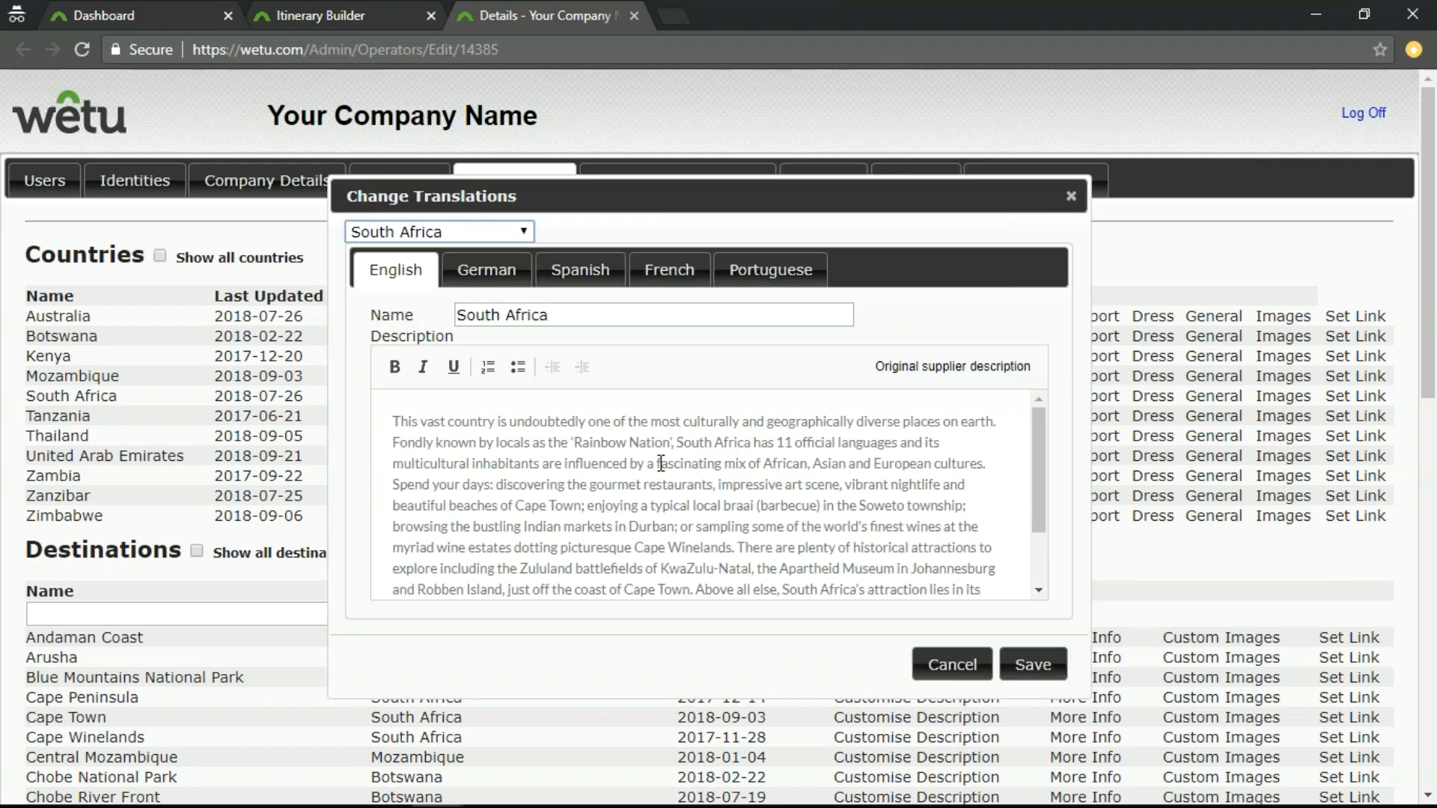
pyautogui.scroll(-2, 598, 436)
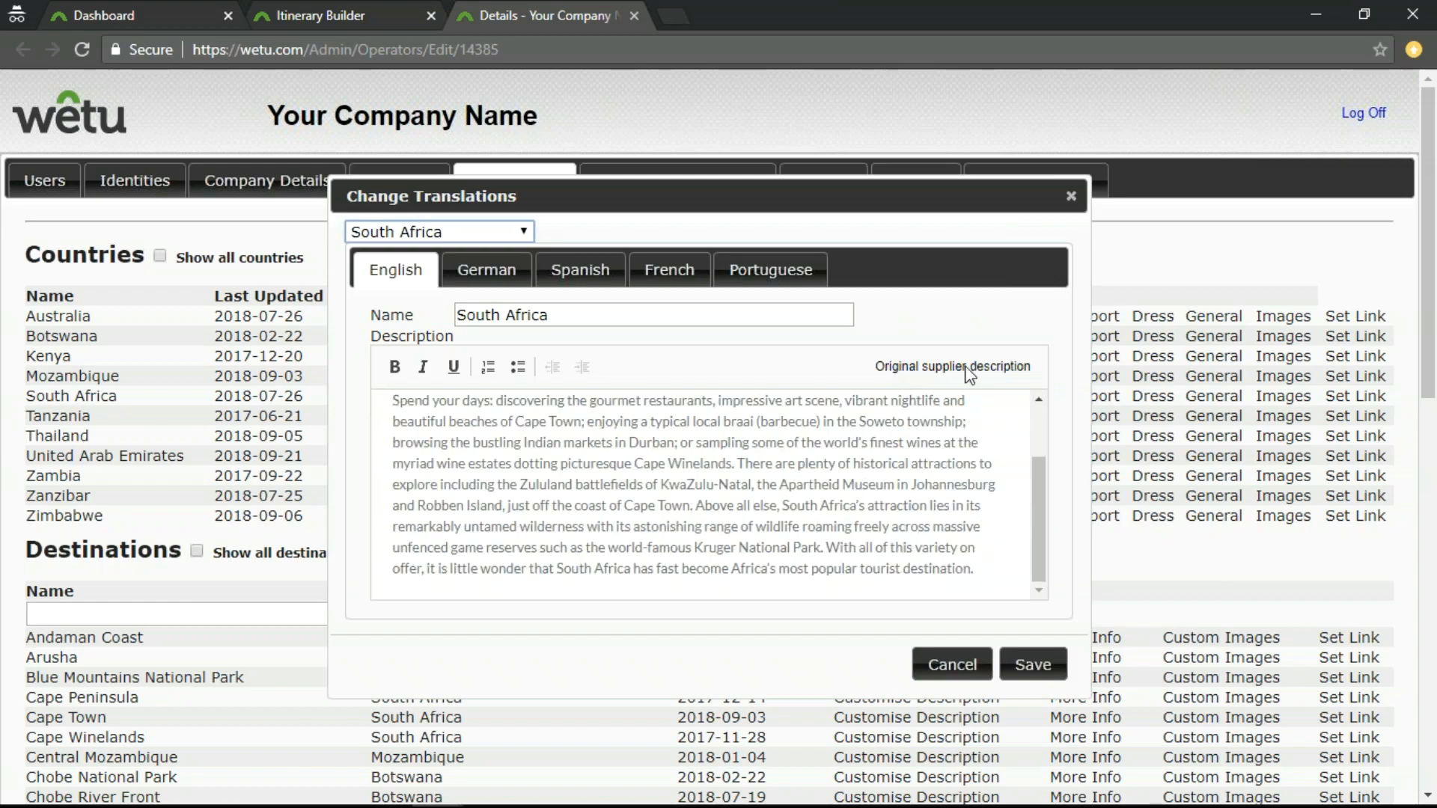
pyautogui.scroll(2, 597, 497)
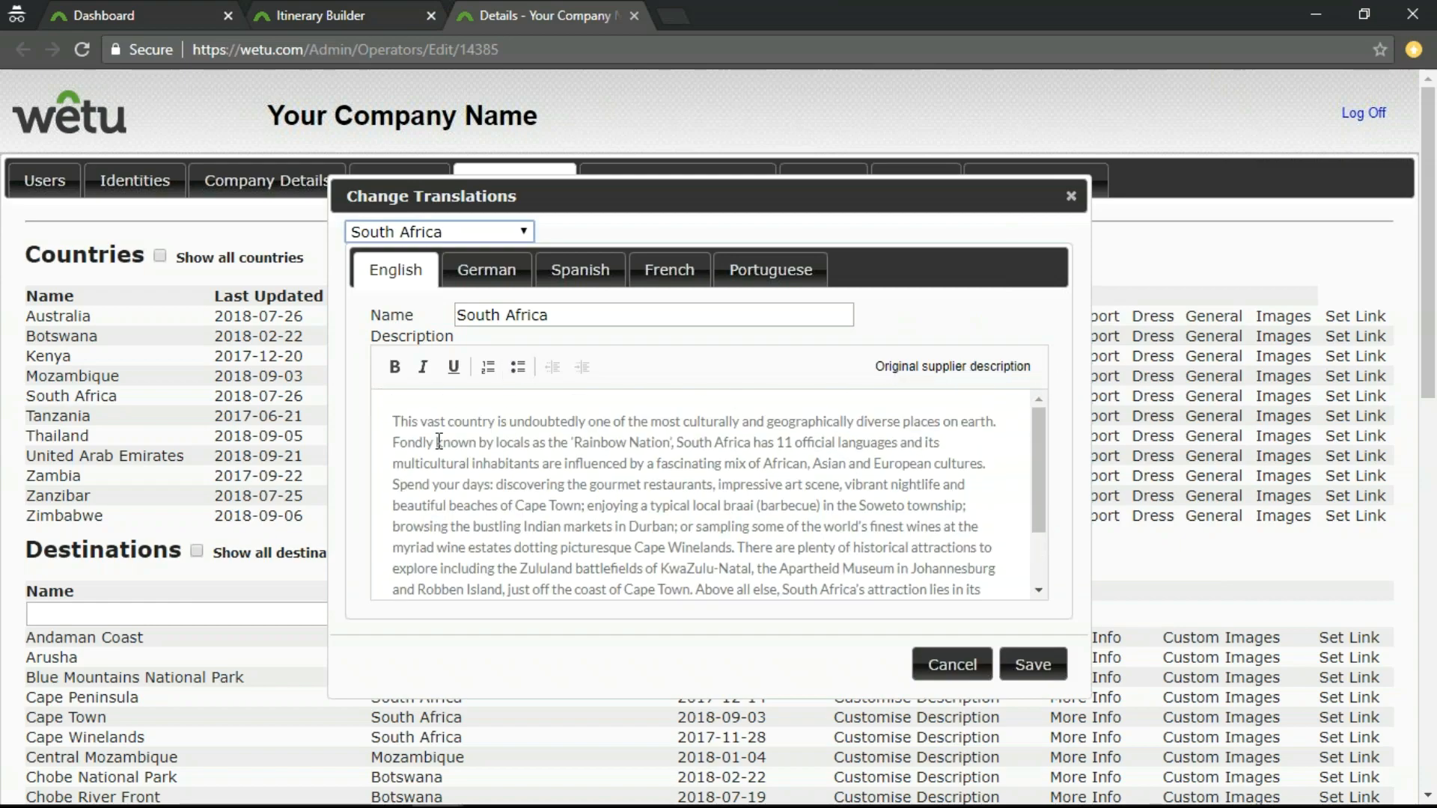
pyautogui.click(436, 413)
pyautogui.scroll(-2, 611, 490)
pyautogui.scroll(2, 608, 494)
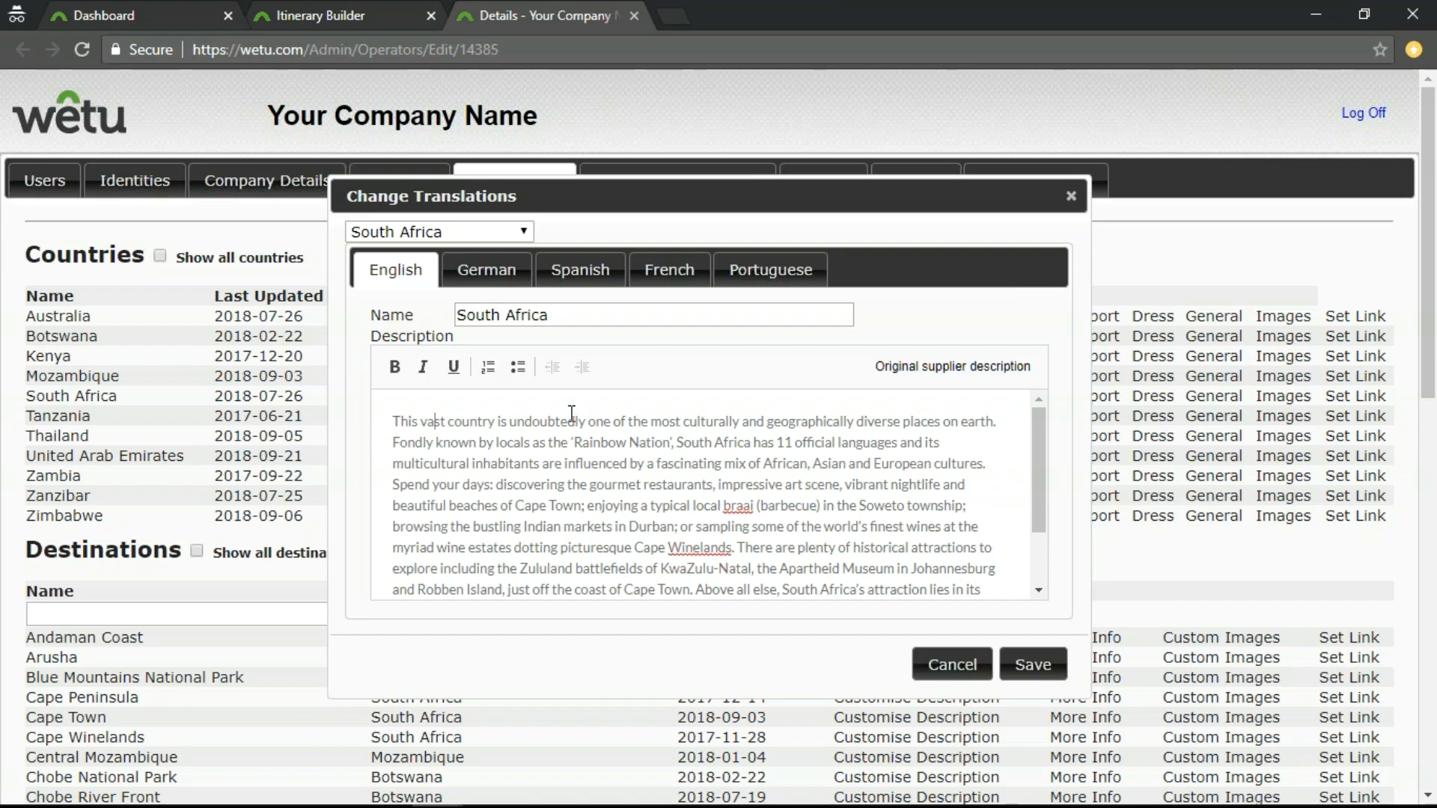
pyautogui.click(525, 238)
pyautogui.click(528, 238)
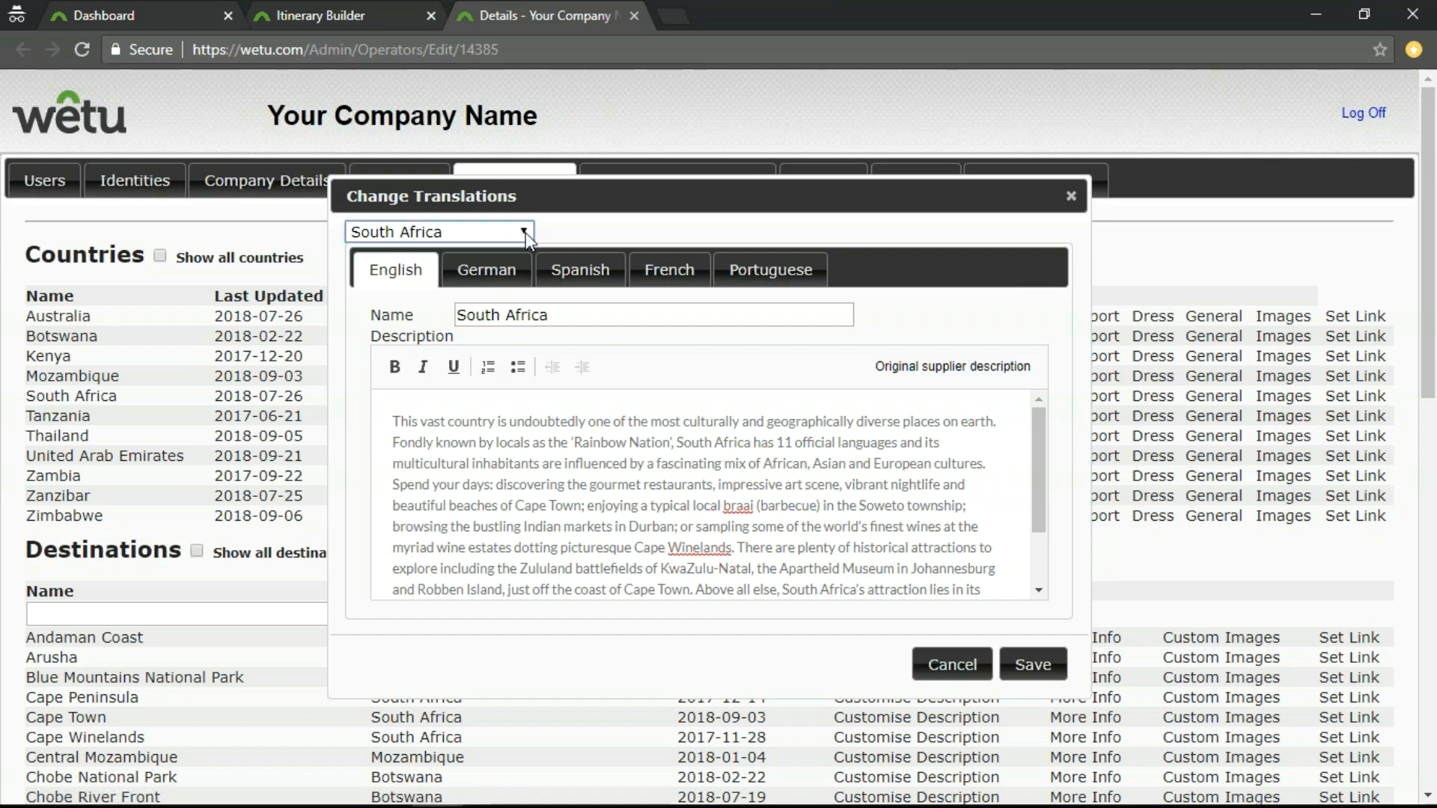
pyautogui.click(485, 272)
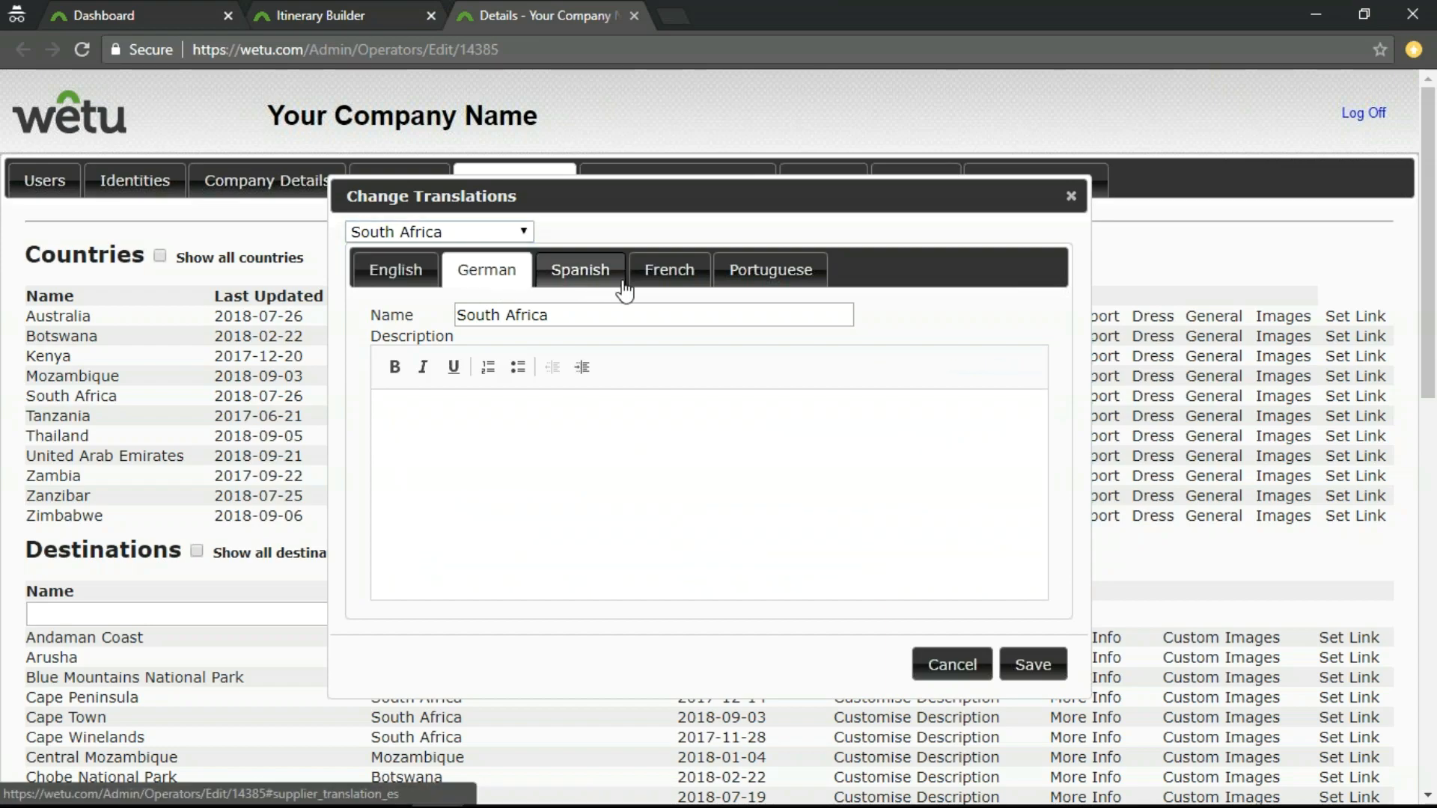
pyautogui.click(948, 668)
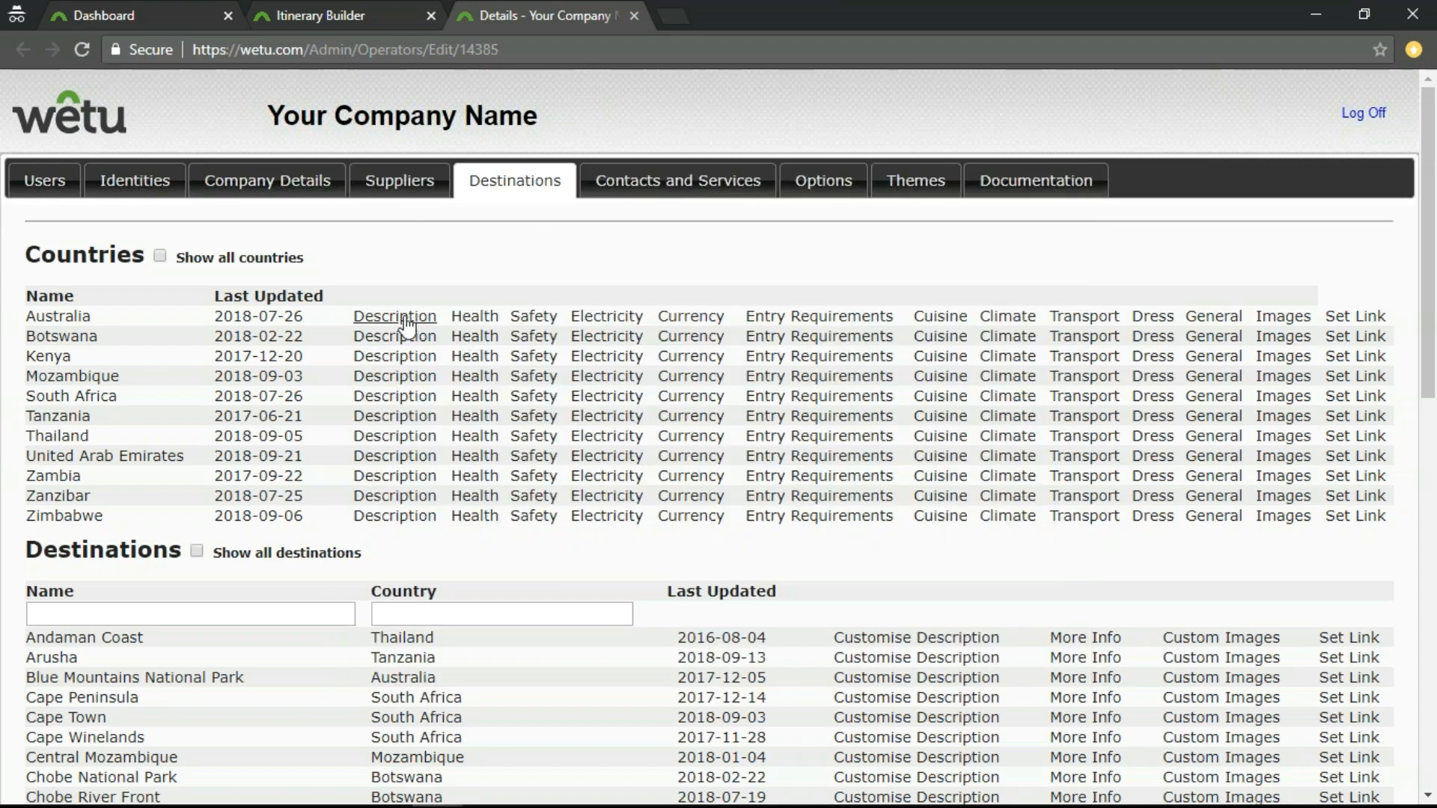
# View South Africa's Health, Safety and Electricity texts one after another, closing each without saving.
pyautogui.click(475, 397)
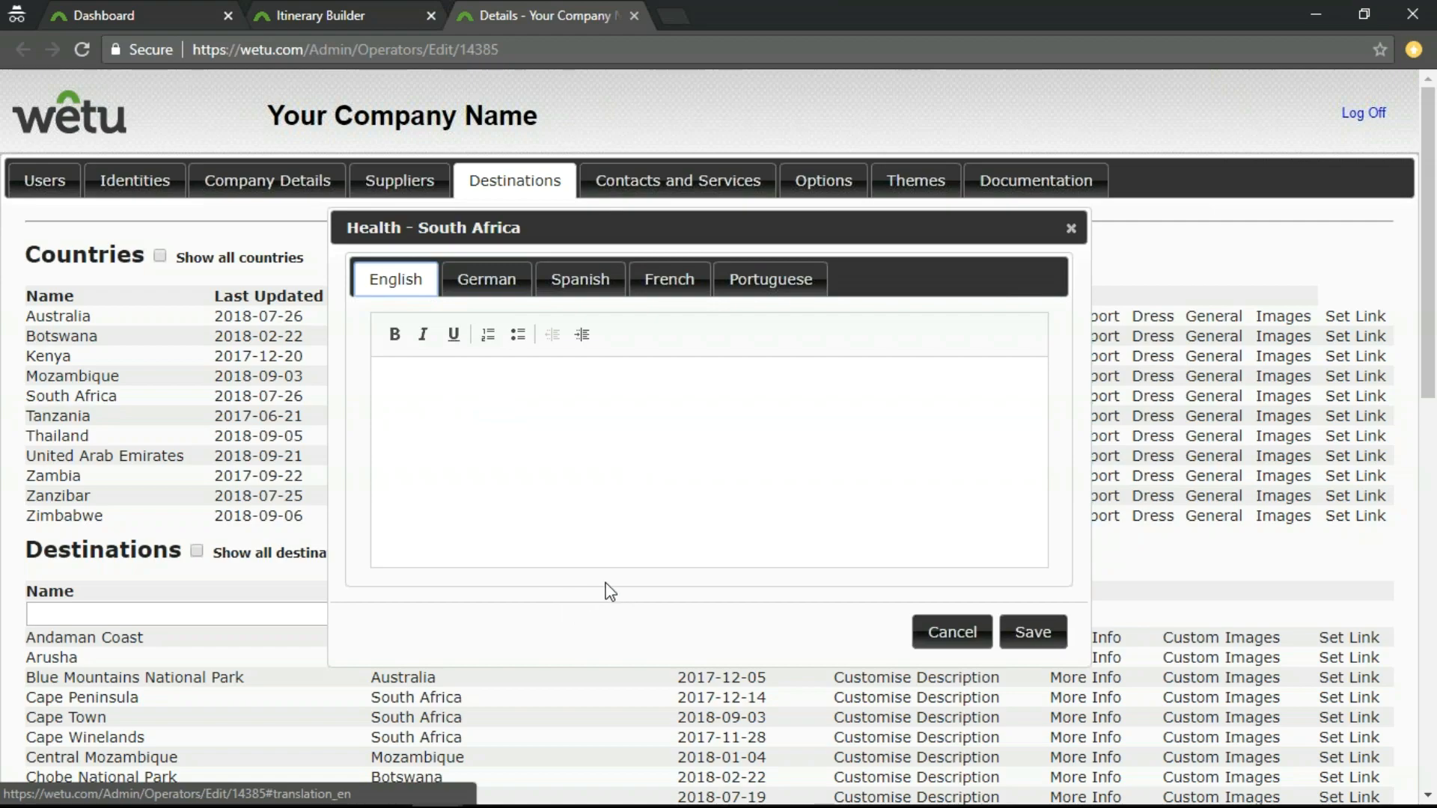
pyautogui.click(945, 634)
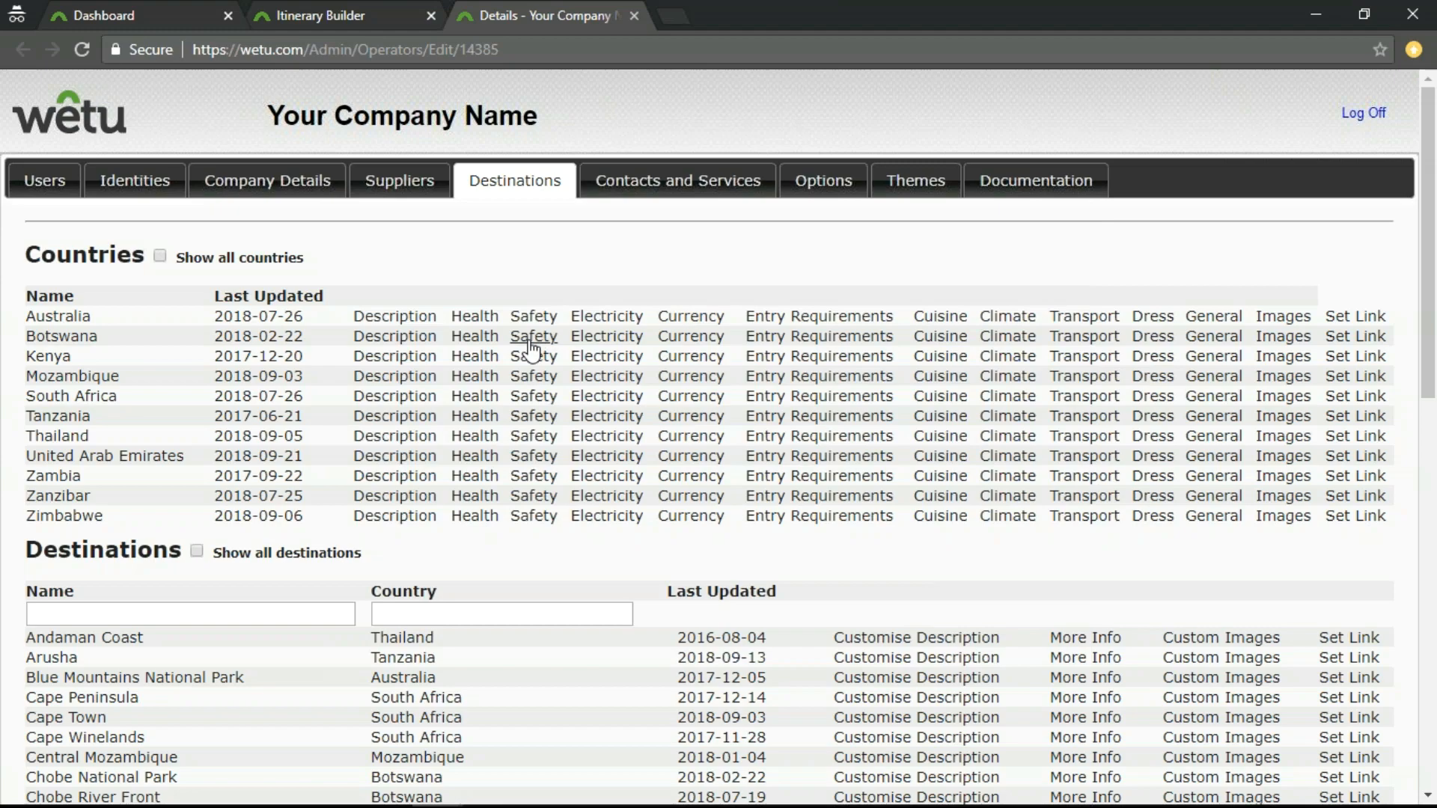
pyautogui.click(533, 396)
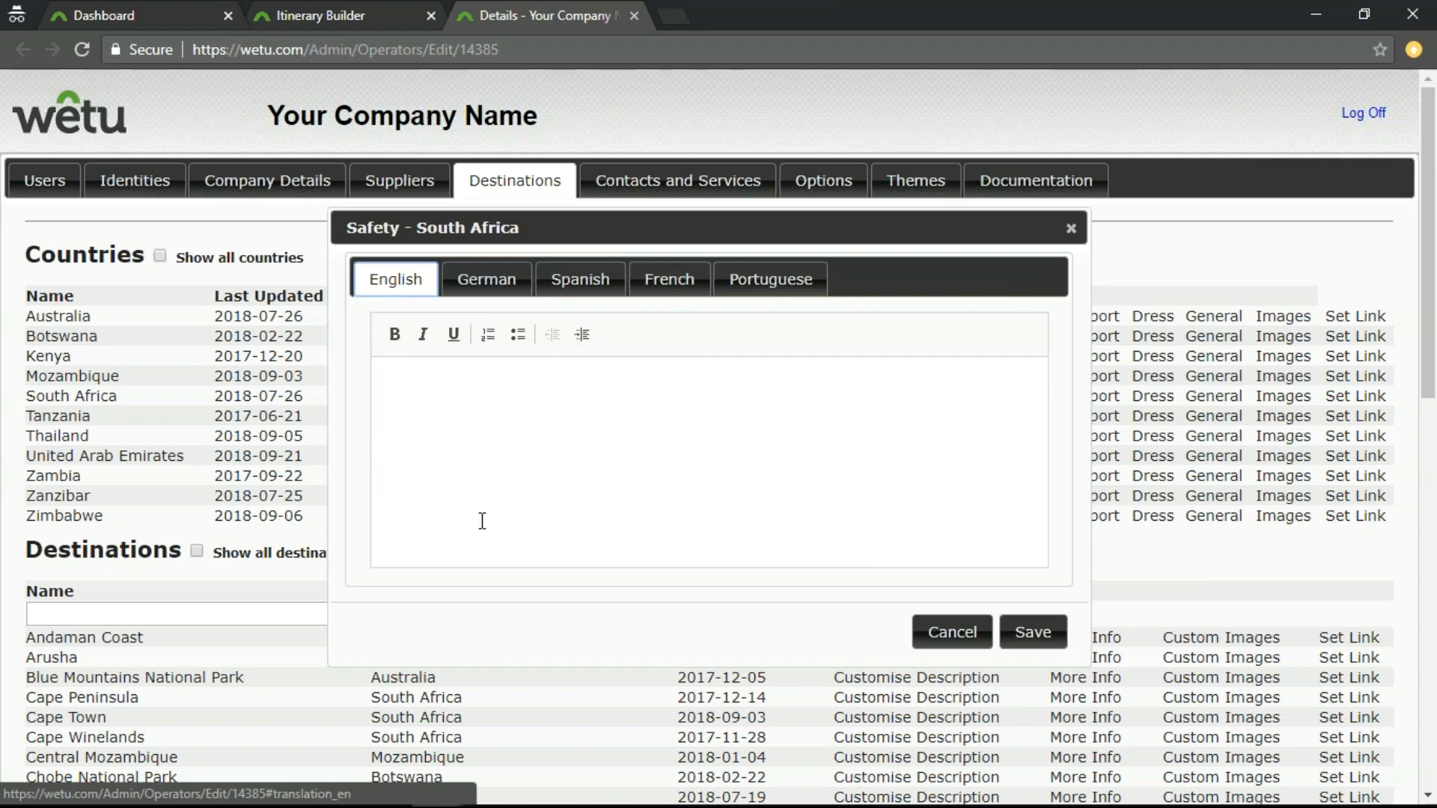
pyautogui.click(958, 637)
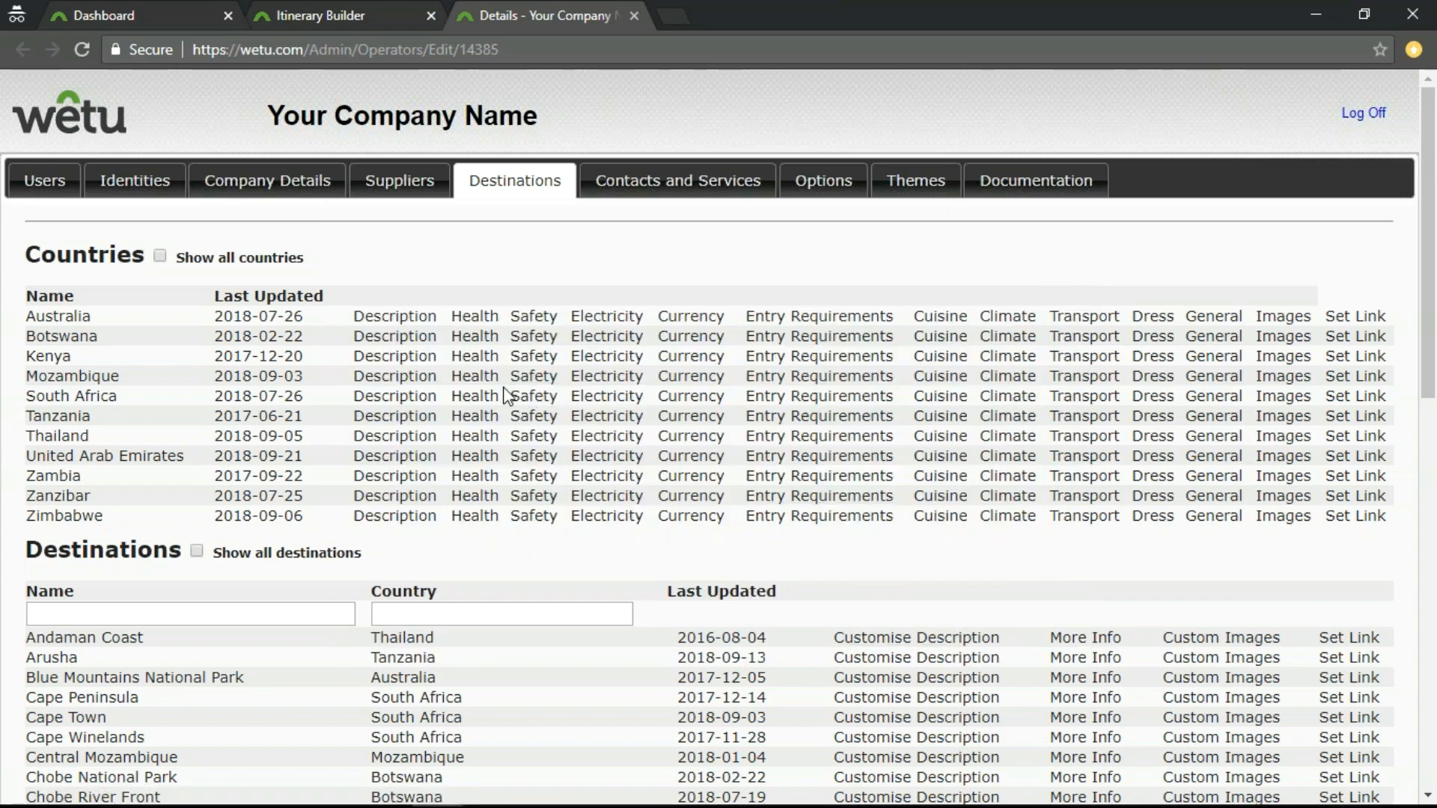
pyautogui.click(606, 396)
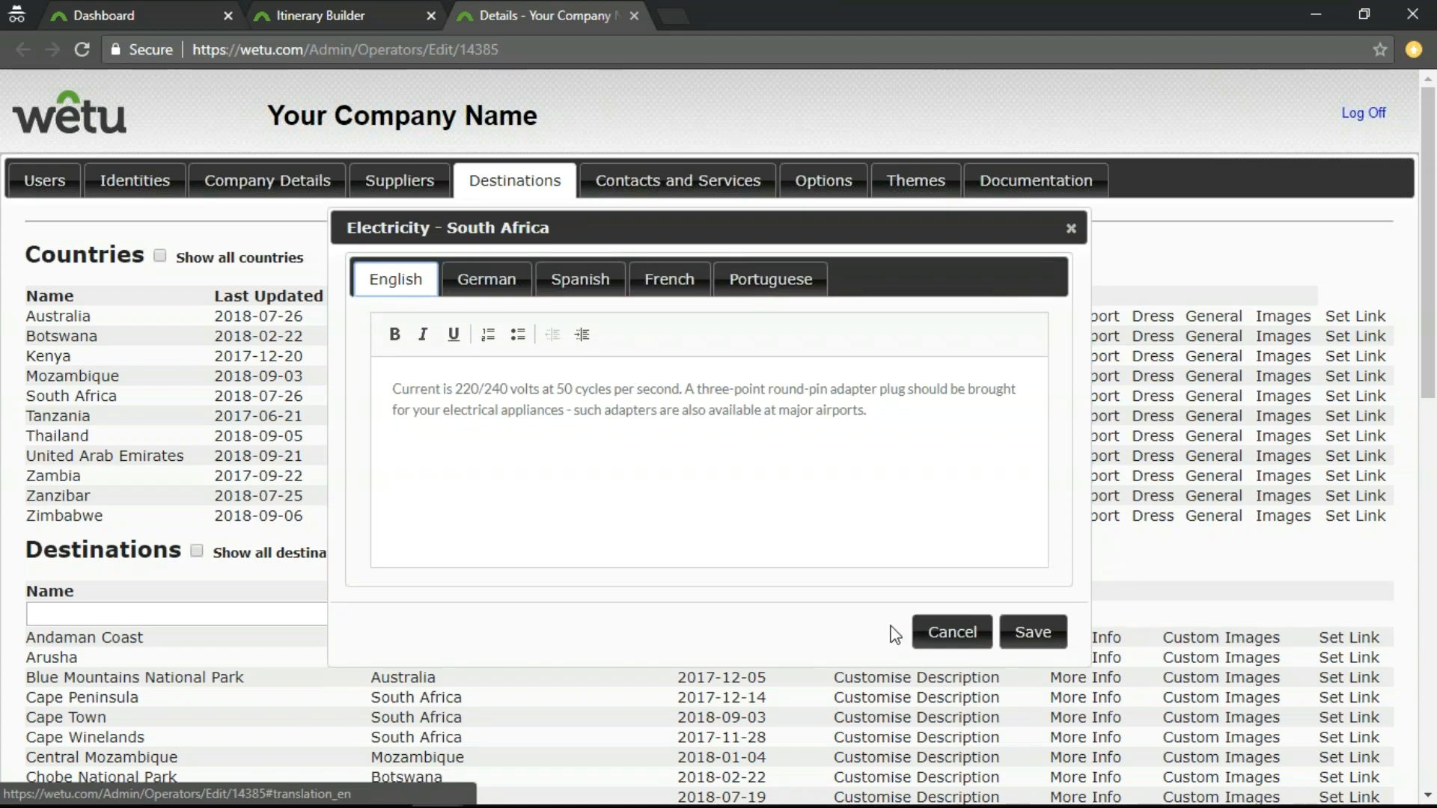
pyautogui.click(949, 632)
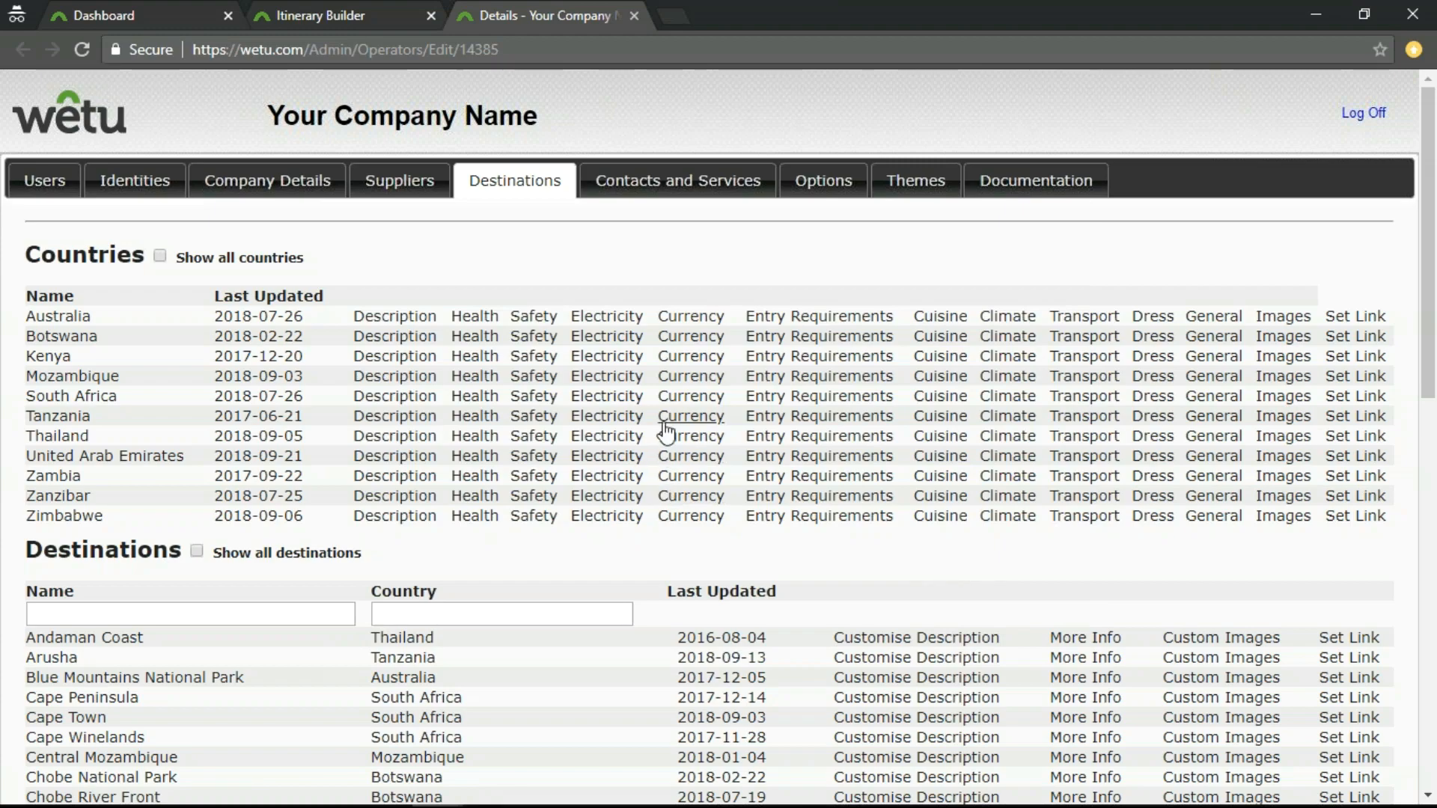
# View South Africa's Currency, Entry Requirements and Cuisine texts one after another, closing each without saving.
pyautogui.click(692, 400)
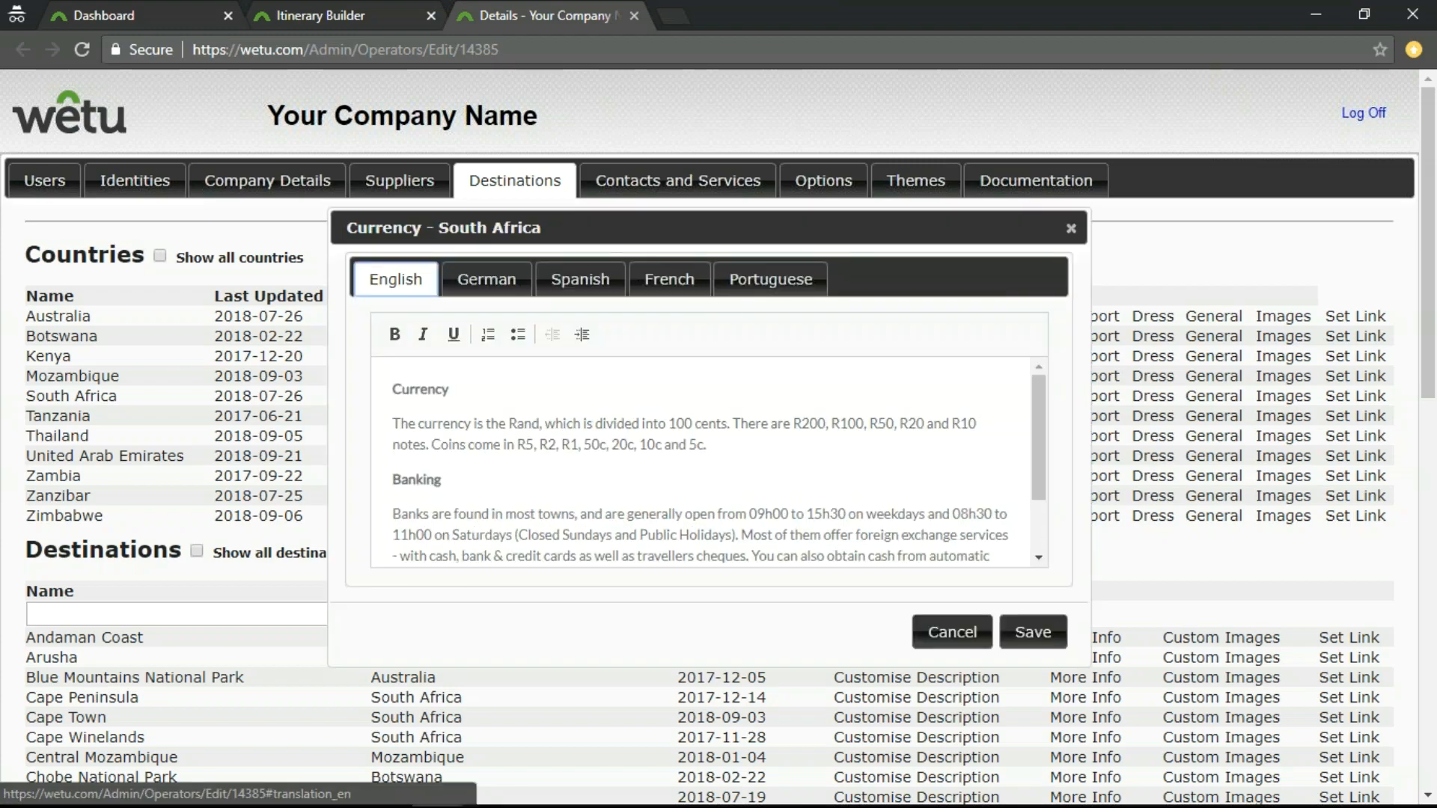
pyautogui.scroll(-1, 648, 412)
pyautogui.scroll(2, 650, 422)
pyautogui.click(950, 633)
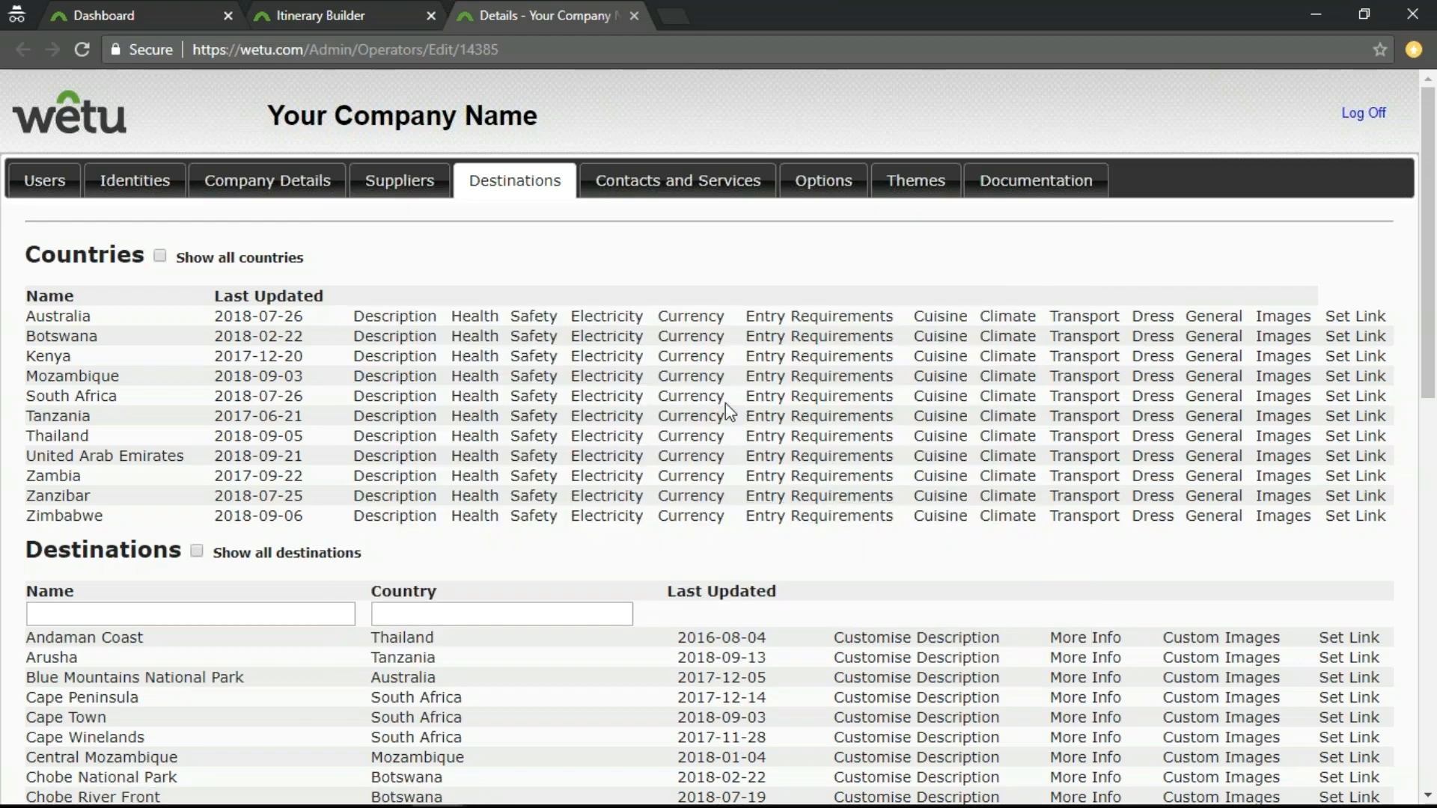
pyautogui.click(778, 404)
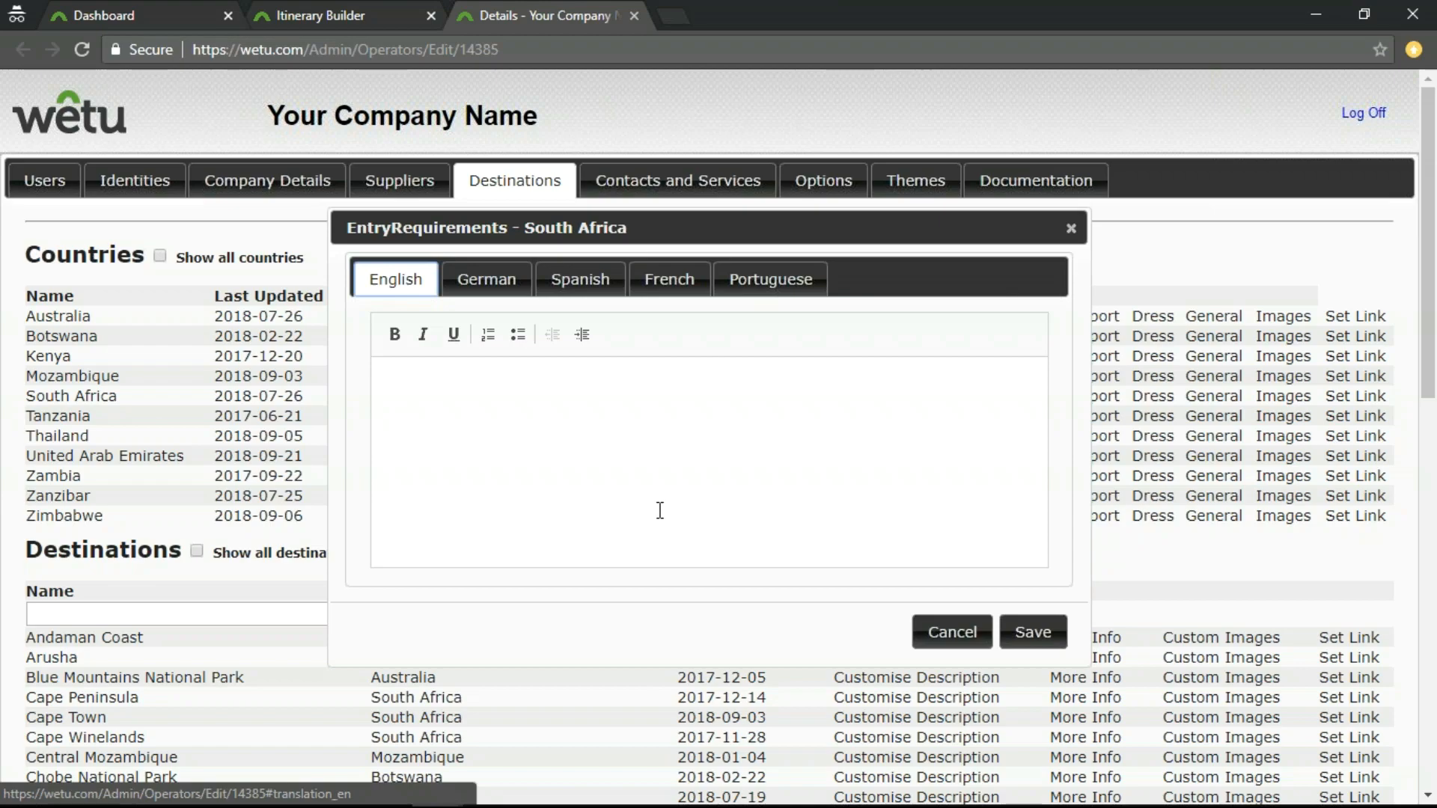
pyautogui.click(952, 632)
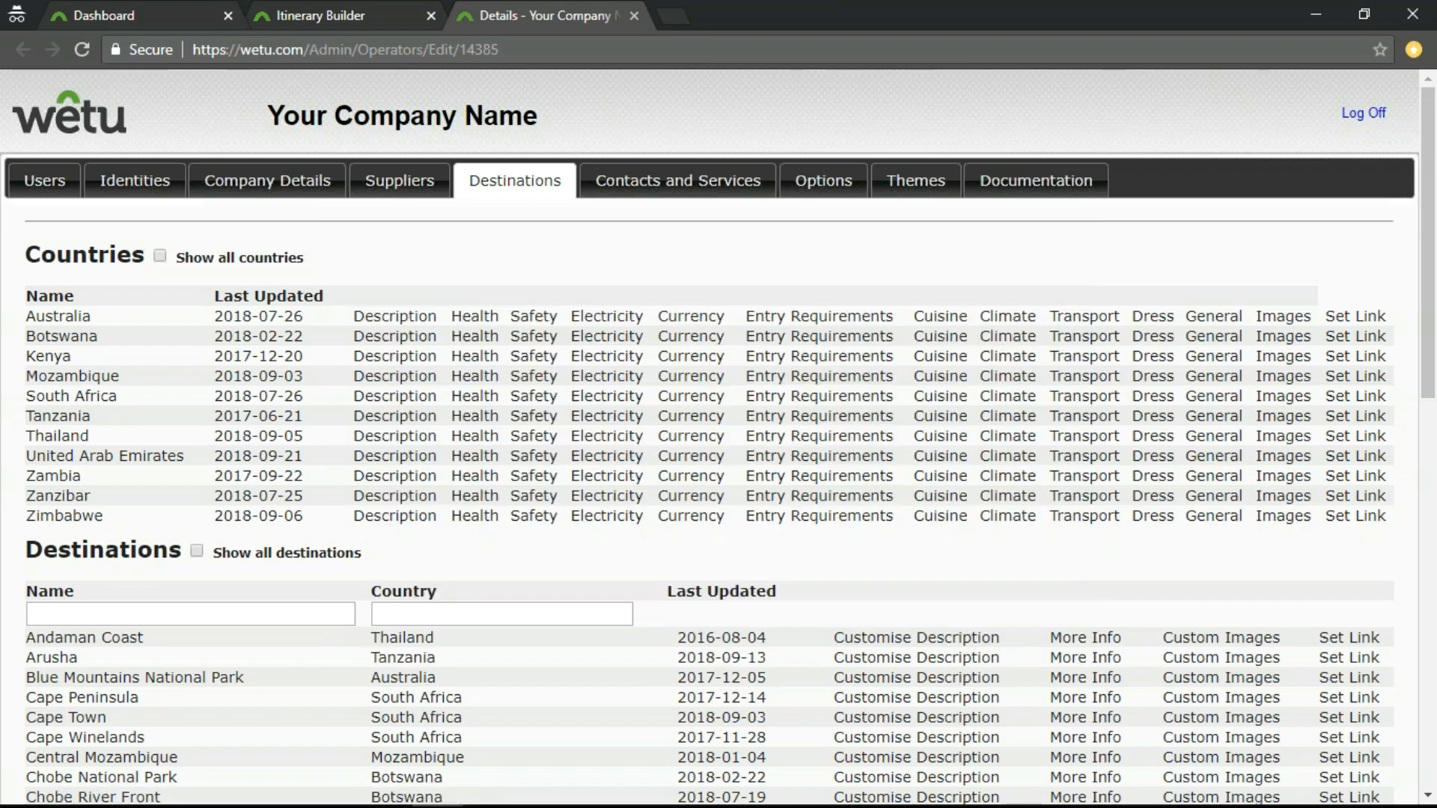
pyautogui.click(939, 398)
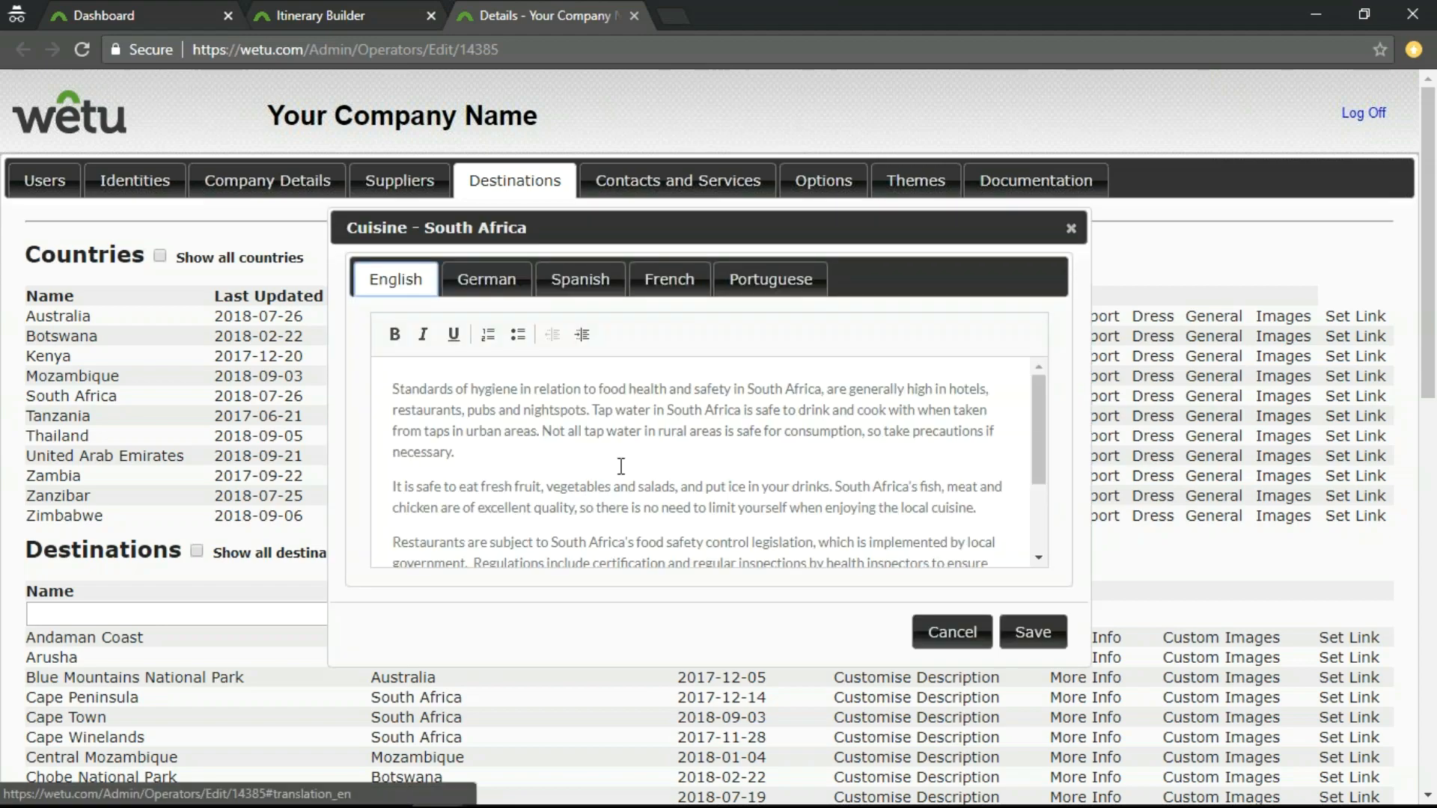
pyautogui.scroll(-3, 625, 462)
pyautogui.click(971, 632)
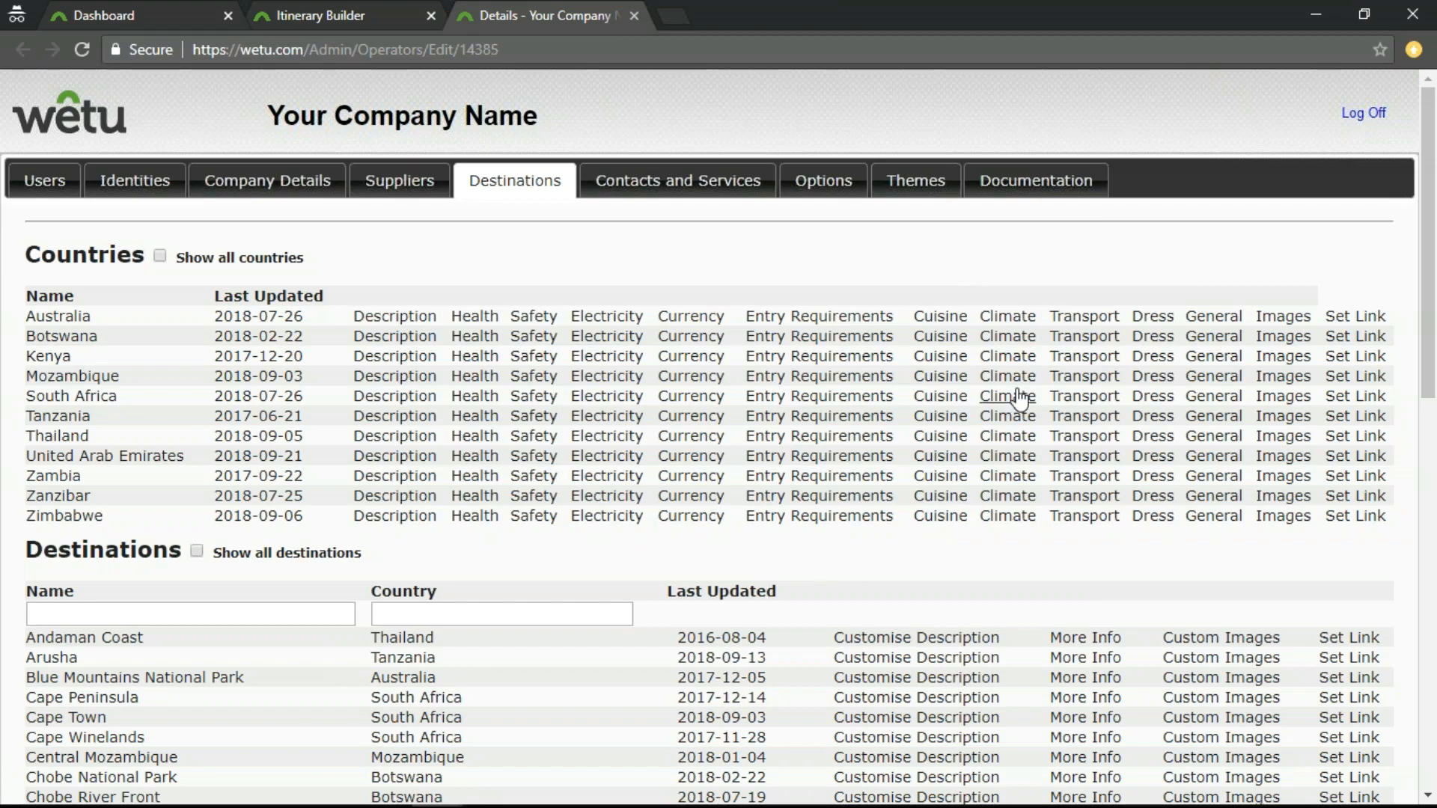
# View South Africa's Climate, Transport, Dress and General texts one after another, closing each without saving.
pyautogui.click(1019, 398)
pyautogui.click(966, 637)
pyautogui.click(1112, 404)
pyautogui.click(963, 634)
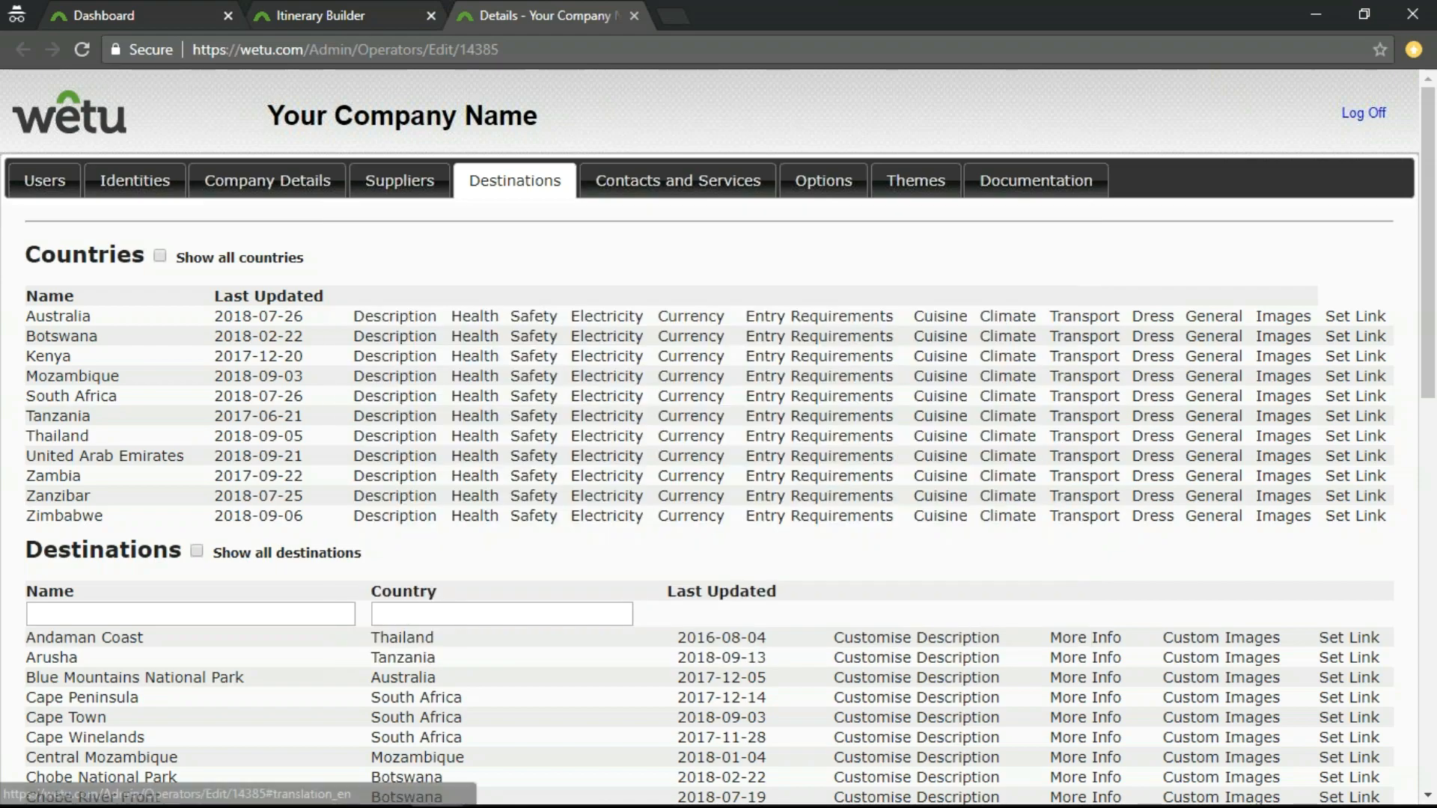
pyautogui.click(1156, 399)
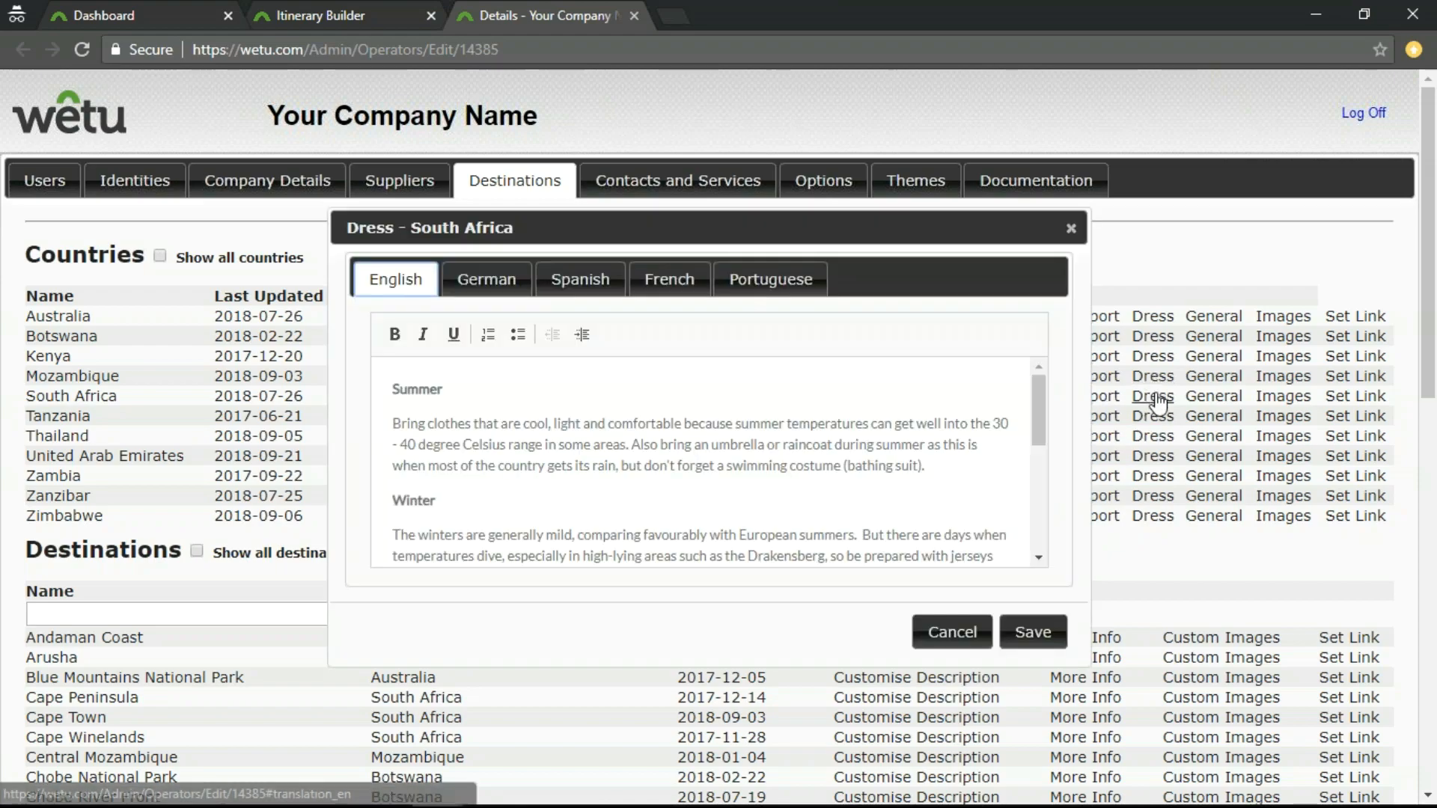
pyautogui.click(963, 639)
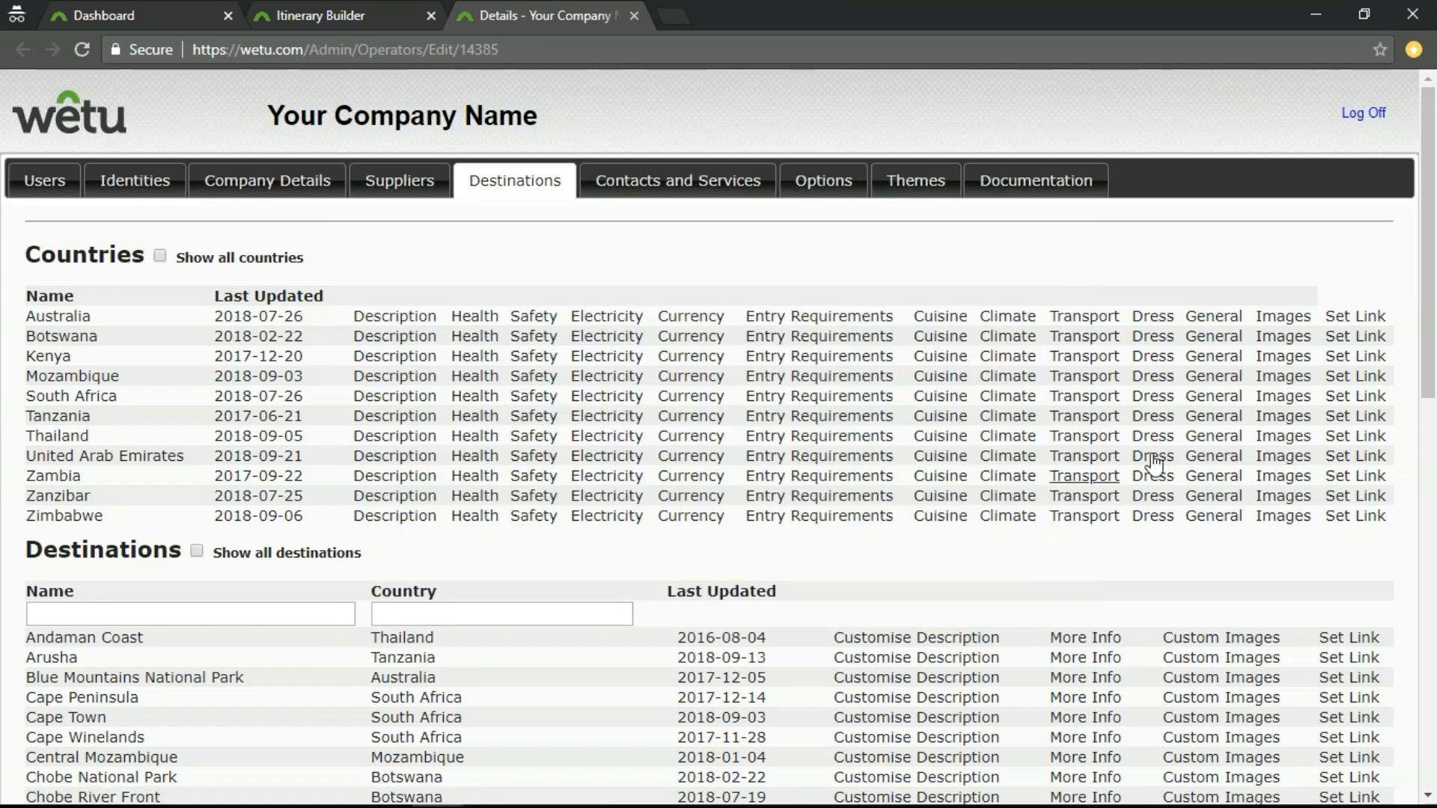
pyautogui.click(1213, 397)
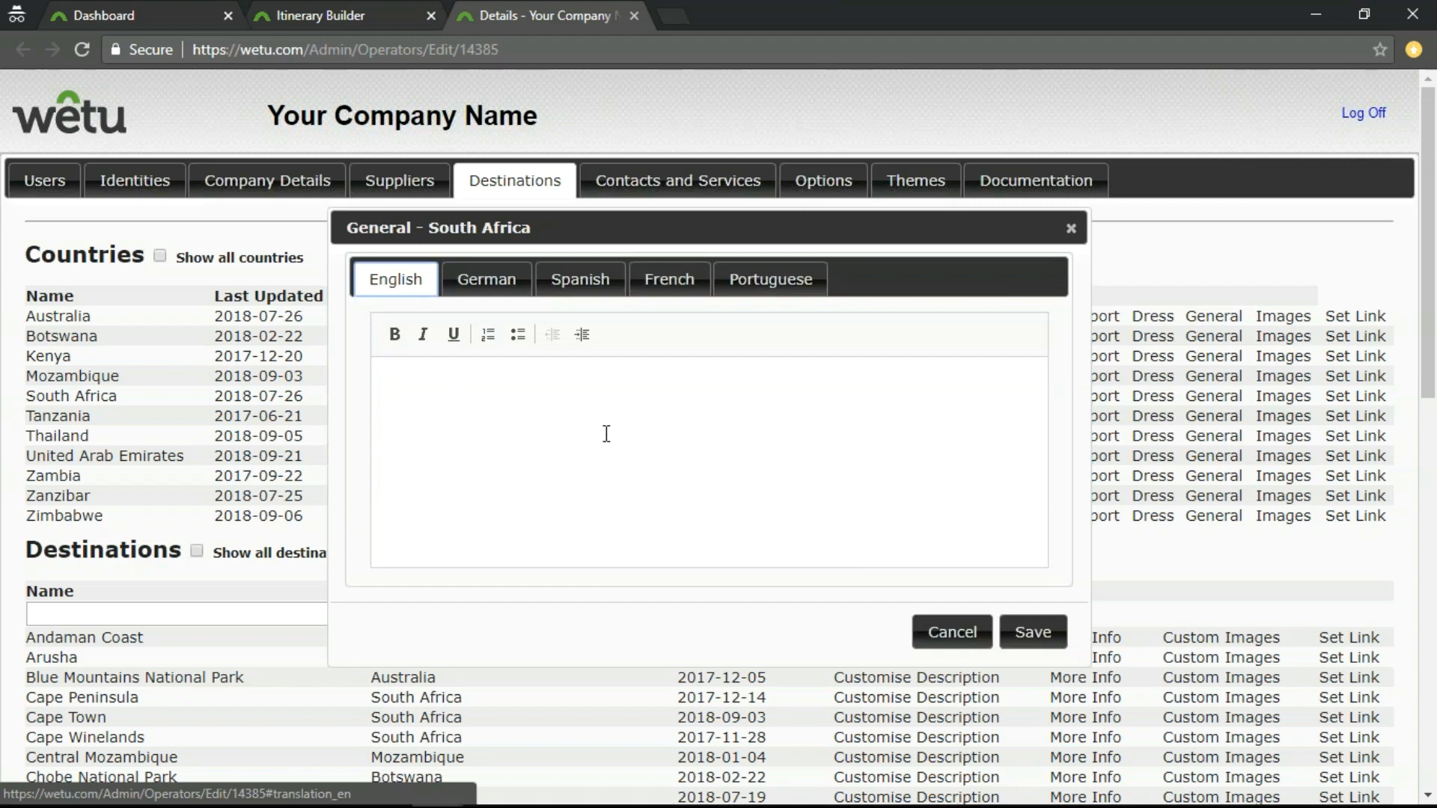
pyautogui.click(942, 635)
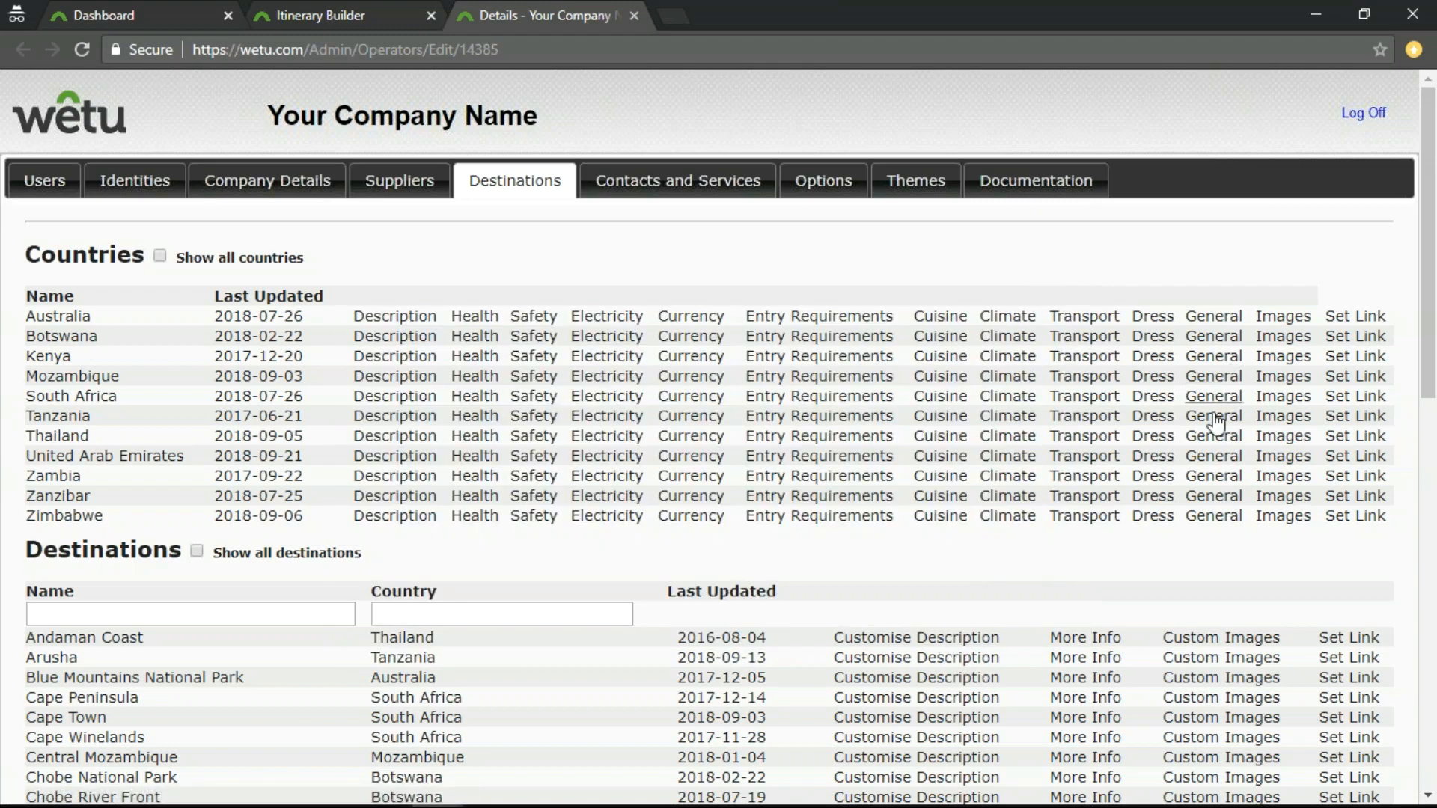
# Open Tanzania's custom images and look over its My Collection and Supplier Images sections.
pyautogui.click(1280, 418)
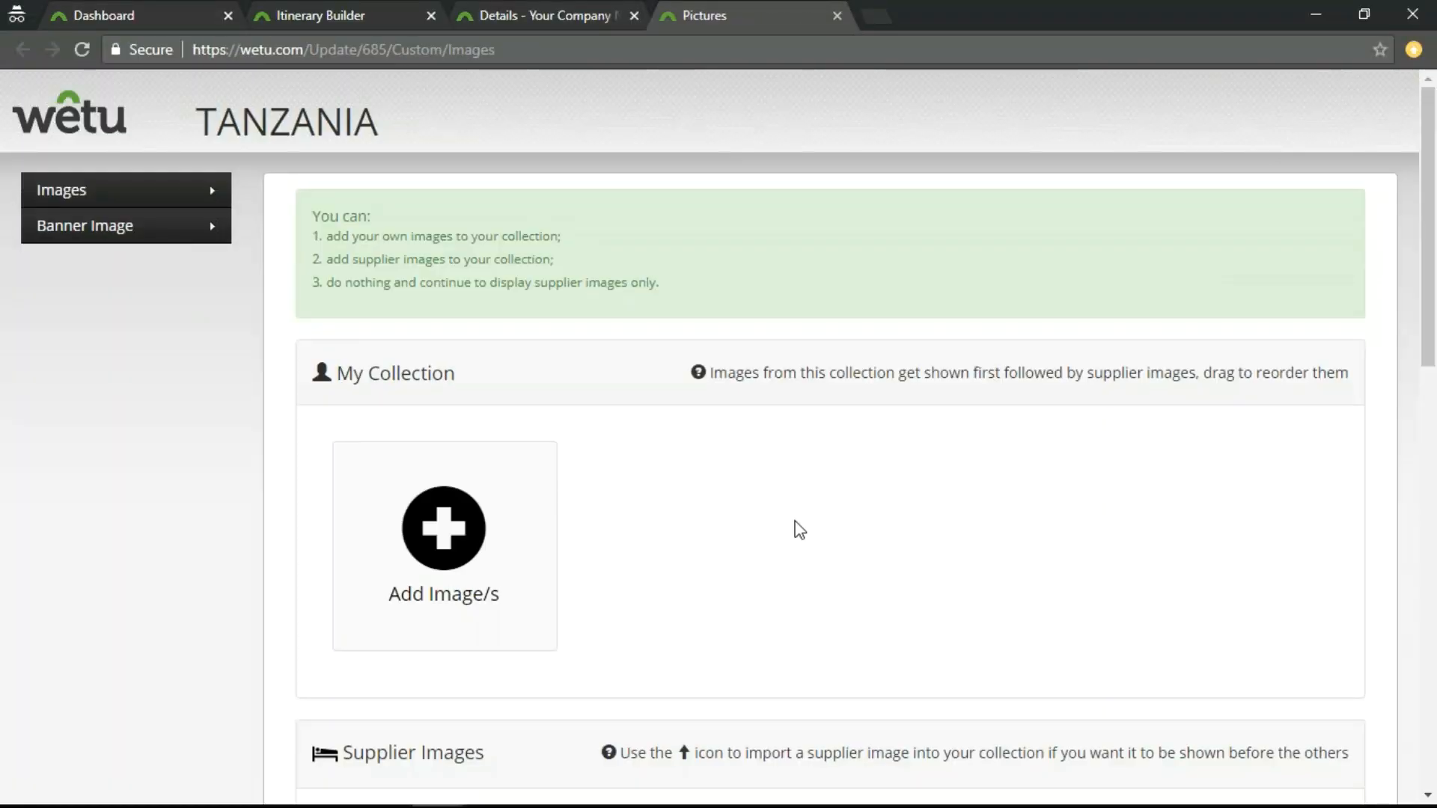
pyautogui.scroll(-7, 824, 425)
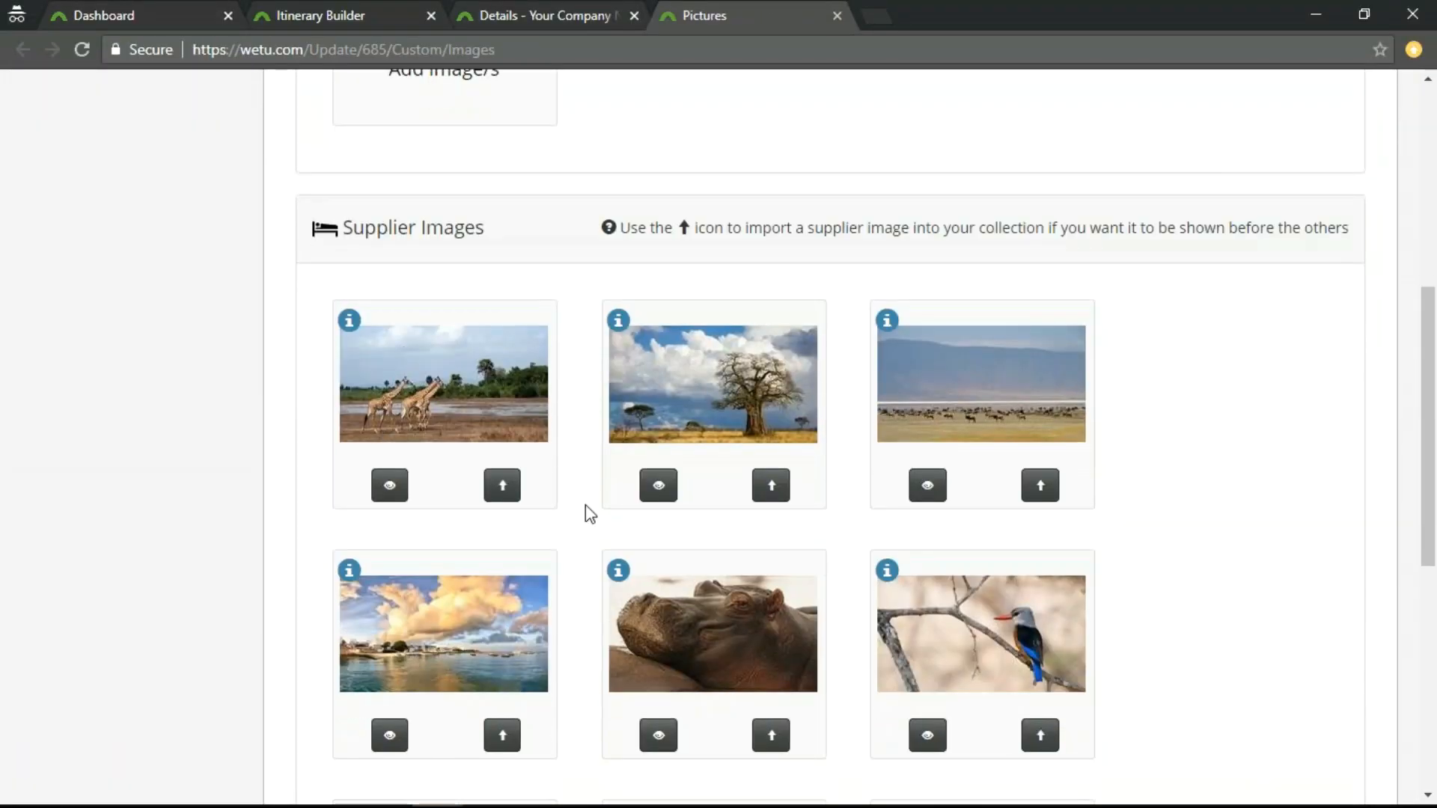
pyautogui.scroll(-8, 815, 680)
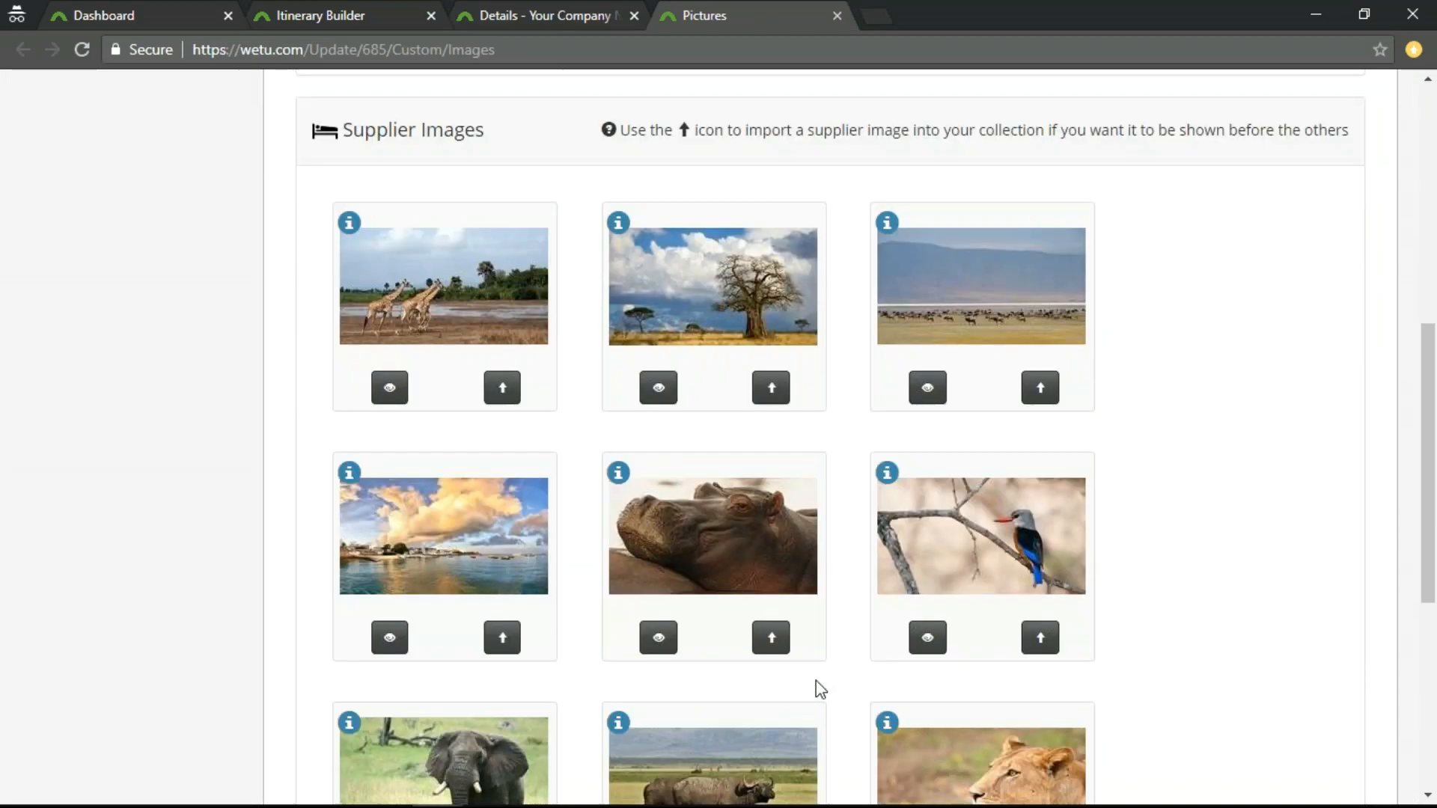
pyautogui.scroll(15, 819, 676)
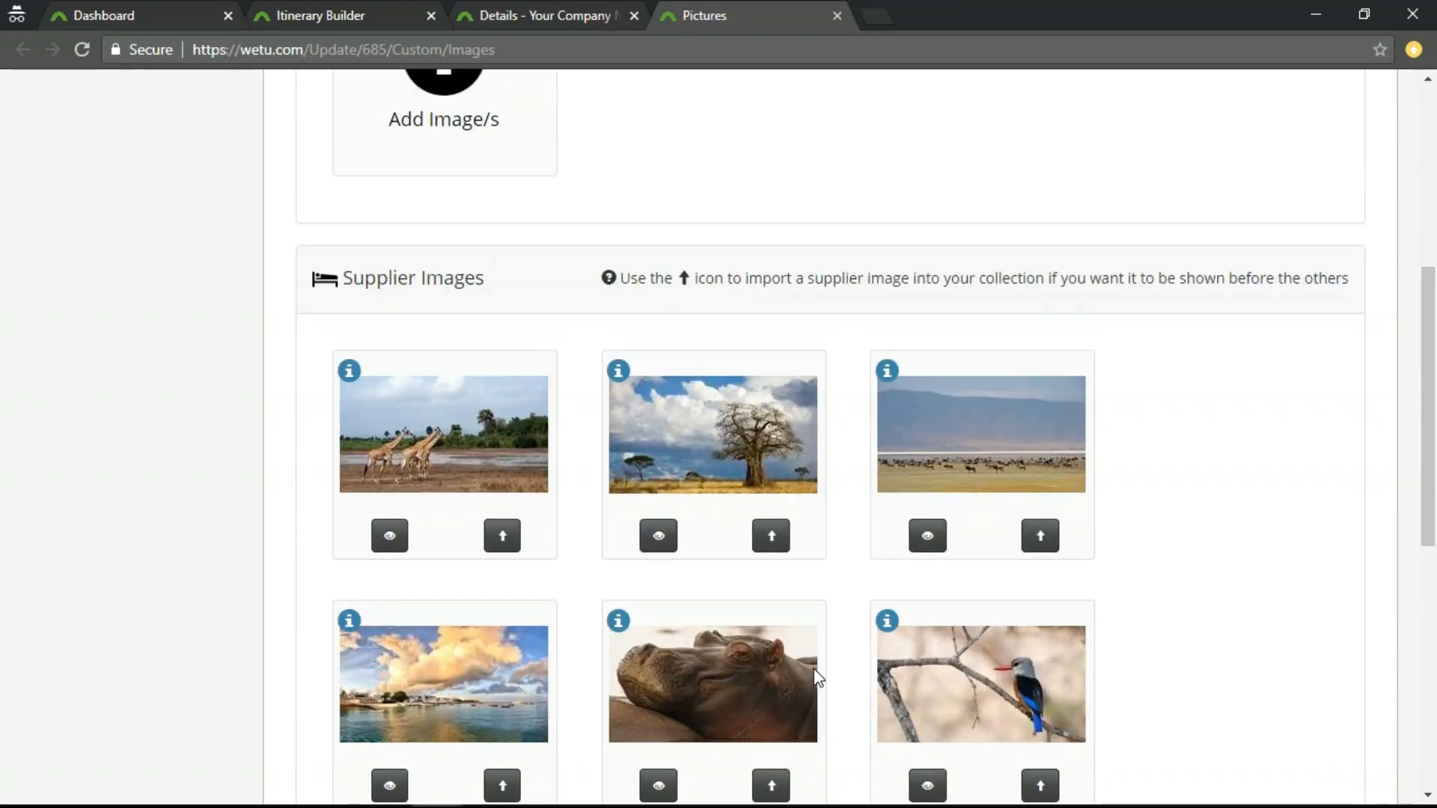
pyautogui.scroll(-5, 833, 547)
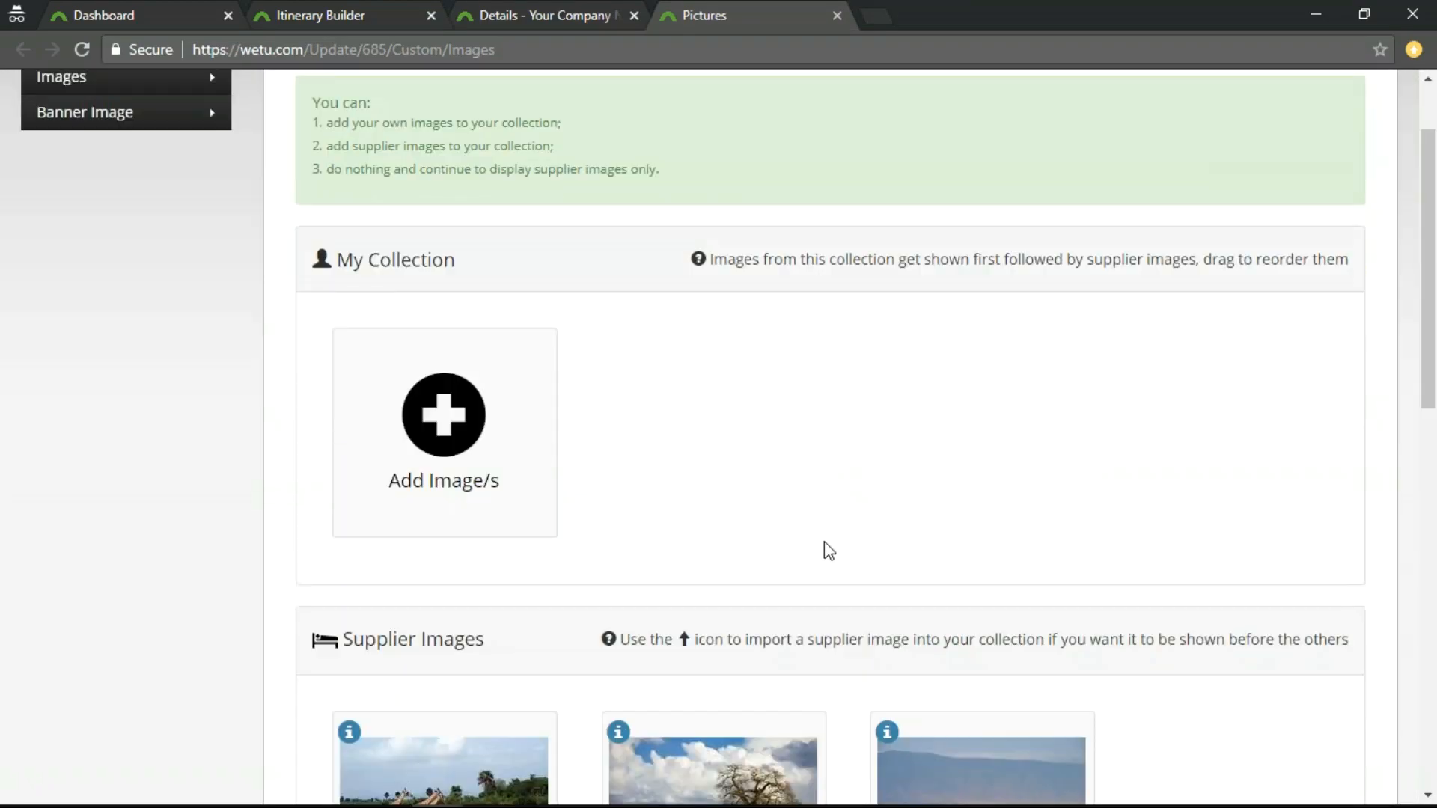
pyautogui.scroll(1, 594, 540)
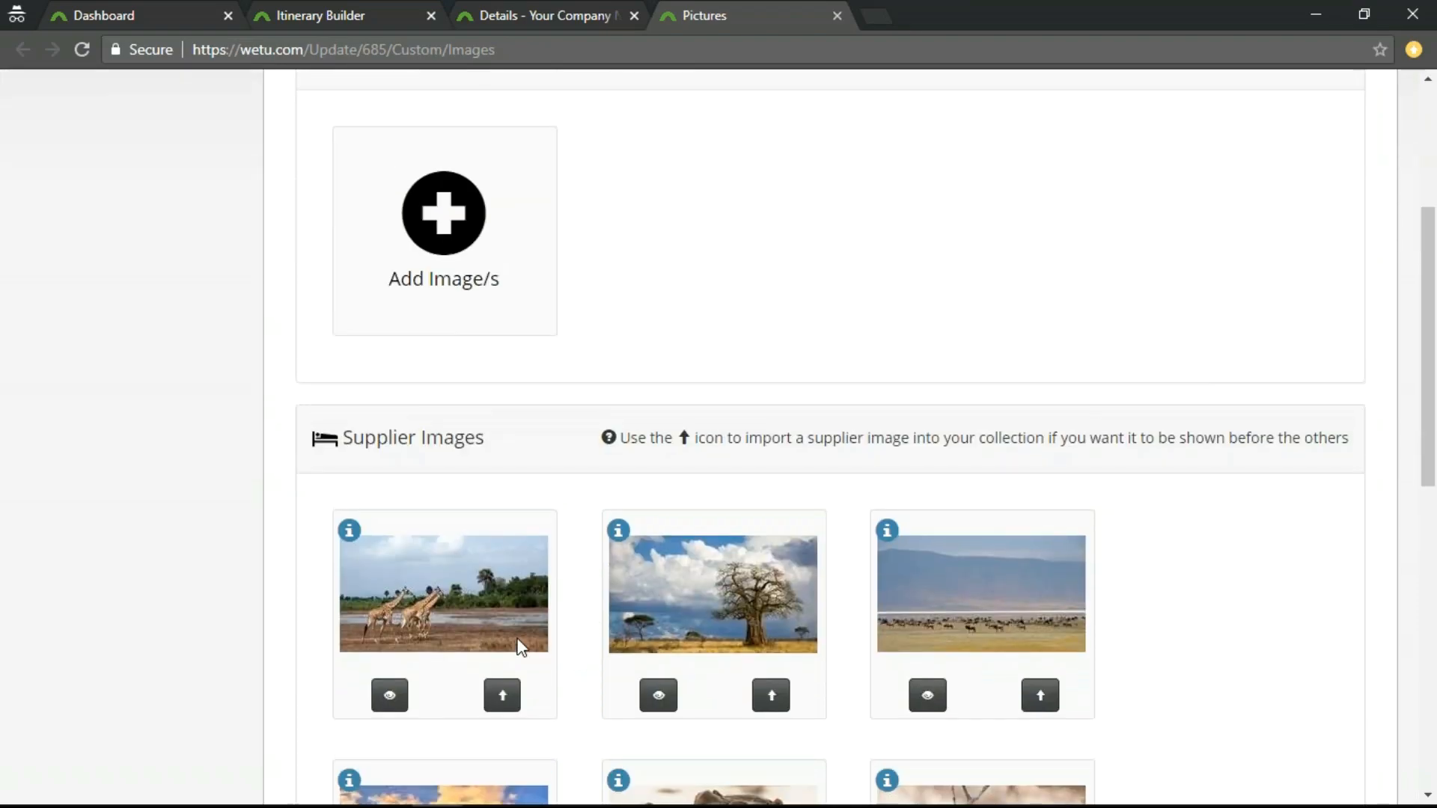
# Import the giraffe image and the grazing-herd plain image from Supplier Images into Tanzania's My Collection.
pyautogui.scroll(2, 551, 427)
pyautogui.scroll(-2, 549, 443)
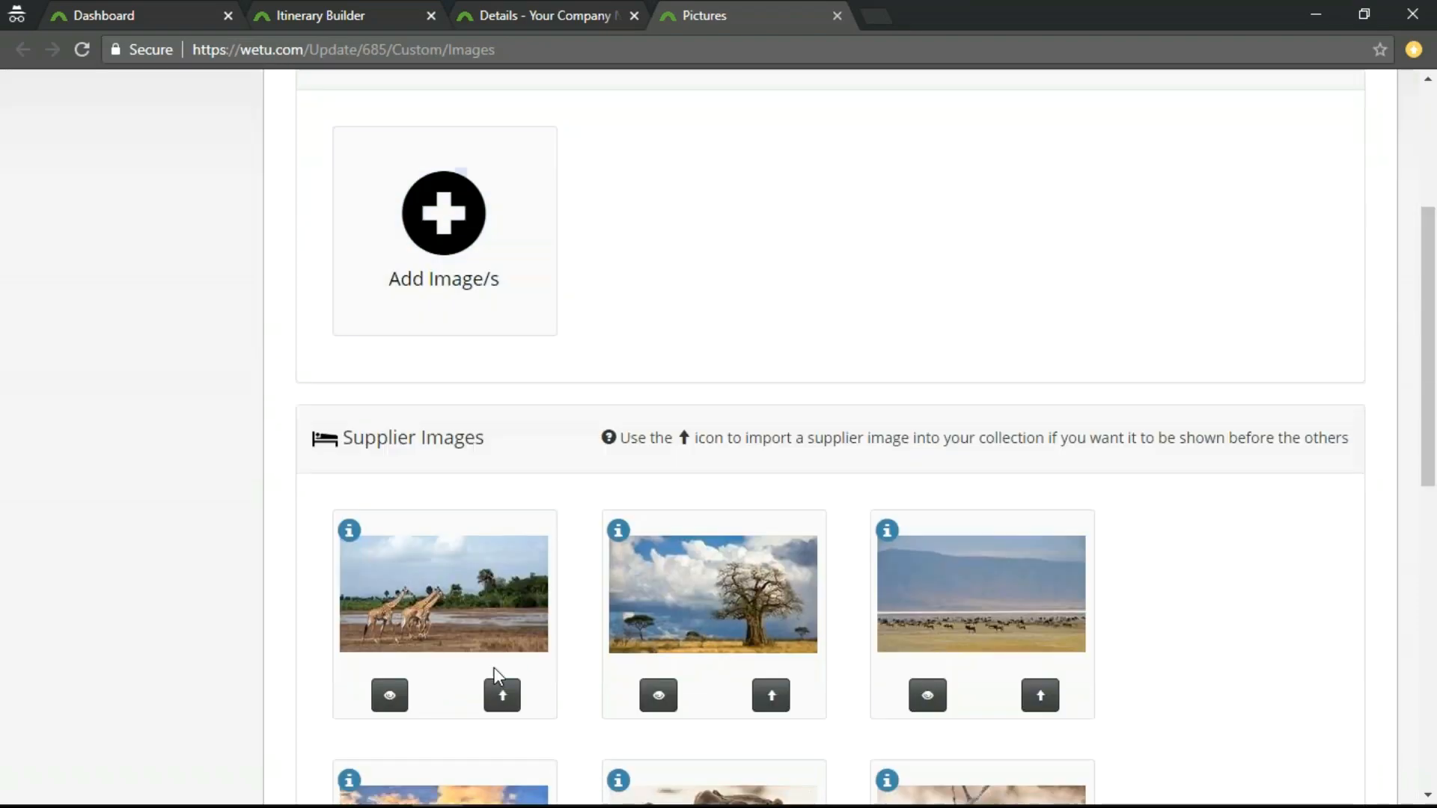
pyautogui.click(502, 695)
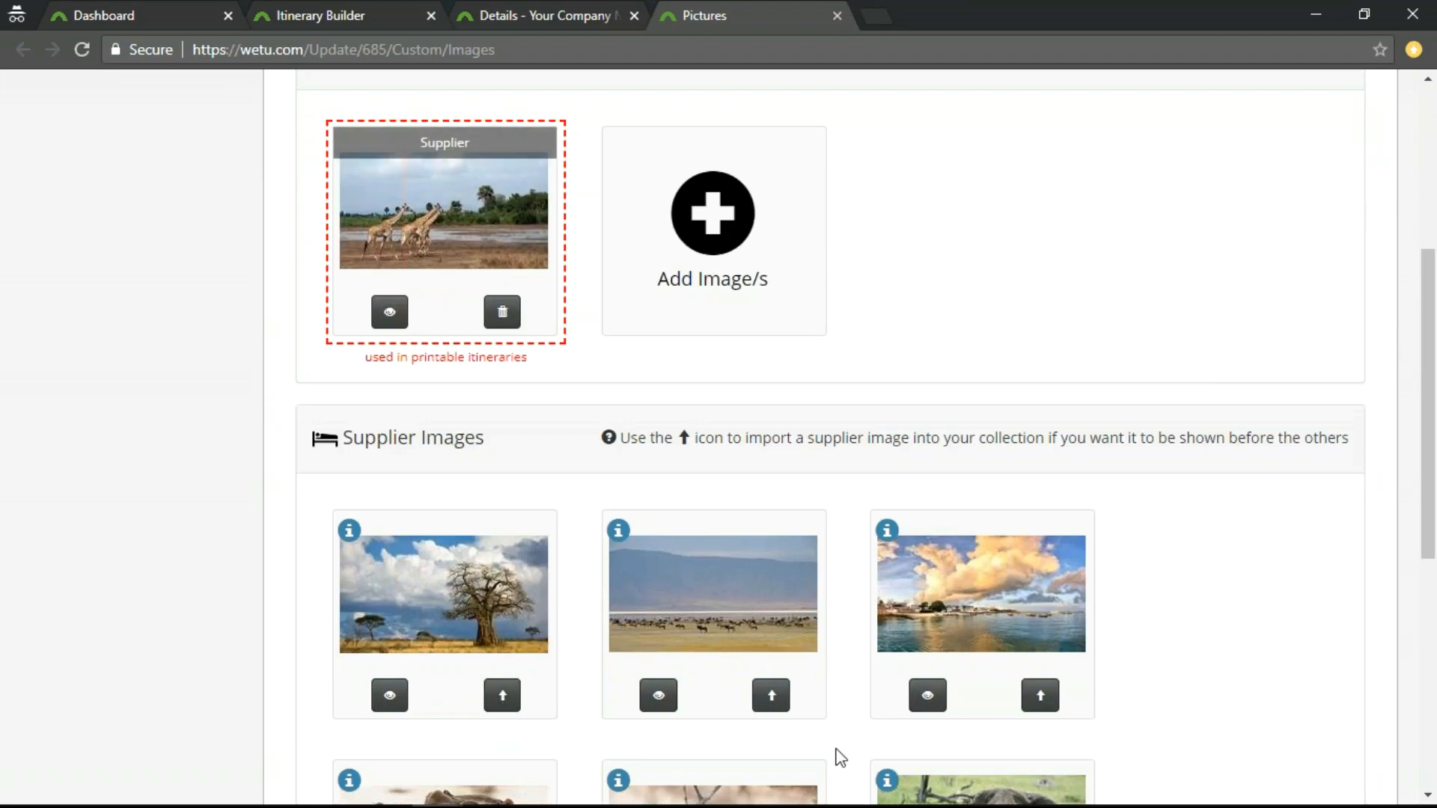
pyautogui.click(770, 695)
pyautogui.scroll(4, 897, 566)
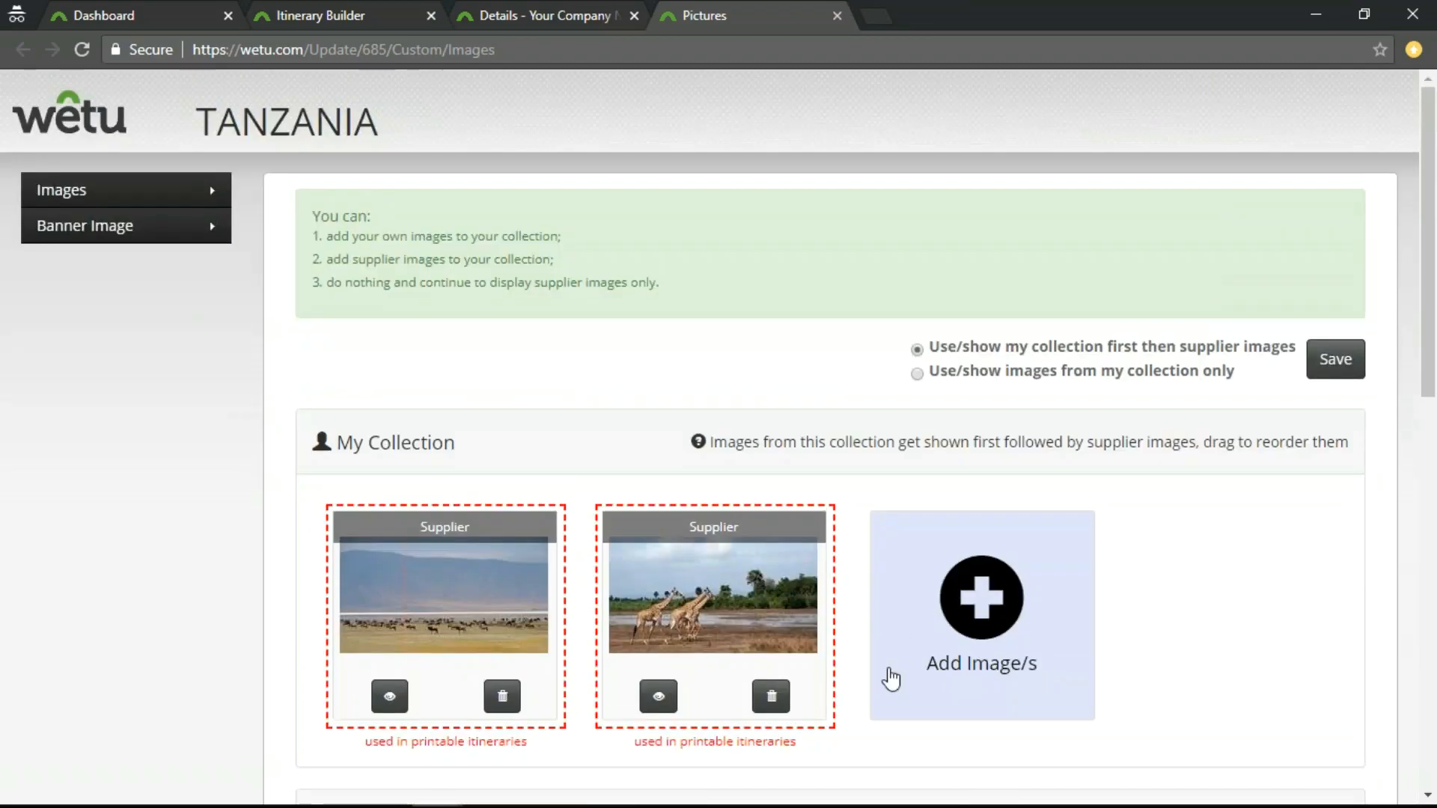
pyautogui.scroll(-1, 887, 679)
pyautogui.scroll(1, 844, 651)
pyautogui.scroll(-1, 849, 629)
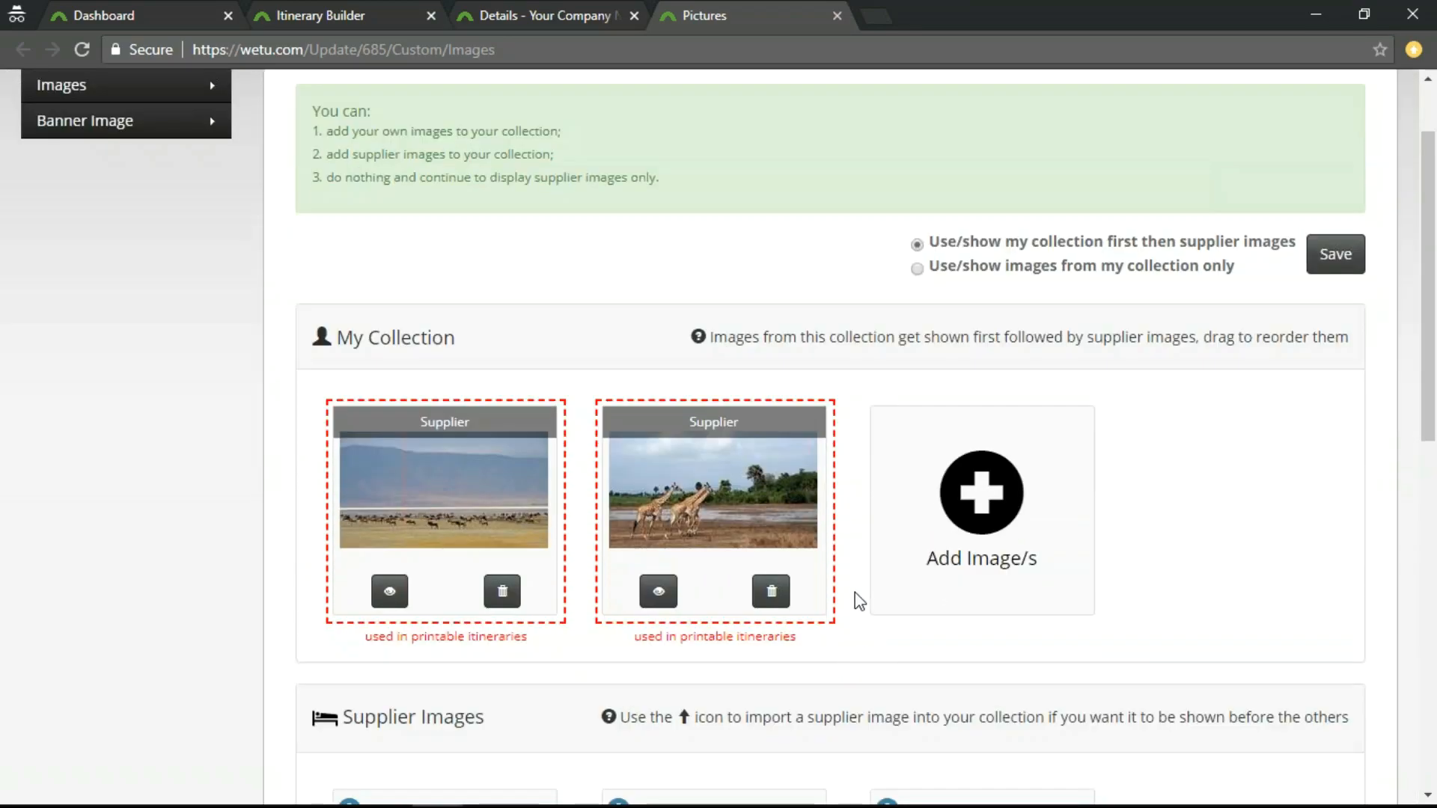
# Upload all eight pictures from the Country folder inside Pictures to Tanzania's My Collection.
pyautogui.click(992, 521)
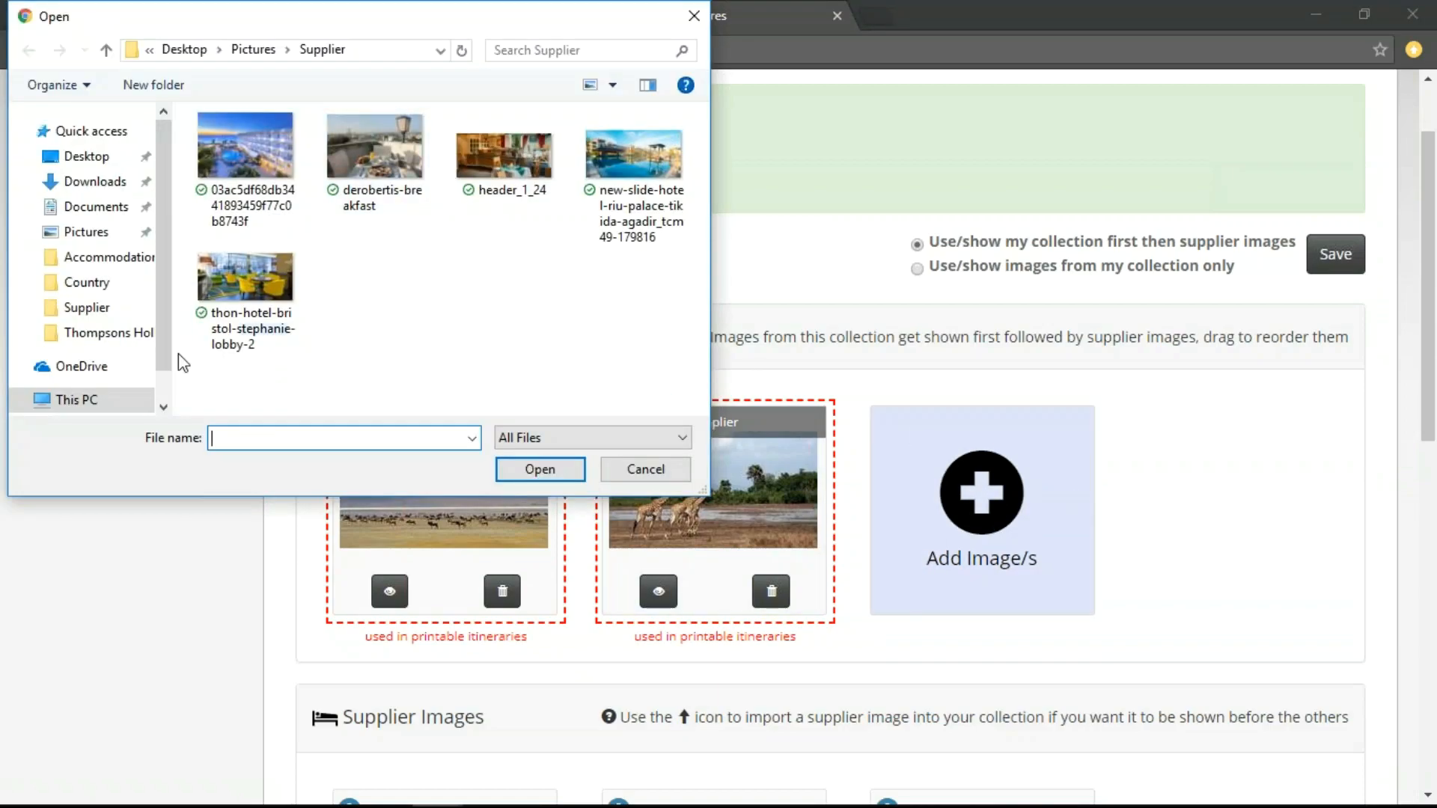
pyautogui.click(251, 51)
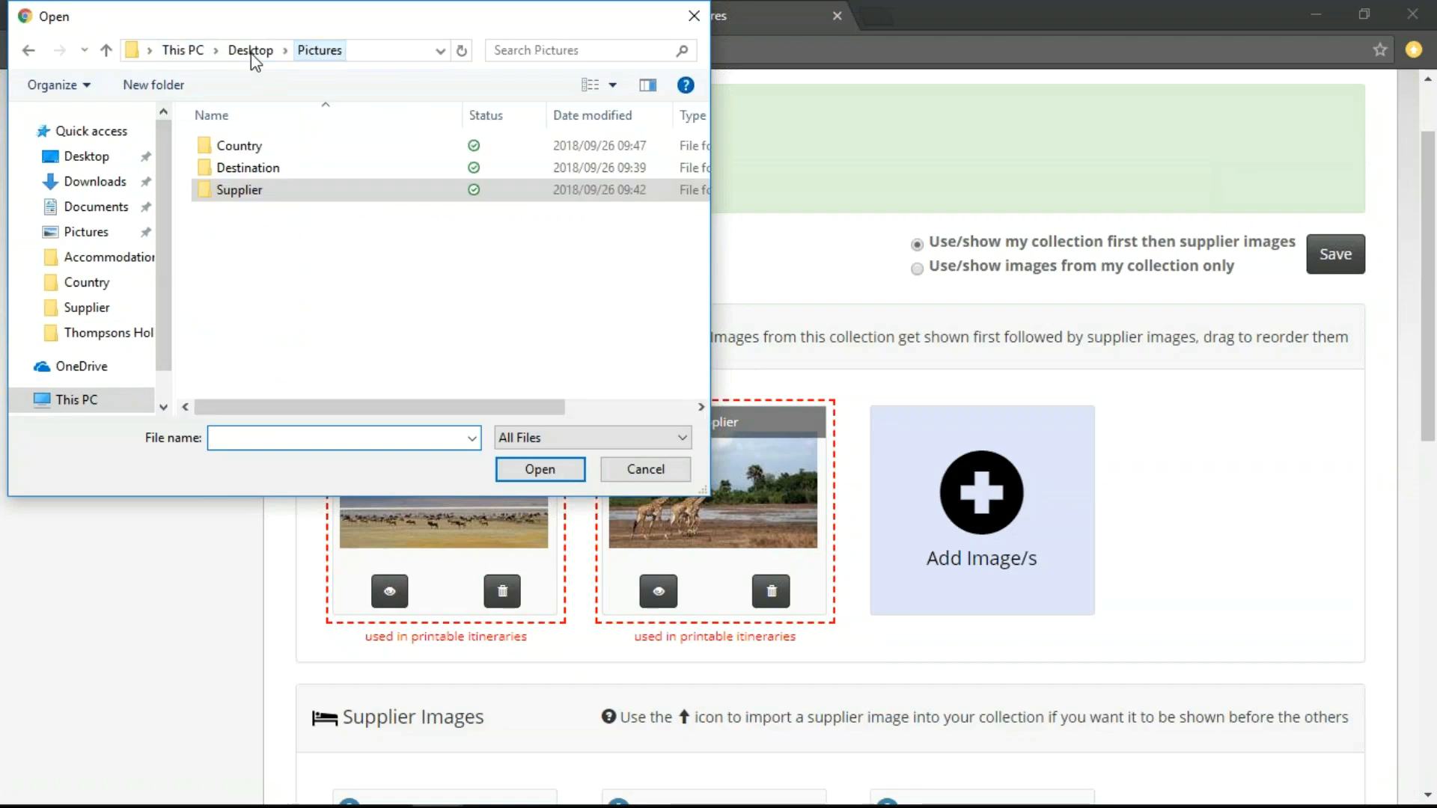
pyautogui.doubleClick(258, 154)
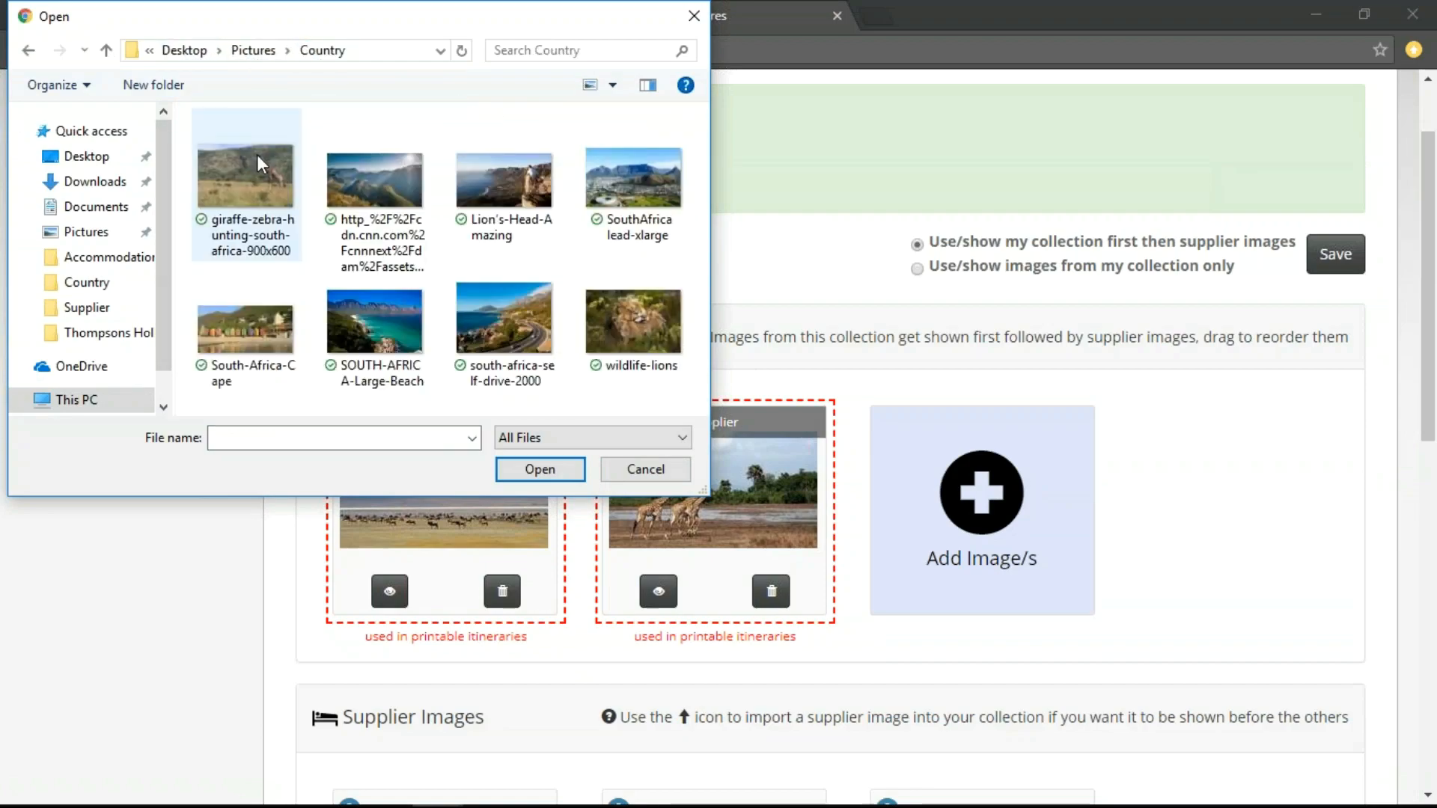
pyautogui.moveTo(656, 388); pyautogui.dragTo(283, 135)
pyautogui.click(539, 469)
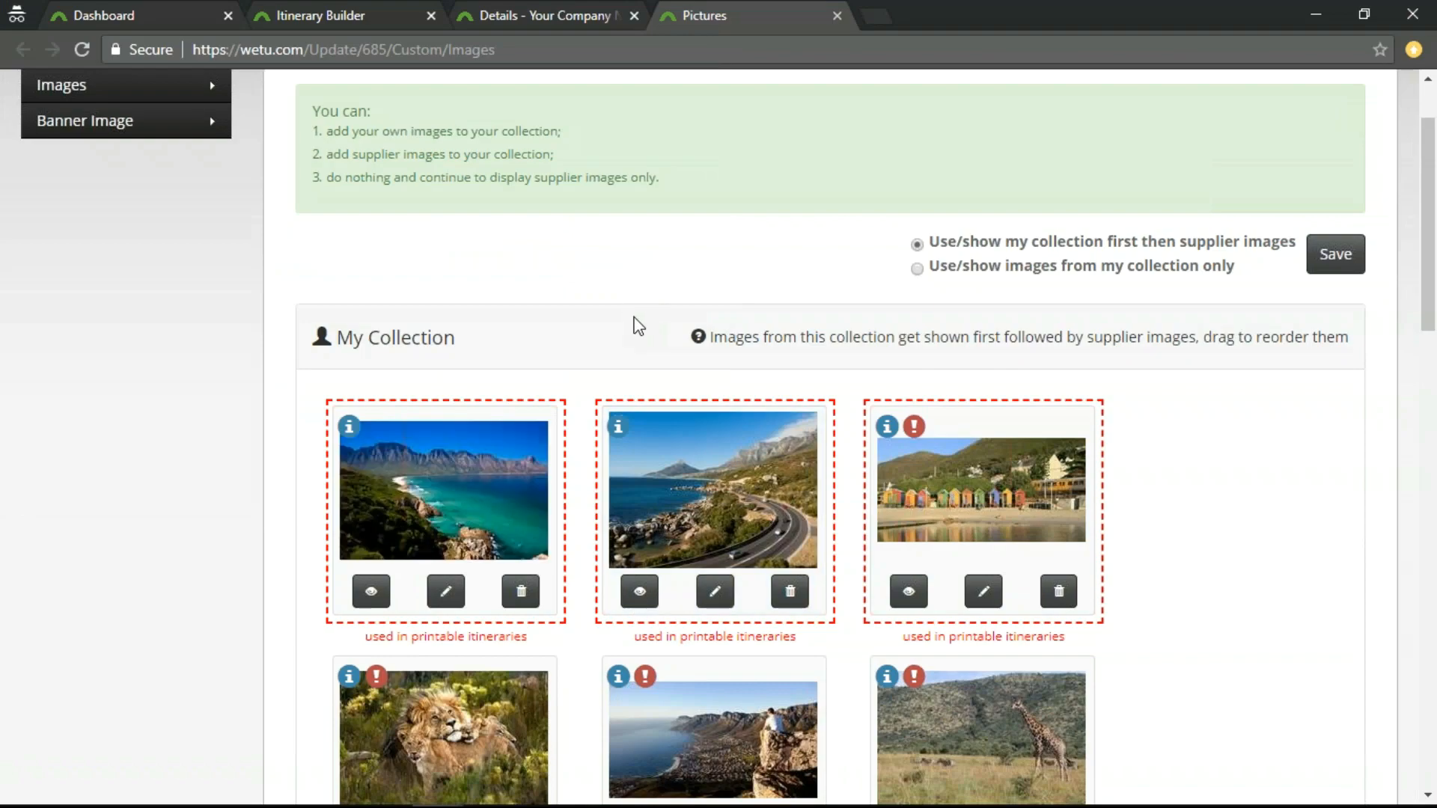
# Preview the uploaded turquoise-bay image, view its title, description and copyright fields, and close them without saving.
pyautogui.scroll(2, 636, 324)
pyautogui.scroll(-3, 637, 325)
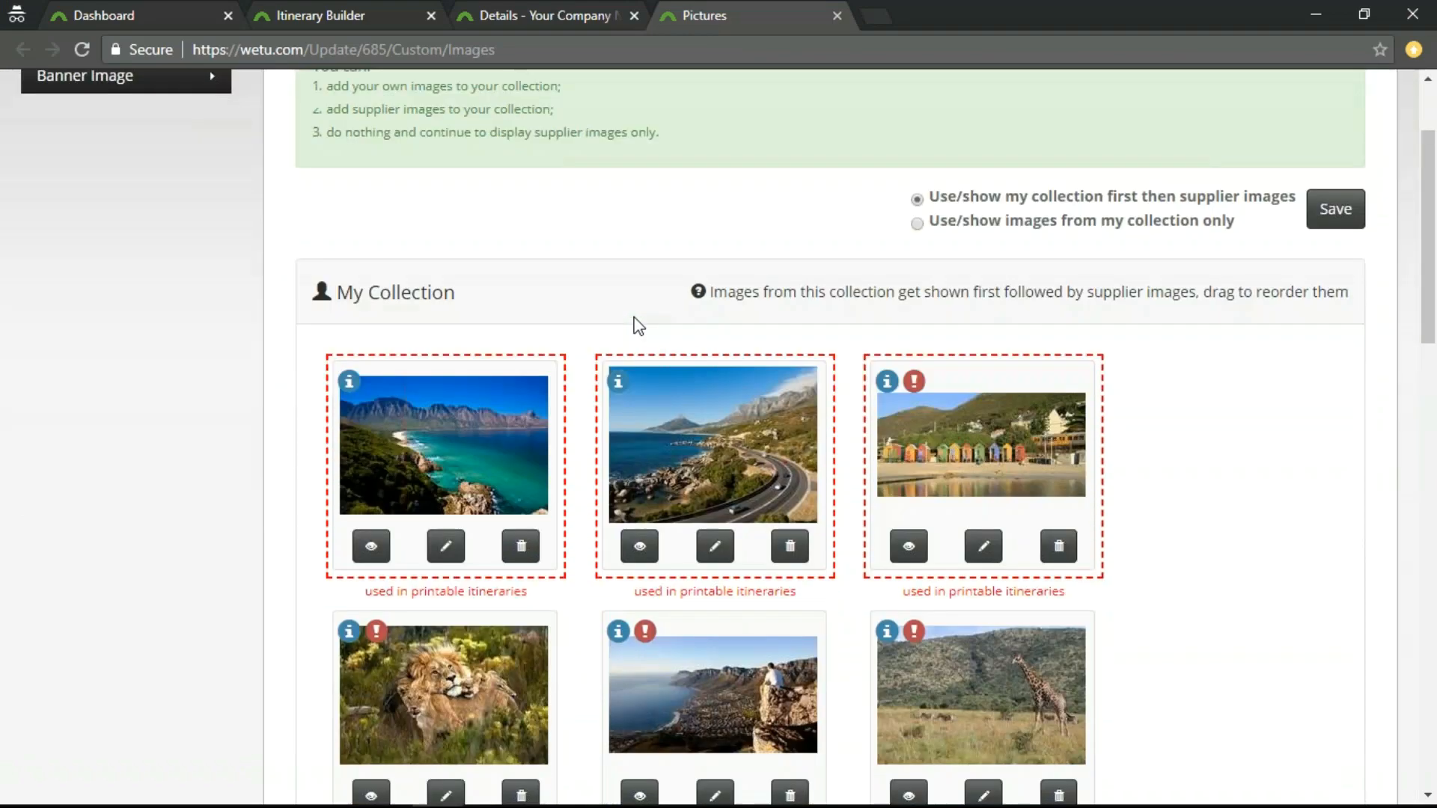
pyautogui.click(371, 486)
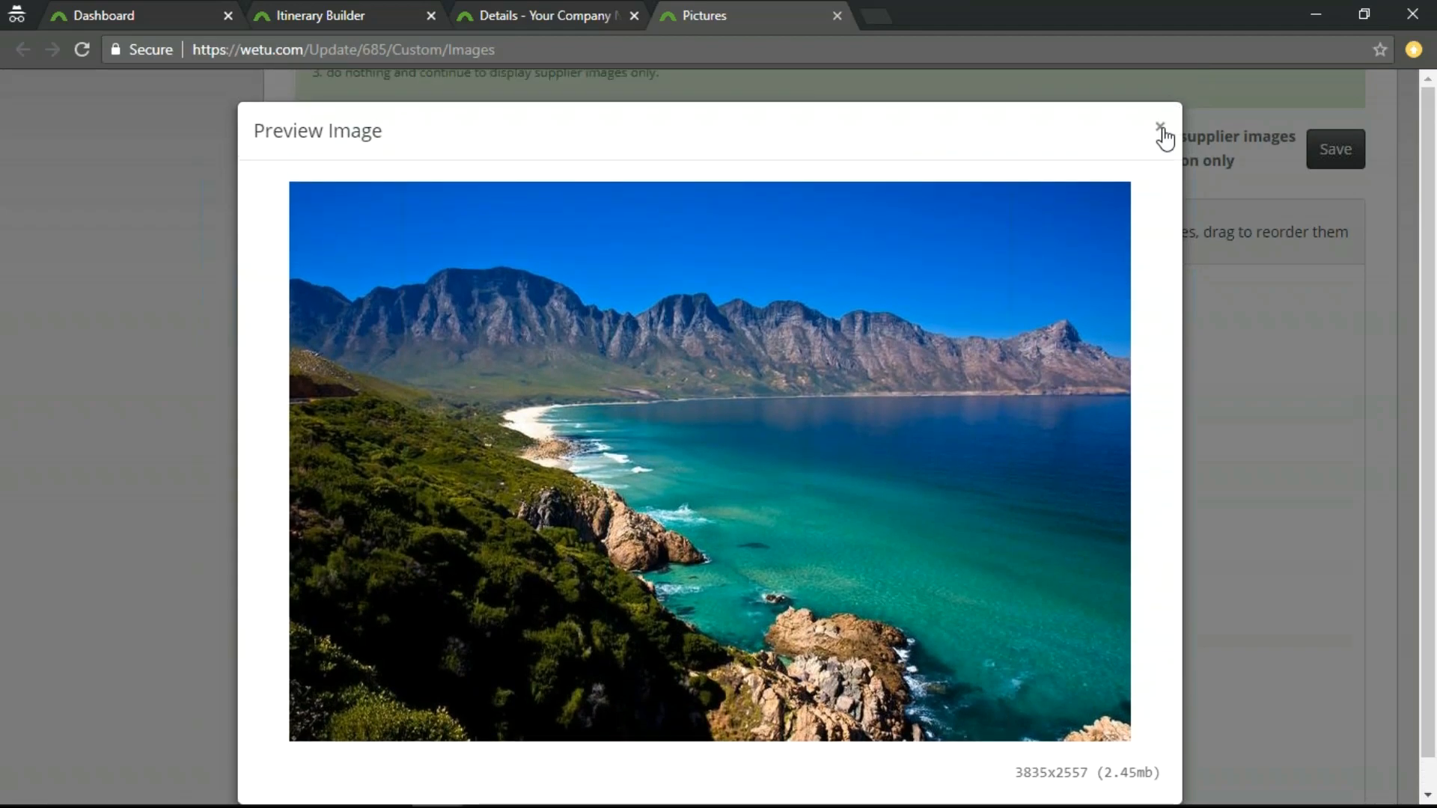
pyautogui.click(1160, 128)
pyautogui.click(446, 486)
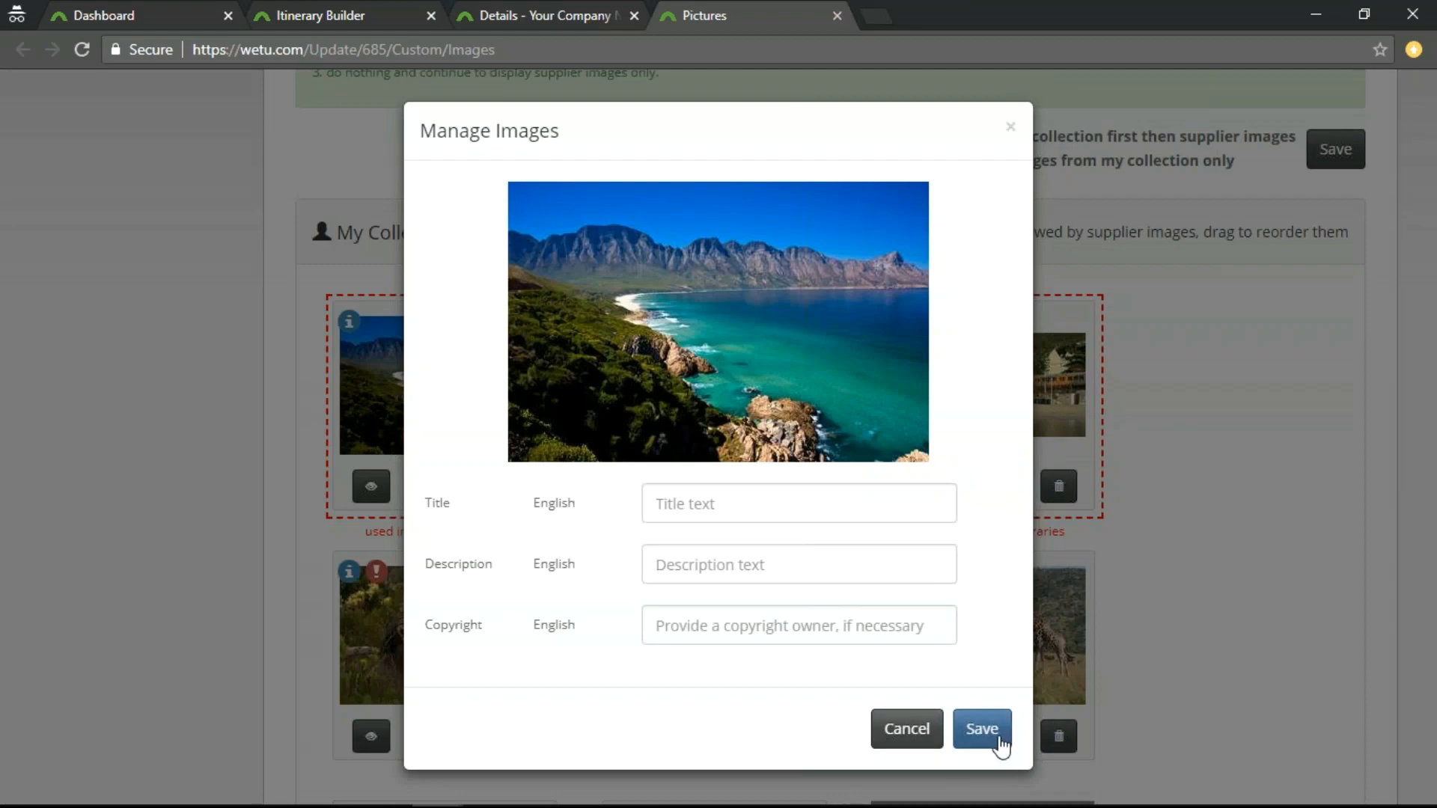
pyautogui.click(911, 739)
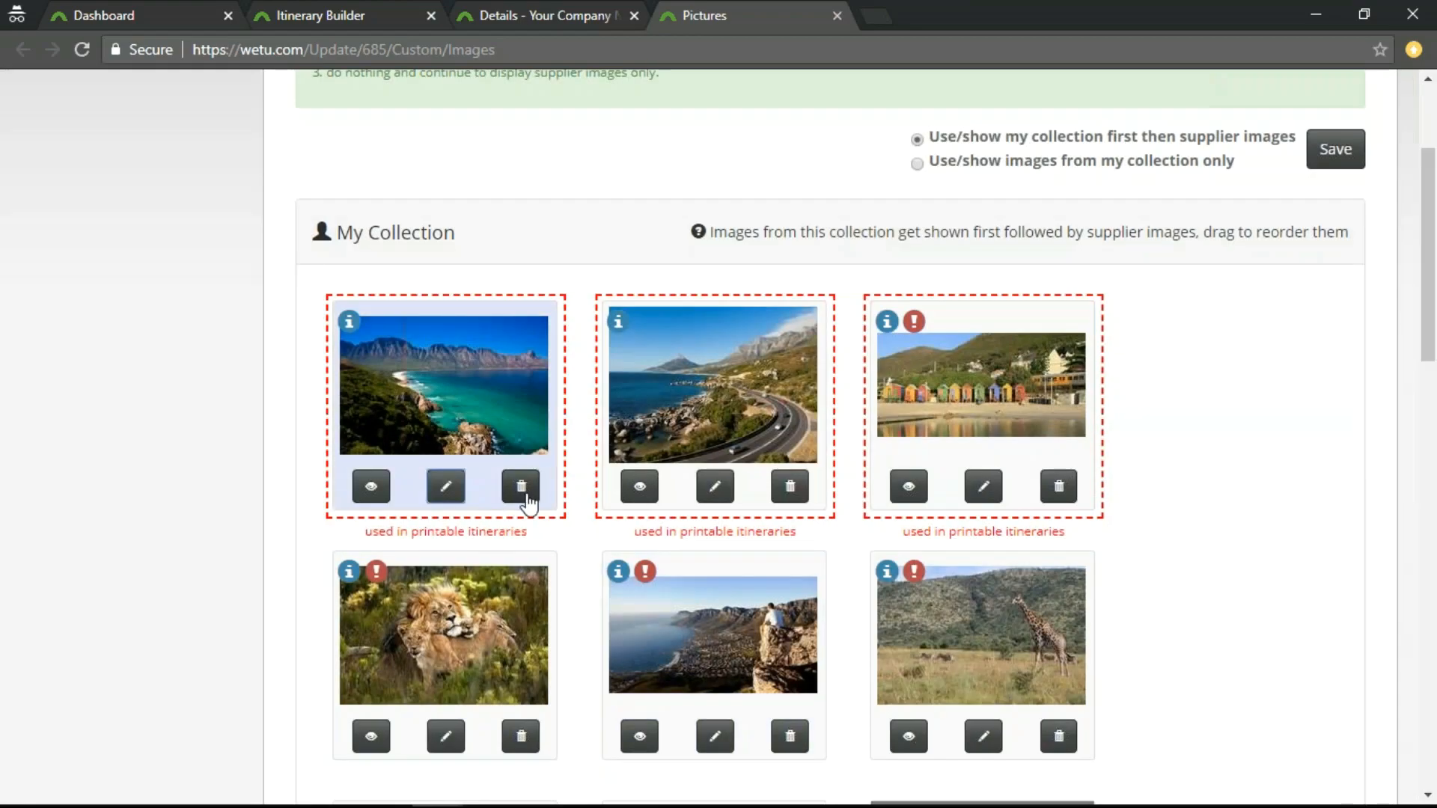
# Delete the turquoise-bay image from Tanzania's My Collection and look over the remaining images.
pyautogui.click(521, 486)
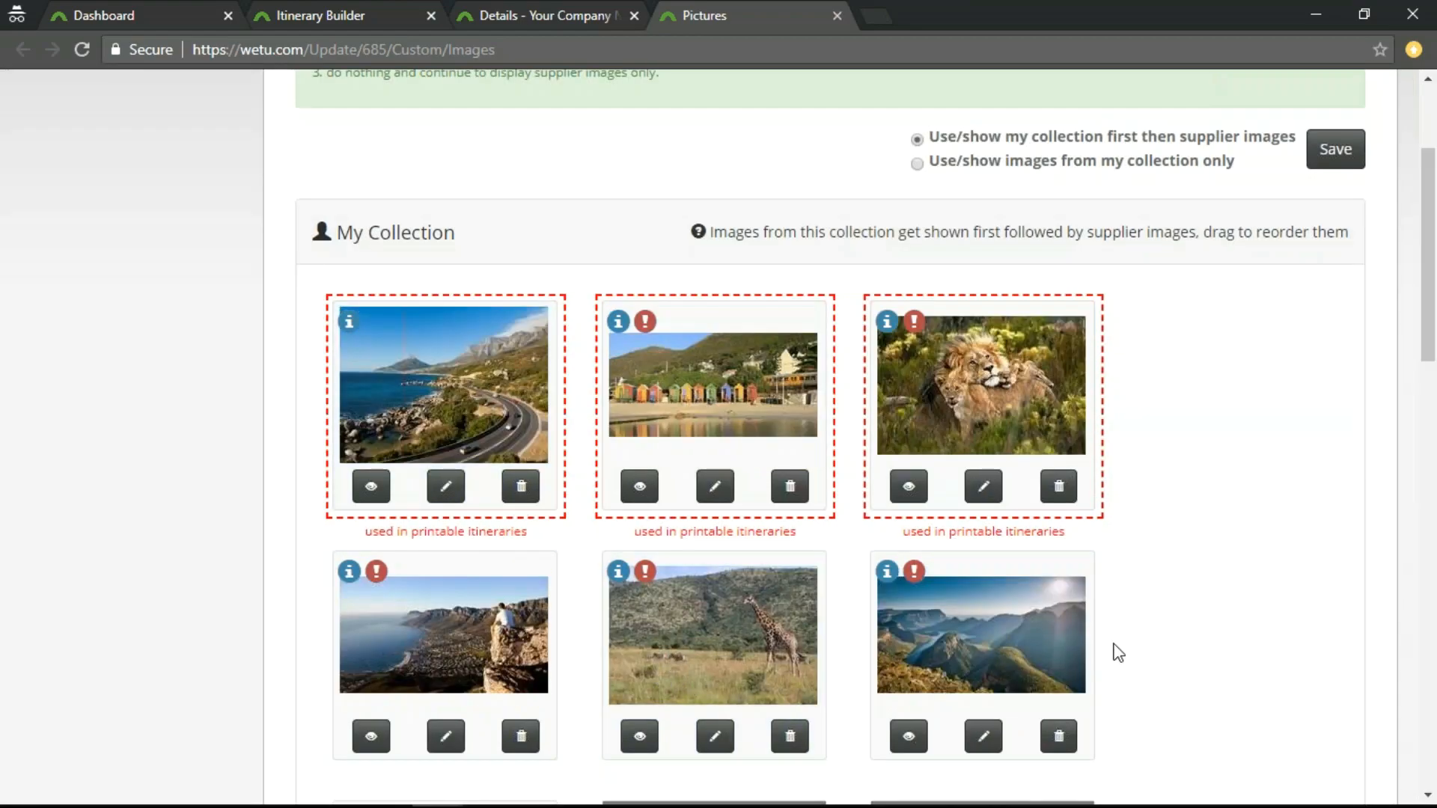
pyautogui.scroll(-15, 1113, 653)
pyautogui.scroll(-4, 1116, 655)
# View Tanzania's banner image settings and size recommendations, and close the page without uploading a banner.
pyautogui.scroll(20, 1055, 673)
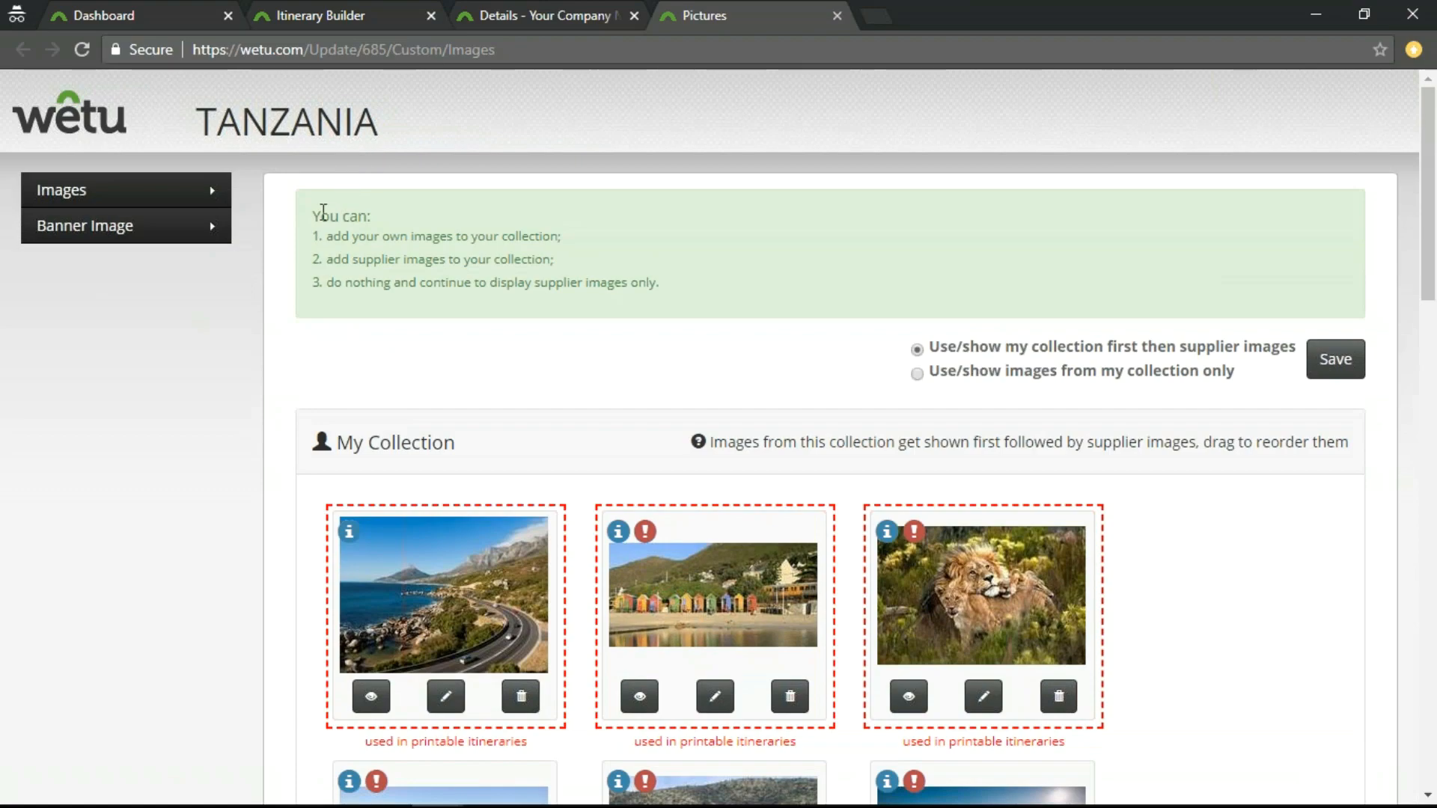
pyautogui.click(122, 238)
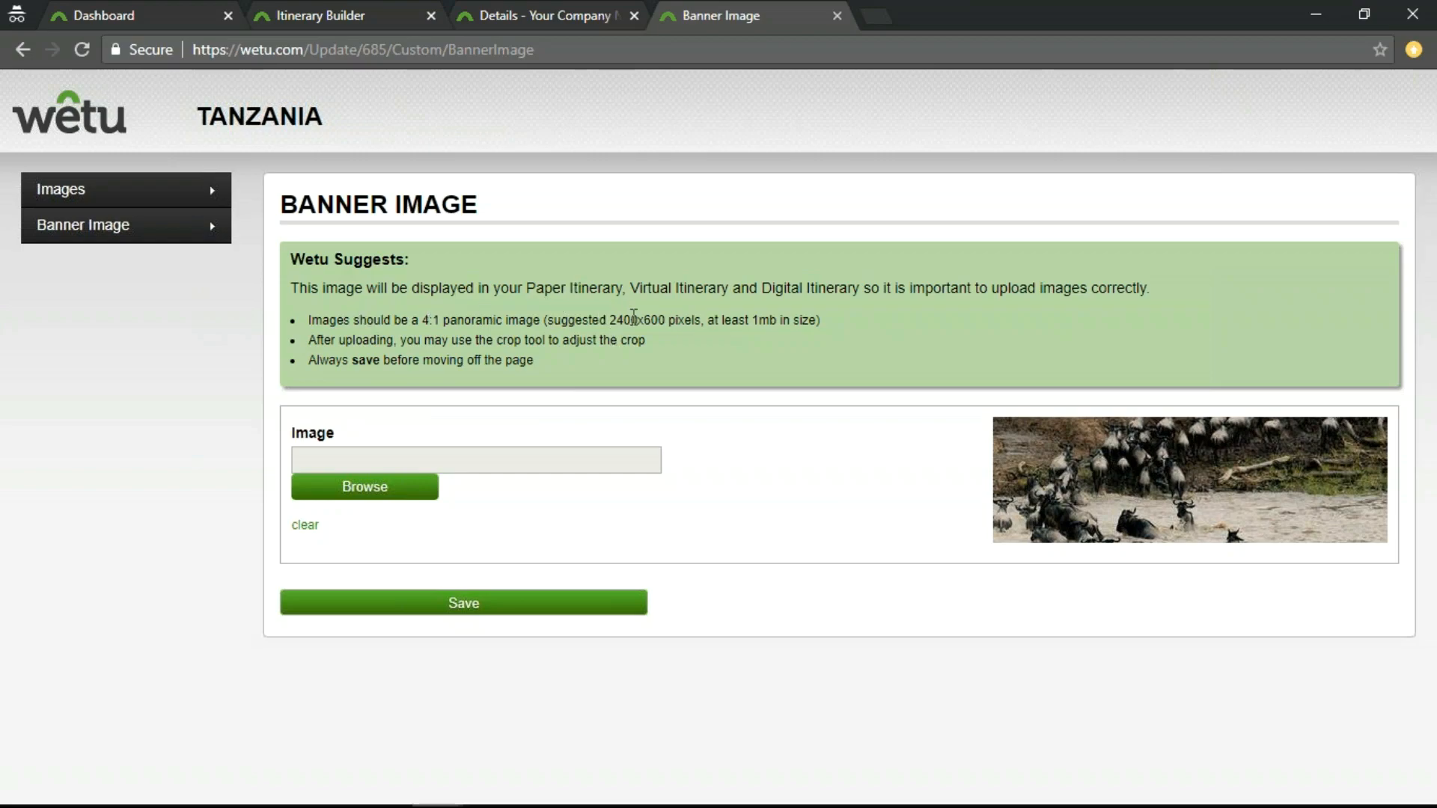
pyautogui.click(836, 16)
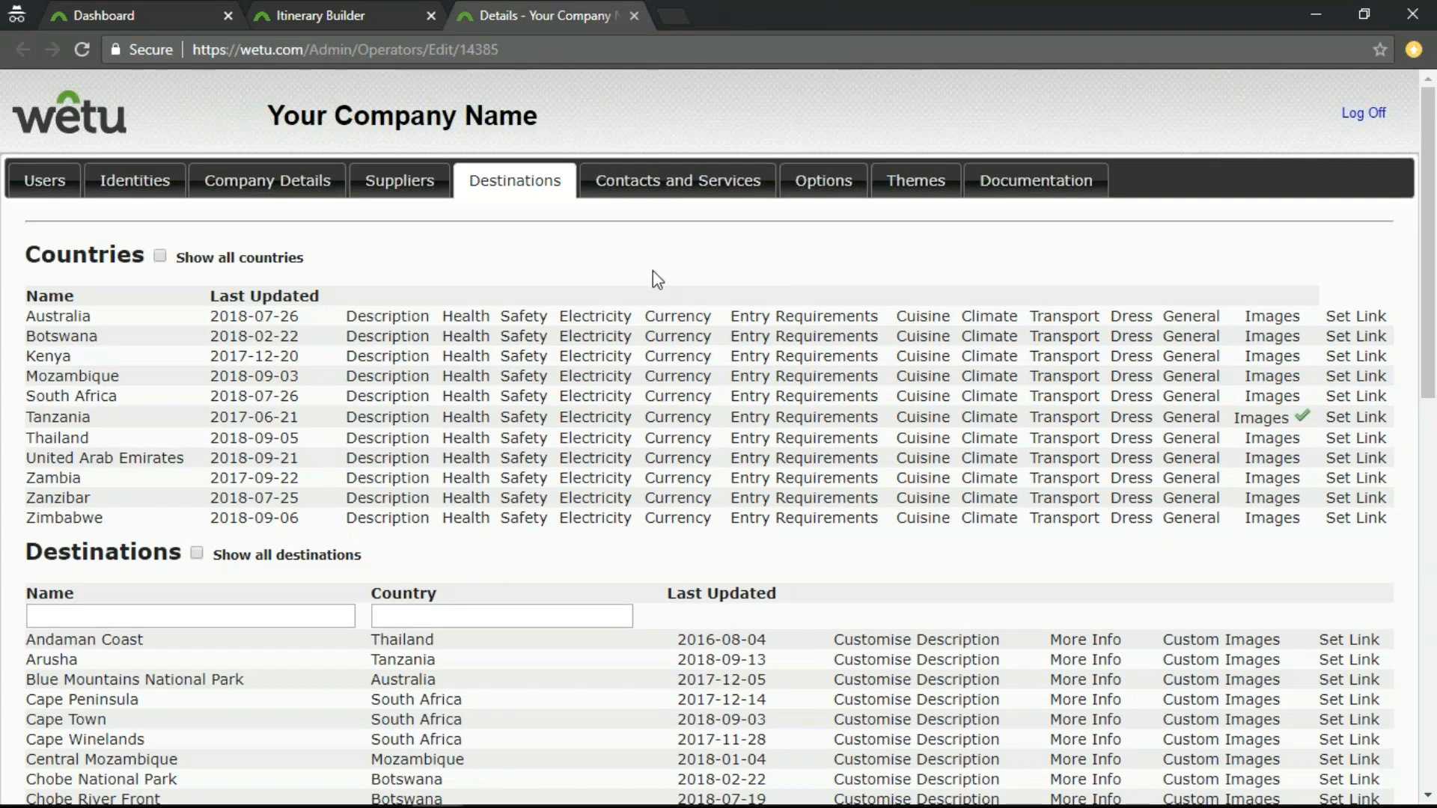
# Open Cape Town's custom description from the Destinations list and select its whole English description text.
pyautogui.scroll(-4, 653, 271)
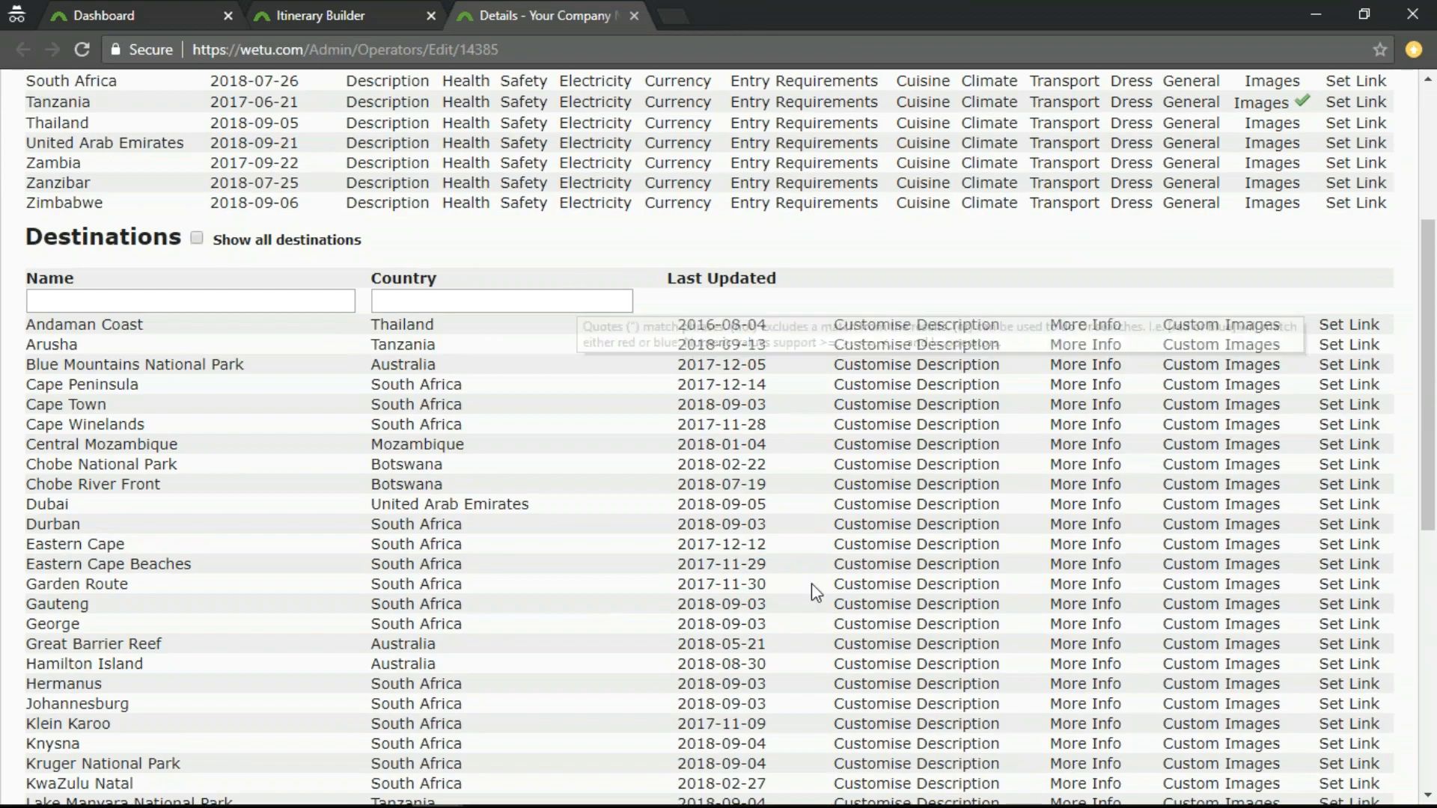
pyautogui.scroll(1, 917, 524)
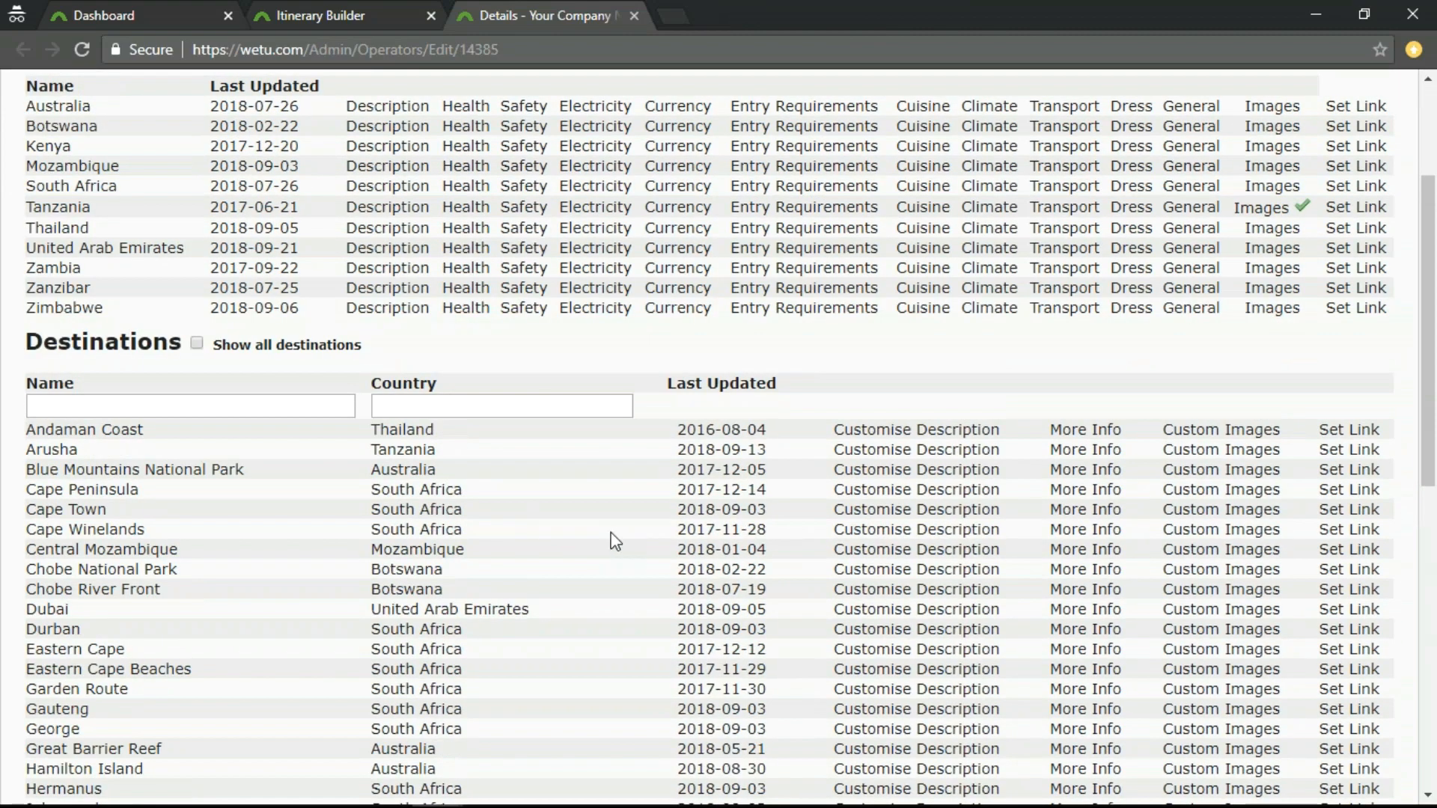
pyautogui.scroll(-1, 605, 534)
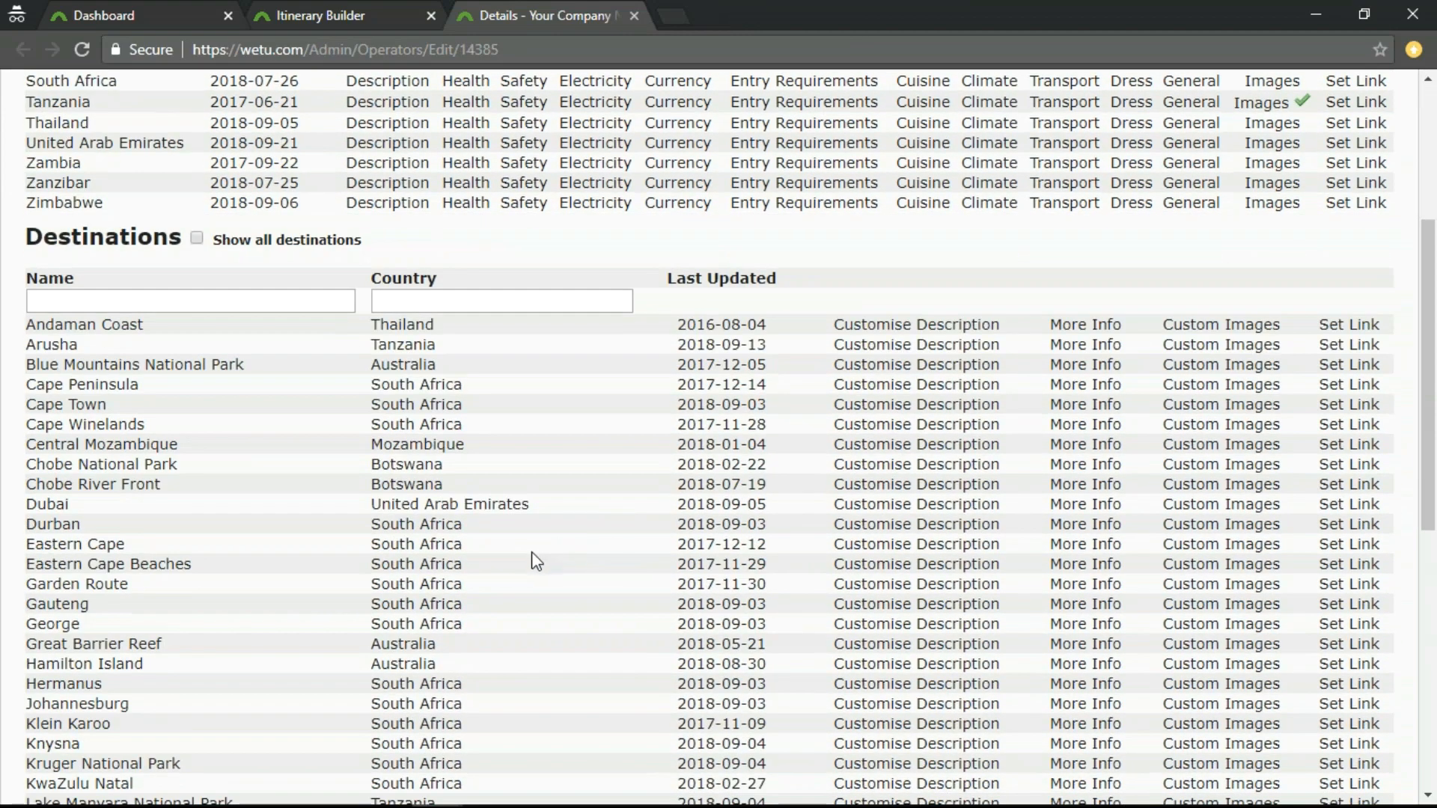
pyautogui.click(957, 411)
pyautogui.click(533, 233)
pyautogui.click(535, 234)
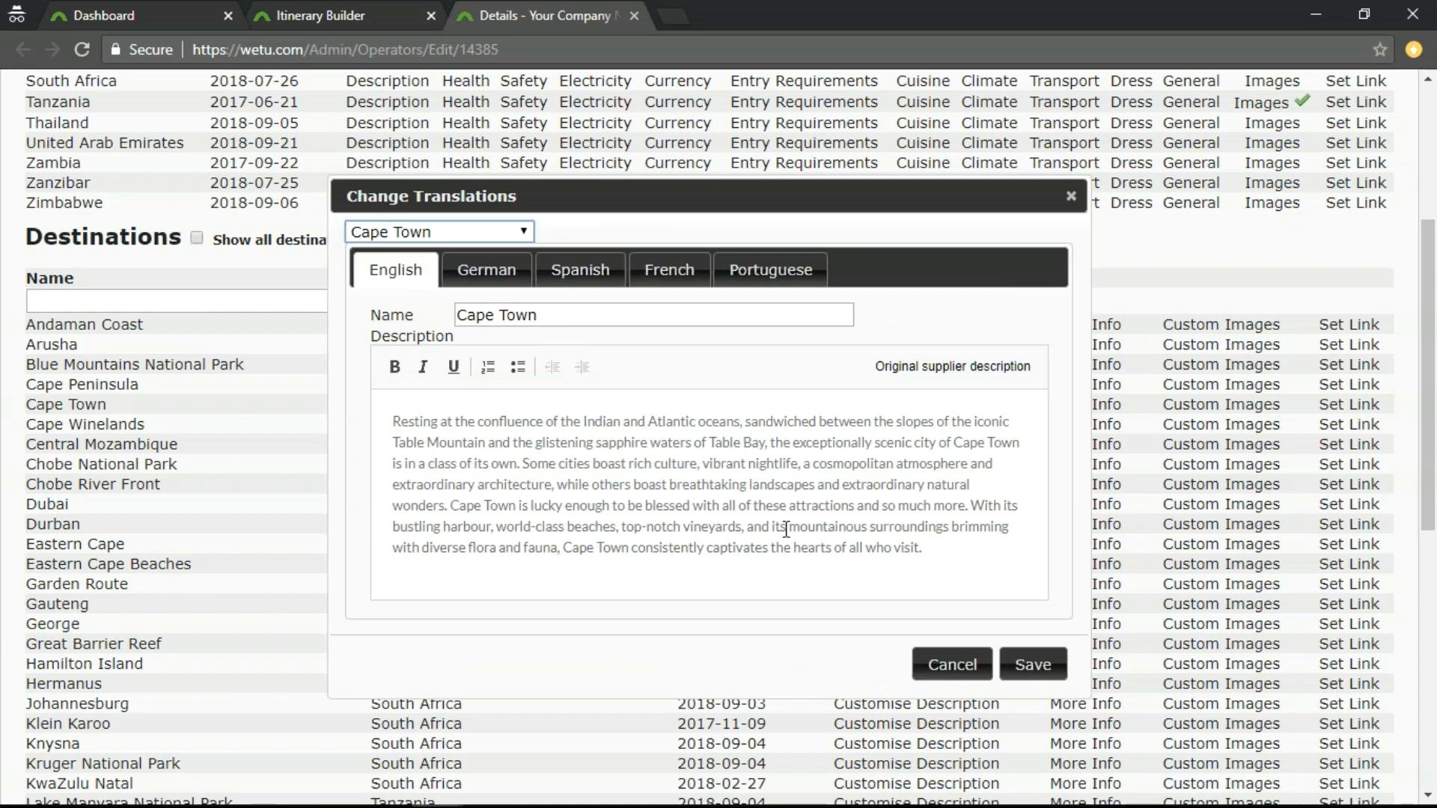
pyautogui.moveTo(391, 420); pyautogui.dragTo(926, 562)
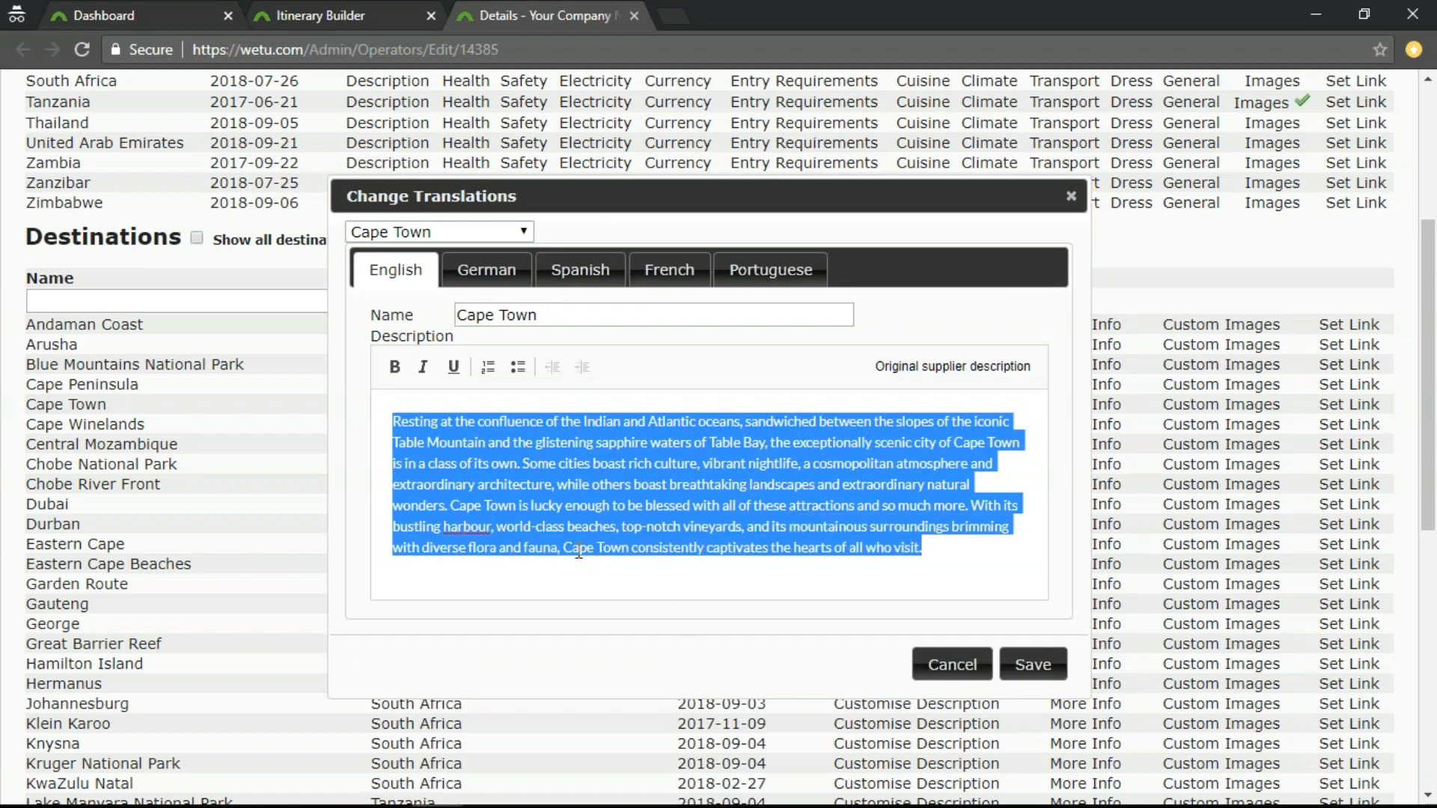
# View Cape Town's German, Spanish and French description fields and its More Info text, closing both dialogs without saving.
pyautogui.click(500, 285)
pyautogui.click(577, 283)
pyautogui.click(679, 278)
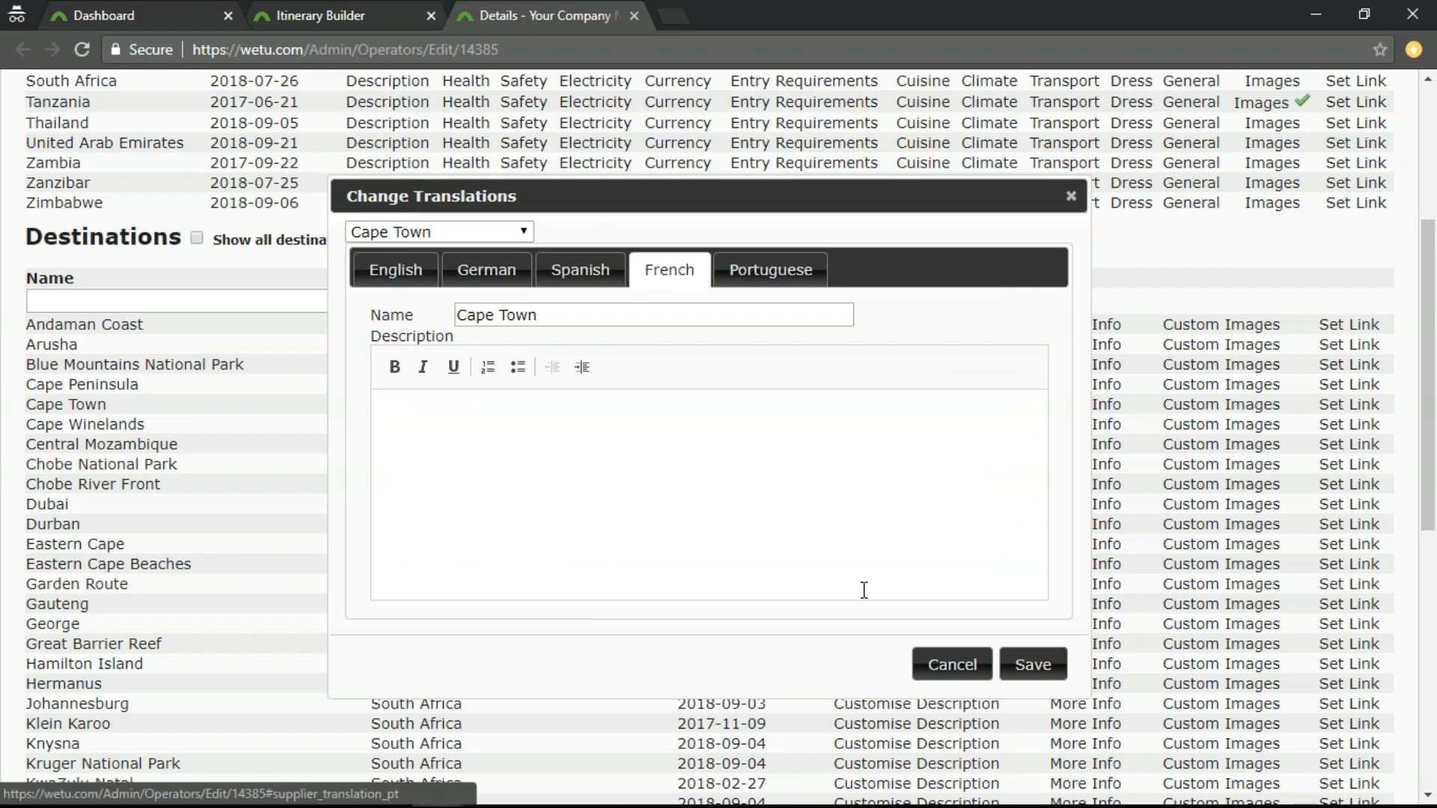
pyautogui.click(955, 668)
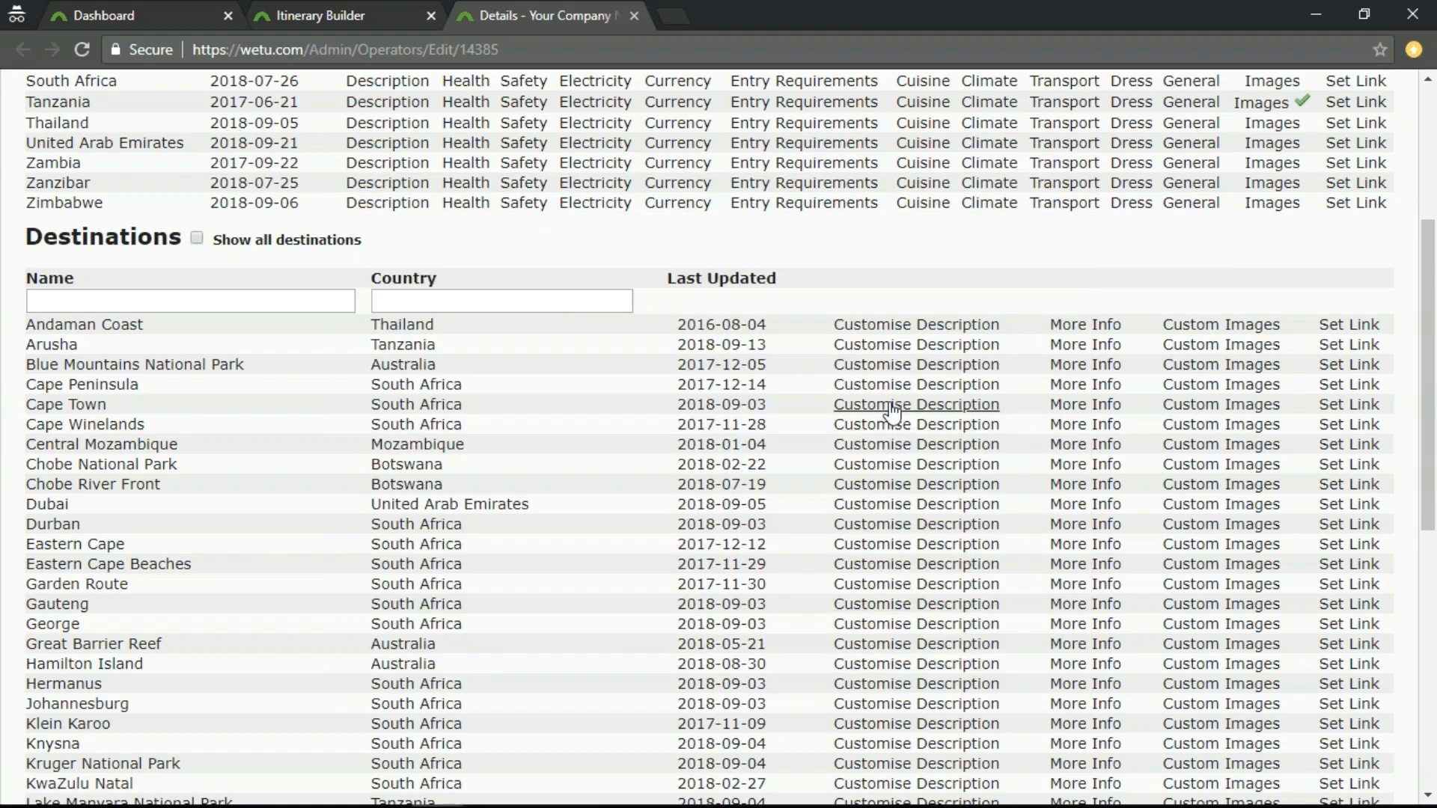
pyautogui.click(1088, 407)
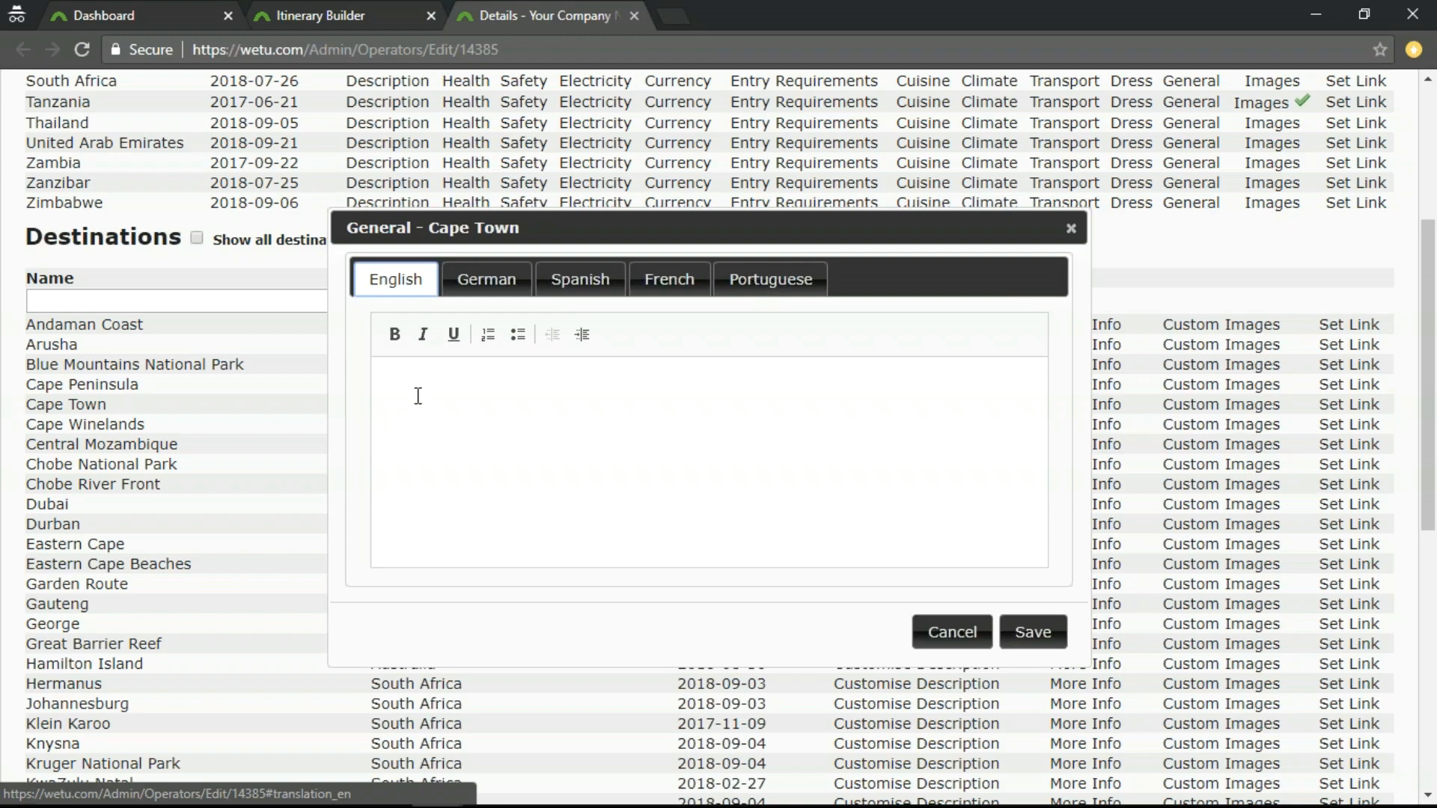
pyautogui.click(955, 635)
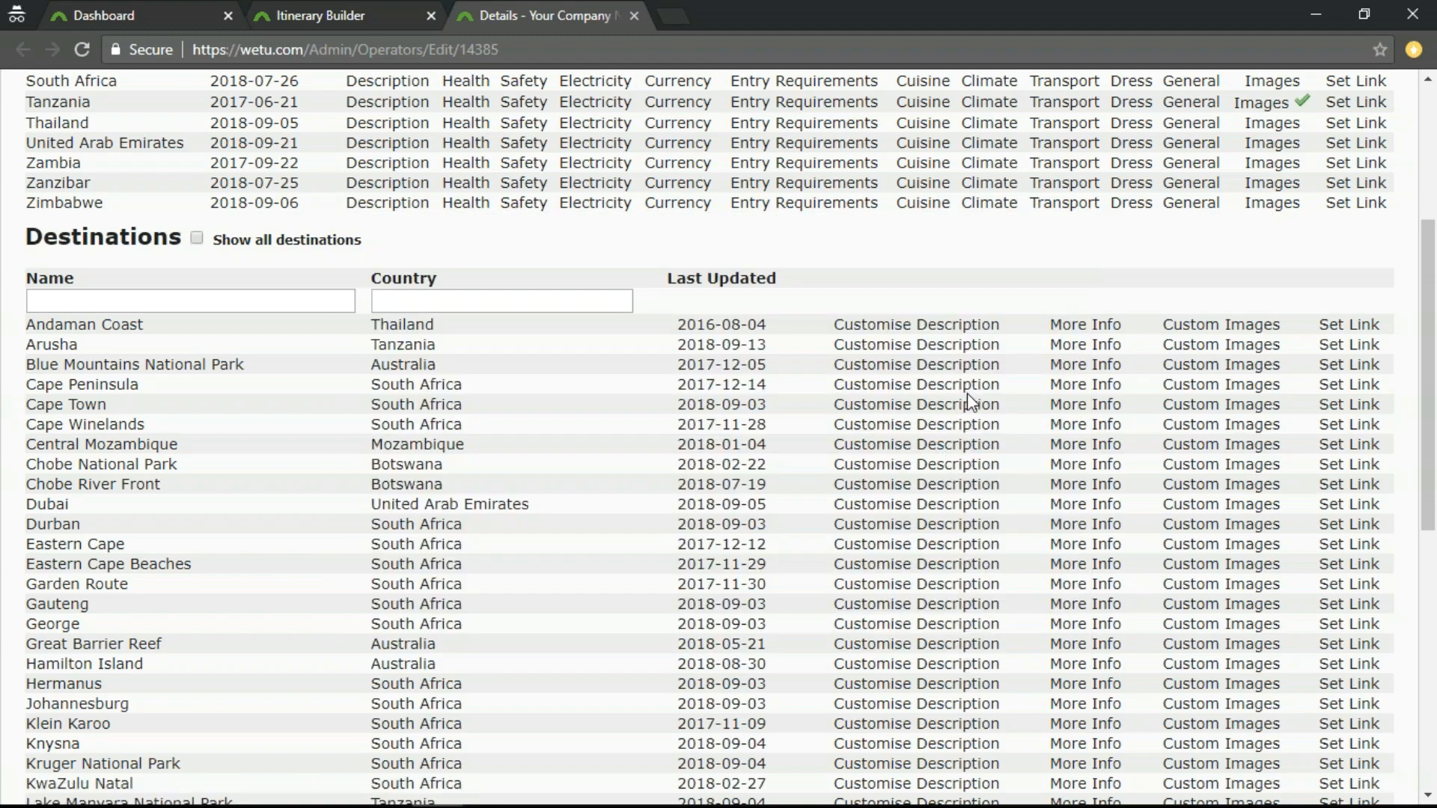
# Open Cape Town's custom images and look over the pictures in its Supplier Images section.
pyautogui.click(1224, 406)
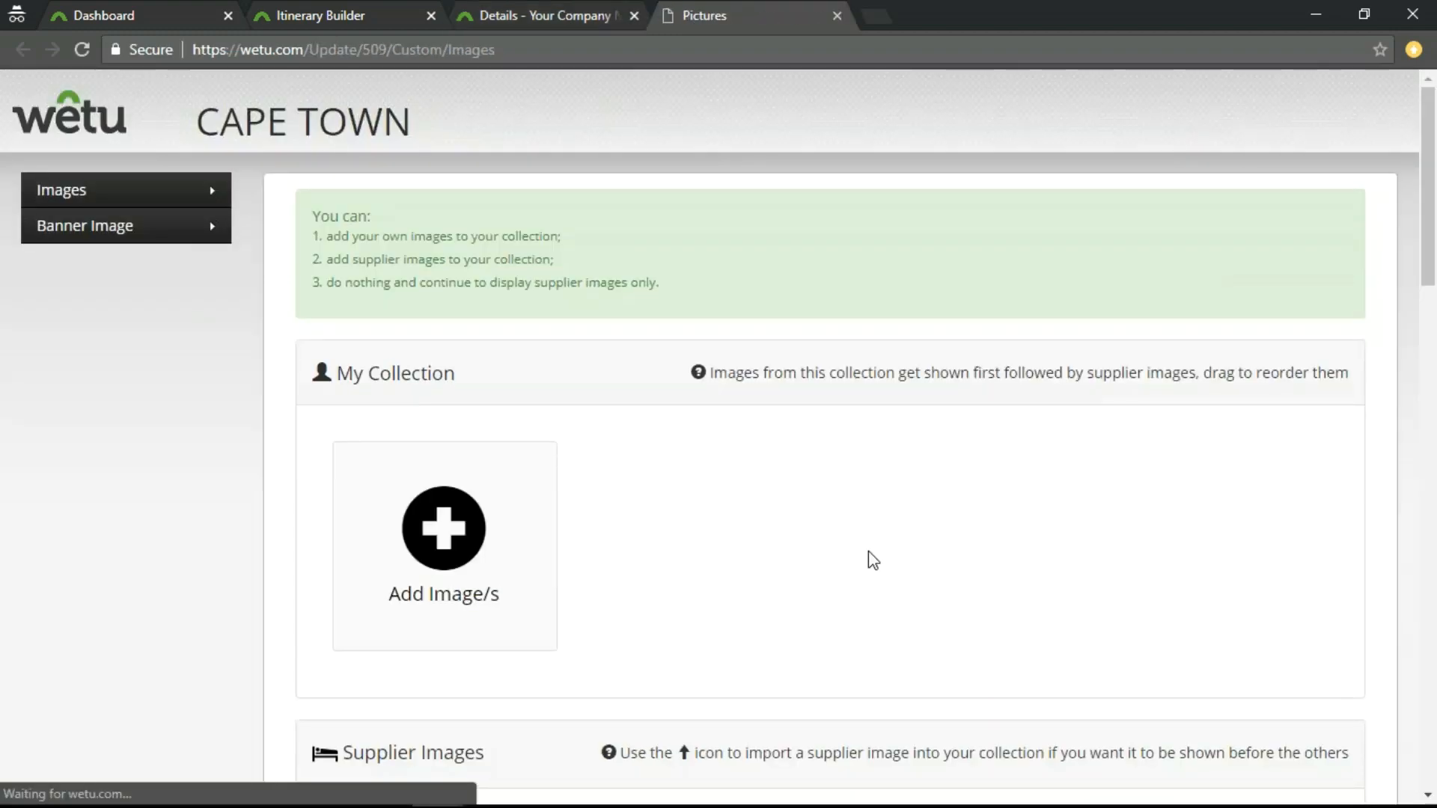
pyautogui.scroll(-8, 740, 558)
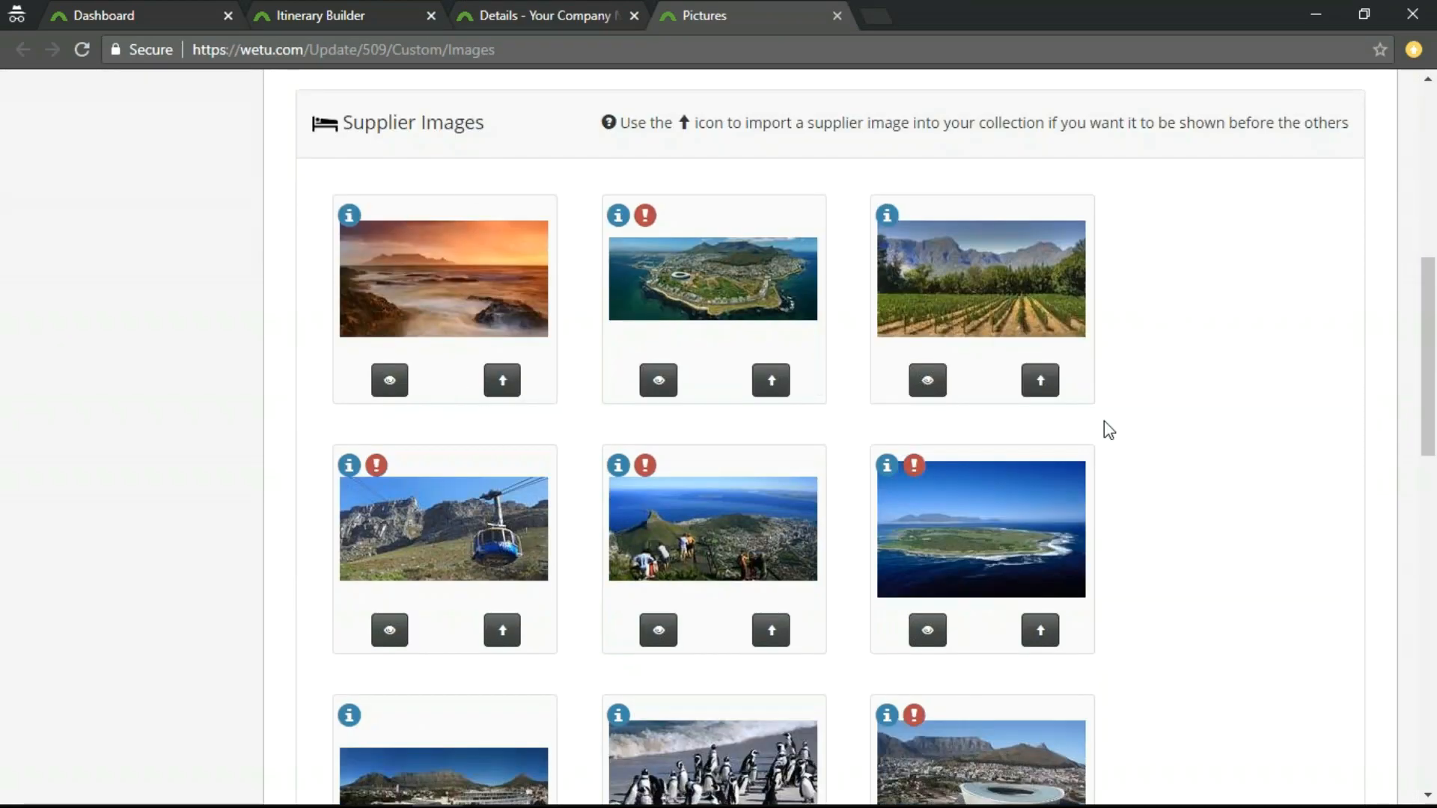
pyautogui.scroll(-14, 913, 734)
pyautogui.scroll(8, 899, 703)
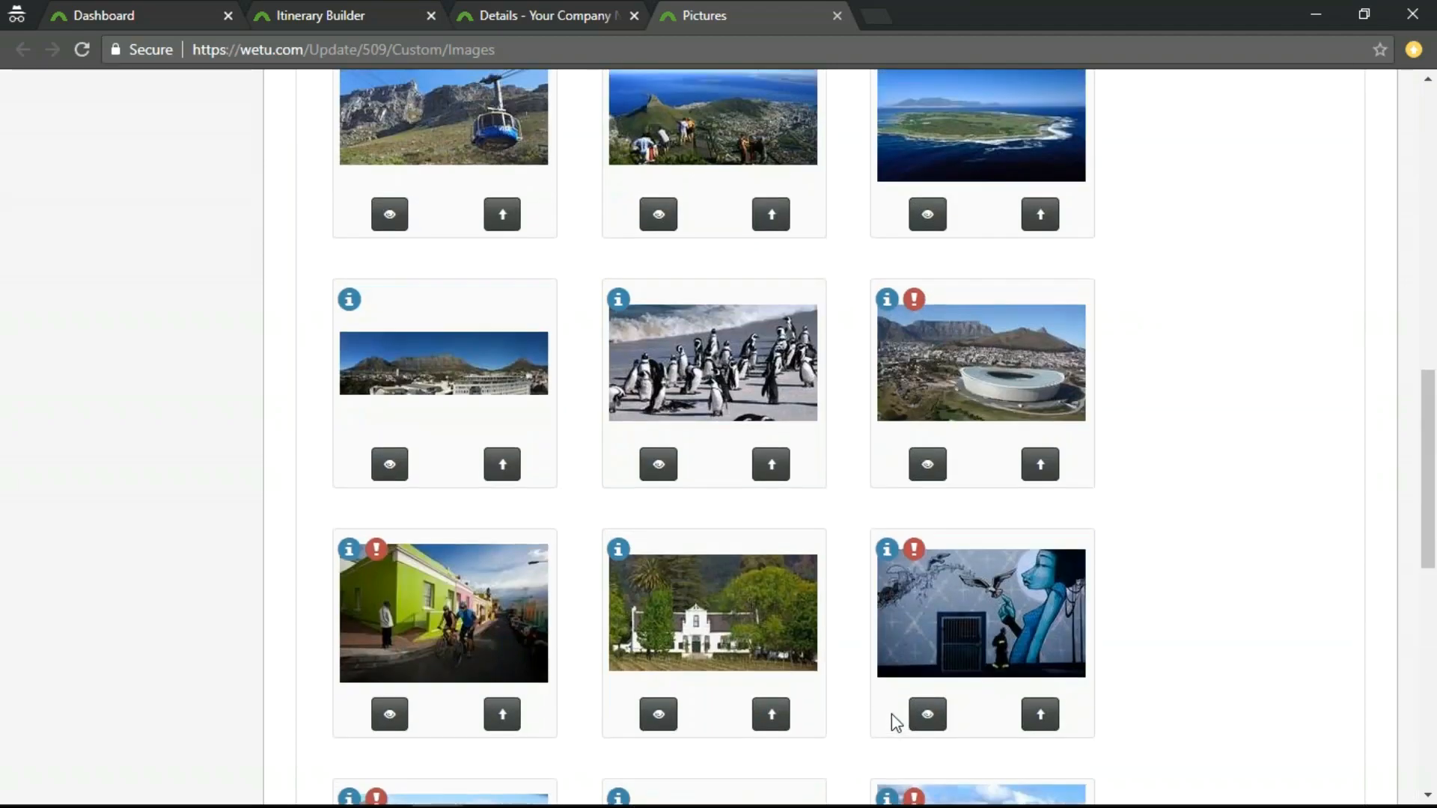
# View Cape Town's banner image settings and close the page without changing the banner.
pyautogui.scroll(14, 891, 713)
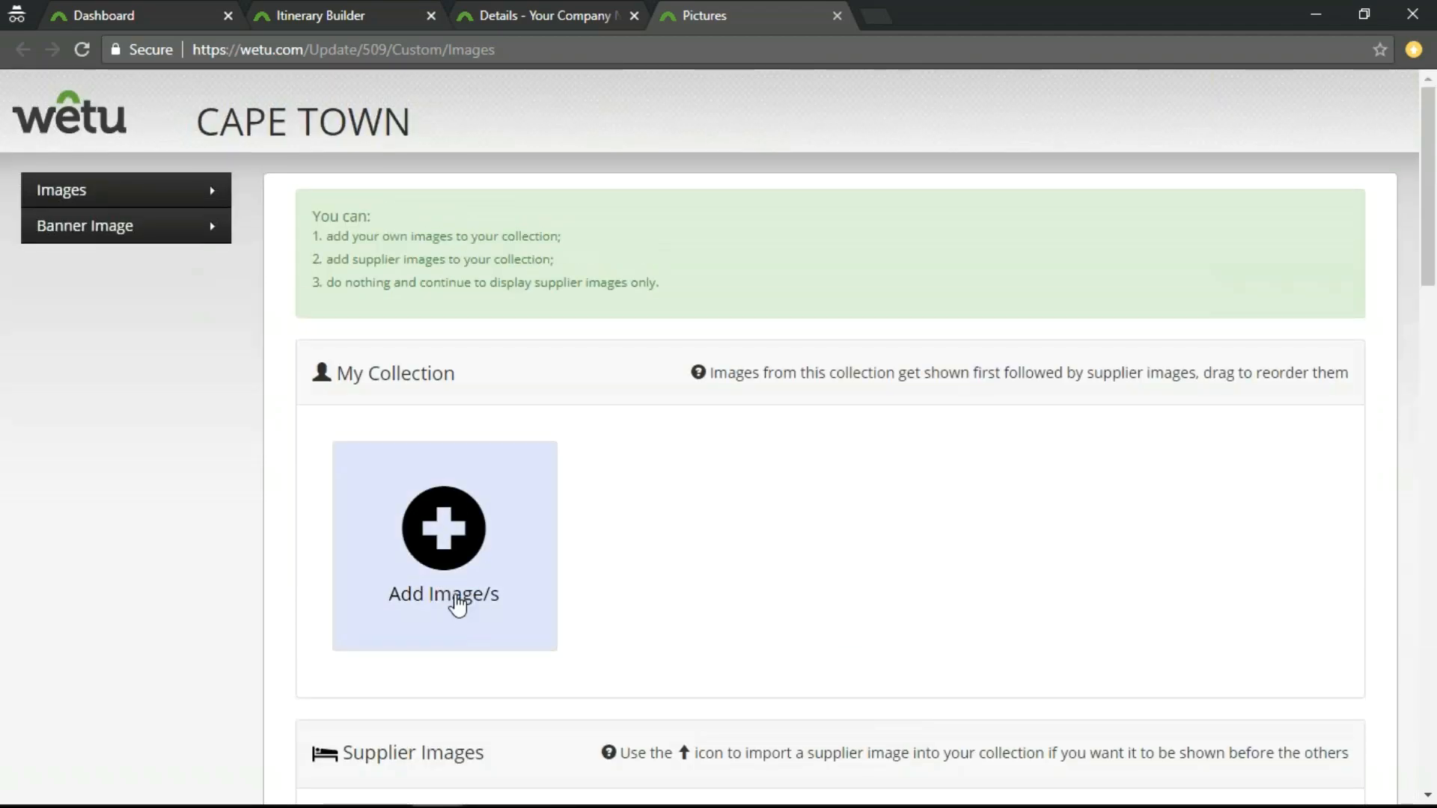
pyautogui.click(113, 234)
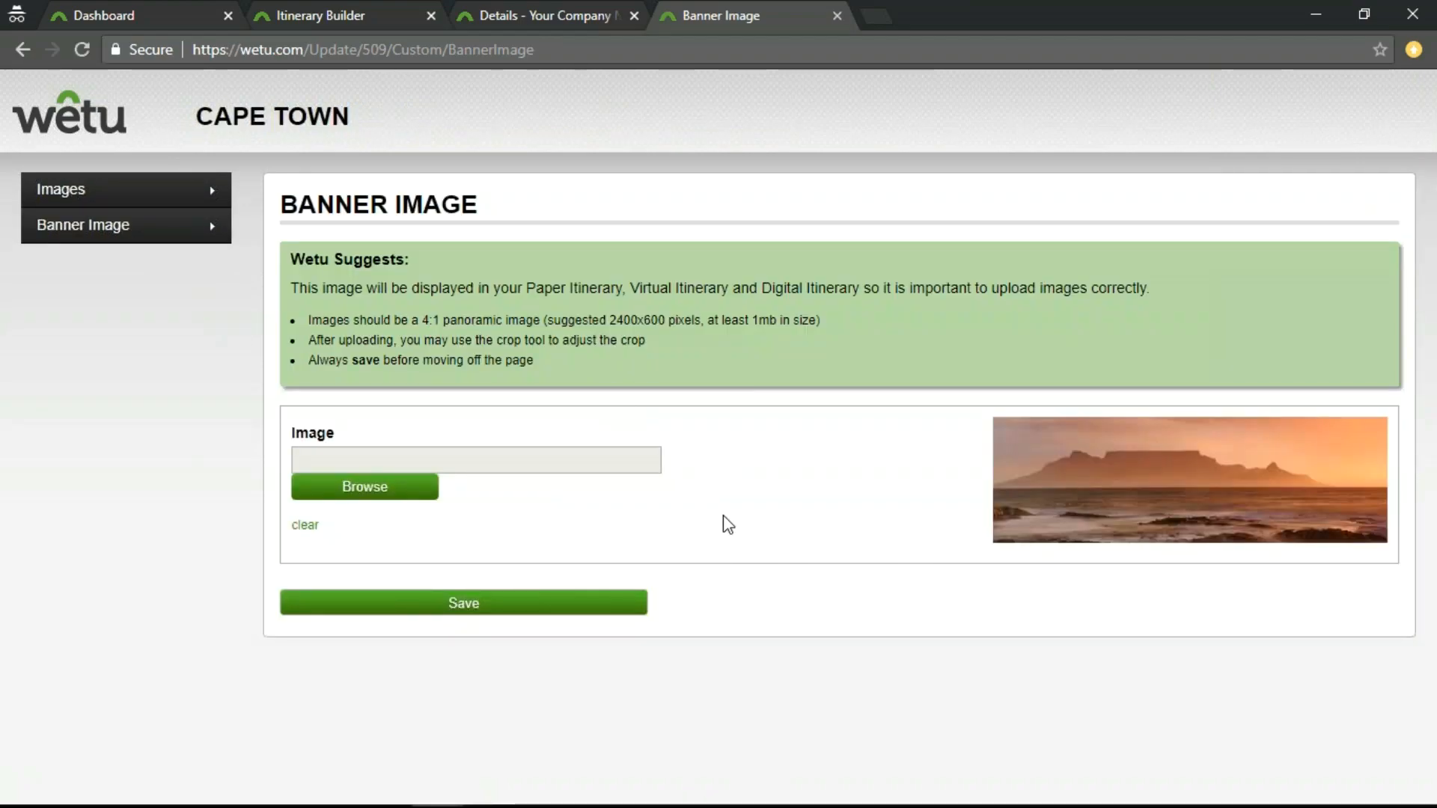
pyautogui.click(837, 16)
# Check the custom-image marks for Tanzania and Cape Town in the Countries and Destinations lists, and open the Suppliers list.
pyautogui.scroll(3, 719, 448)
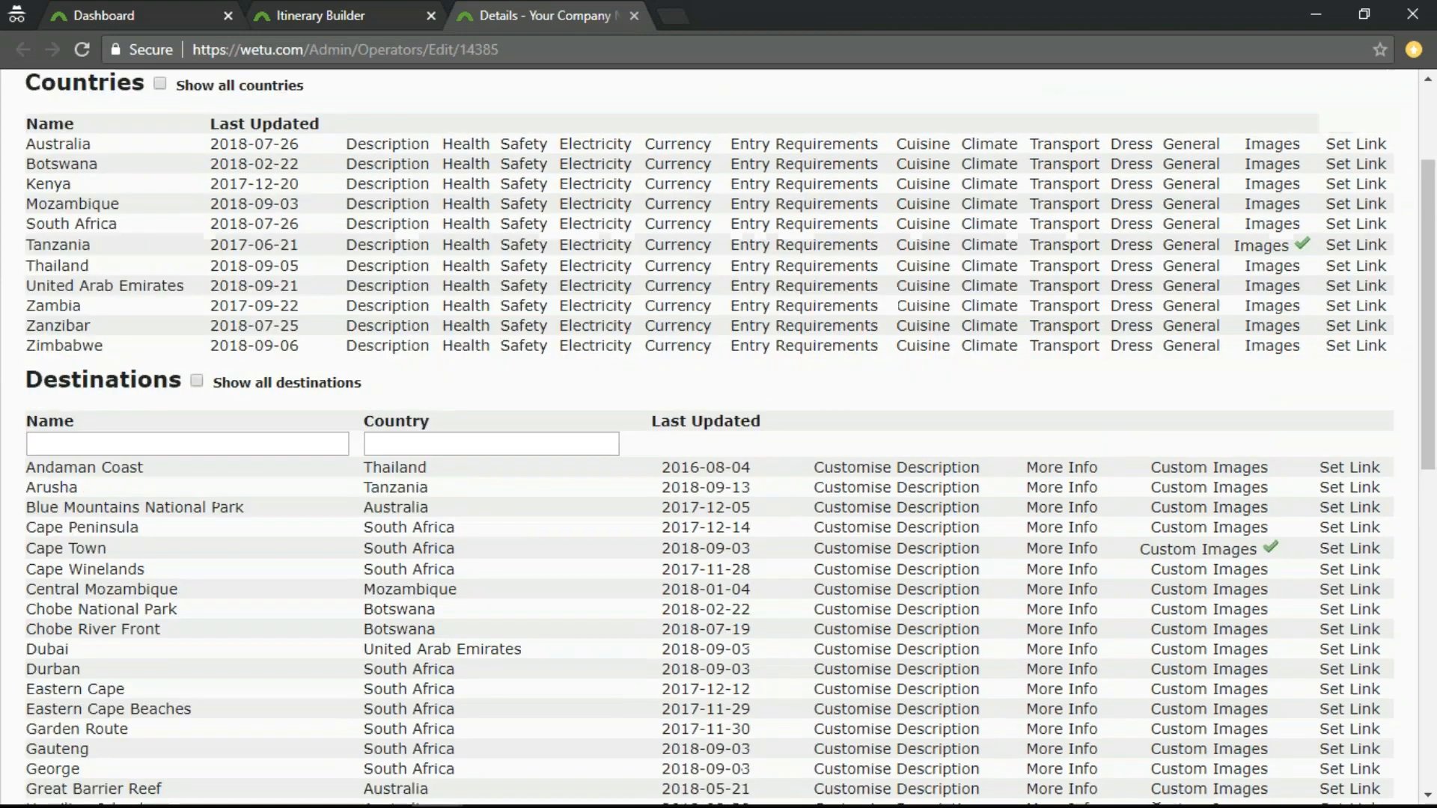
pyautogui.scroll(2, 908, 591)
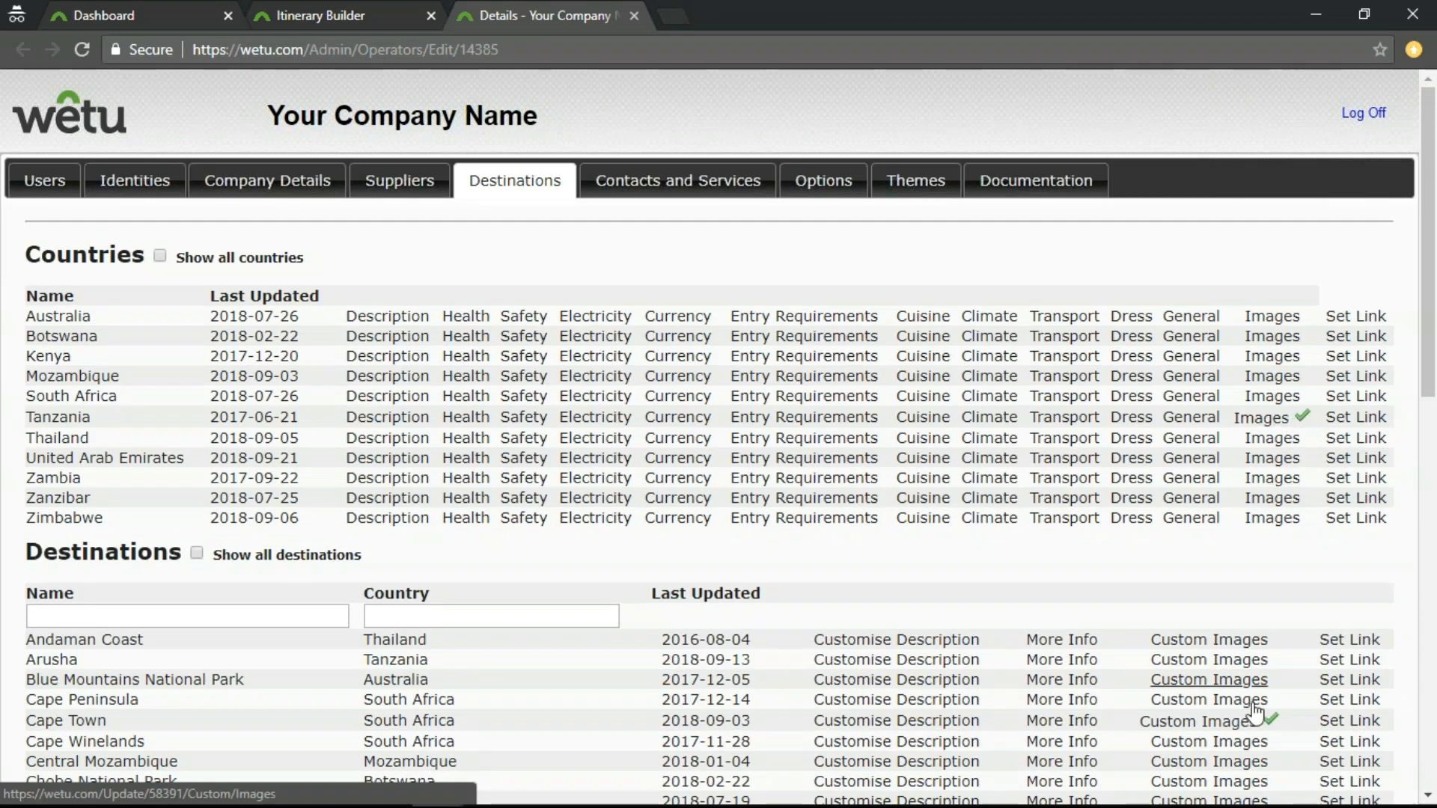
pyautogui.scroll(-1, 1257, 737)
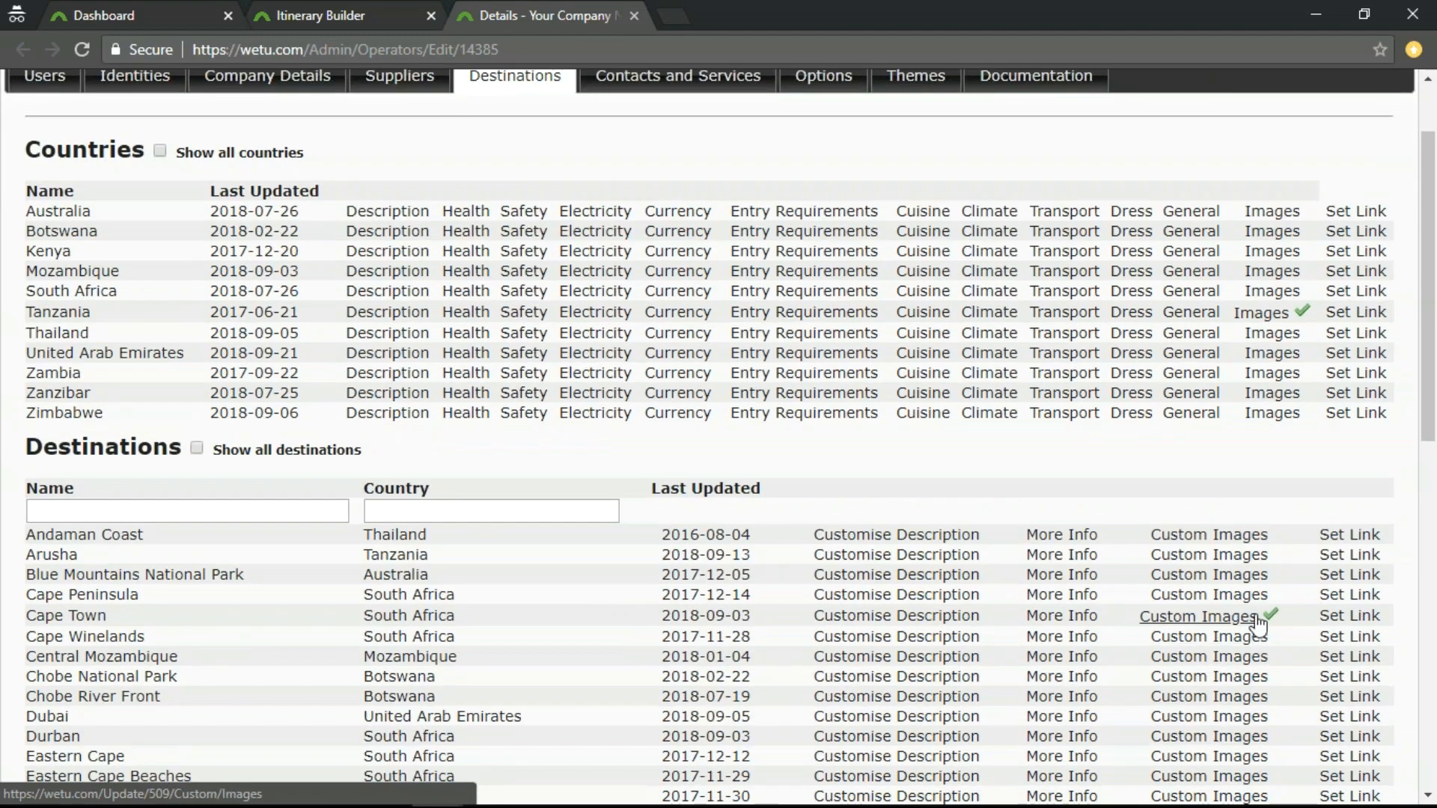
pyautogui.scroll(1, 987, 459)
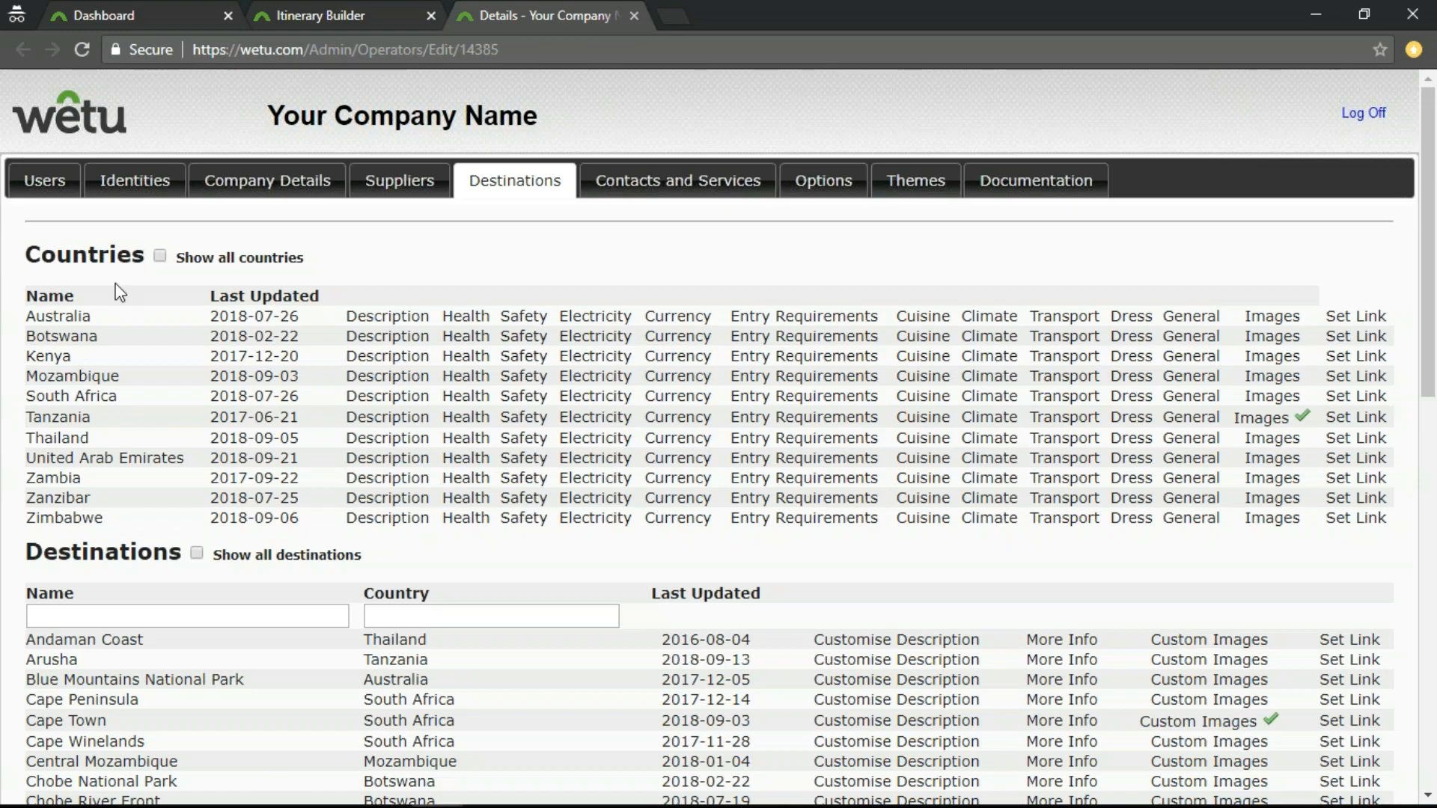
pyautogui.click(404, 181)
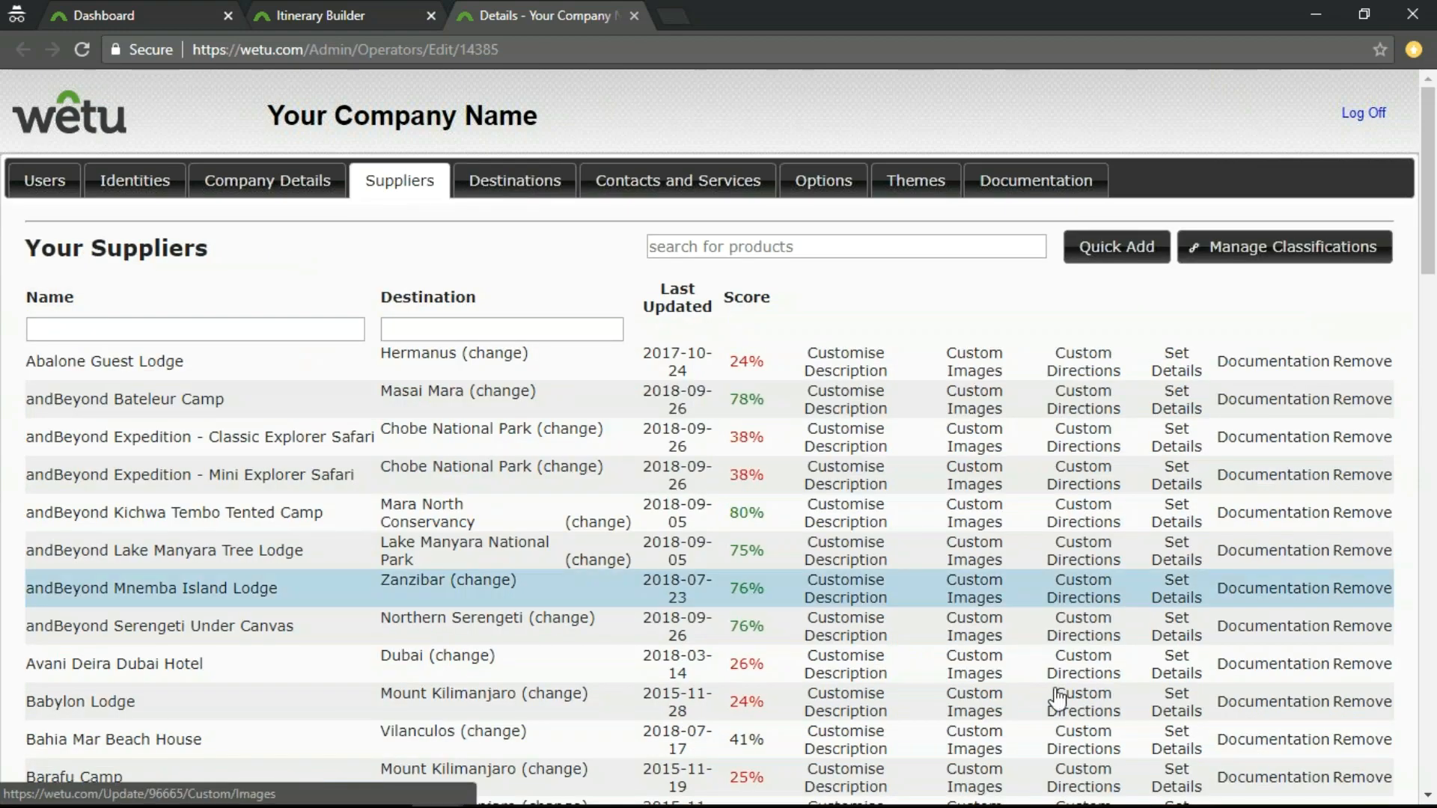